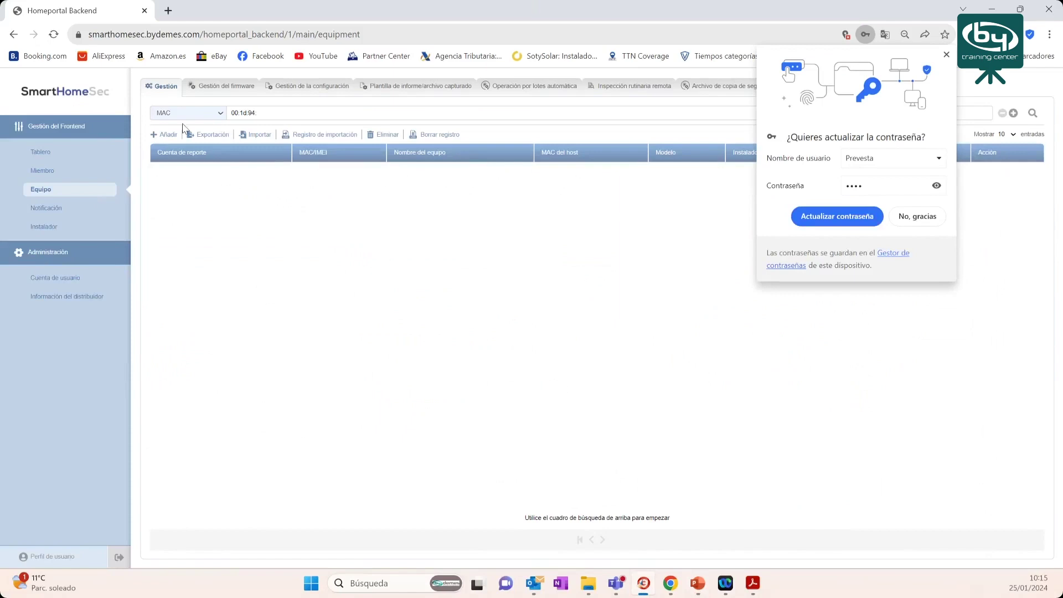
- Dismiss the password prompt, open Tablero, and list panels by online or offline status
click(947, 54)
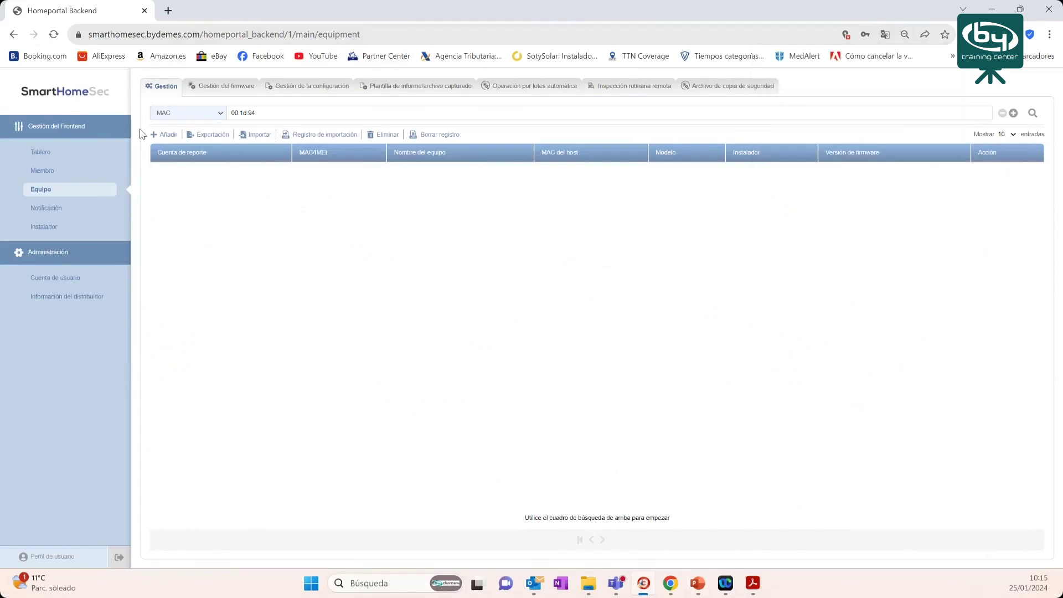
click(40, 153)
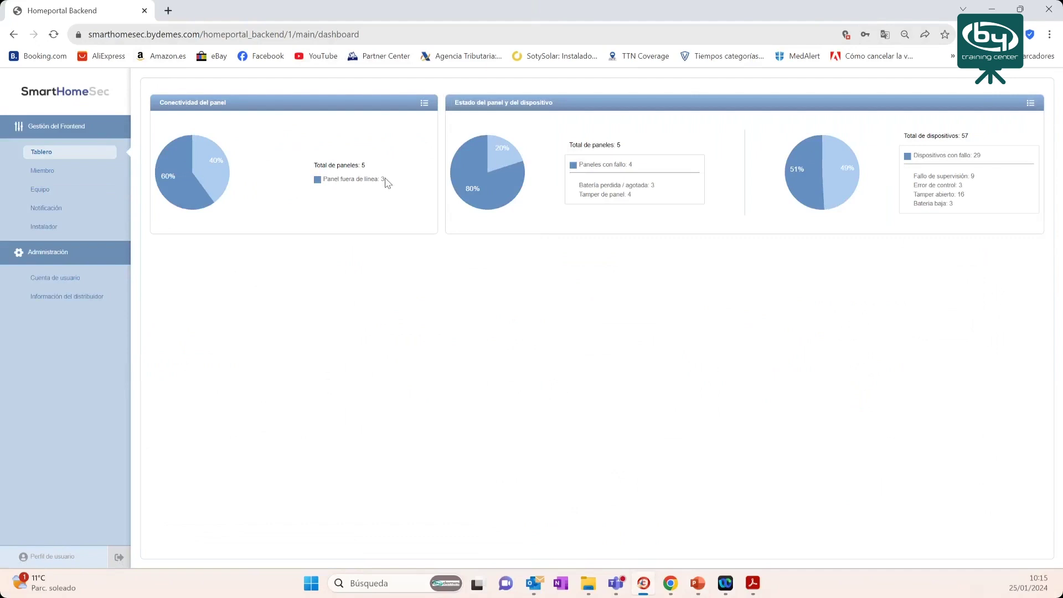
click(426, 103)
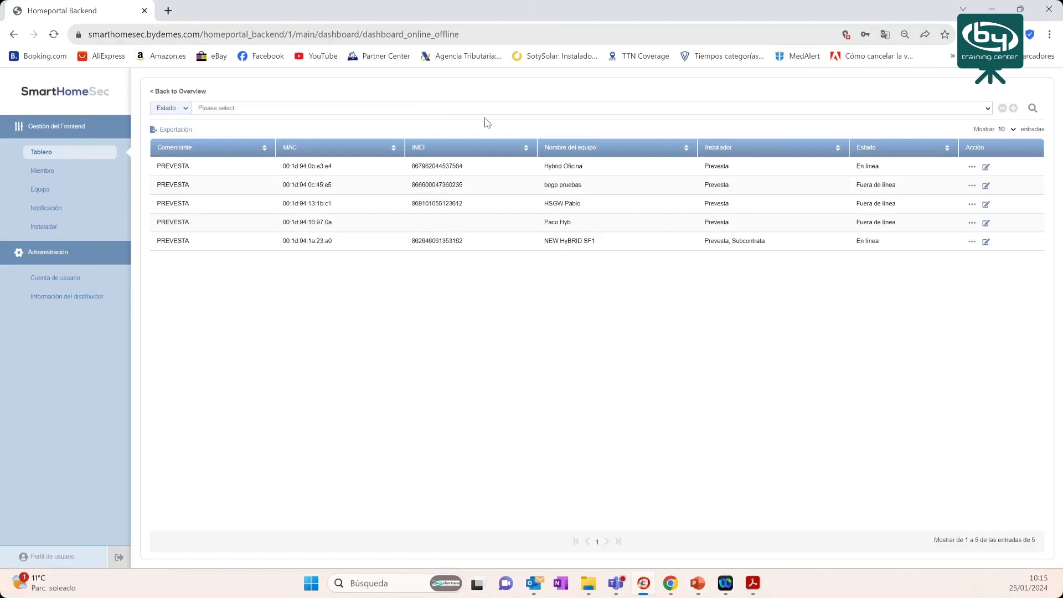
click(360, 109)
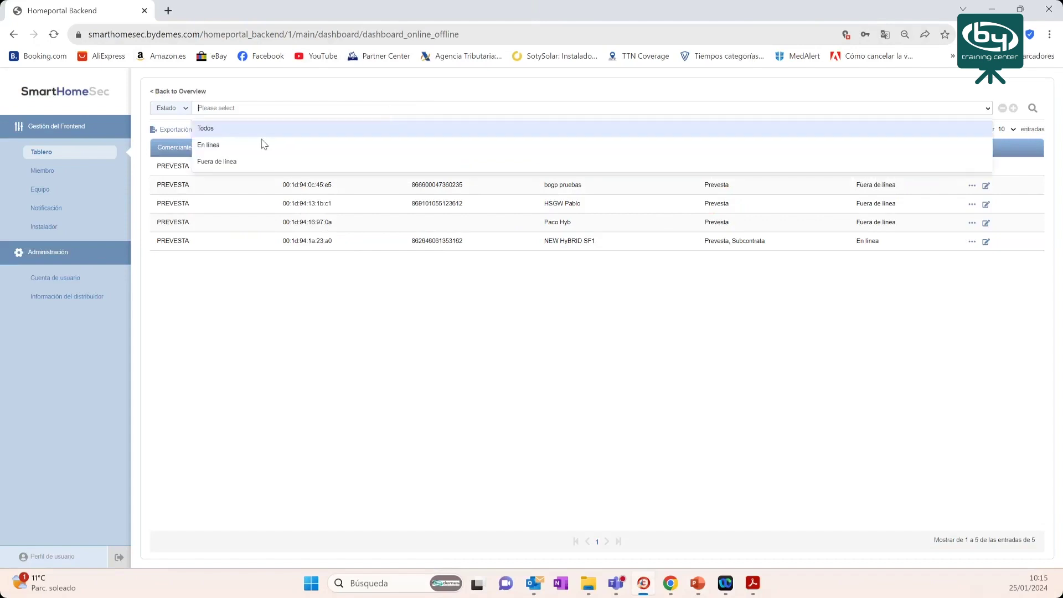
click(234, 163)
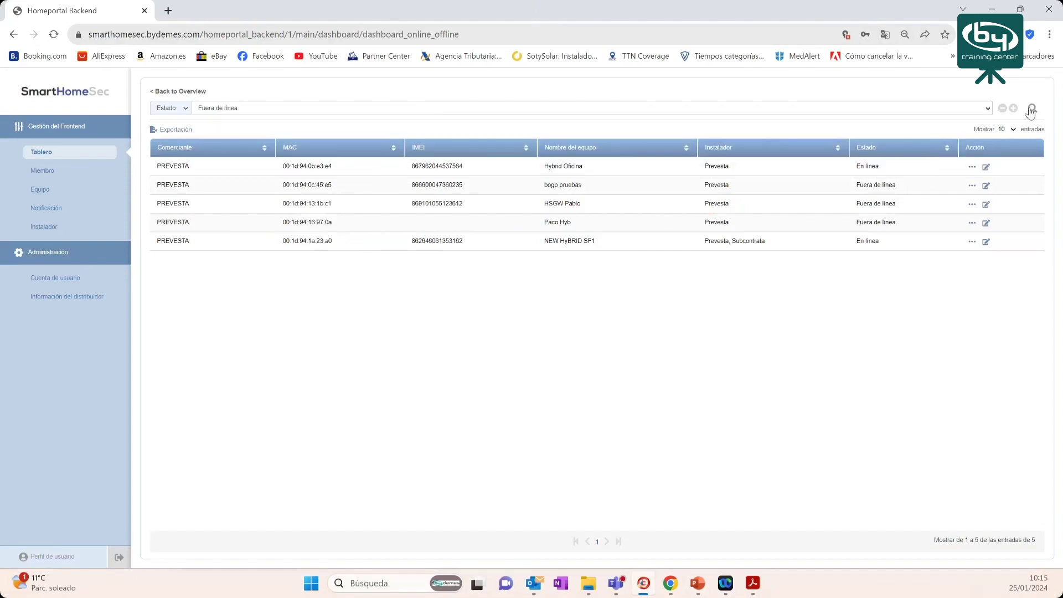
click(1033, 109)
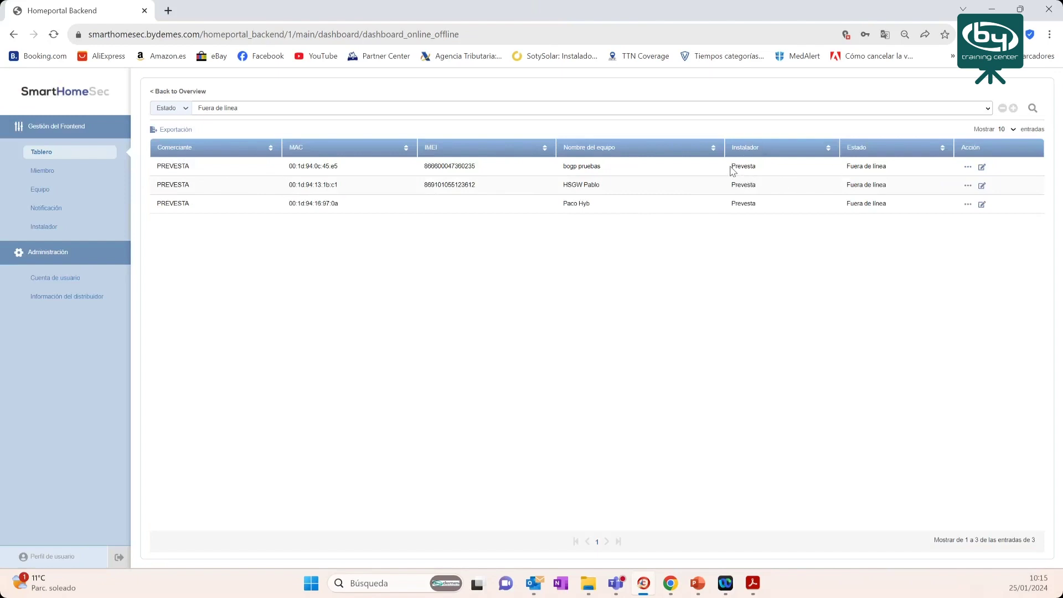
drag(731, 166, 754, 166)
click(181, 94)
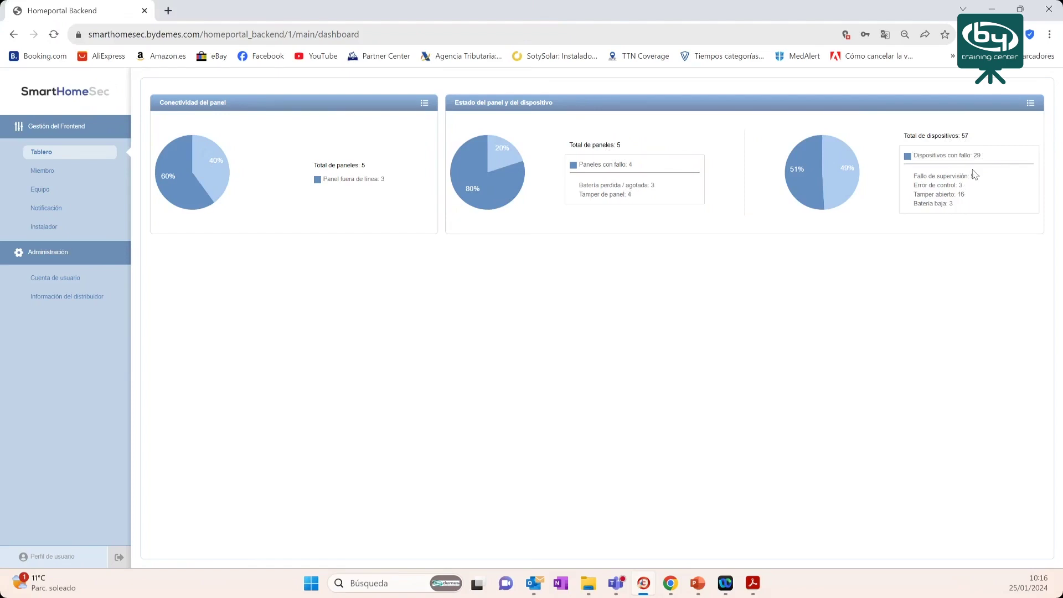
click(1031, 104)
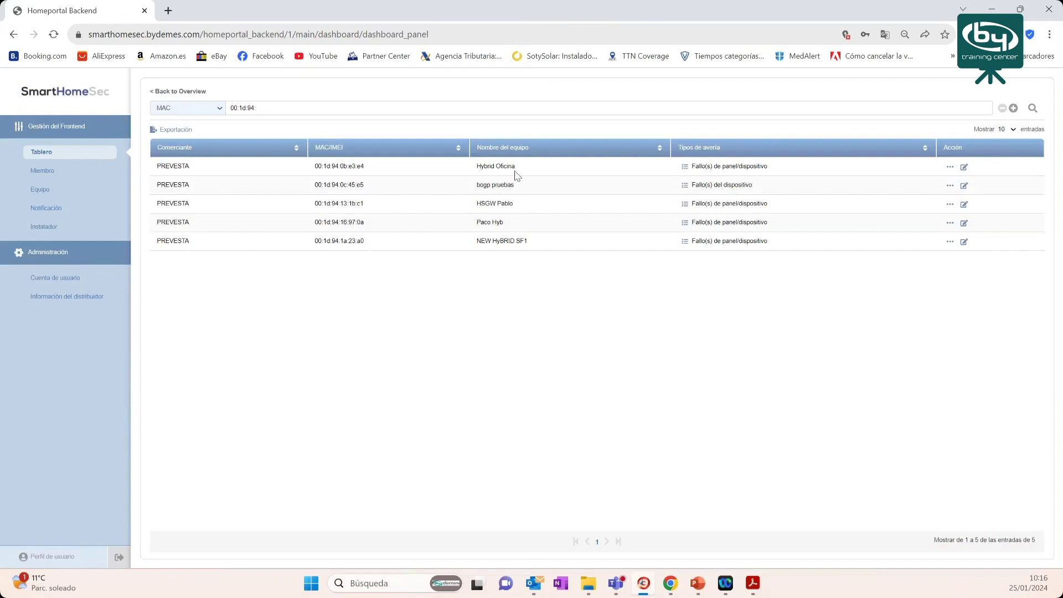
- Inspect Hybrid Oficina's Fallo(s) details and MAC, then return to the dashboard overview
drag(477, 166, 569, 166)
click(685, 167)
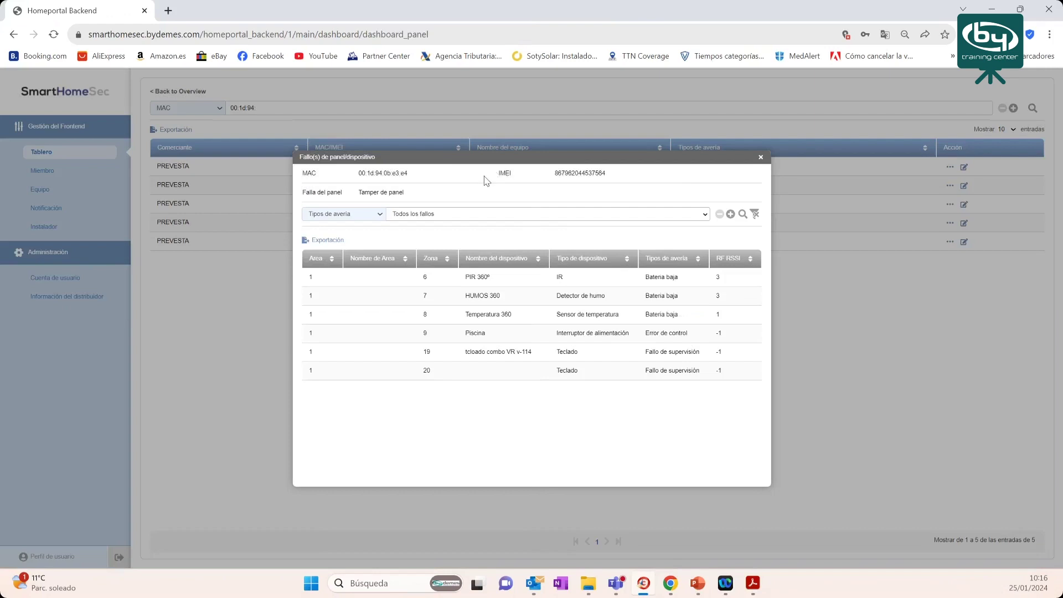
drag(407, 173, 362, 174)
click(761, 159)
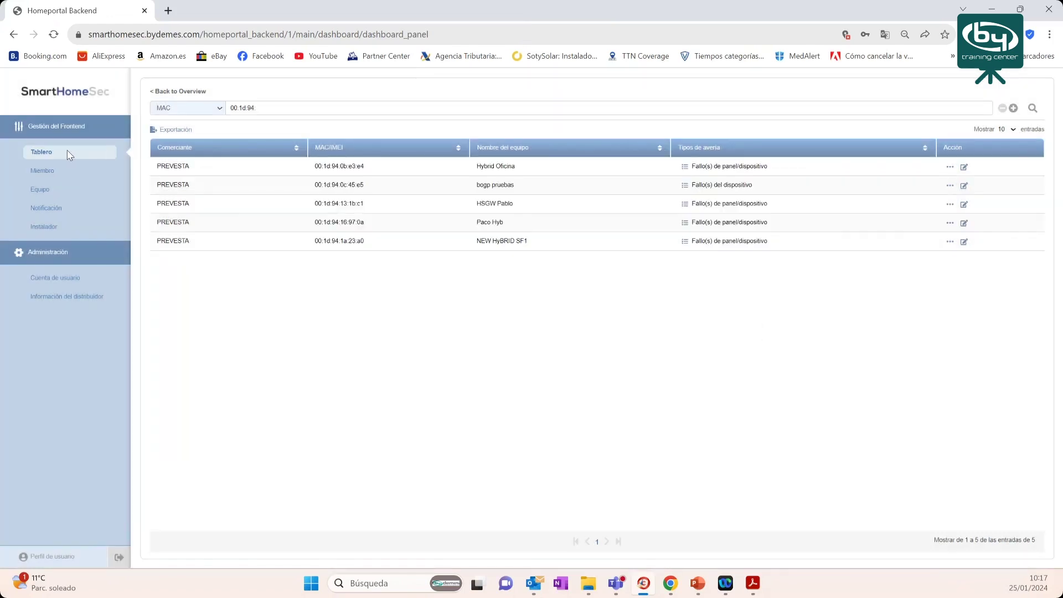
click(166, 91)
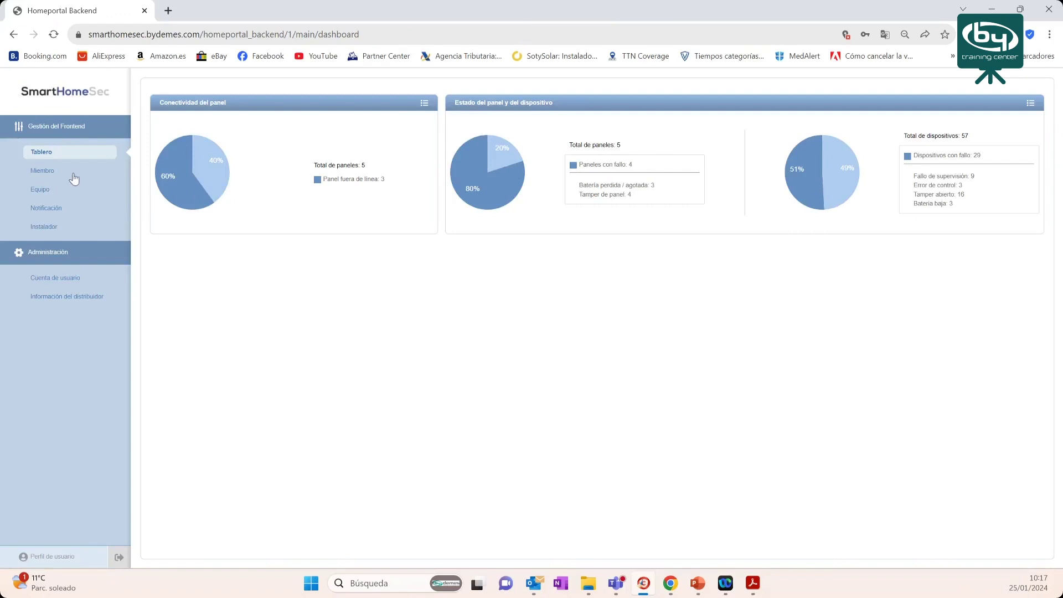
- Open the Miembro page and show the available member search fields
click(43, 176)
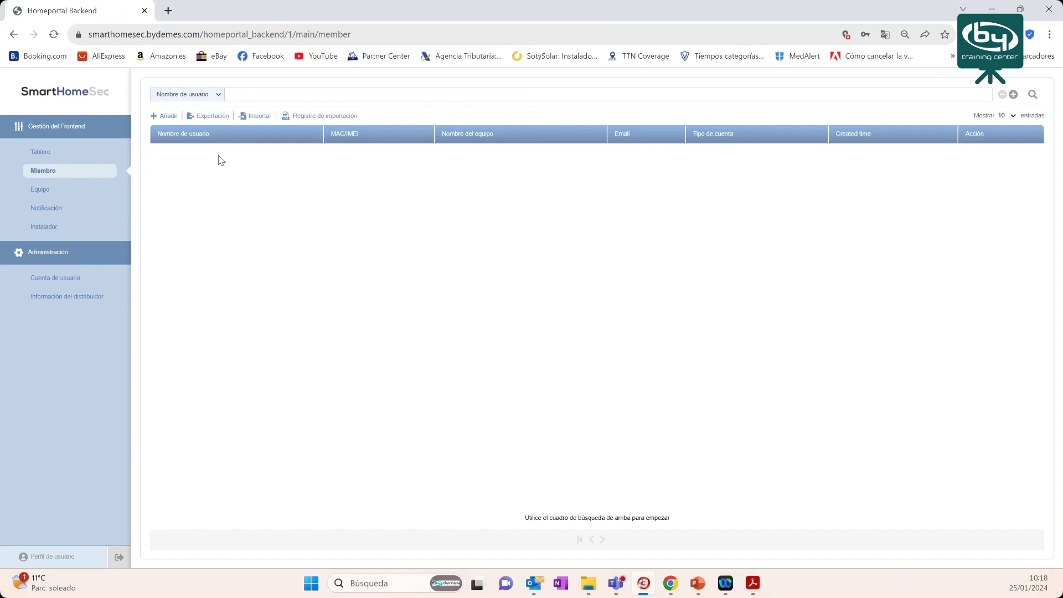
click(218, 98)
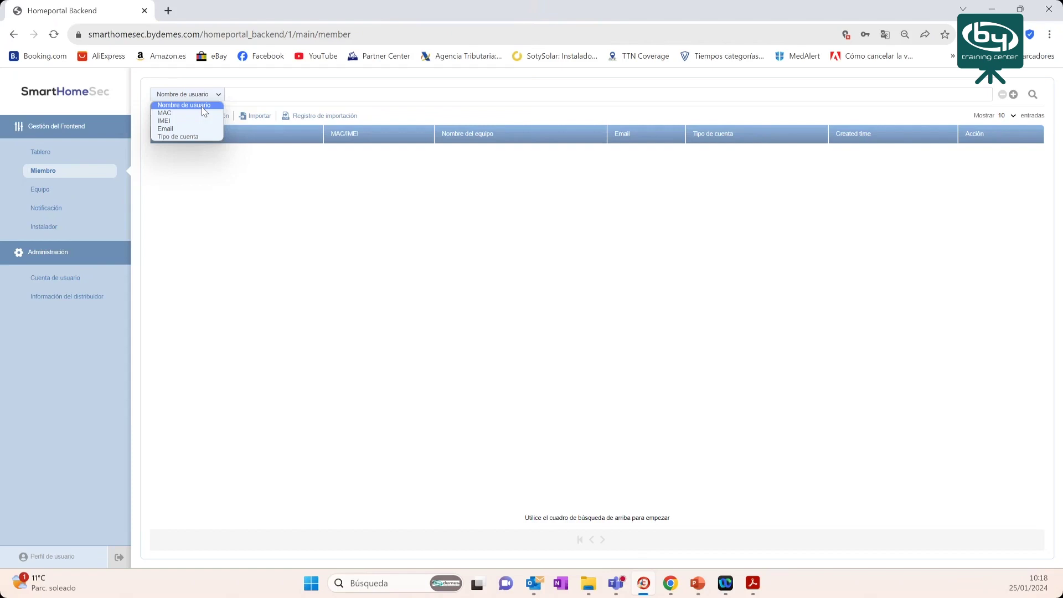
- Search members by Nombre de usuario for 'Prevesta'
click(203, 106)
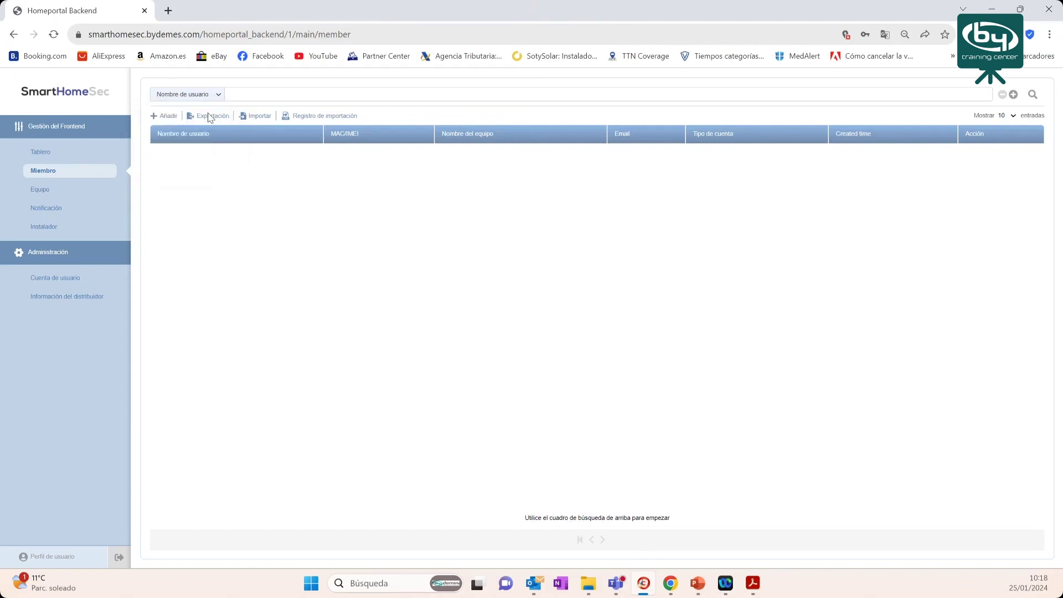
click(271, 92)
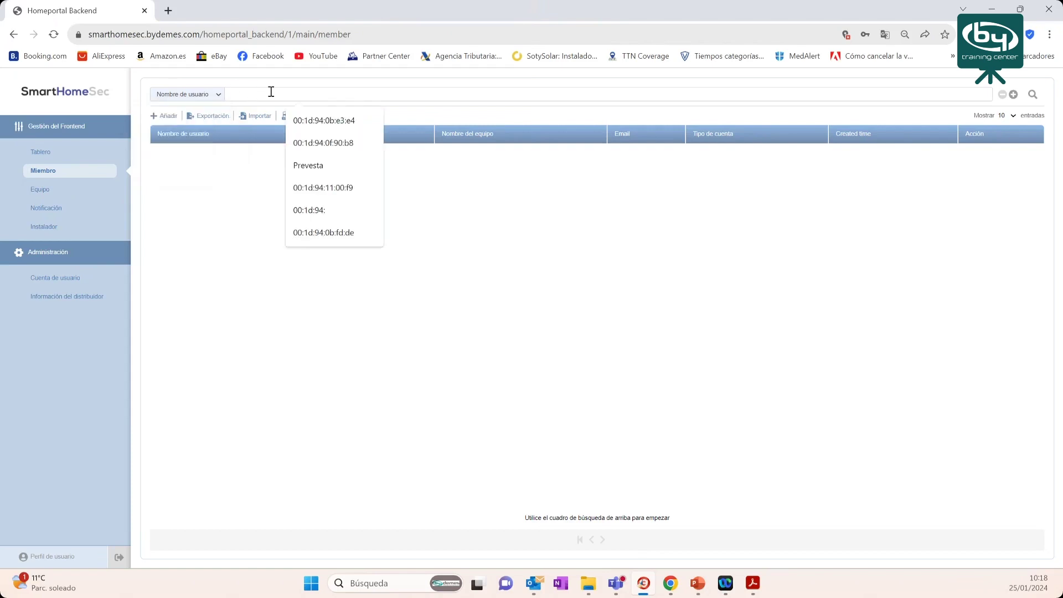
text(Prevesta)
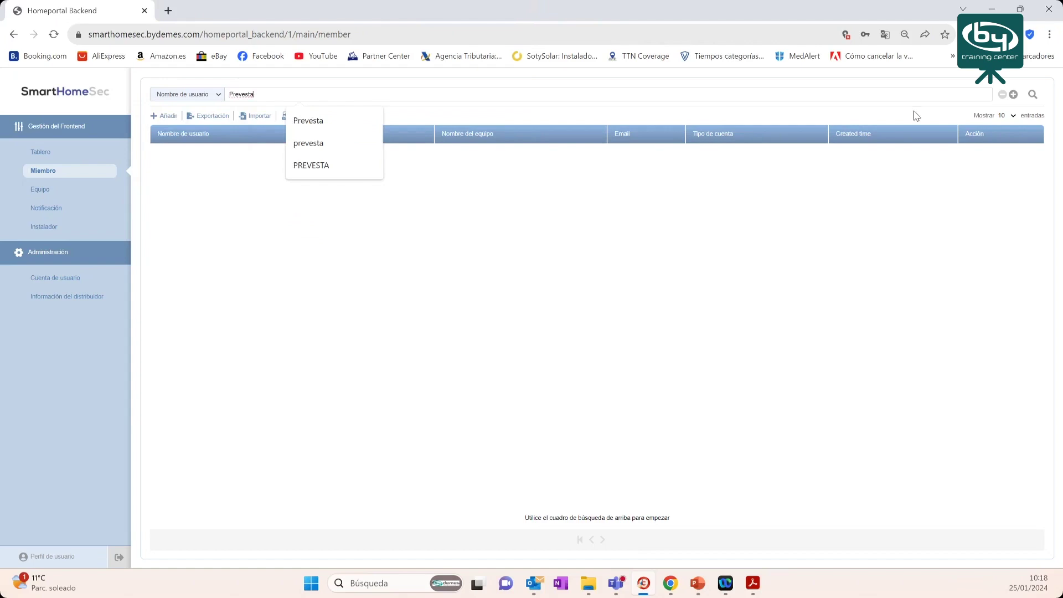
click(1034, 95)
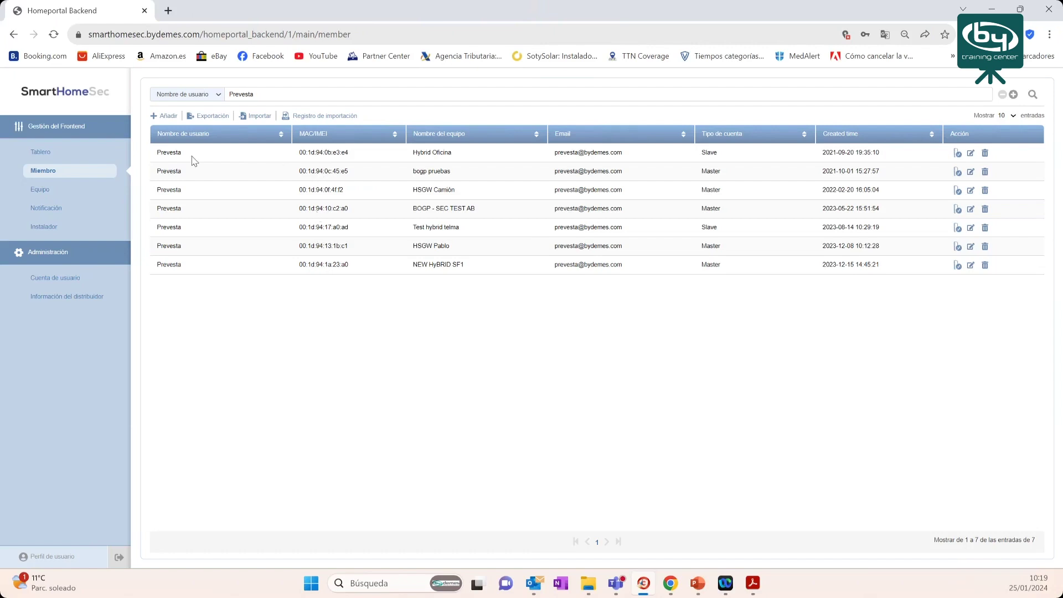
- Check the first row's MAC and Hybrid Oficina device name, then switch the search criterion to MAC
drag(299, 153, 349, 153)
drag(421, 153, 439, 154)
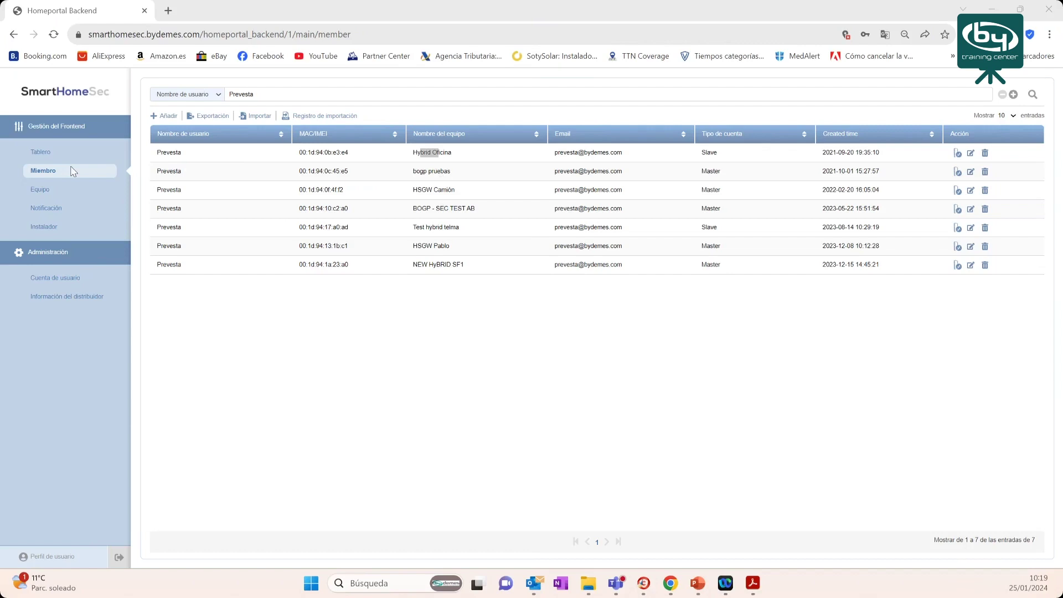
drag(349, 155, 294, 163)
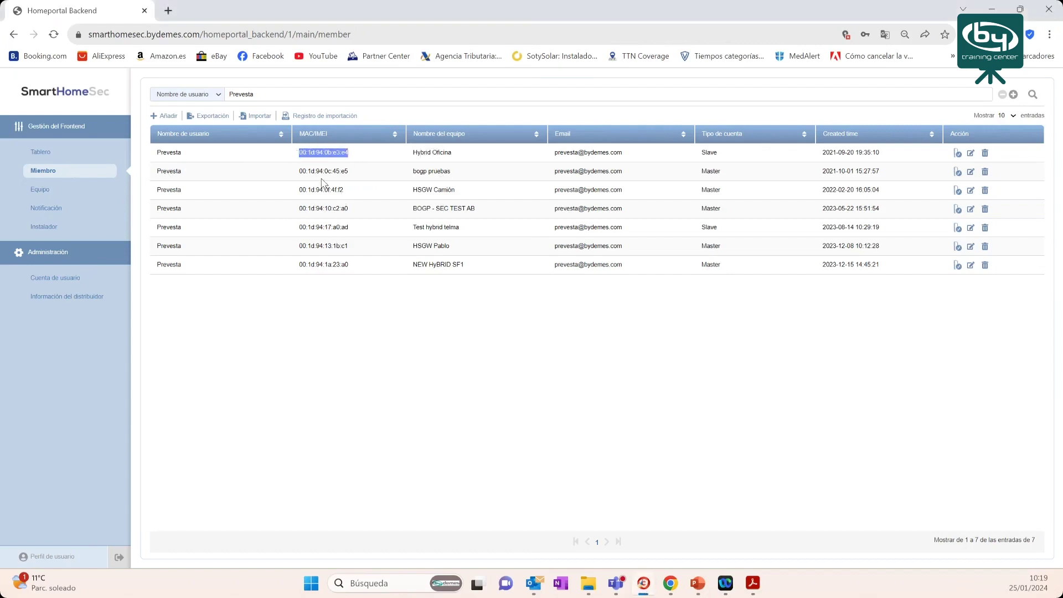
click(218, 96)
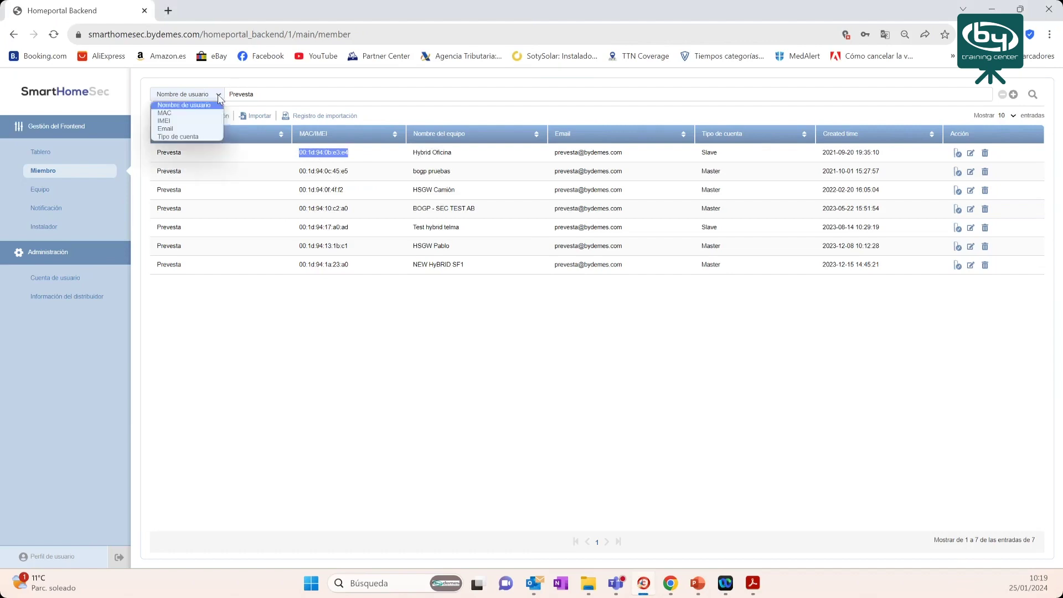
click(194, 114)
click(252, 94)
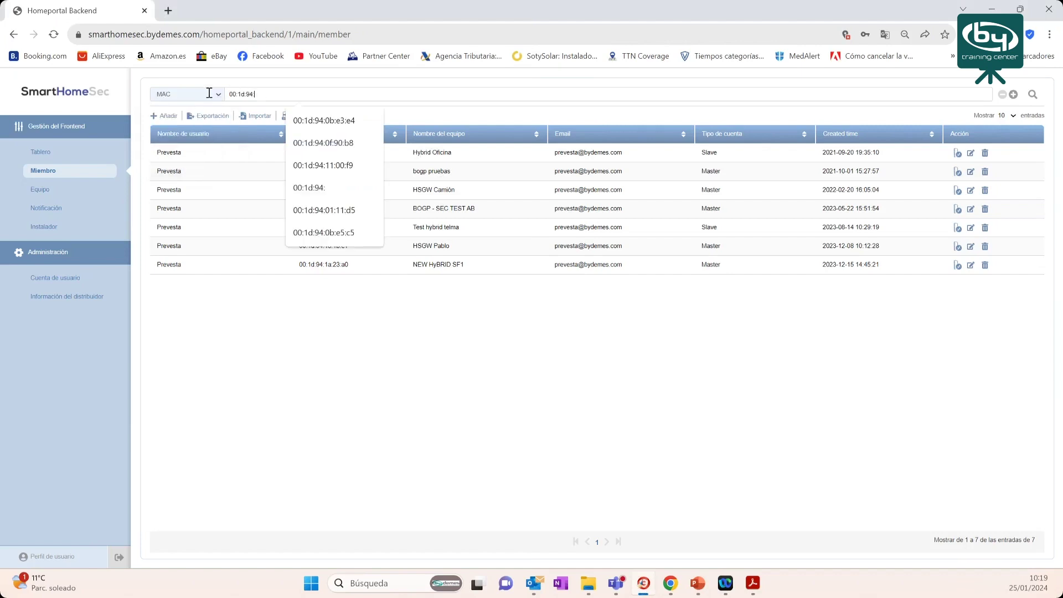
click(324, 120)
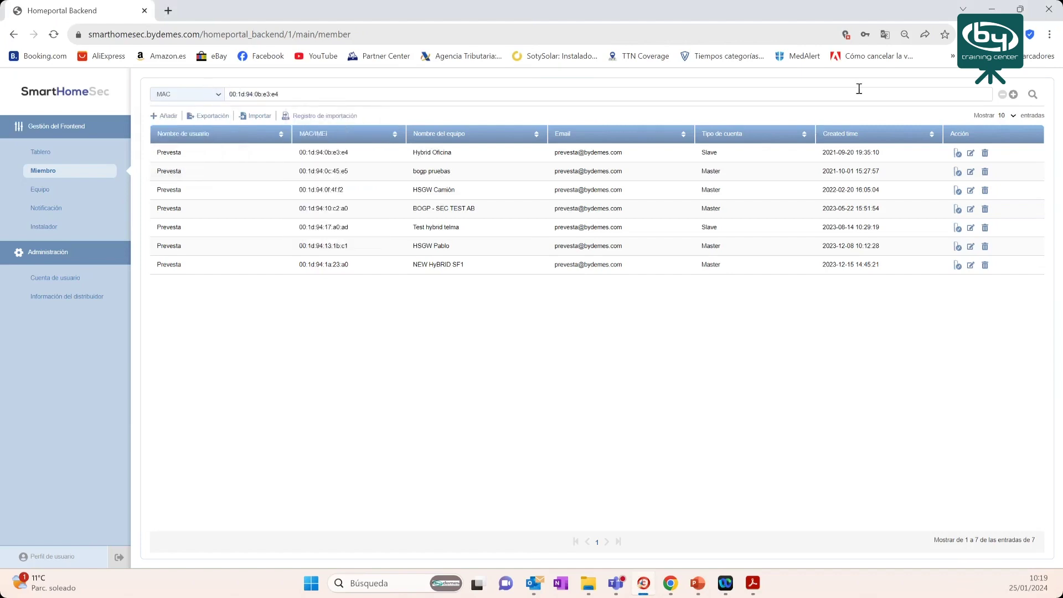
click(1033, 95)
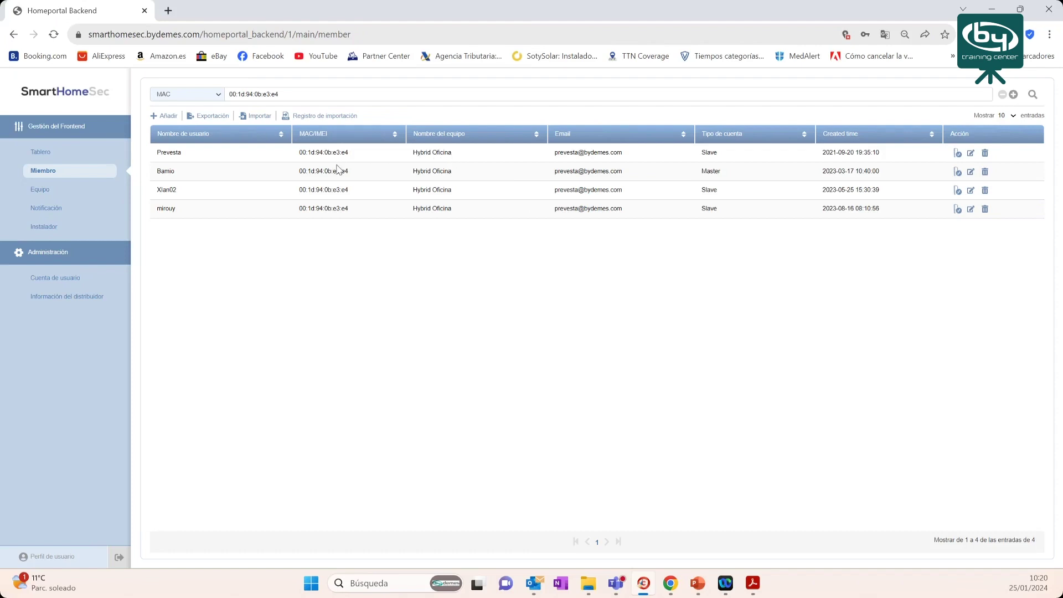
drag(148, 154, 183, 153)
click(958, 154)
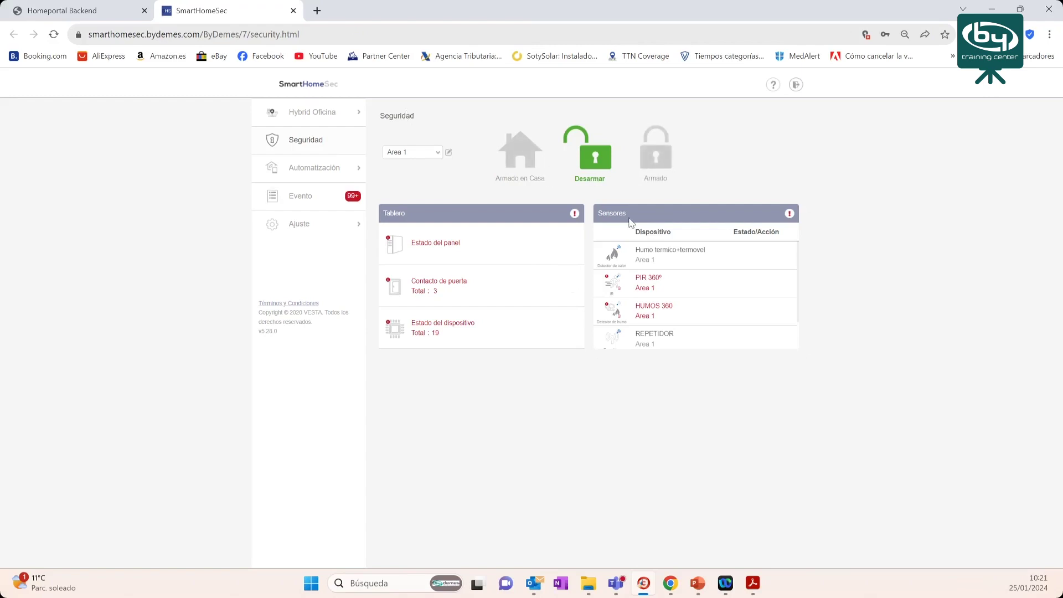
- Open Ajuste – Dispositivo to see devices by zone, including Portal garaje and Piscina
click(313, 224)
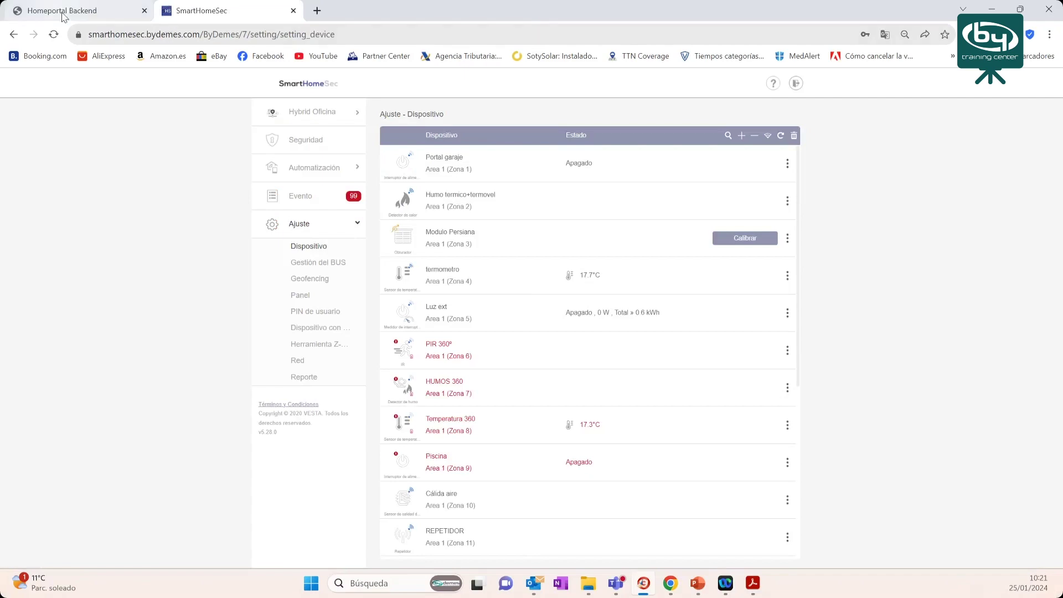
- Return to the backend tab and view the first member's Editar form, cancelling without saving
click(95, 14)
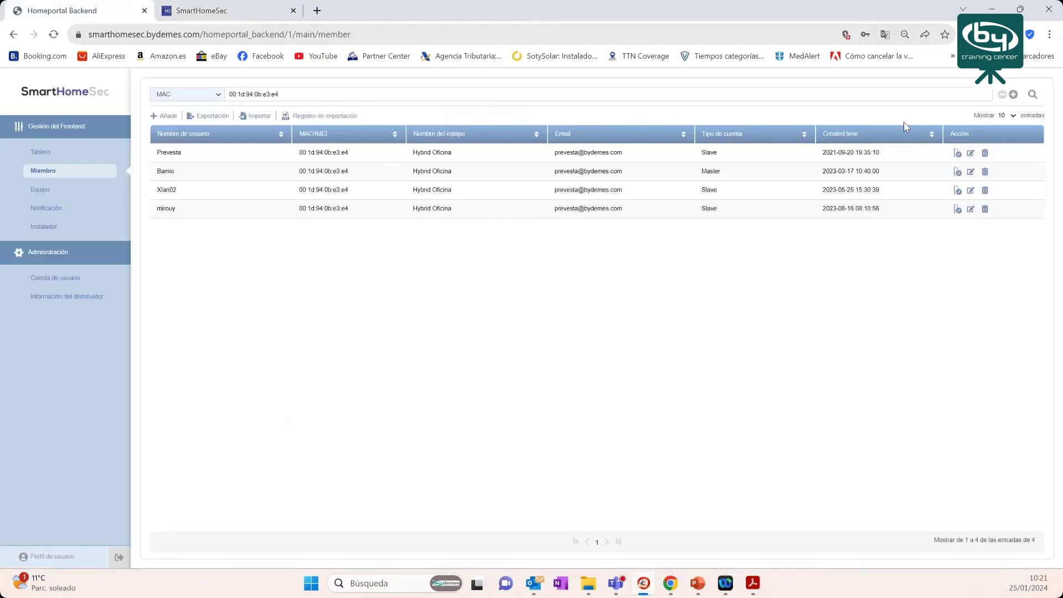
click(971, 156)
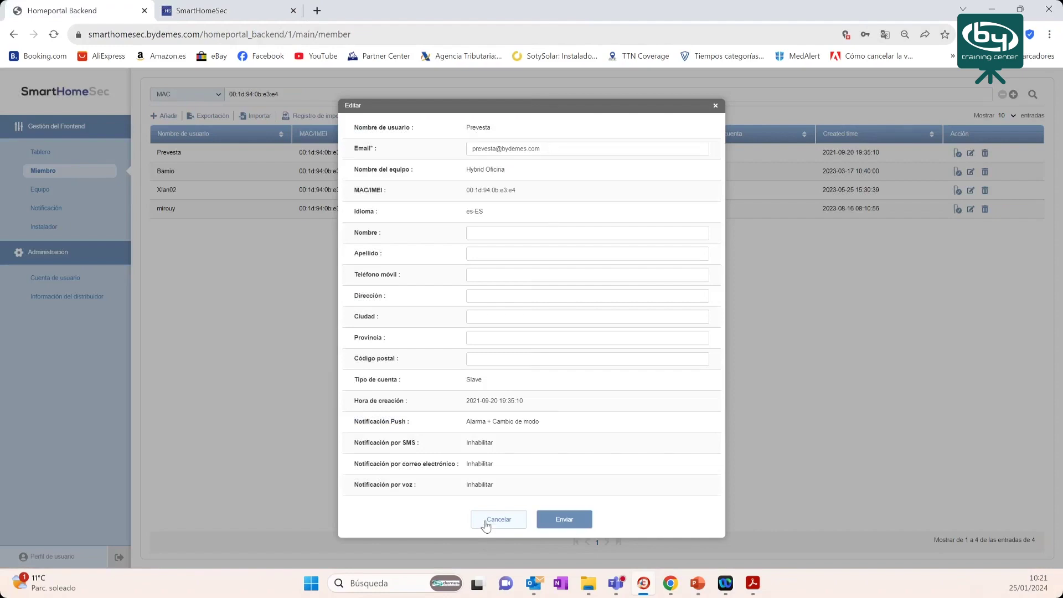
click(843, 350)
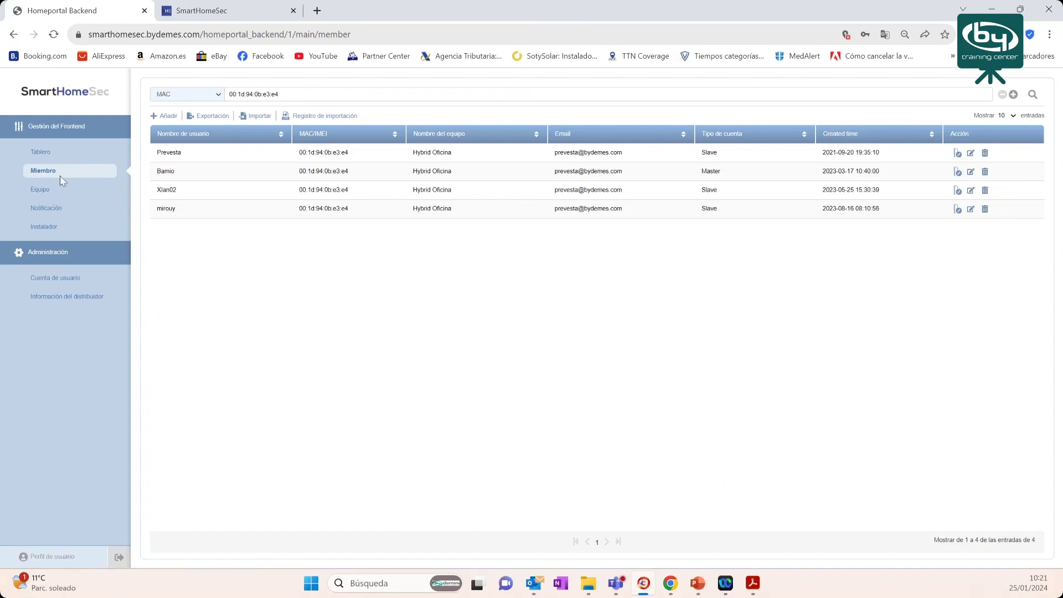
- Open the Instalador page under Gestión del Frontend and start an installer search
click(40, 233)
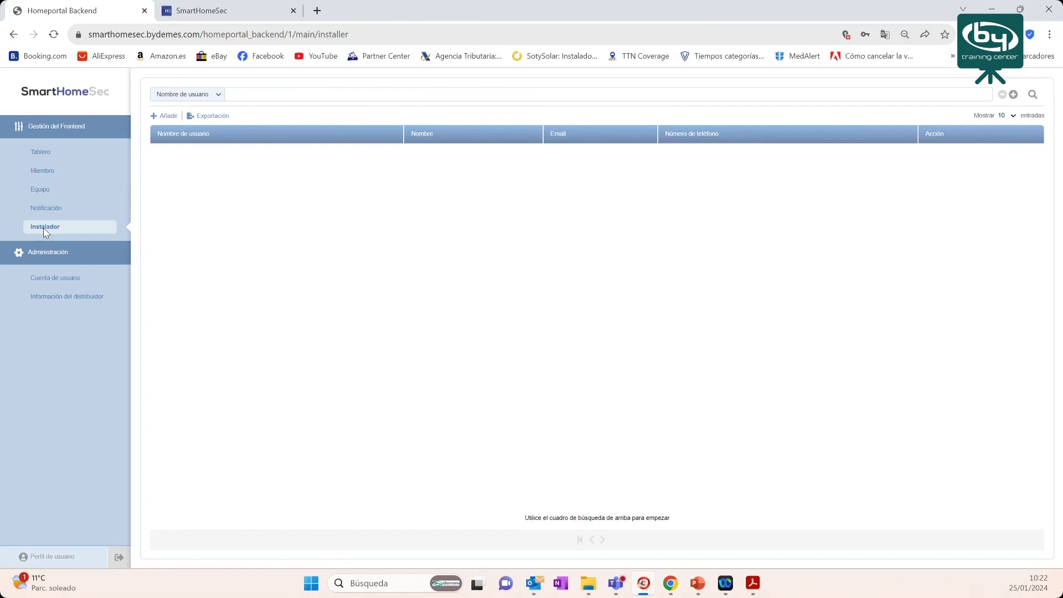
click(245, 95)
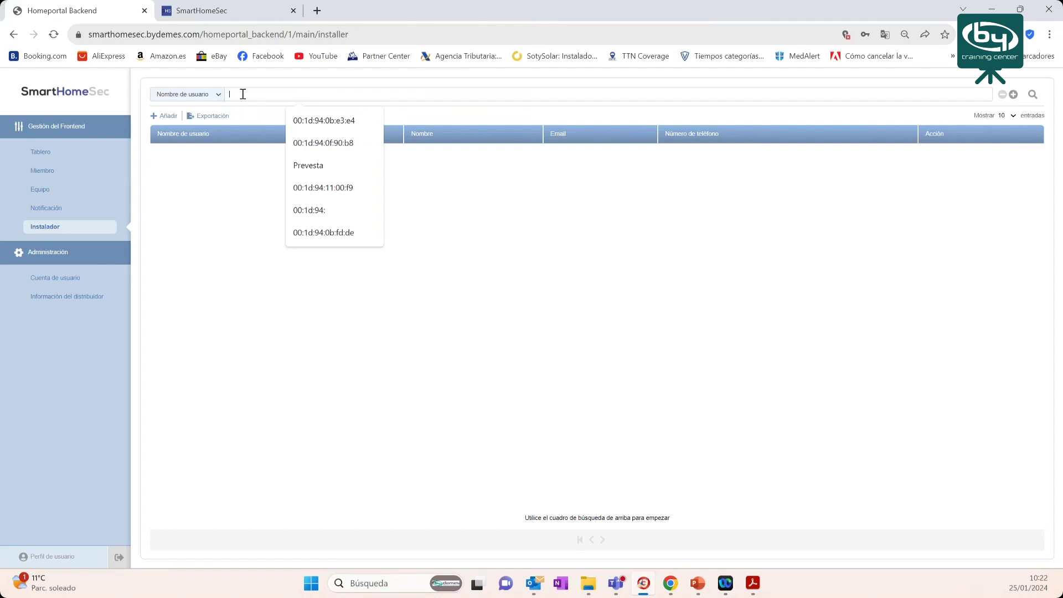
- Search installers with the wildcard 'e%' and show the five panels linked to Prevesta
text(e)
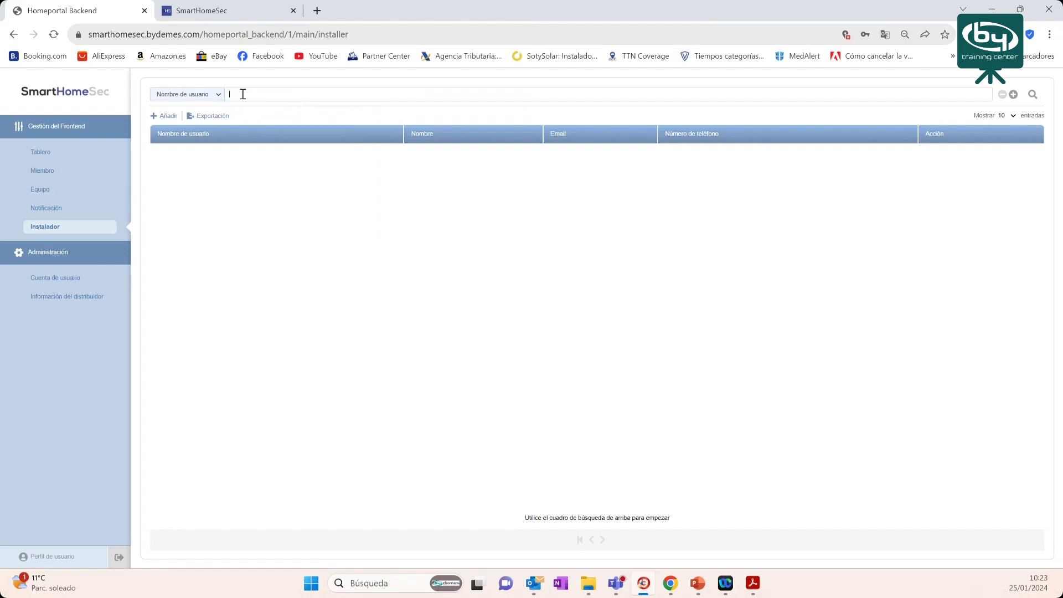
text(%)
click(1033, 97)
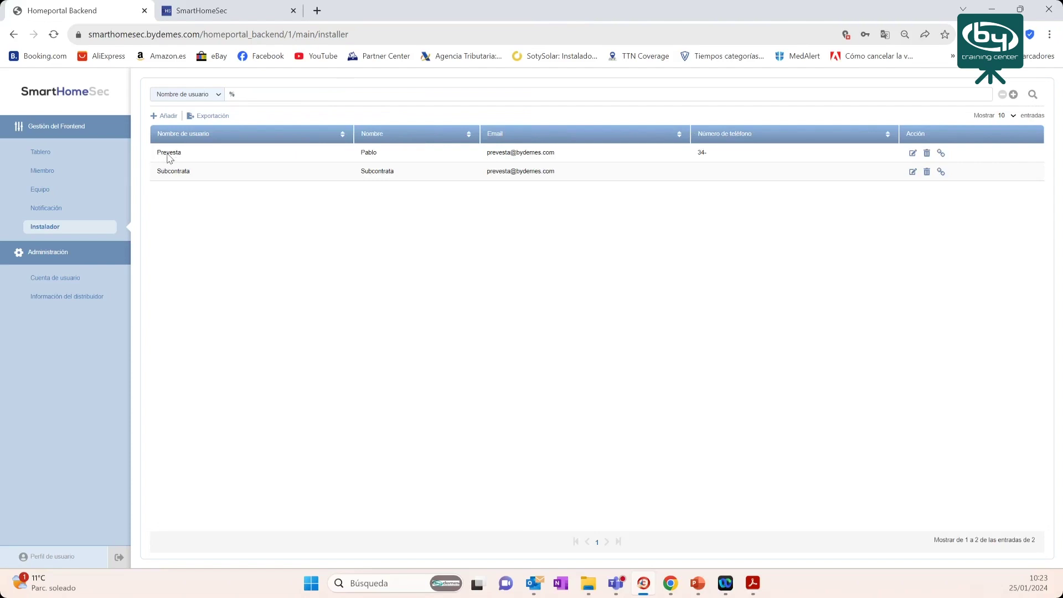
drag(157, 154, 189, 155)
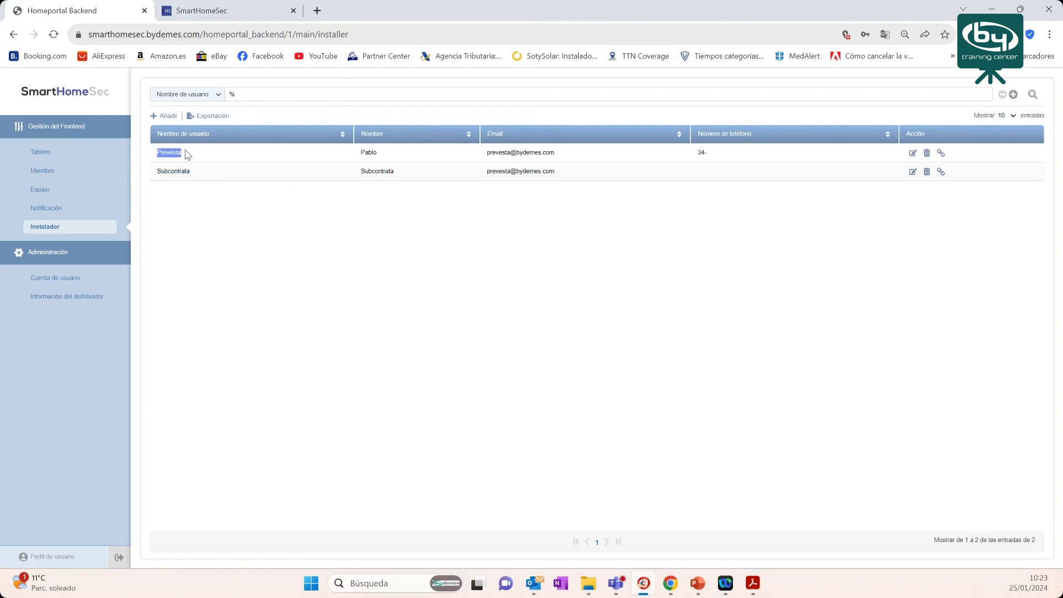
click(941, 153)
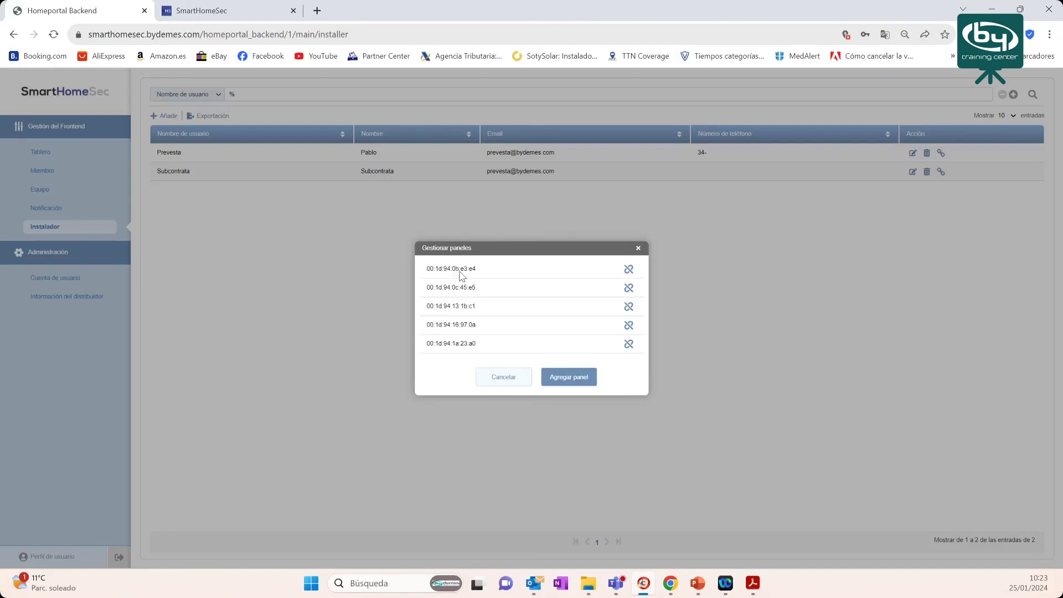
- Close Prevesta's panel list and confirm Subcontrata links only panel 00:1d:94:1a:23:a0
click(500, 379)
drag(157, 173, 189, 176)
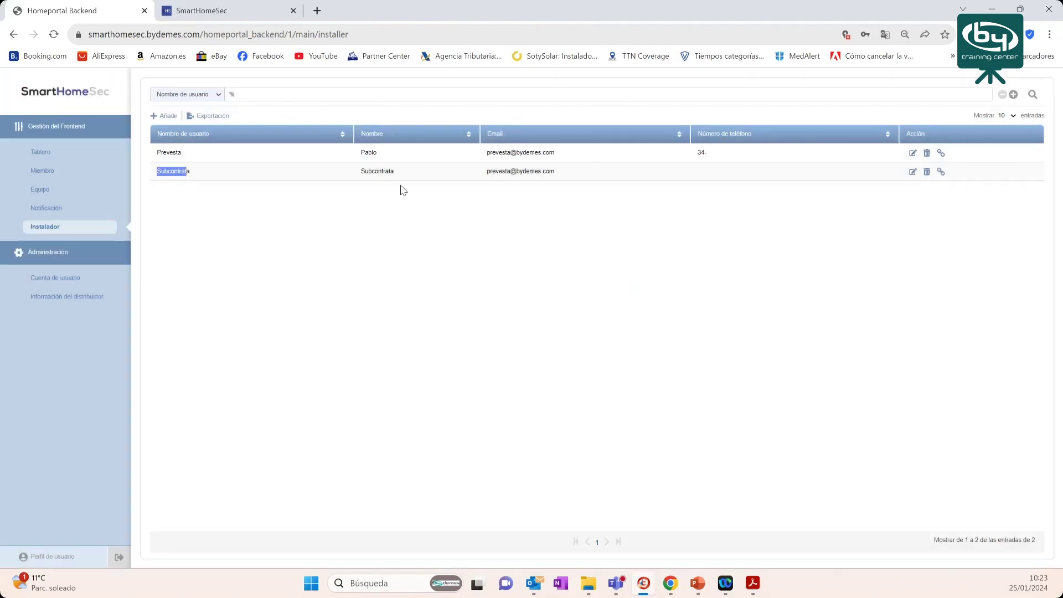
click(942, 173)
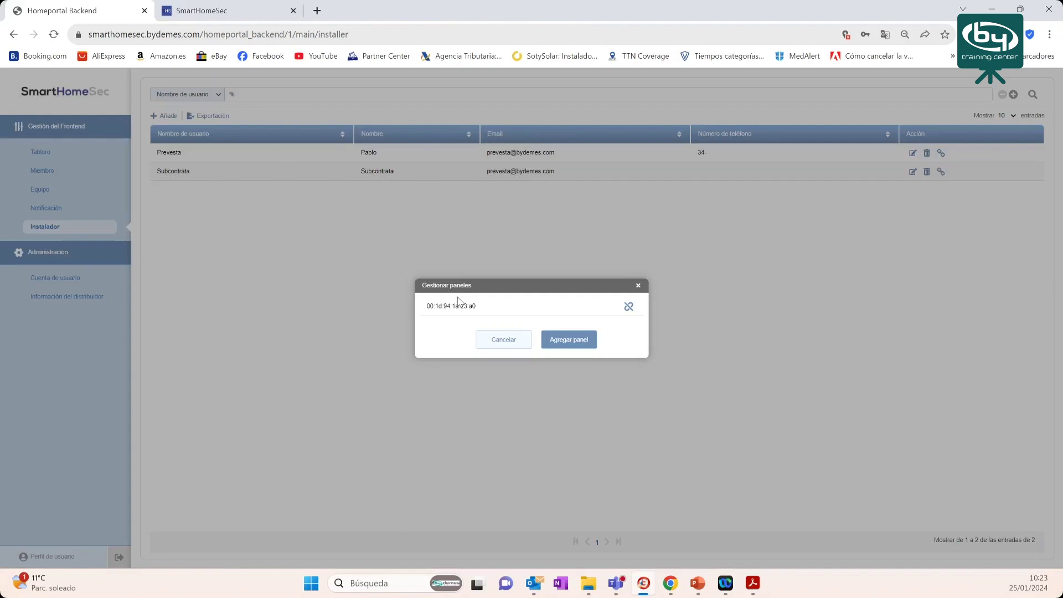
drag(476, 306, 425, 306)
click(639, 287)
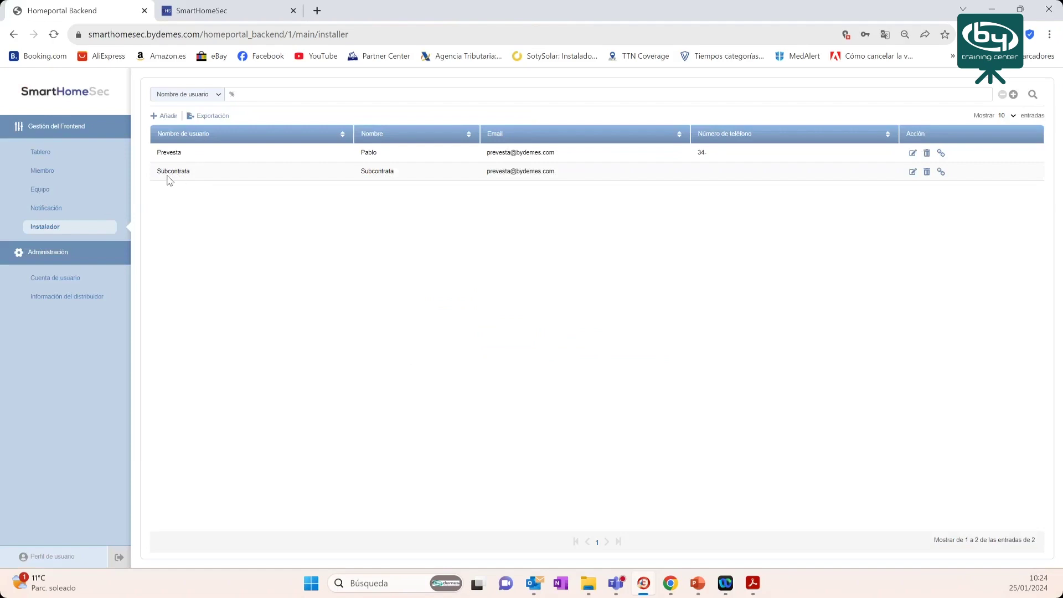
drag(157, 173, 190, 174)
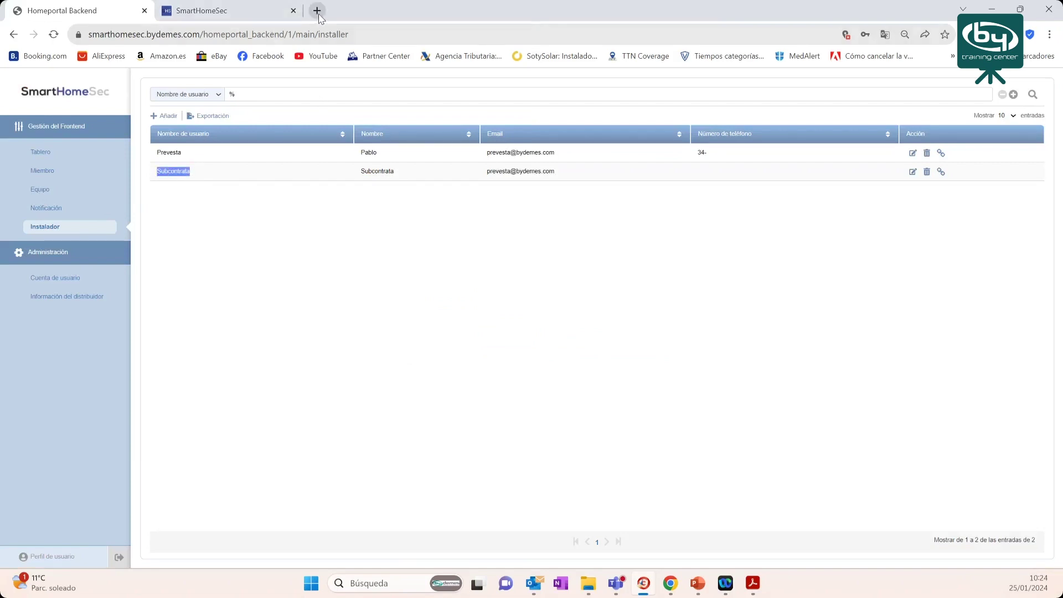
- Load the SmartHomeSec installer login page smarthomesec.bydemes.com/ByDemes/ in a new tab
click(261, 11)
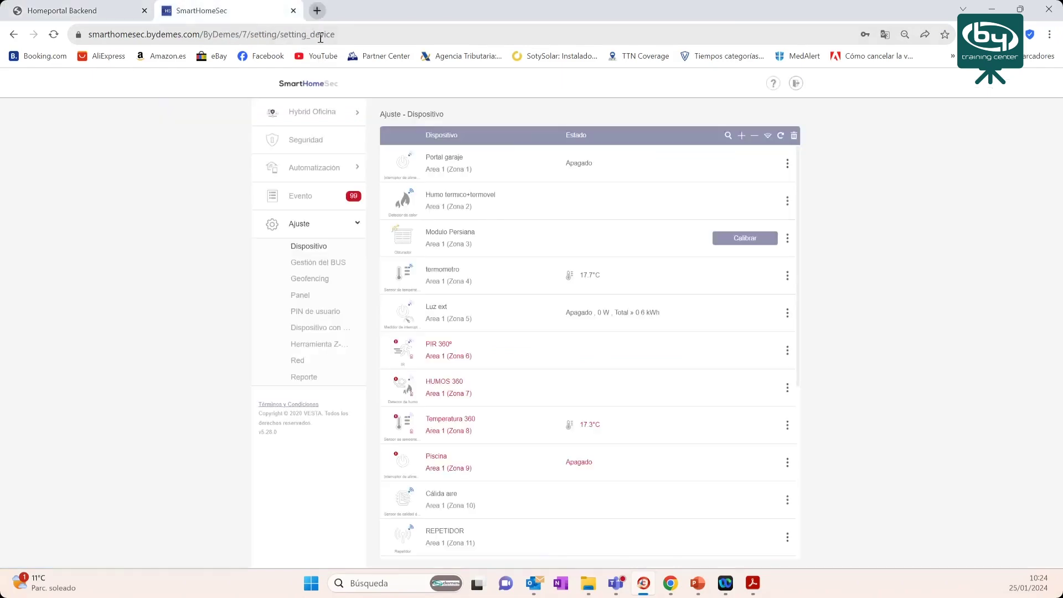
key(ctrl+t)
text(sma)
key(Return)
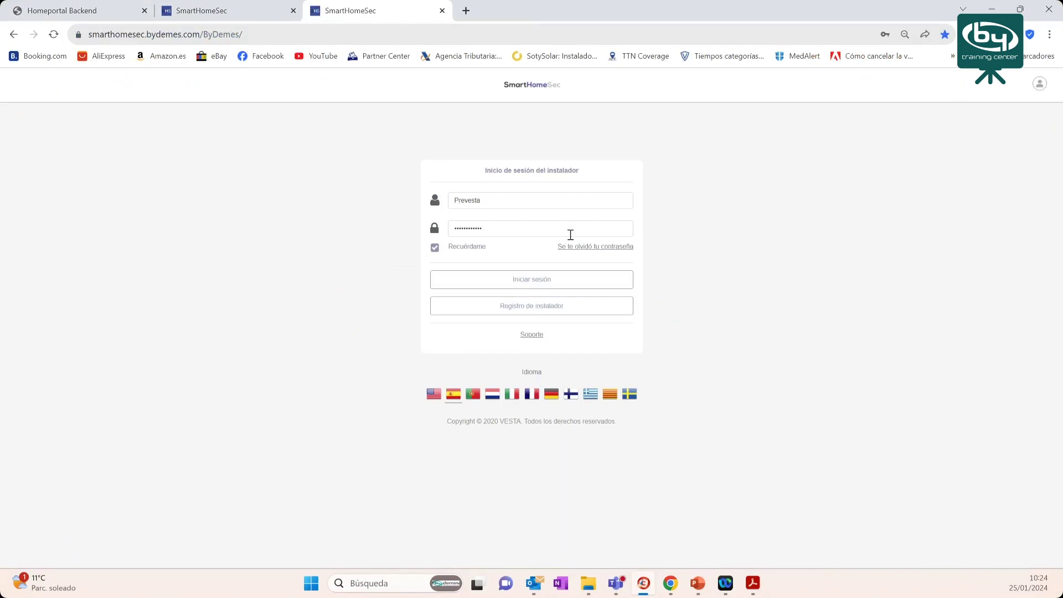
- Log in as installer Subcontrata with its password, declining to save it, then return to the backend
double_click(513, 200)
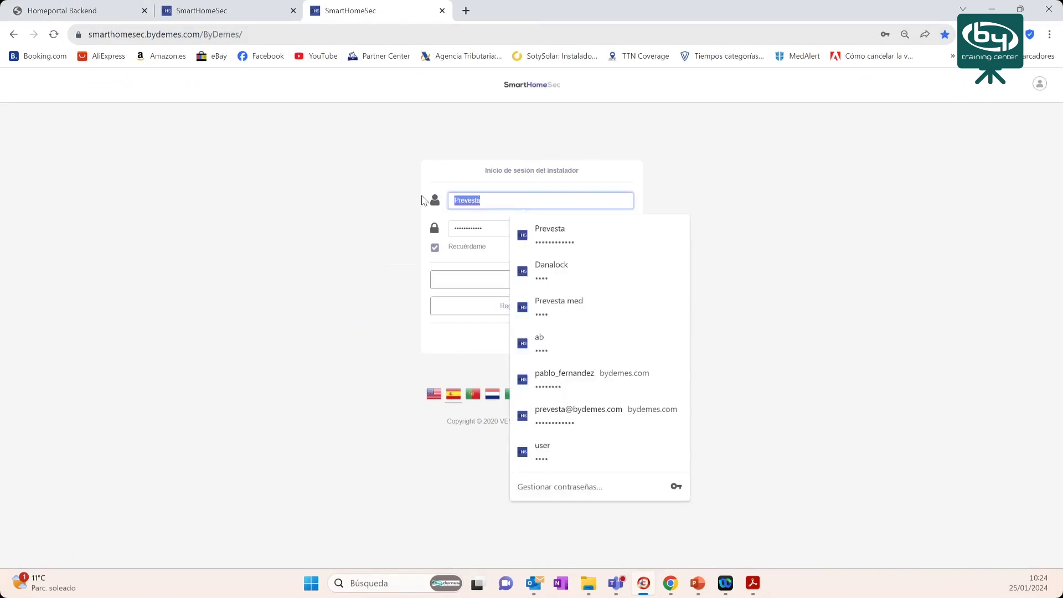
text(Subcontra)
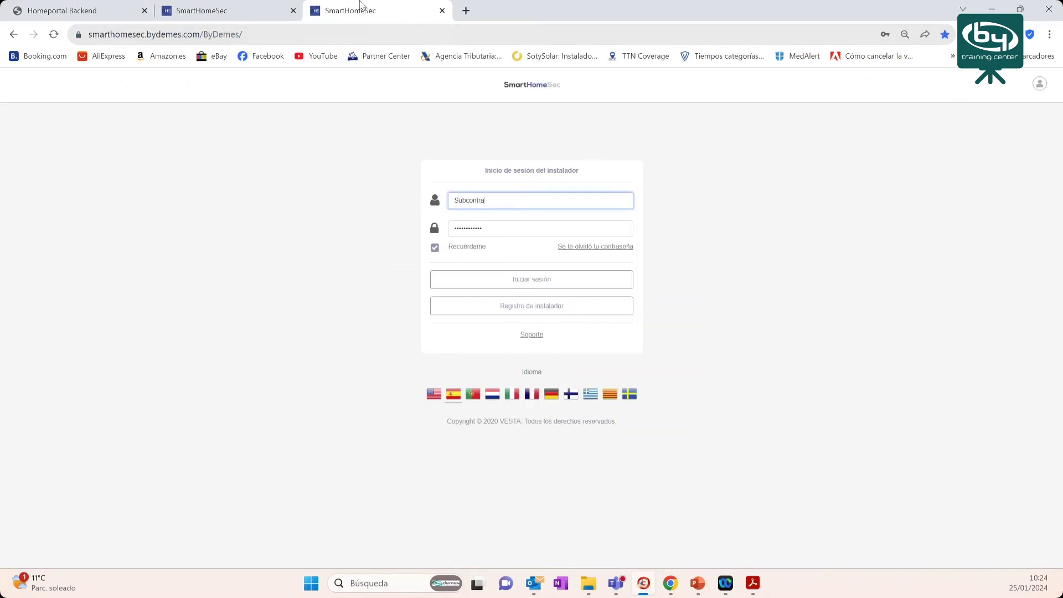
double_click(493, 228)
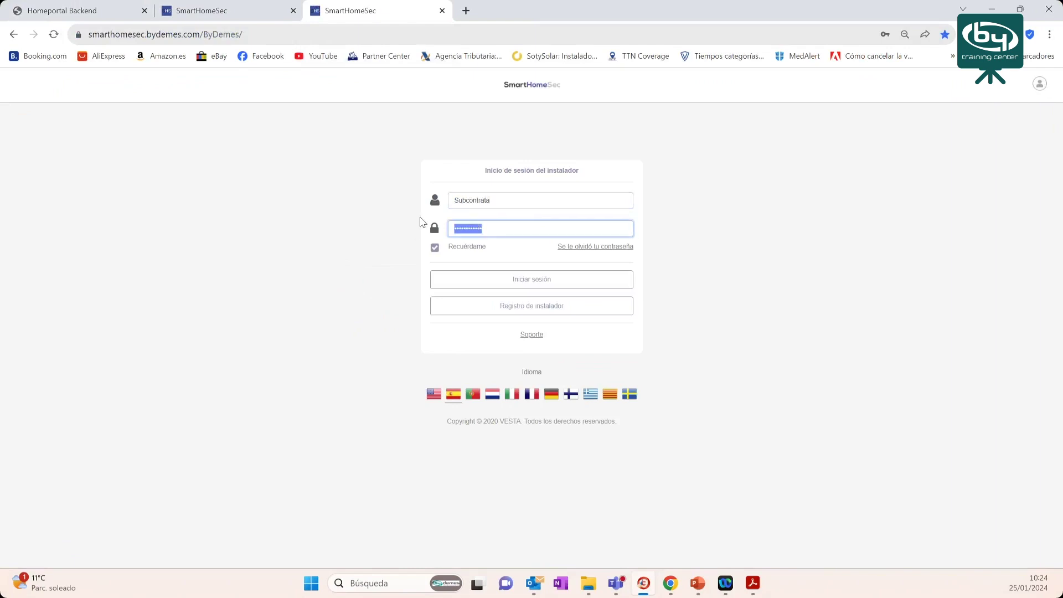
text(•••)
click(535, 282)
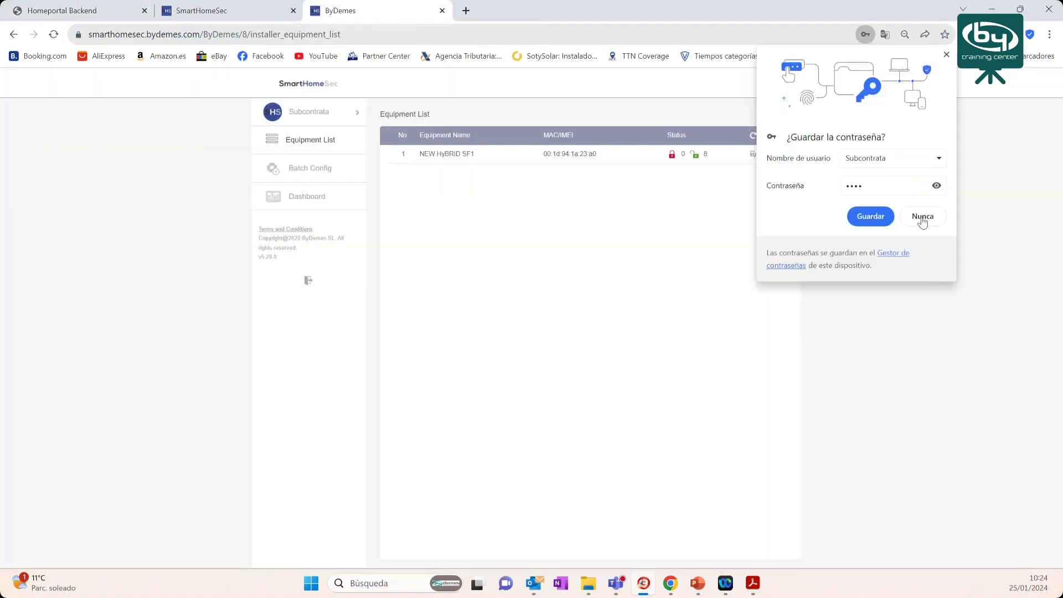
click(922, 218)
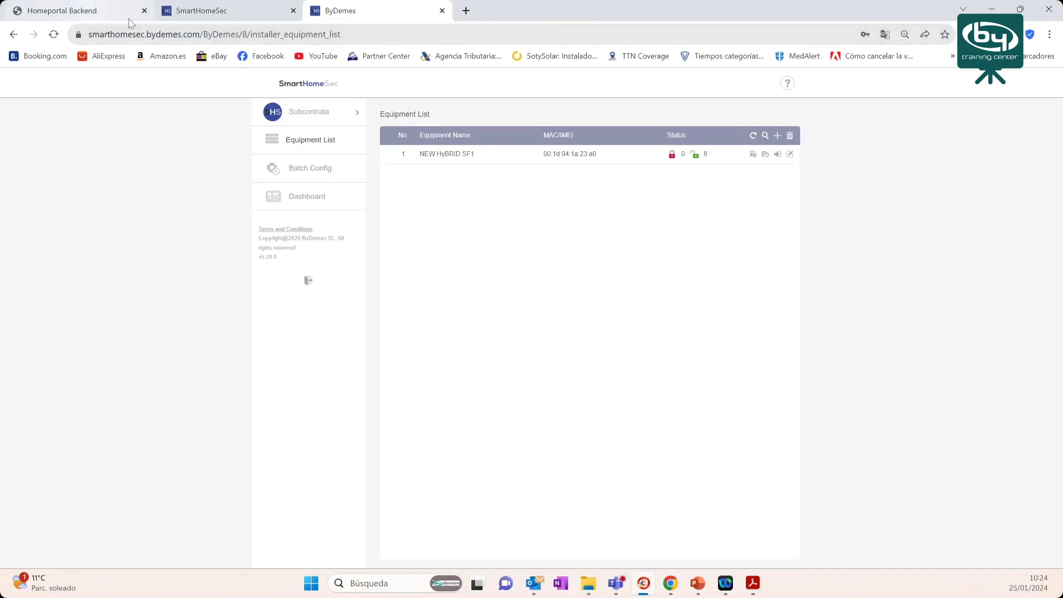
click(94, 12)
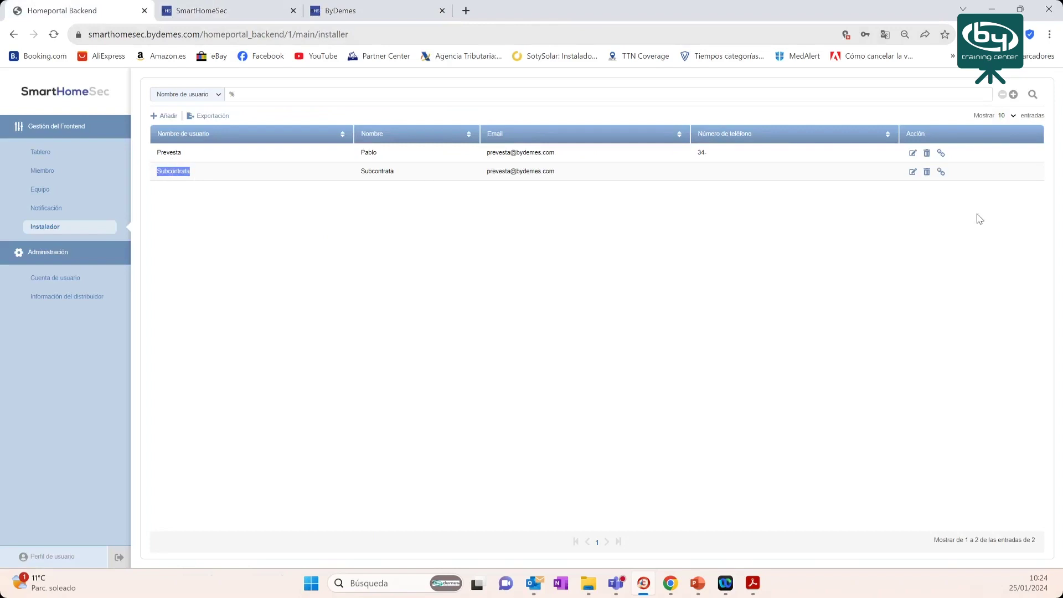
- Unlink panel 00:1d:94:1a:23:a0 from Subcontrata's linked panels and acknowledge the sent request
click(942, 172)
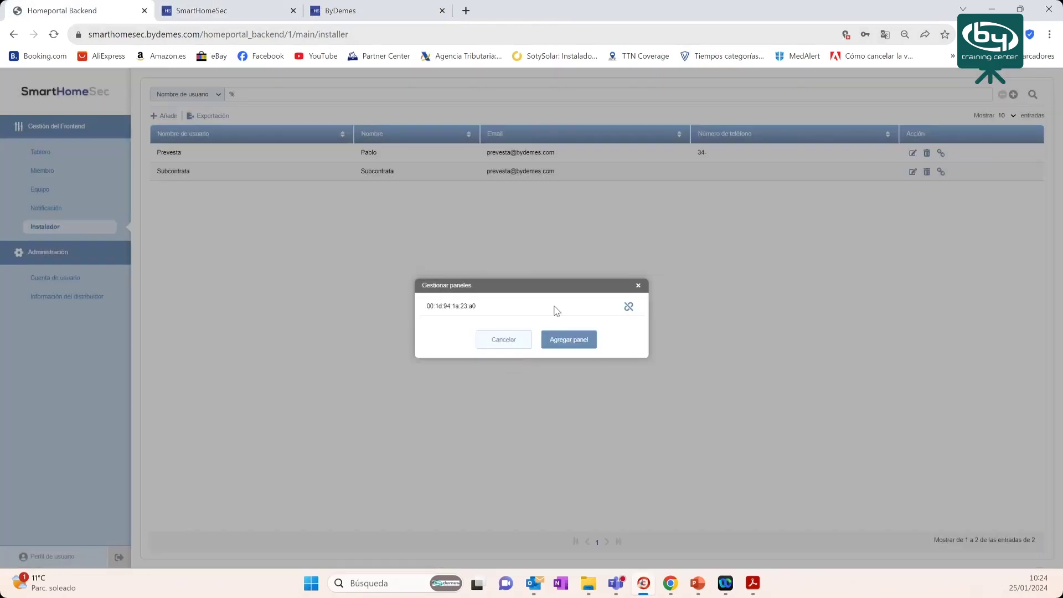
click(627, 306)
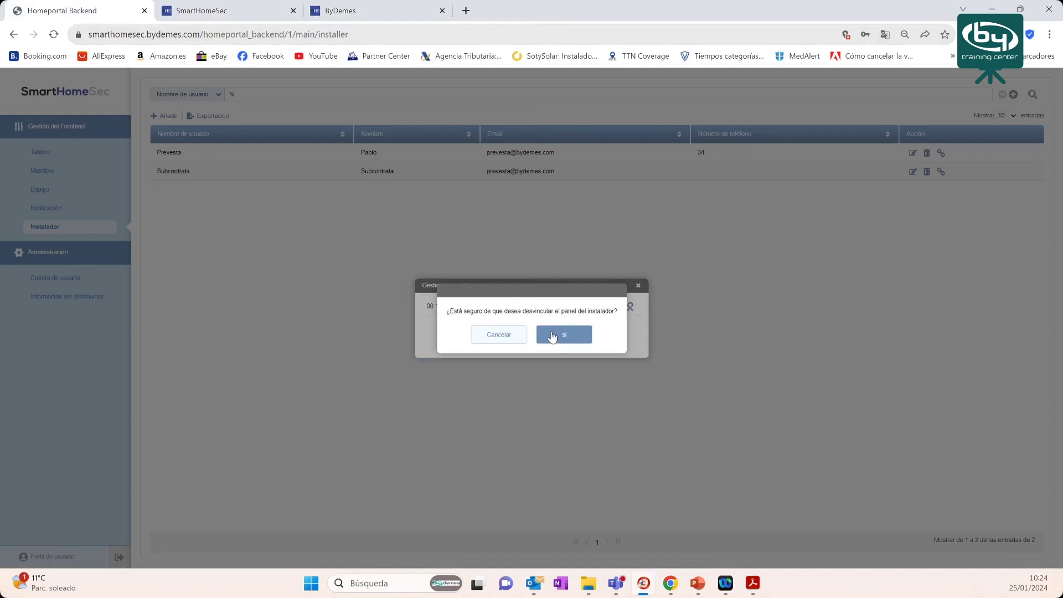
click(501, 335)
drag(471, 306, 427, 307)
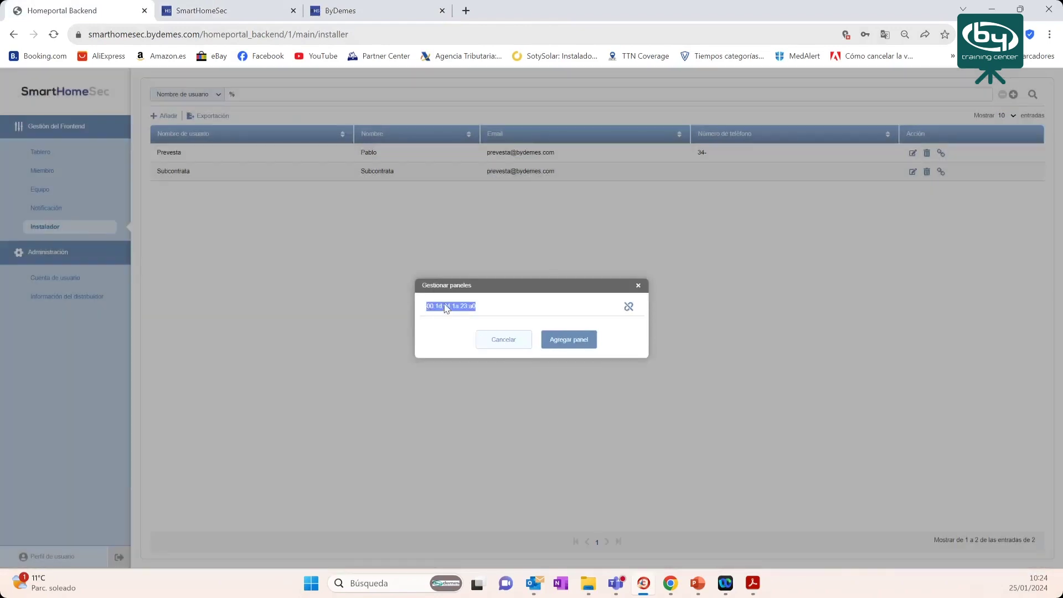
click(630, 307)
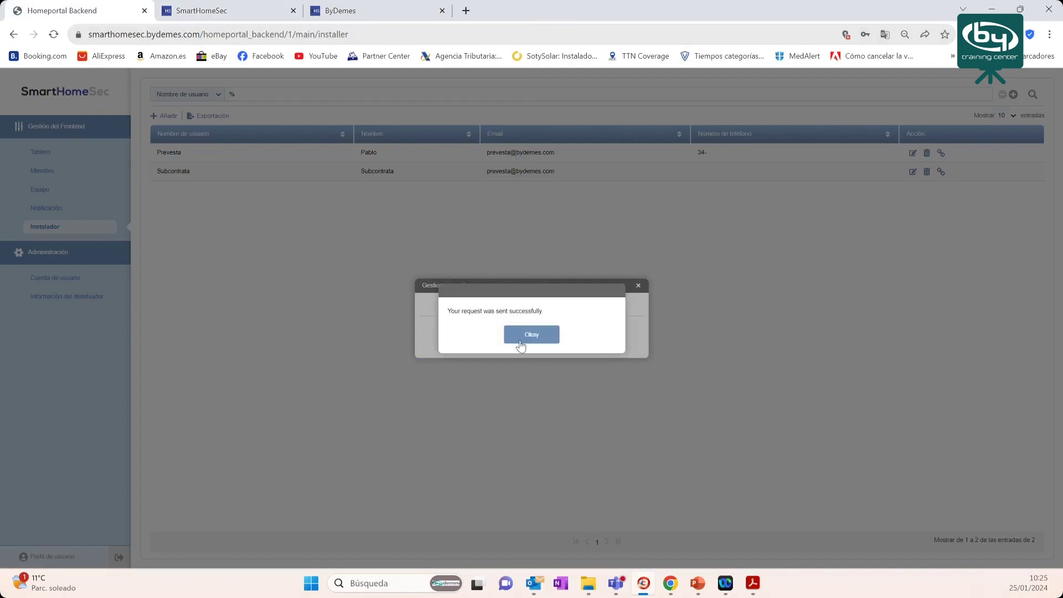
click(527, 340)
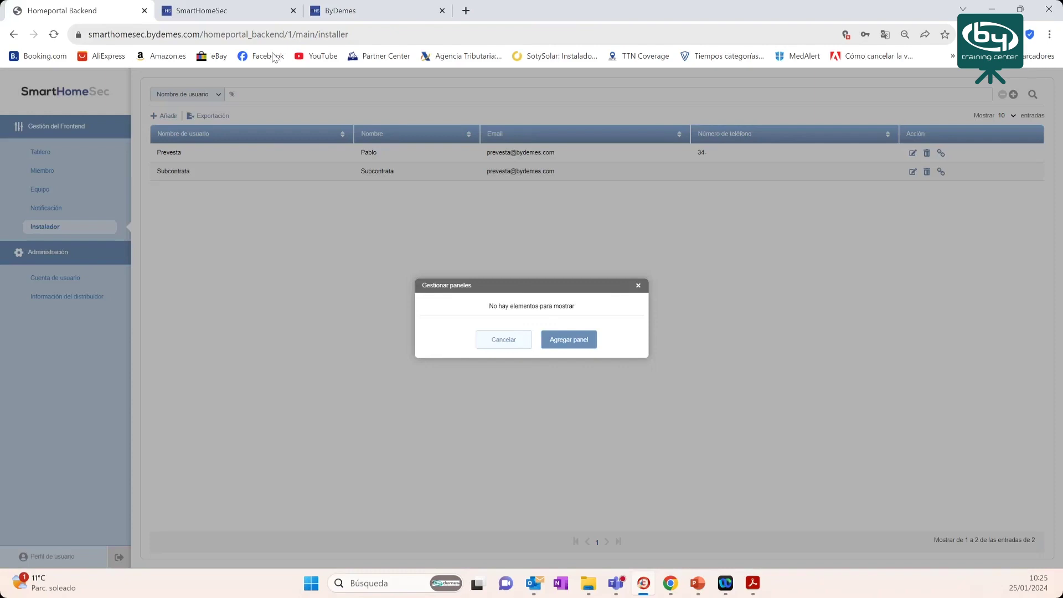
click(337, 17)
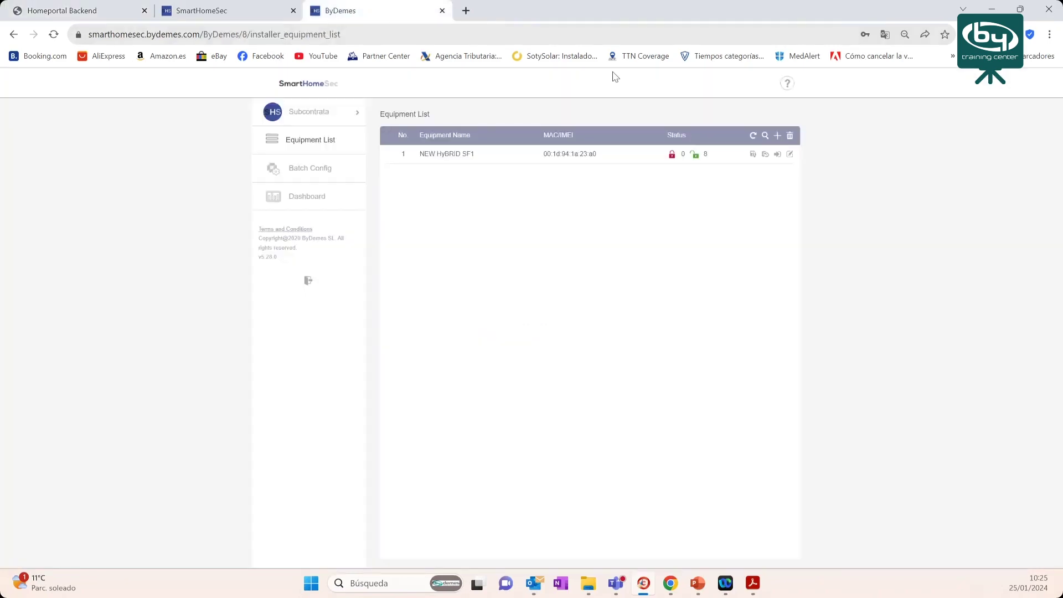
- Reload Subcontrata's equipment list to confirm it is empty, then return to the backend installer list
click(754, 136)
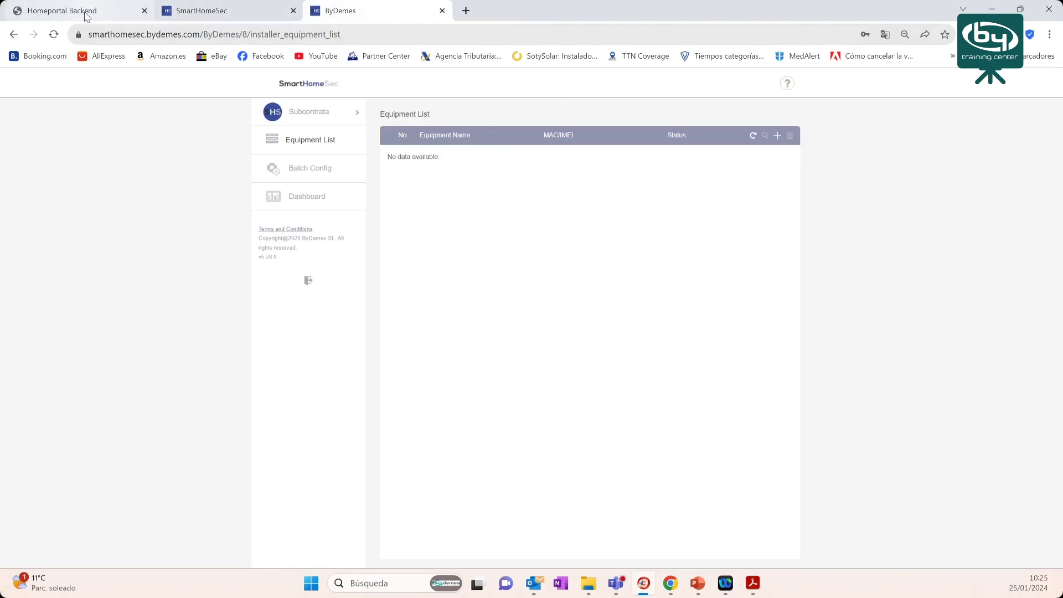
click(86, 17)
key(Escape)
drag(156, 172, 209, 173)
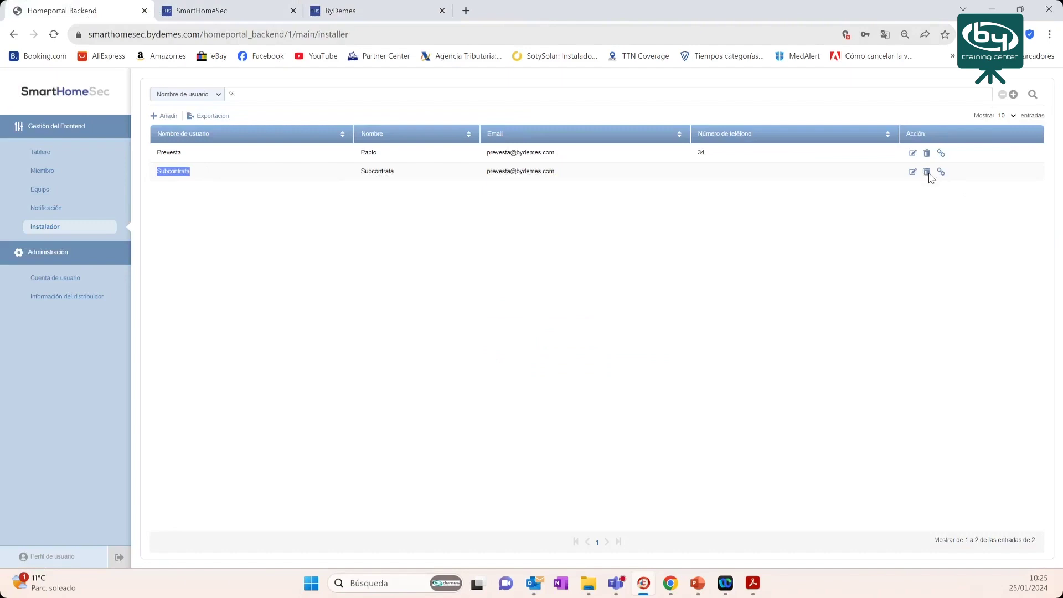
- Start deleting installer Subcontrata but cancel, keeping the record, then go to the installer portal
click(927, 172)
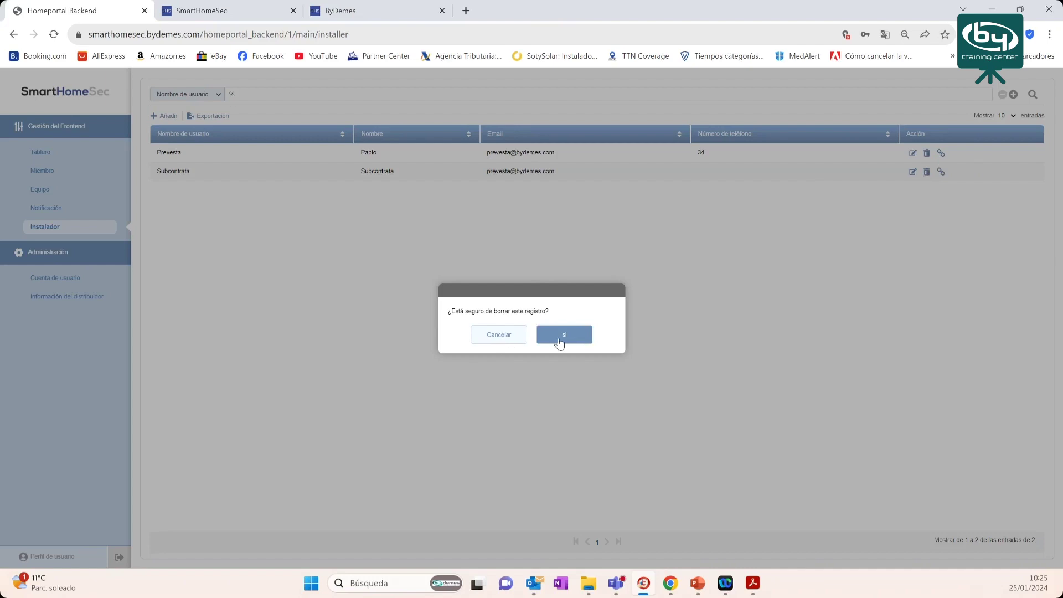
click(517, 337)
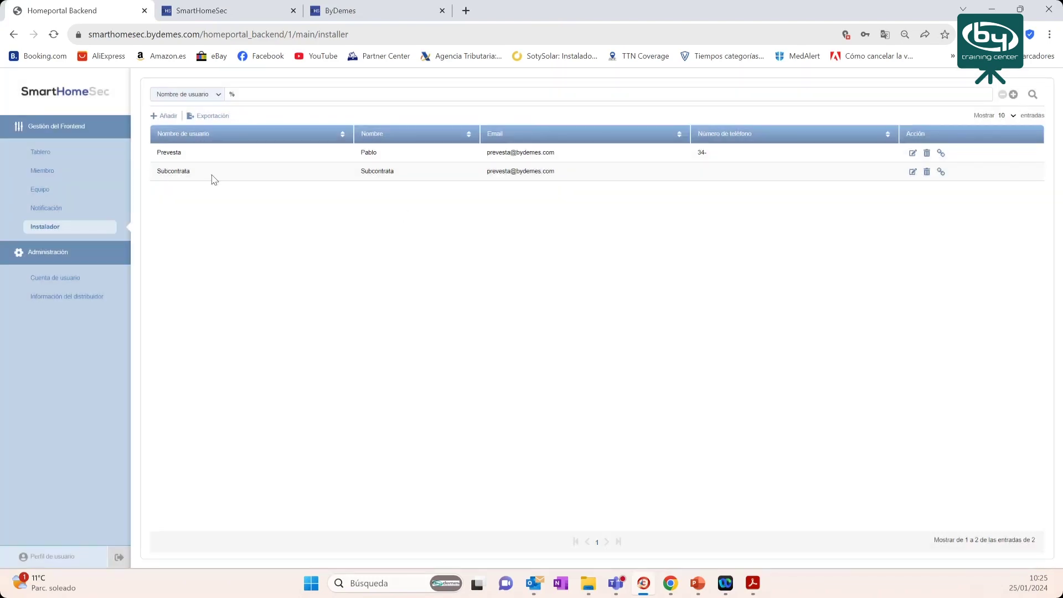
double_click(187, 175)
click(328, 13)
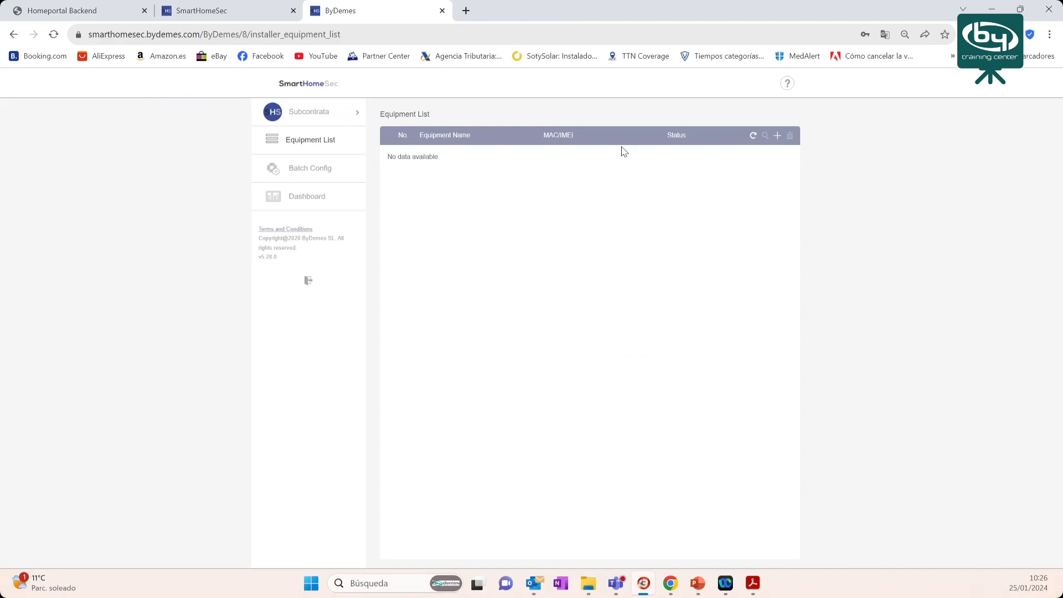
- Return to the backend Instalador list and open the Añadir new-installer form
click(95, 8)
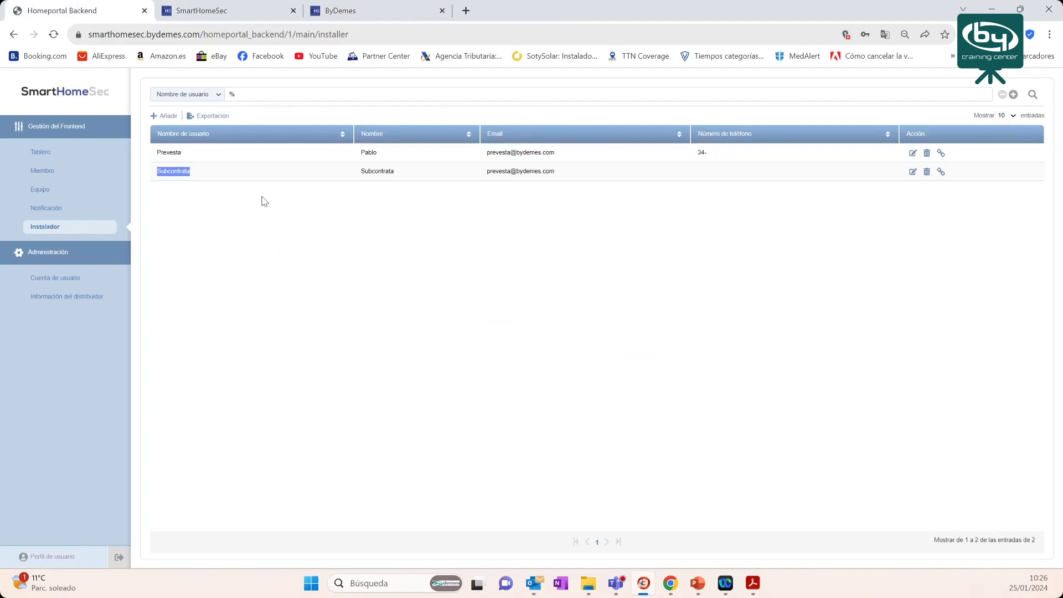
click(166, 117)
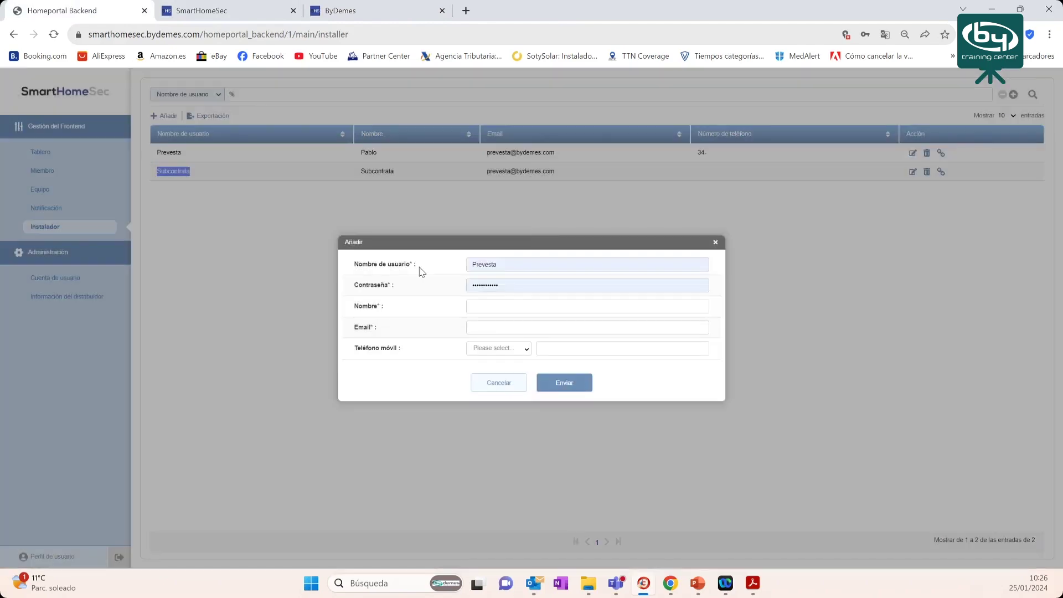
- Fill the new installer form: username and name Tecnico 1, a password, and the company e-mail
click(534, 264)
double_click(471, 265)
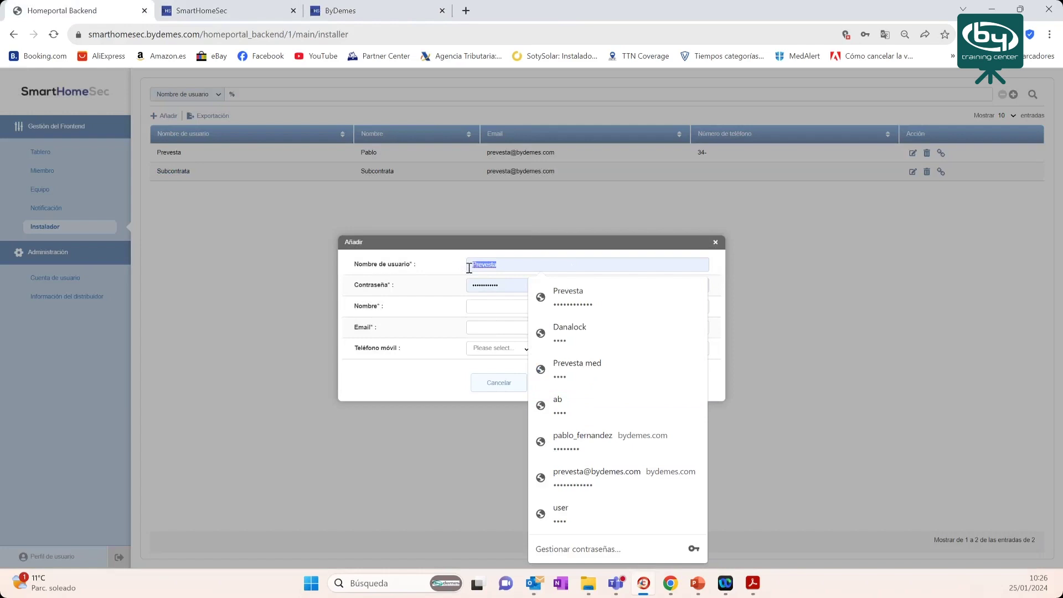
text(Tecnic)
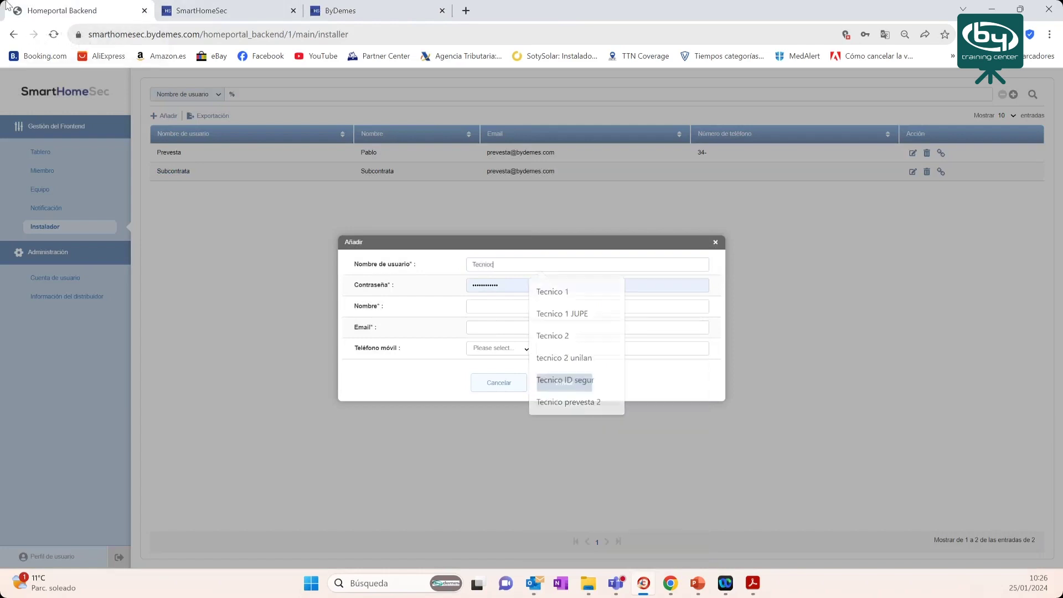
text(o 1)
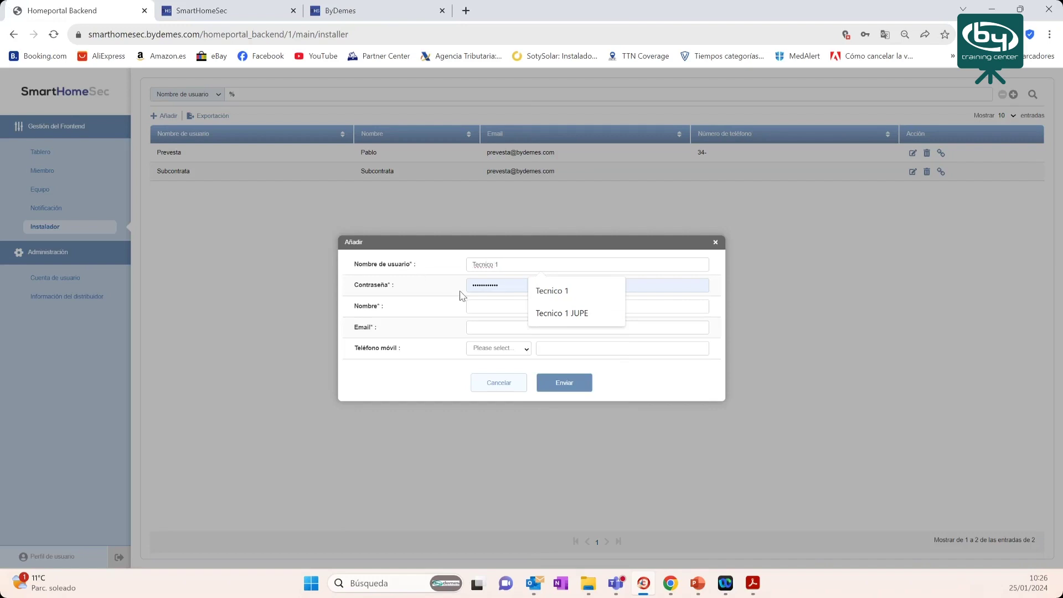
key(Tab)
text(123)
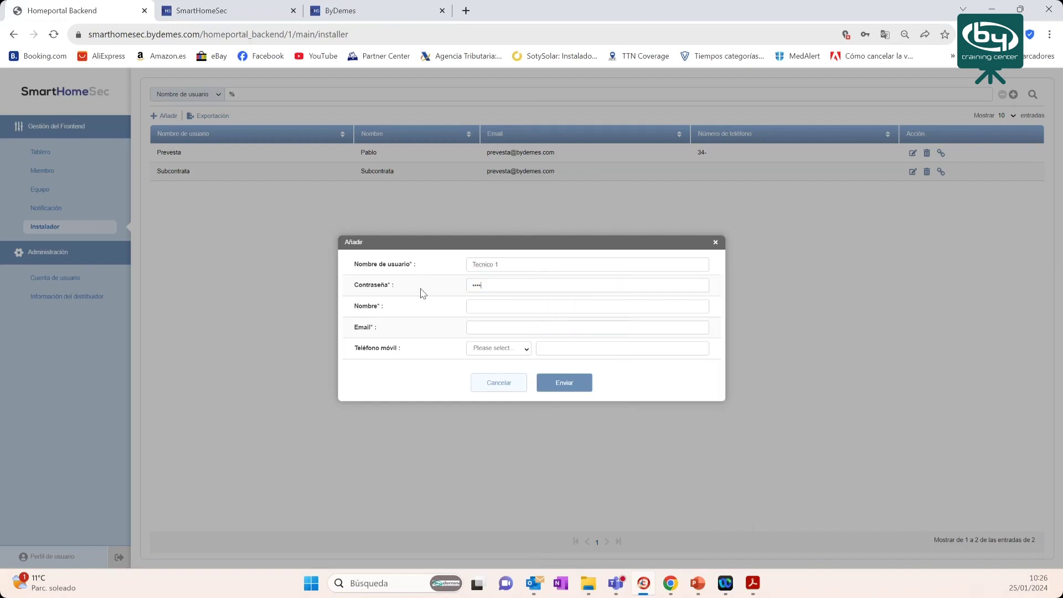
click(489, 306)
text(Tec)
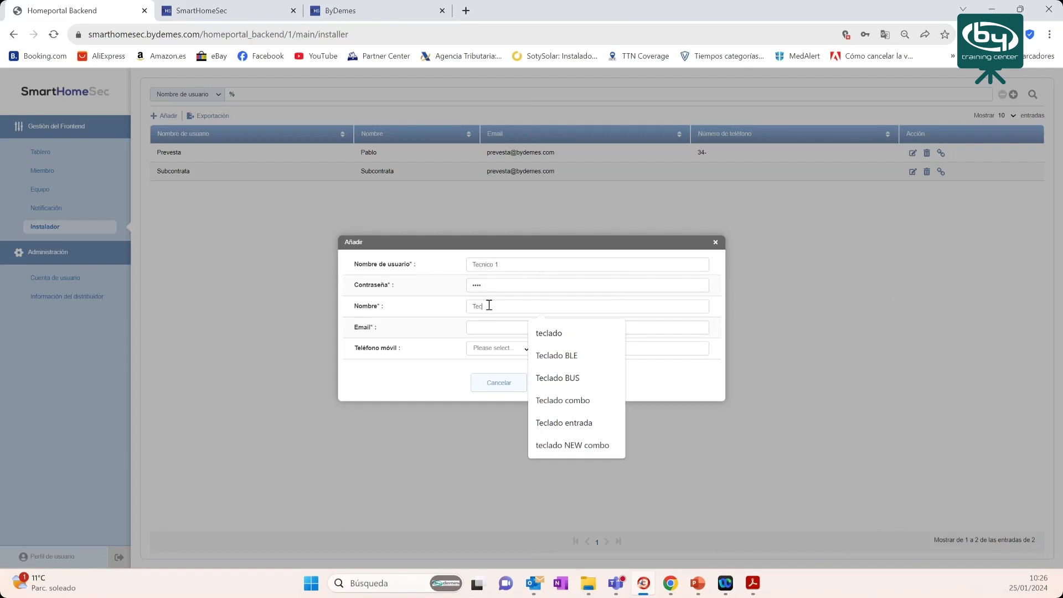
text(nico 1)
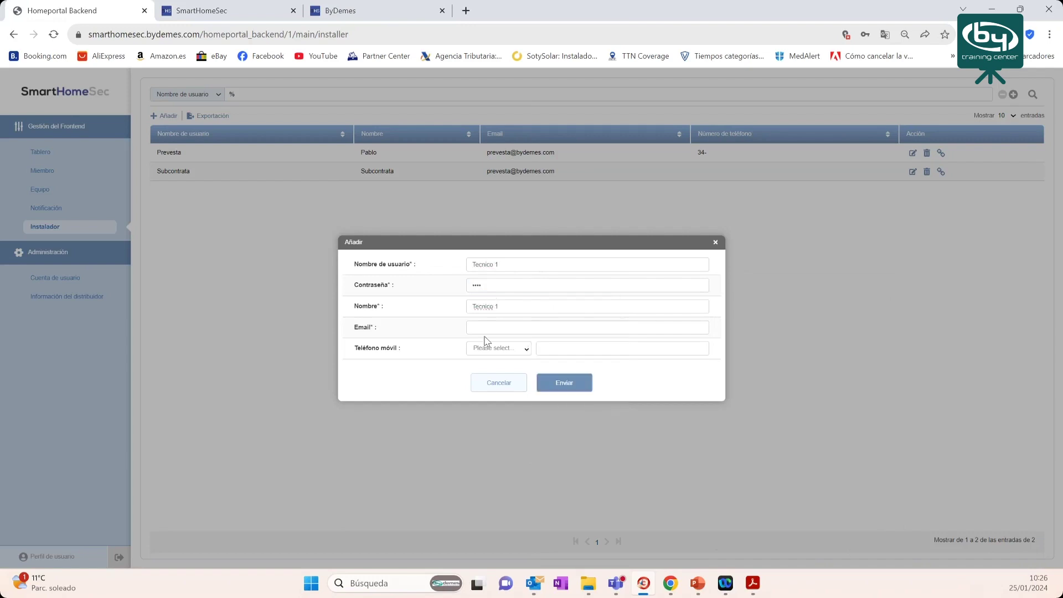
click(487, 327)
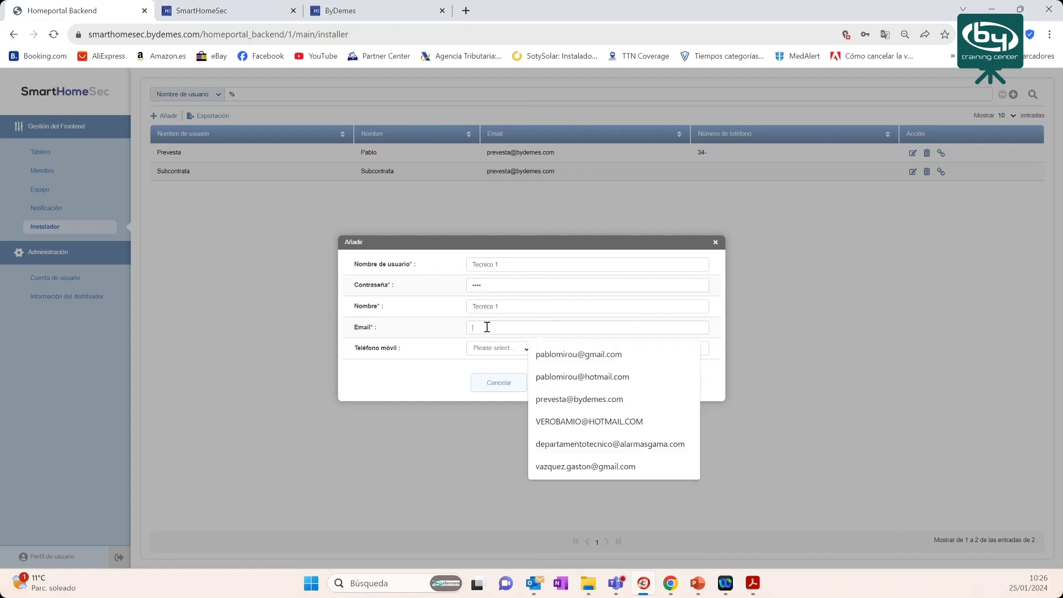
click(541, 400)
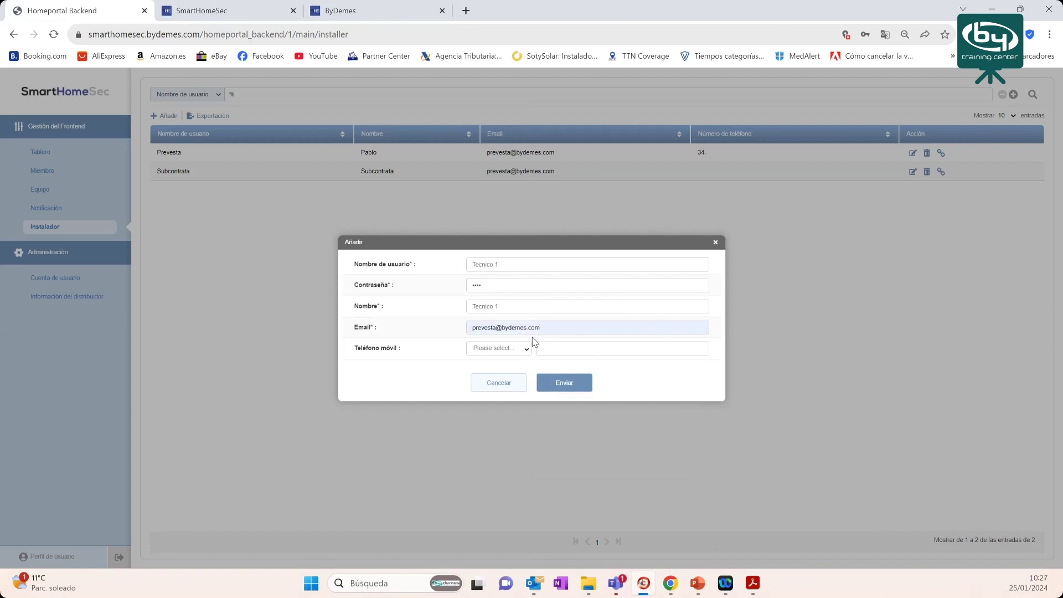
- After the duplicate-username warning, change the username to Tecnico 10 and resubmit
click(573, 383)
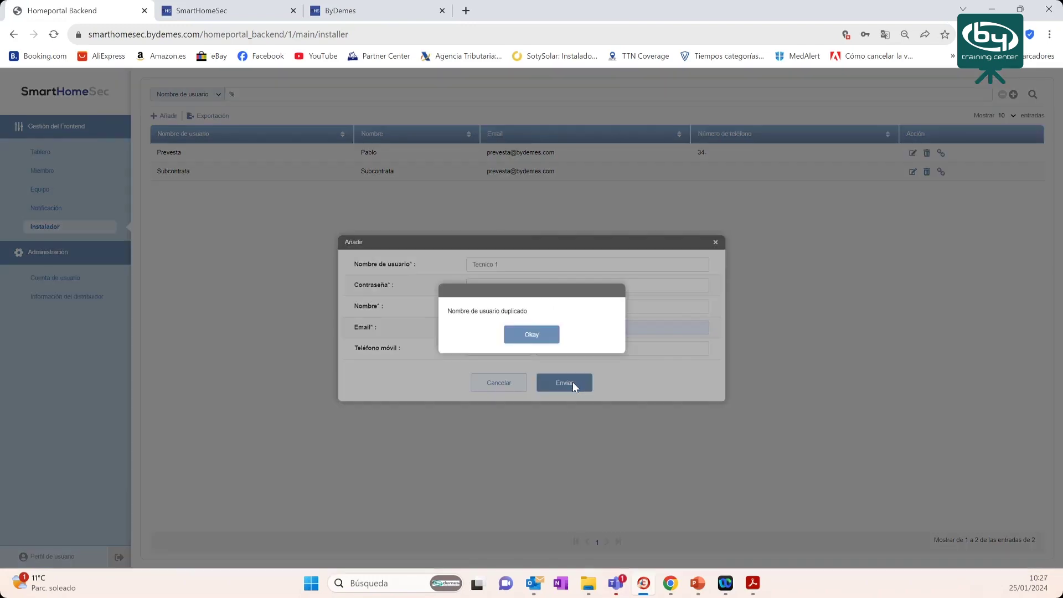
click(524, 341)
click(509, 266)
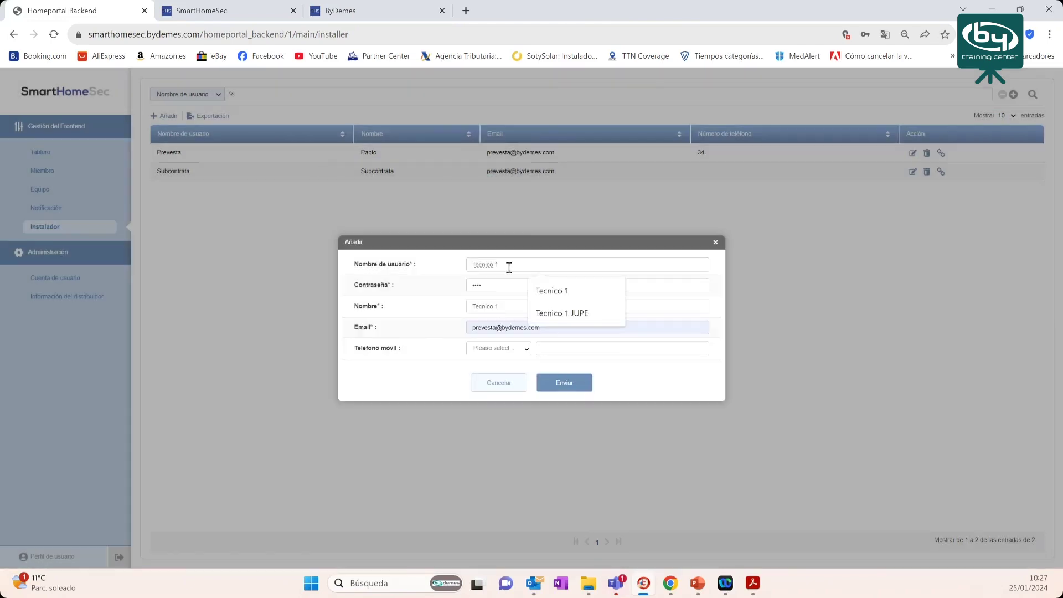
text(0)
click(587, 387)
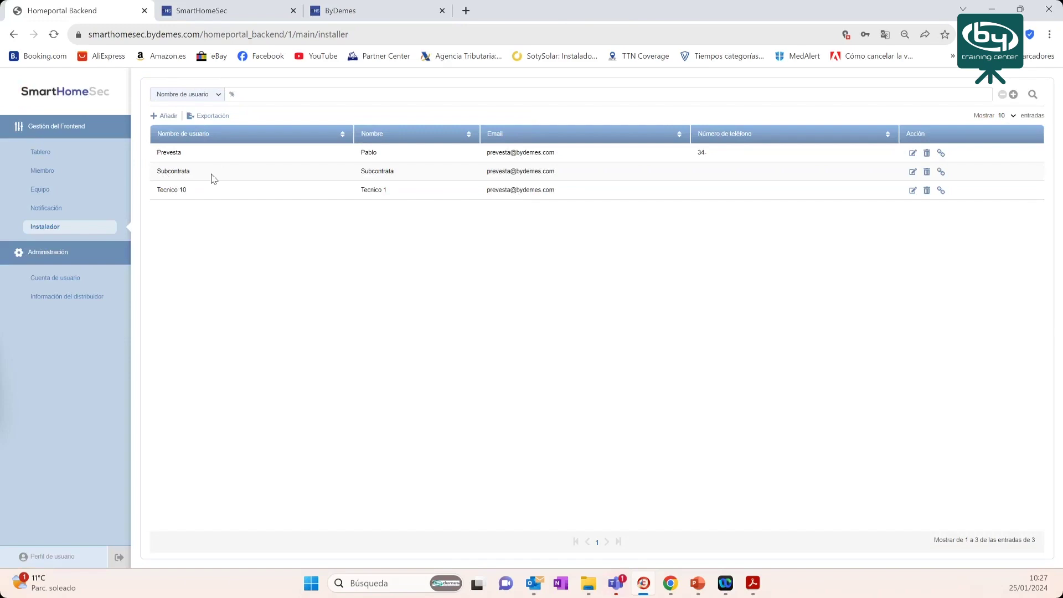
- Confirm Tecnico 10 has no linked panels, then log out of the installer portal
click(941, 191)
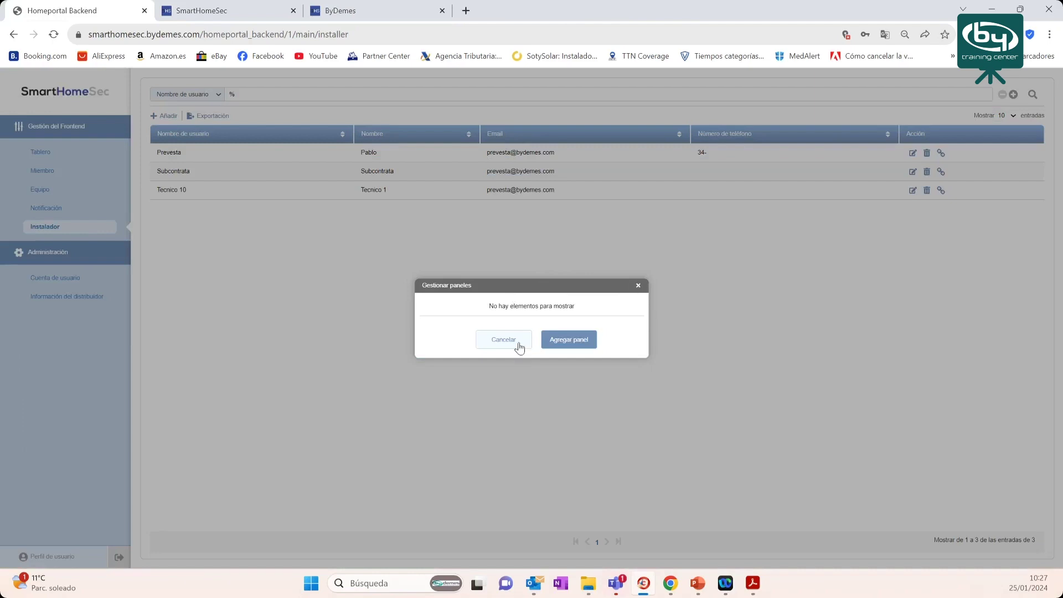
click(499, 366)
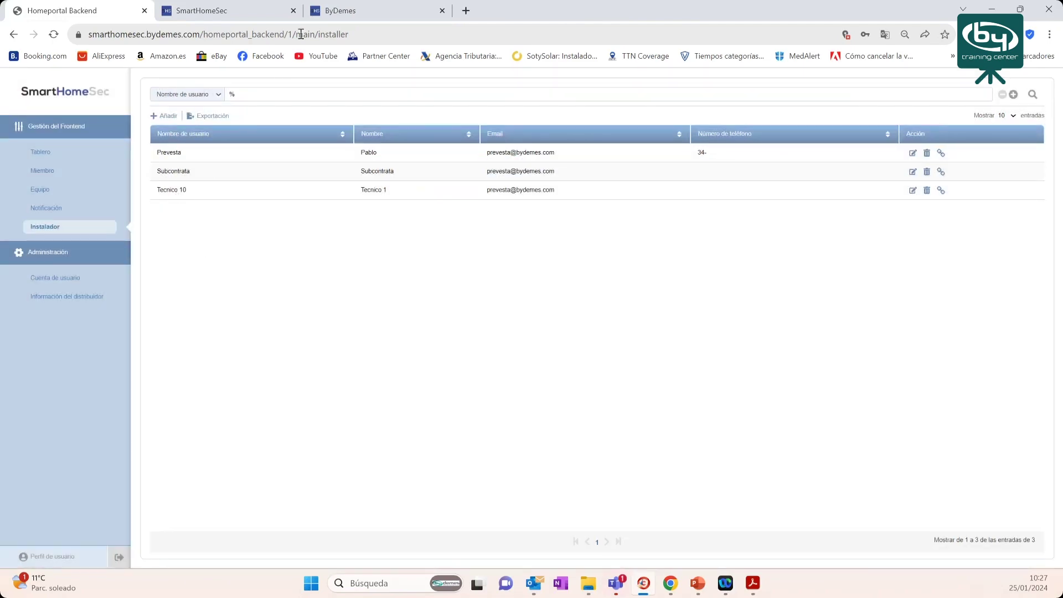
click(339, 11)
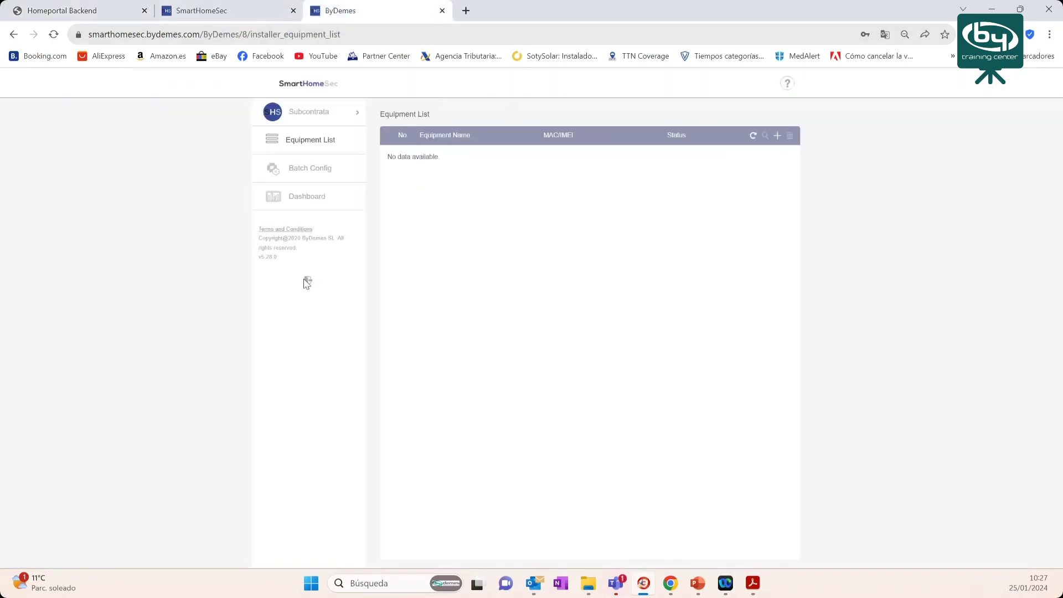
click(307, 281)
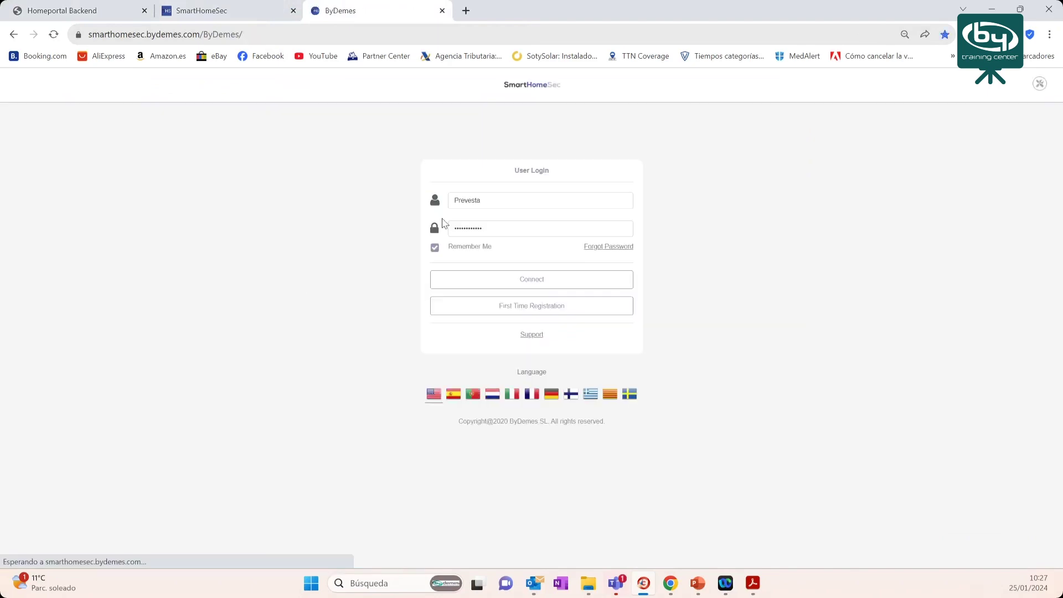
- Sign in through Installer Login as Tecnico 10 with its password
click(1045, 90)
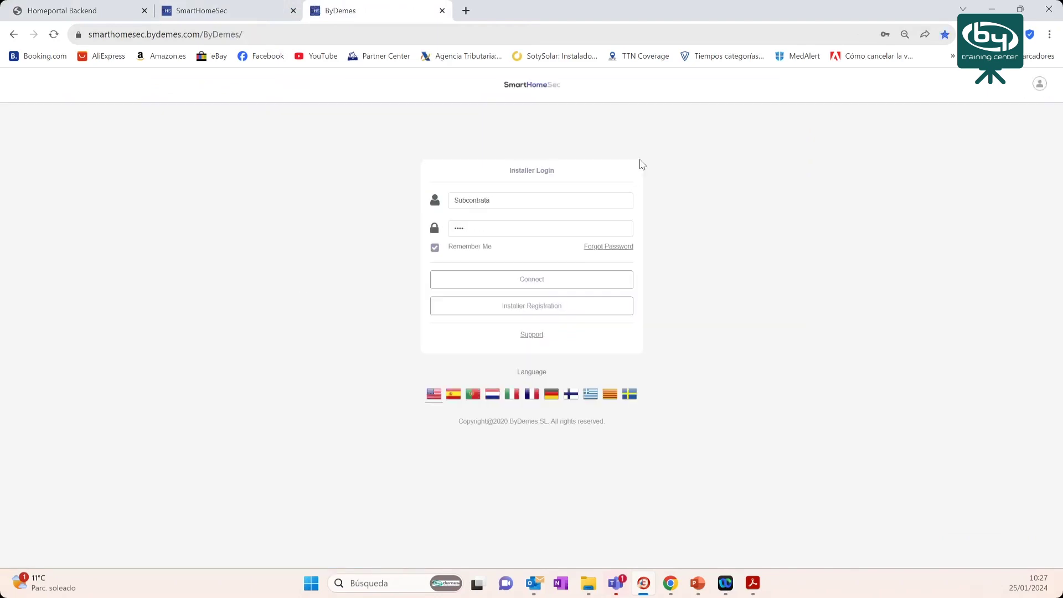
double_click(483, 201)
text(T)
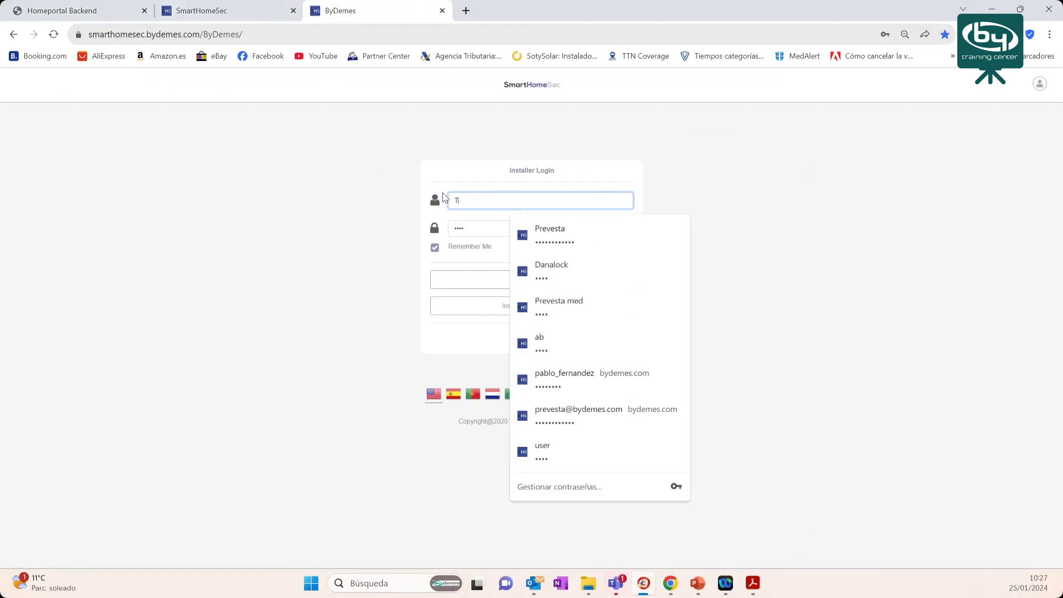
text(ecnico 10)
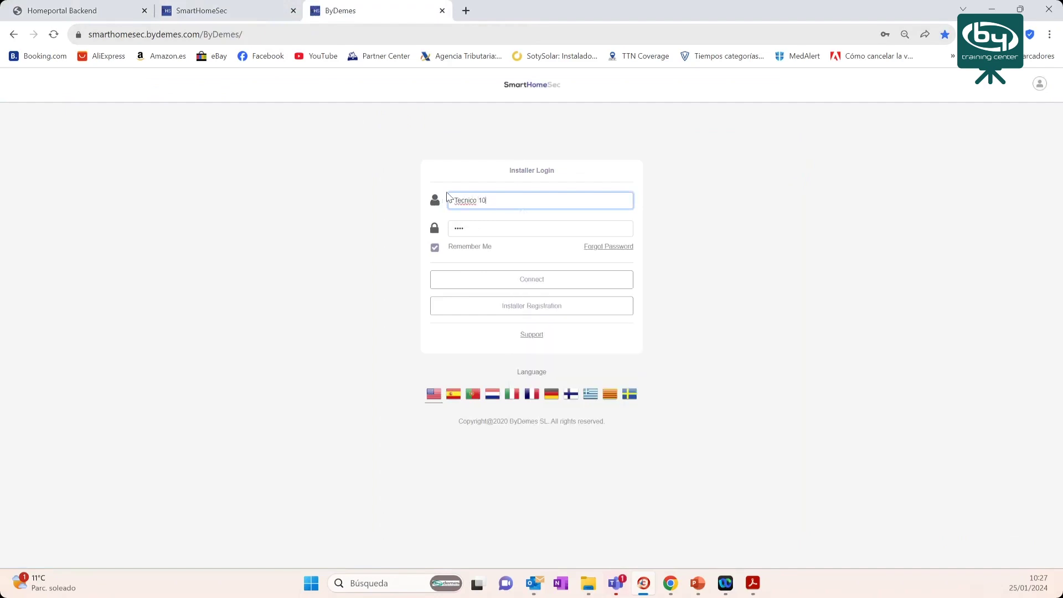
key(Tab)
text(•••)
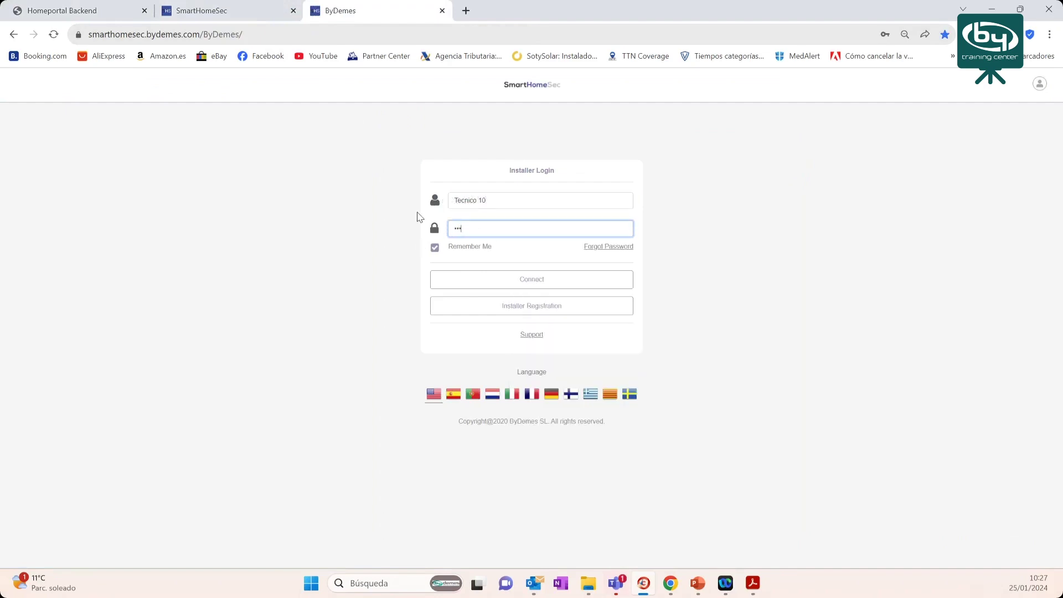
click(533, 278)
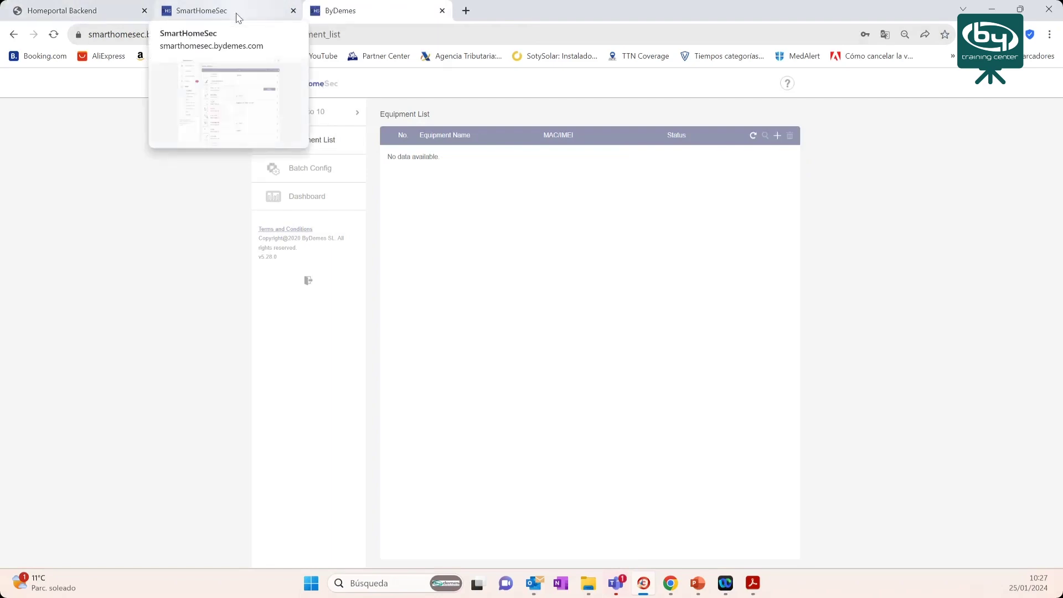
- Back in the backend, view Prevesta's panel list and select its first panel MAC address
click(198, 15)
click(124, 11)
double_click(161, 158)
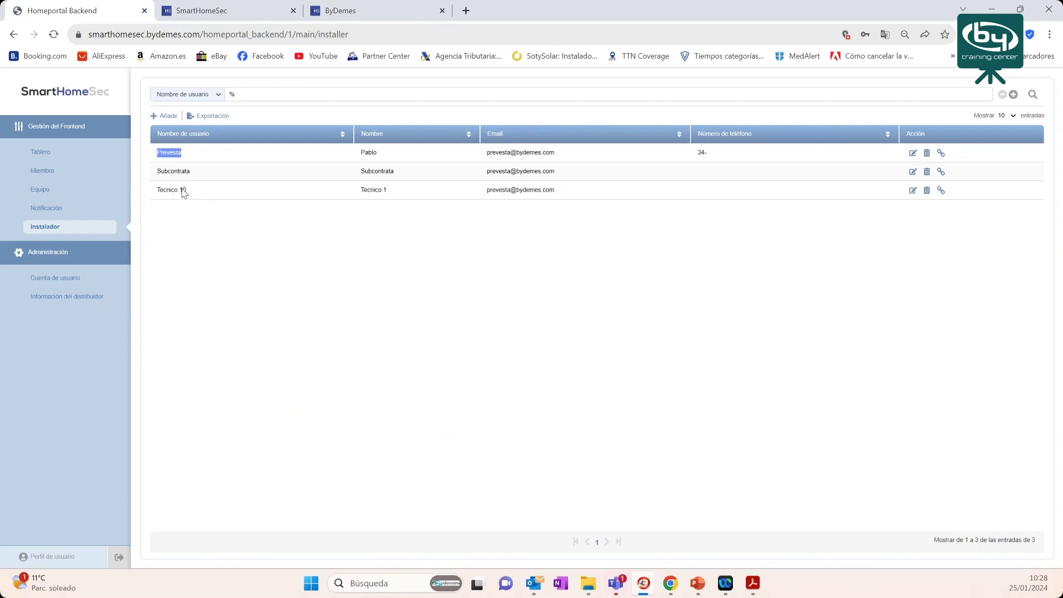
click(942, 154)
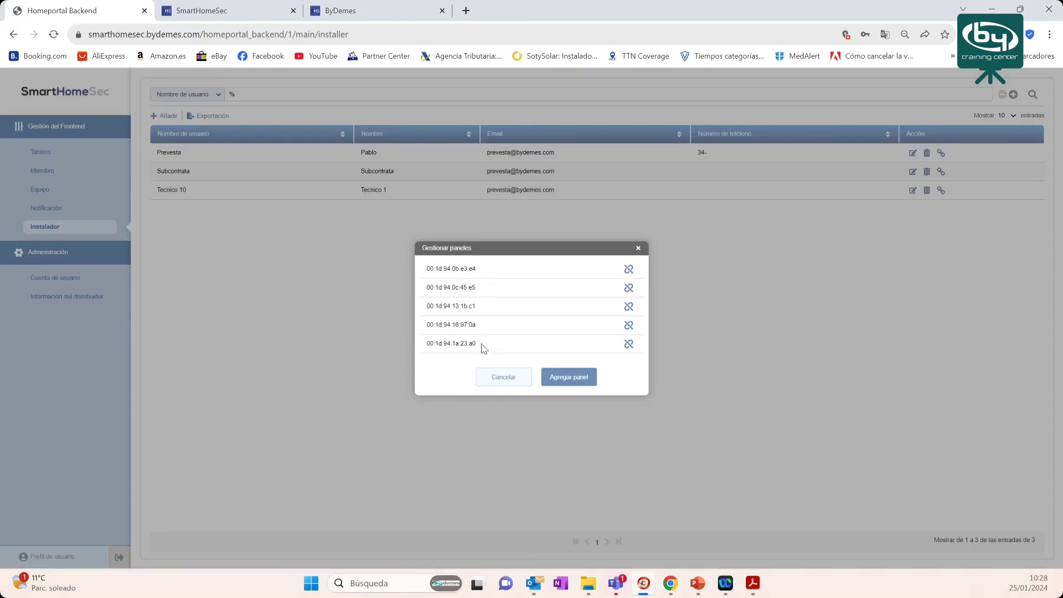
drag(489, 273, 418, 277)
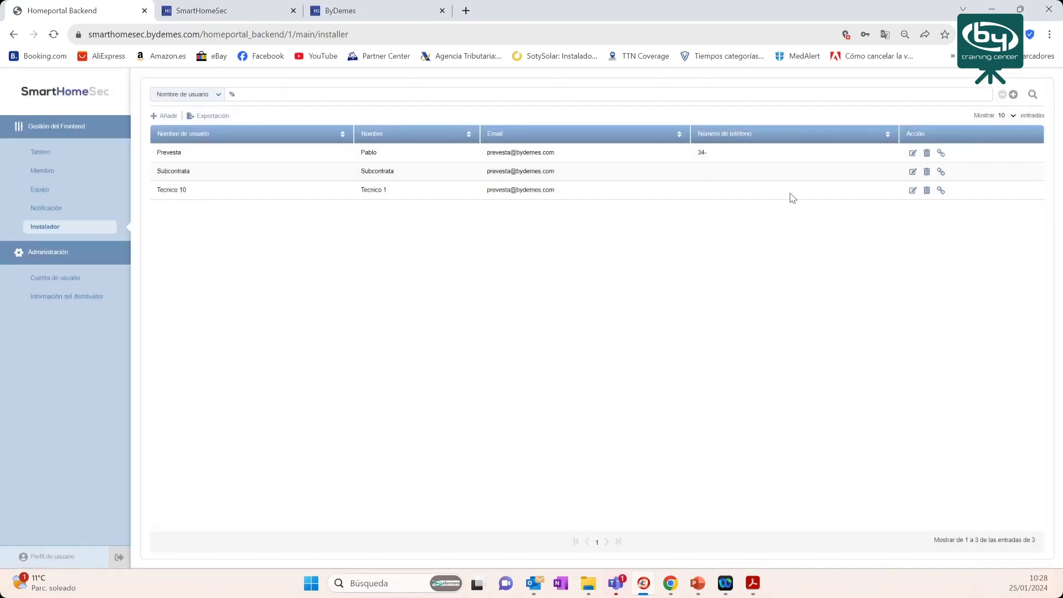
- Link panel 00:1d:94:0b:e3:e4 to installer Tecnico 10 and dismiss the success message
click(941, 190)
click(559, 341)
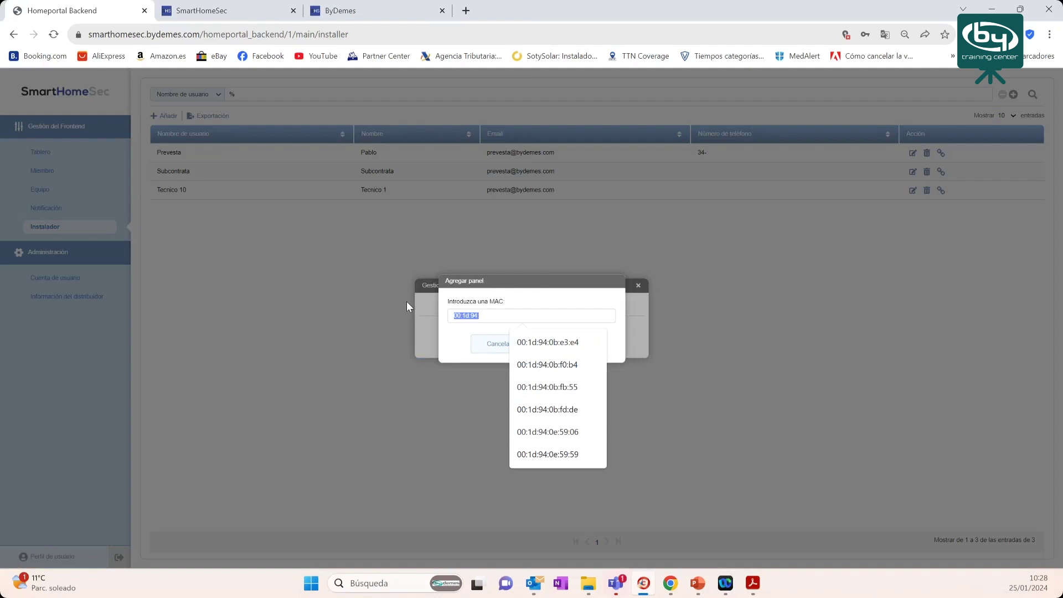
click(543, 343)
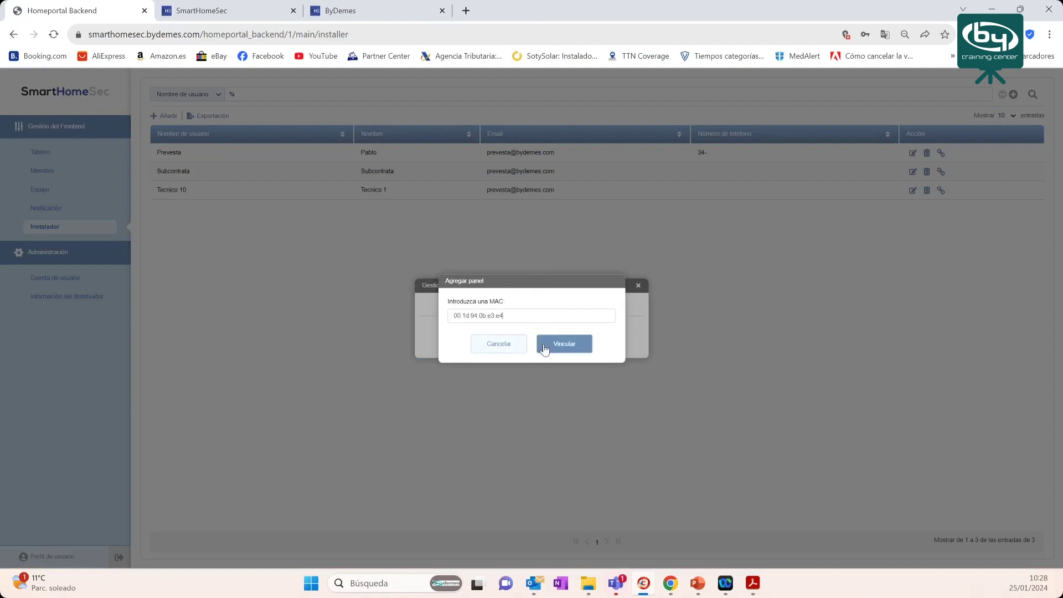
click(560, 346)
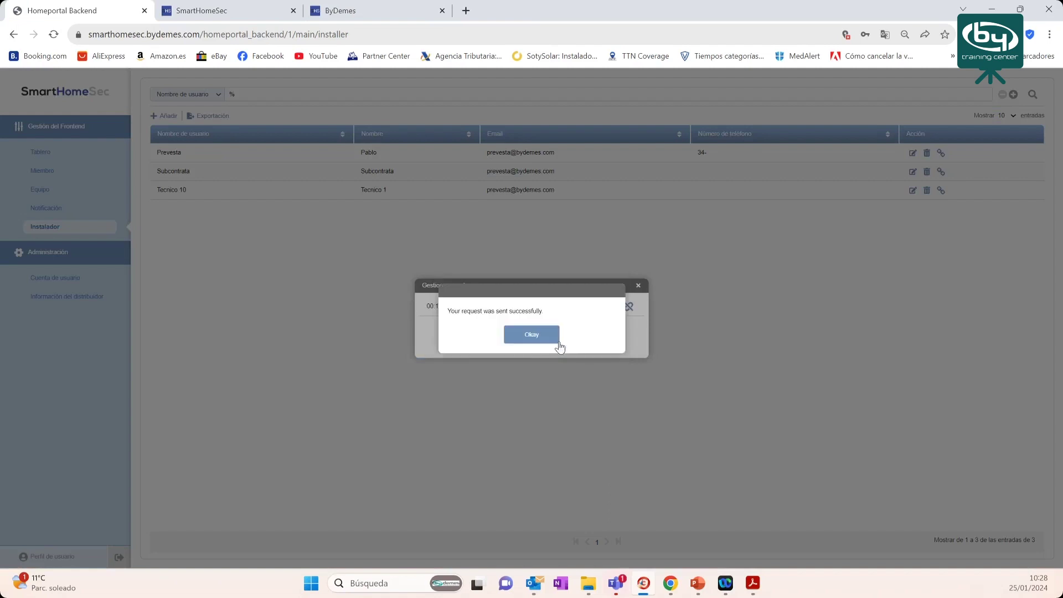
click(532, 335)
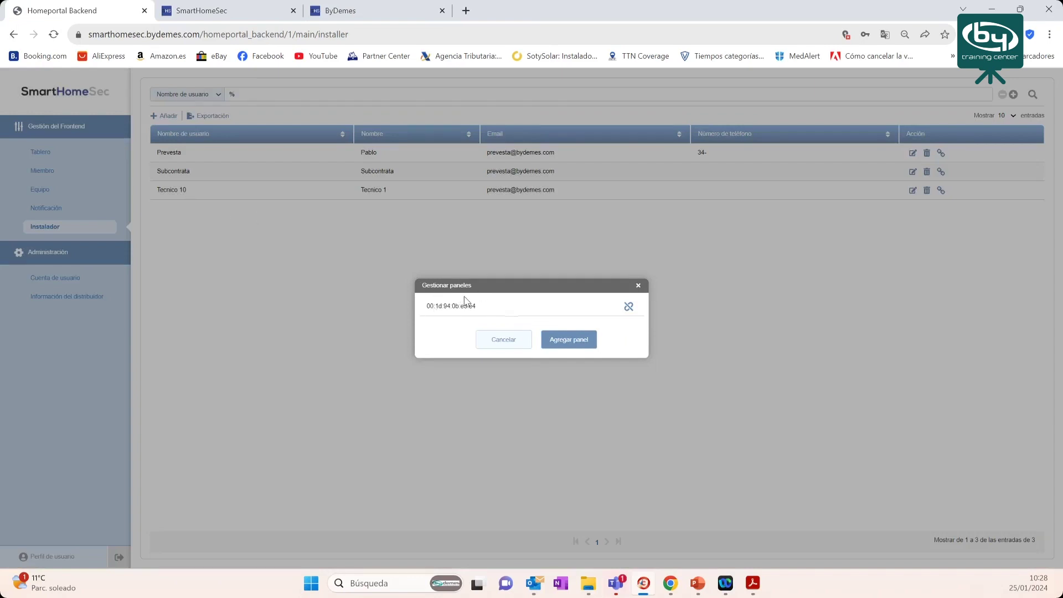
click(328, 10)
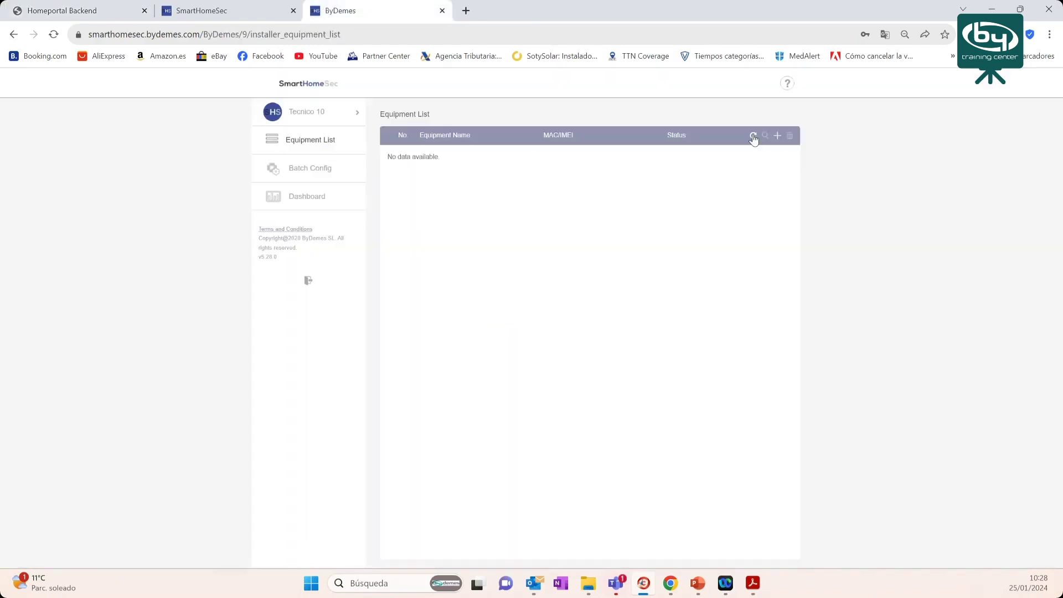
- Refresh Tecnico 10's equipment list to show Hybrid Oficina, then return to the backend
click(754, 135)
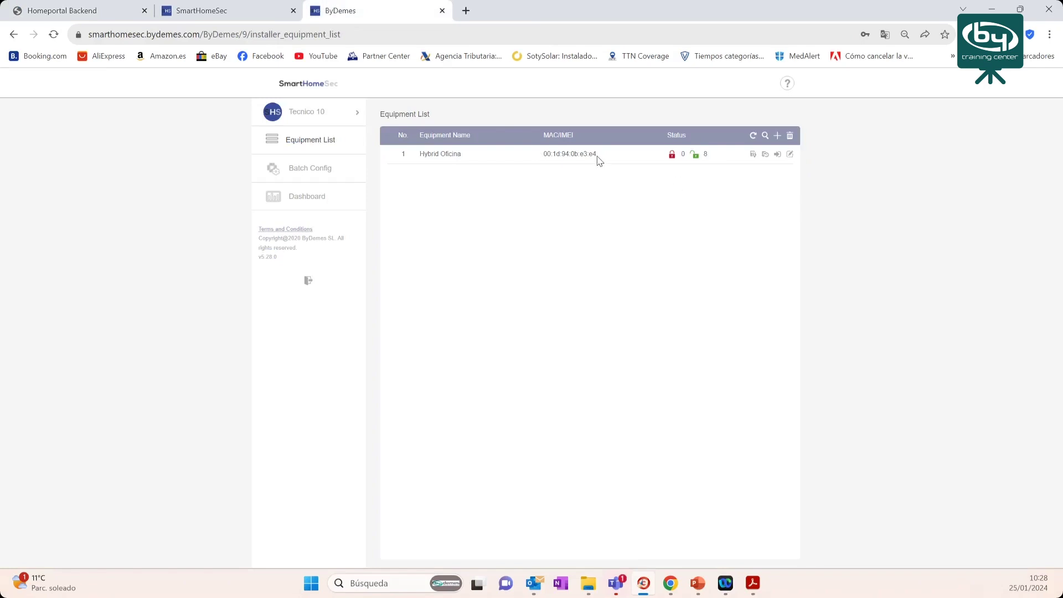
click(78, 15)
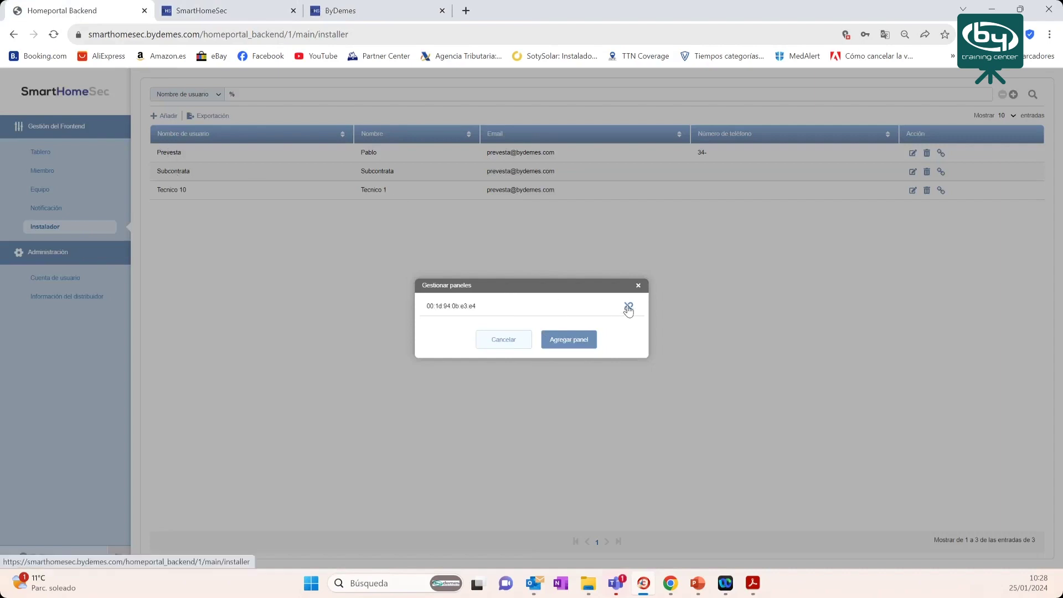
- Unlink panel 00:1d:94:0b:e3:e4 from Tecnico 10, confirm, and close the empty panel list
click(569, 340)
click(564, 336)
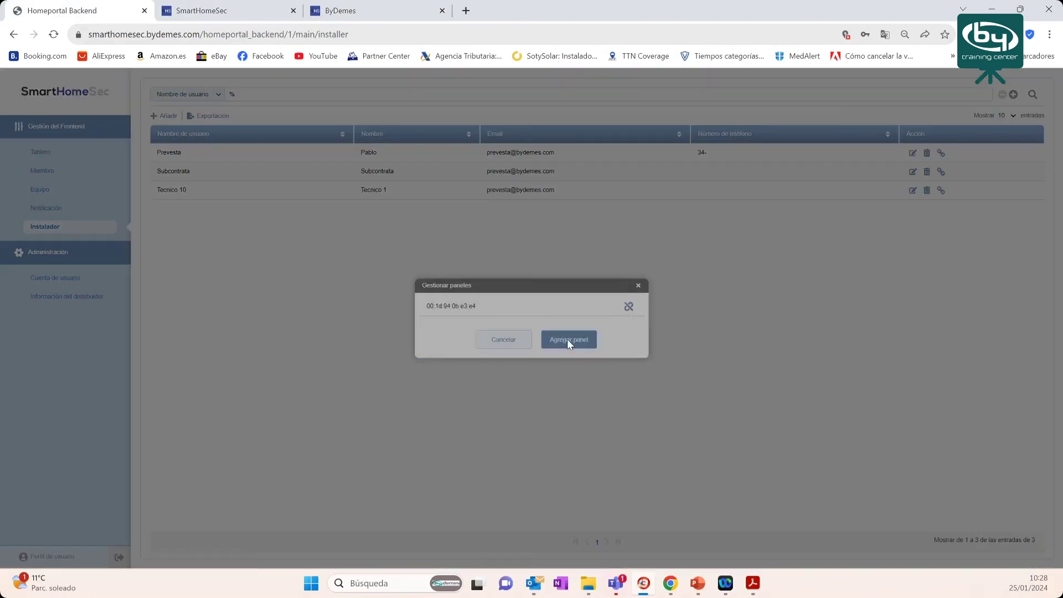
click(543, 339)
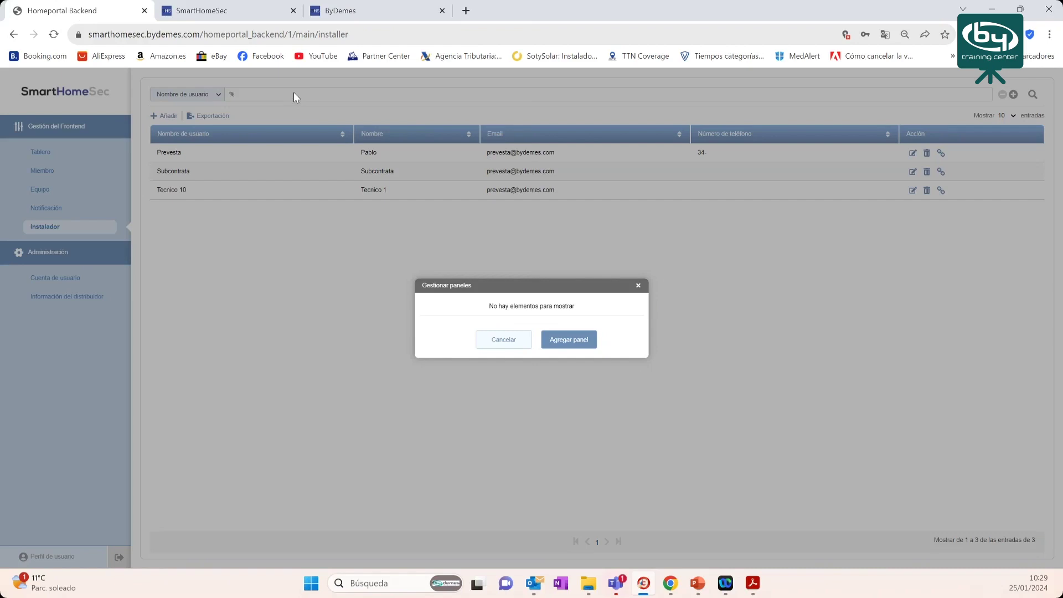
click(638, 286)
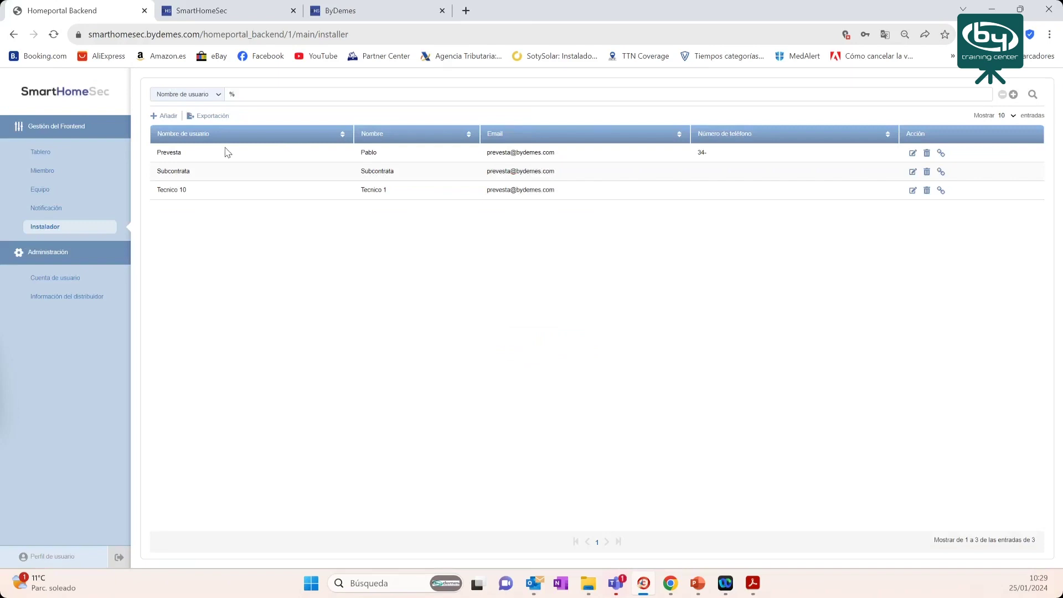
click(160, 119)
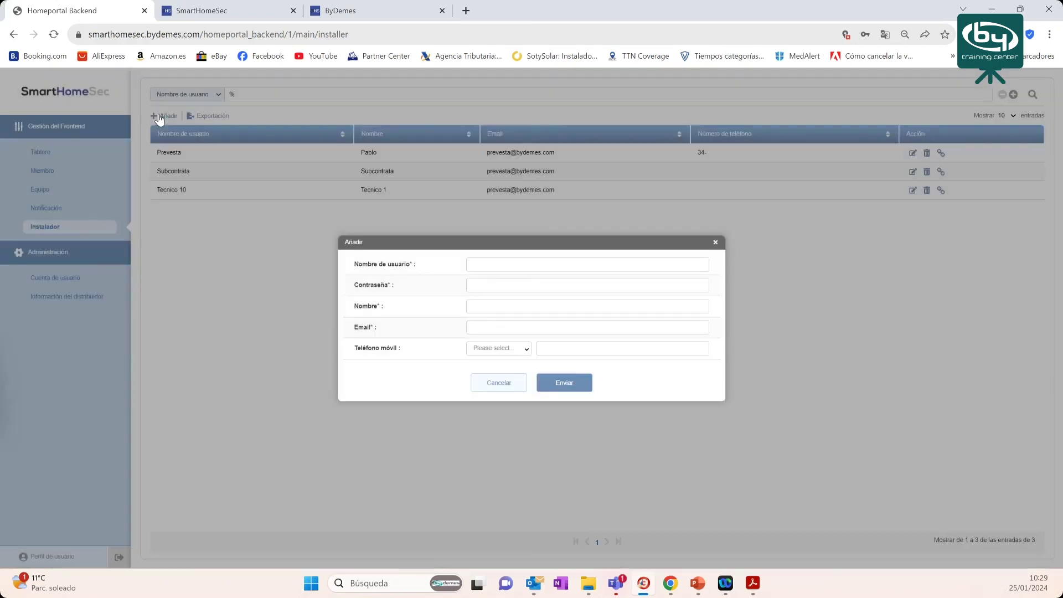
click(715, 244)
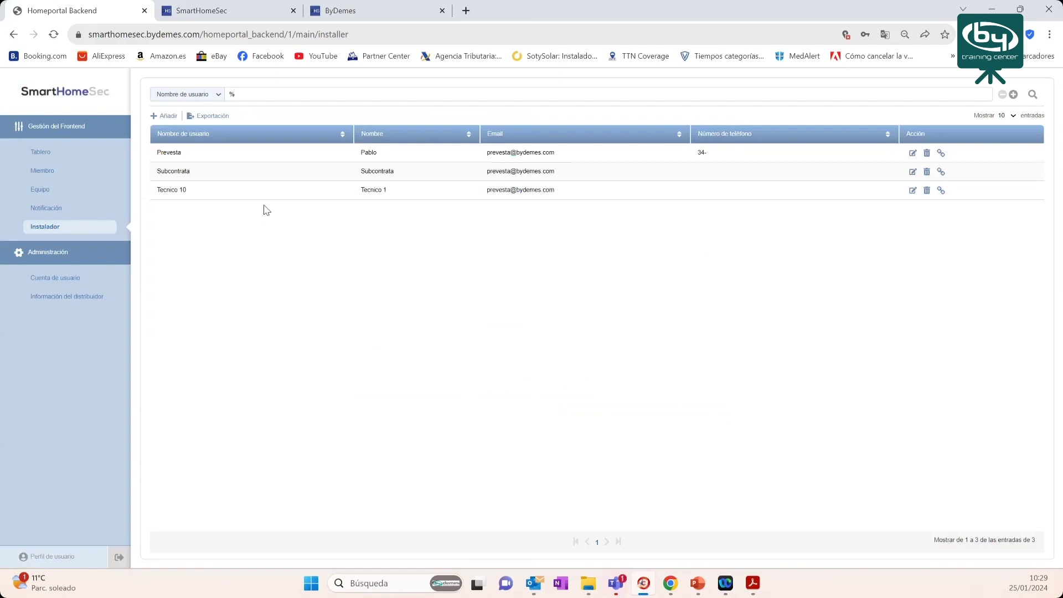
click(943, 155)
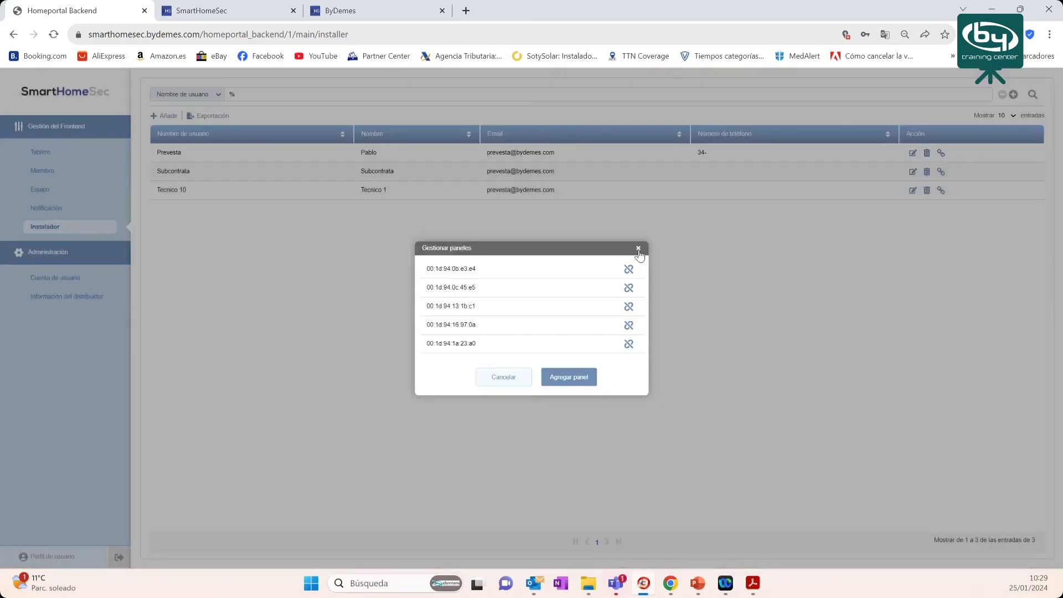
click(639, 248)
click(942, 156)
click(638, 250)
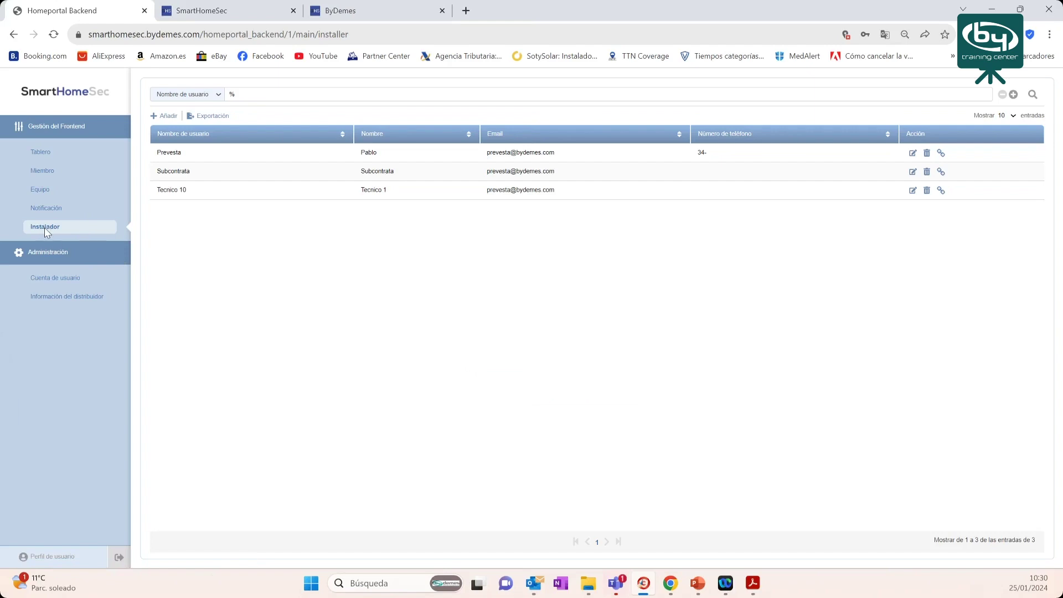
click(40, 175)
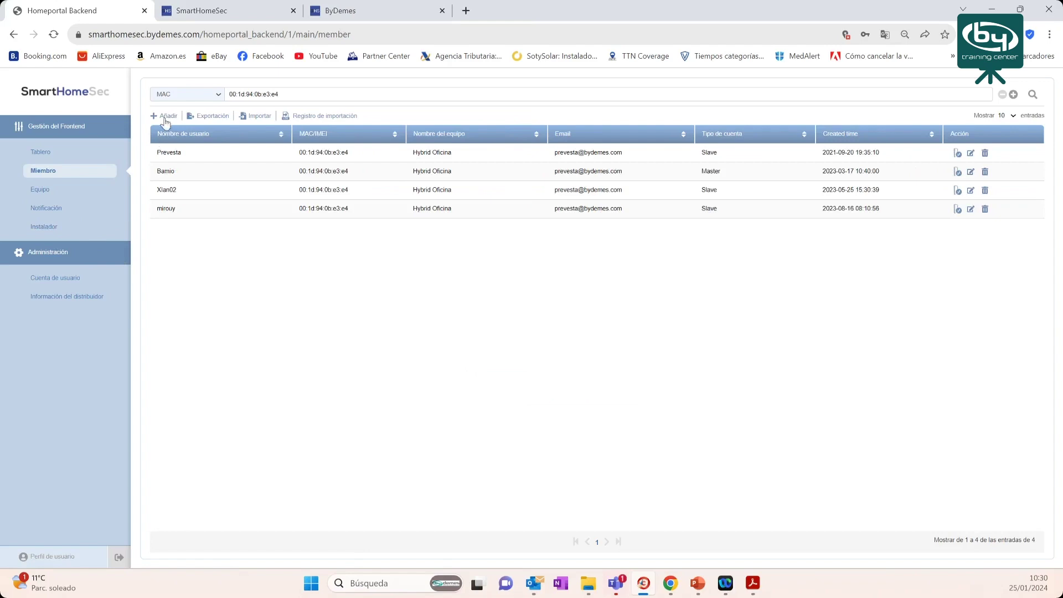
- Select the MAC search value in the Miembro list and open the Añadir new-member form
triple_click(249, 99)
click(166, 121)
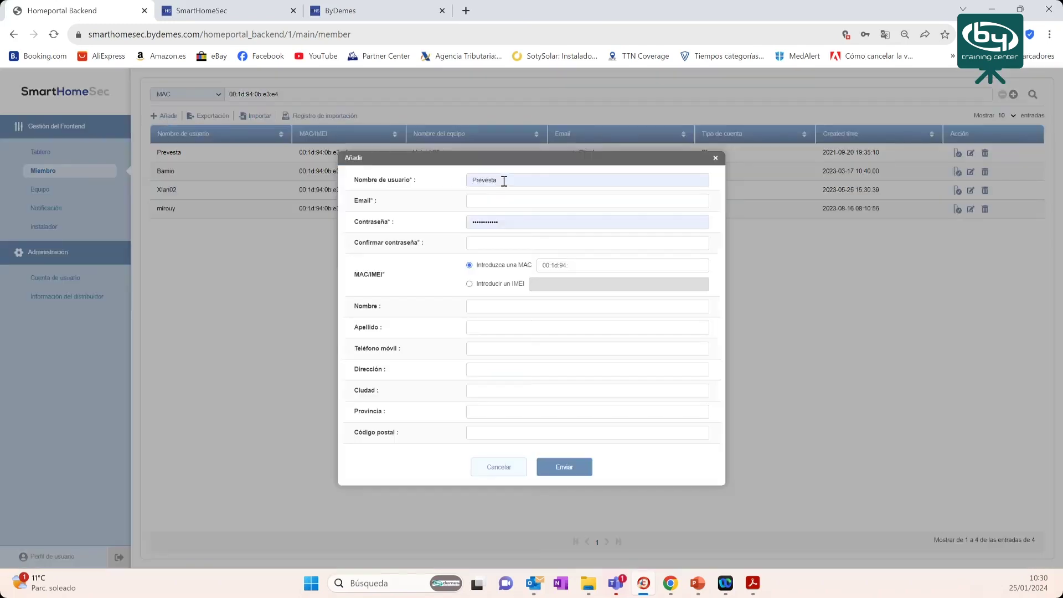
drag(504, 179, 453, 180)
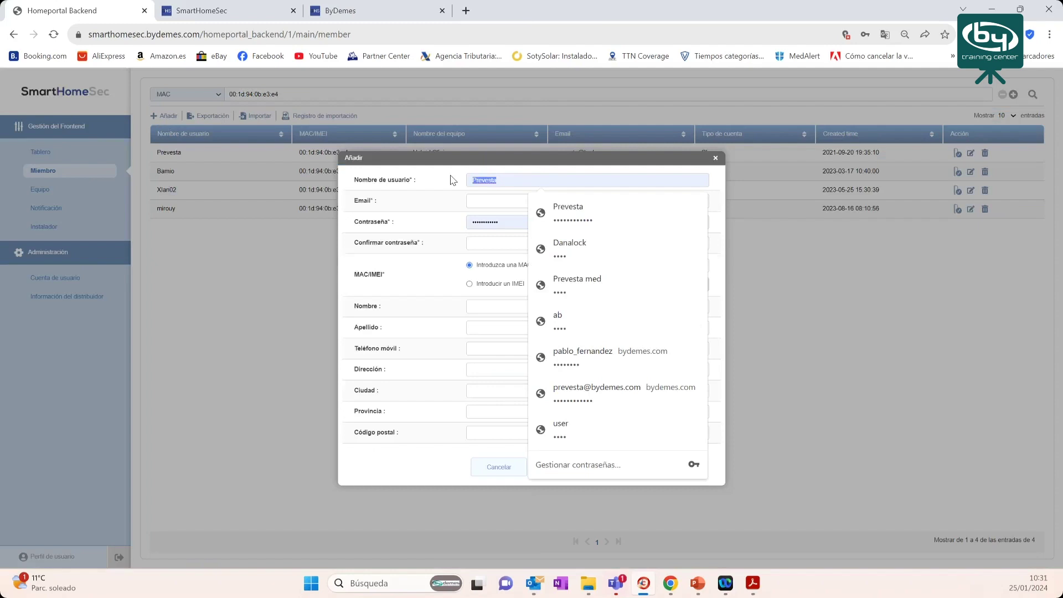
click(486, 198)
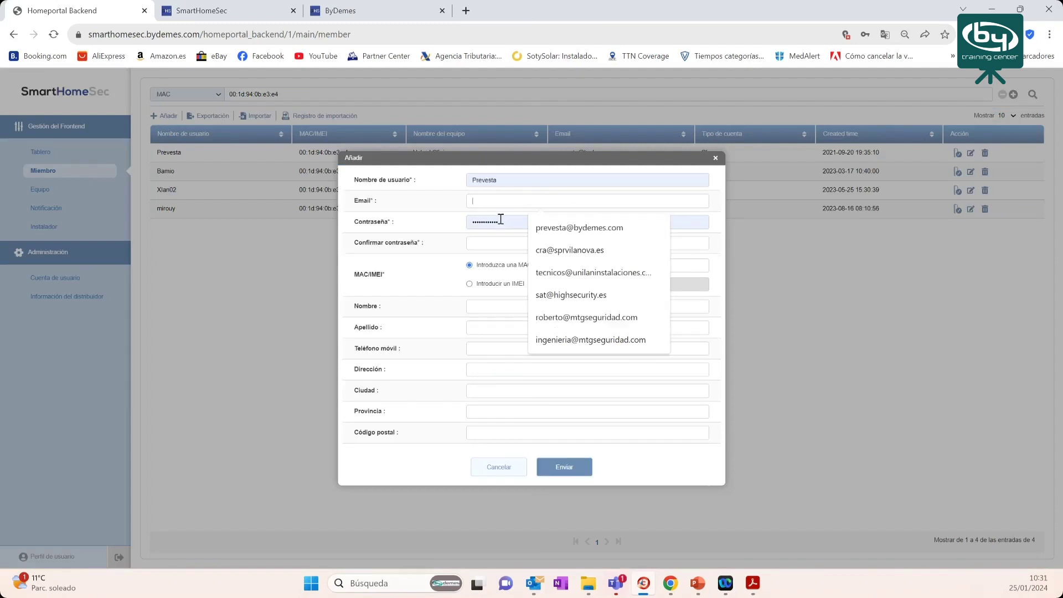
click(501, 221)
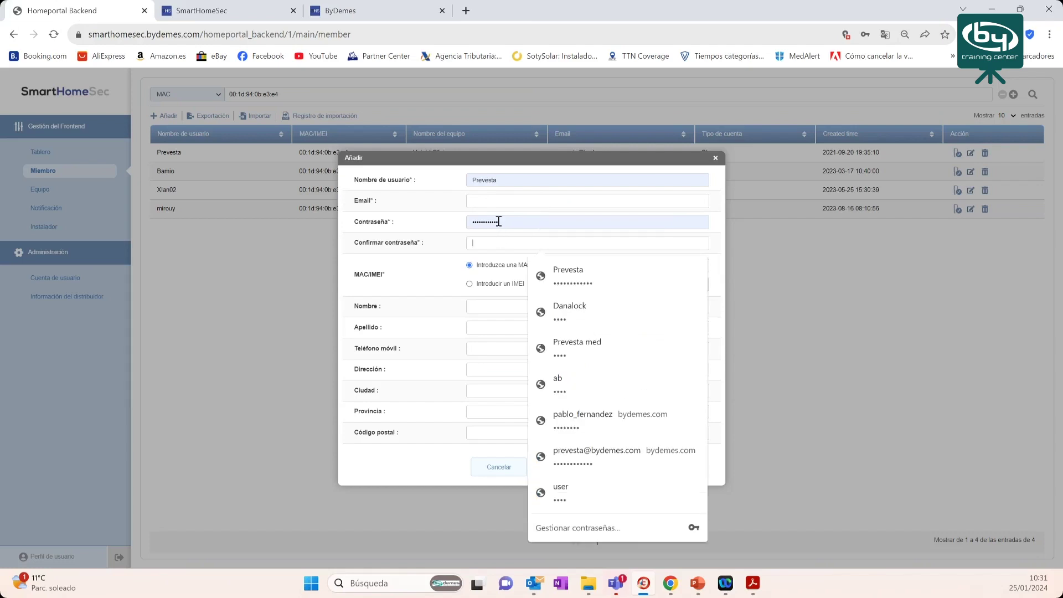
click(443, 258)
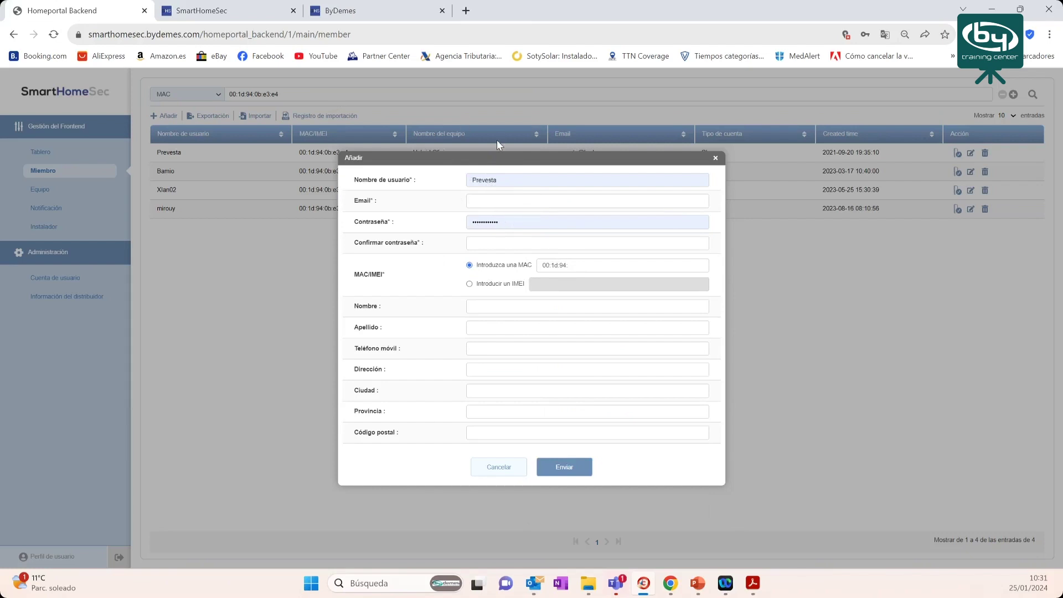
click(715, 160)
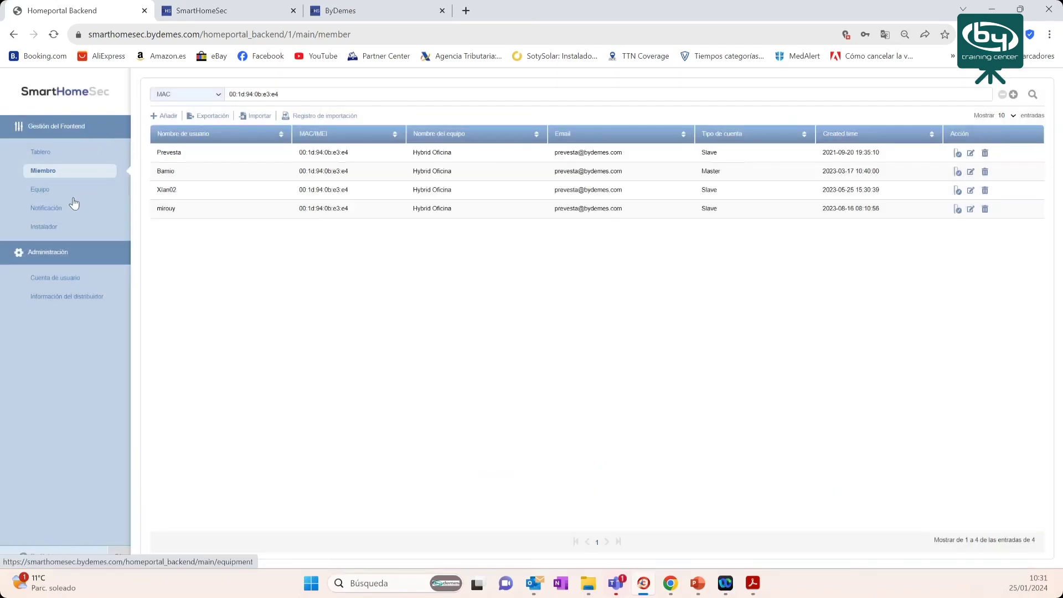
- Open the push Notificación form and go to its title and message fields
click(55, 206)
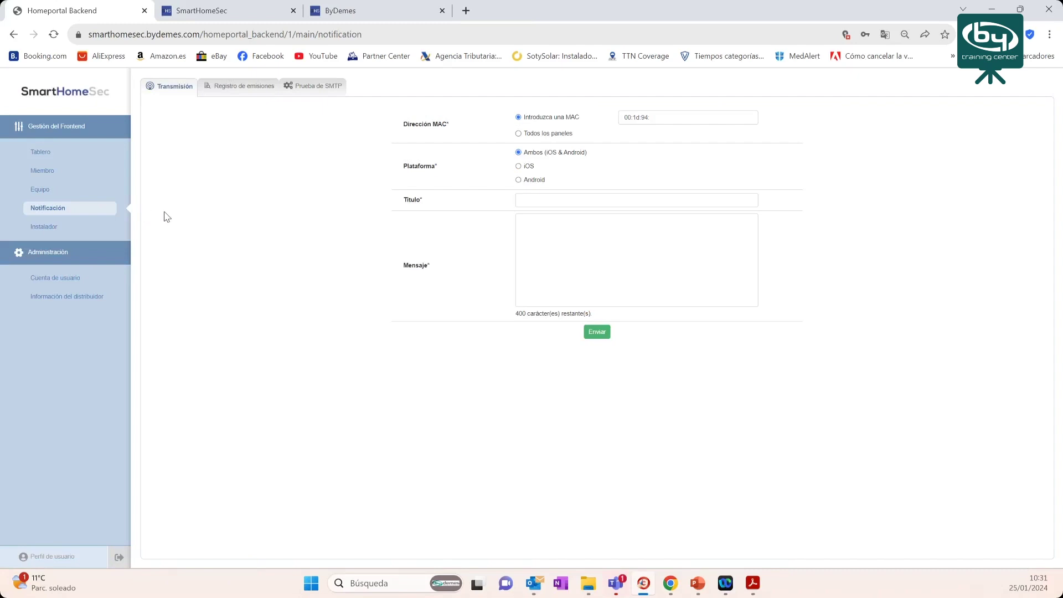
click(525, 225)
click(527, 205)
- Pick the suggested MAC 00:1d:94:0b:e3:e4, then select Todos los paneles and Android
click(658, 118)
key(Down)
key(Return)
click(519, 135)
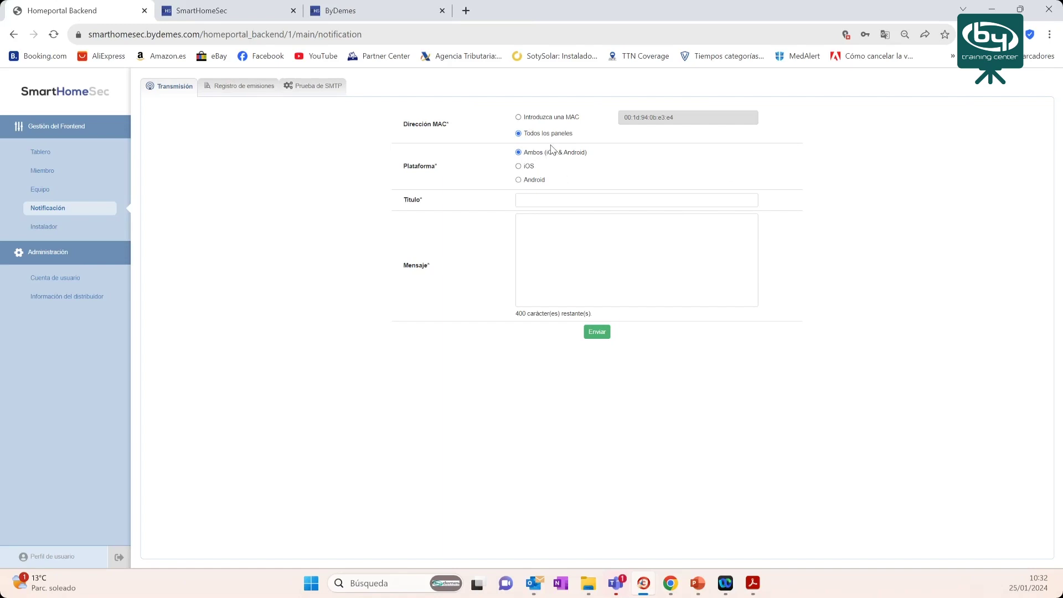
click(522, 180)
- Title the notification 'Mantenimiento' and address it to all panels rather than a single MAC
click(519, 118)
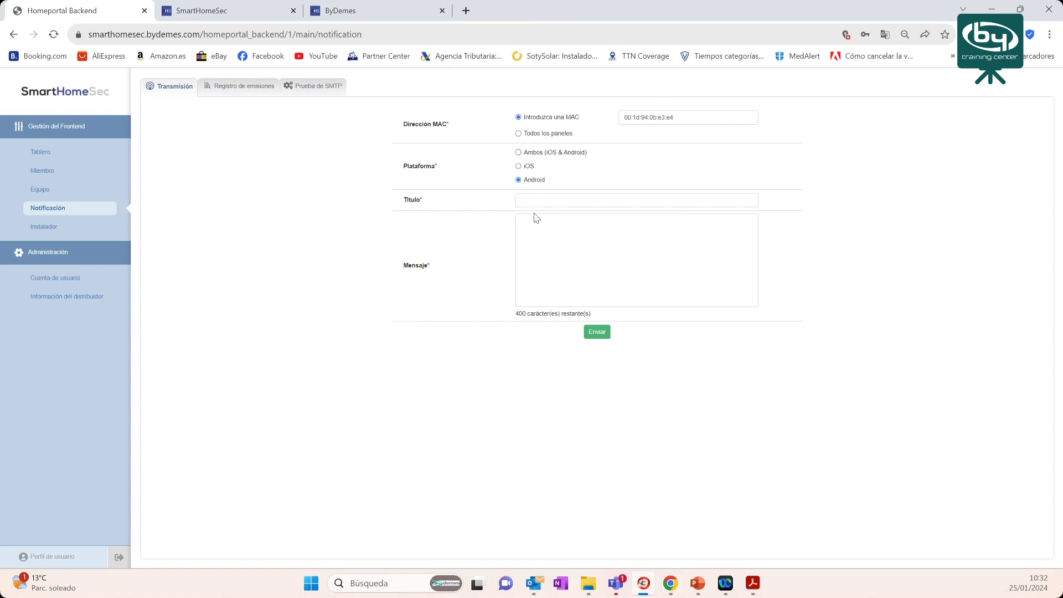
text(Mantenimiento)
click(551, 222)
drag(675, 117, 632, 113)
click(519, 134)
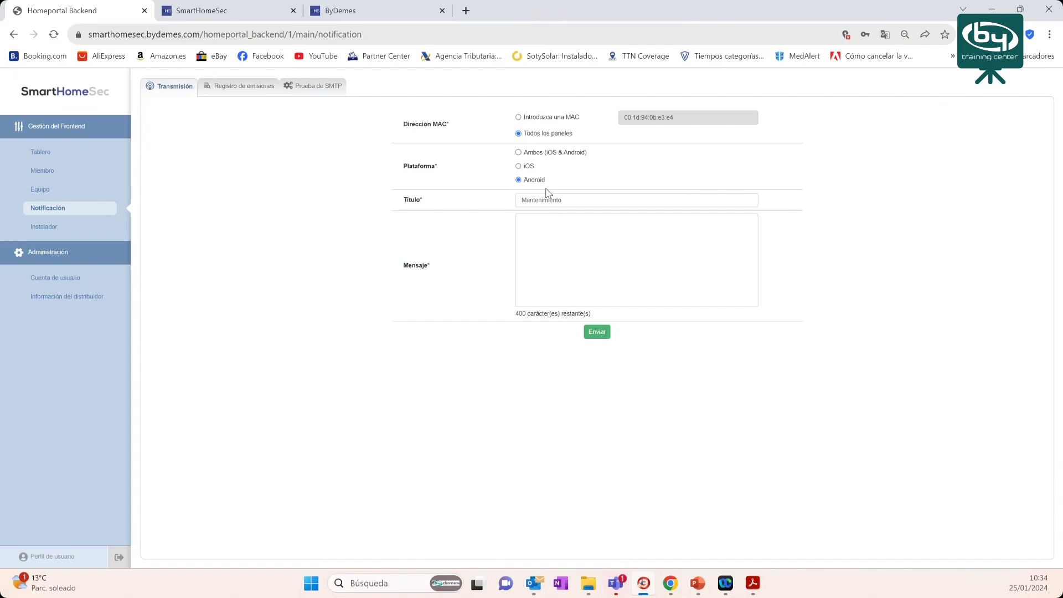
- Switch the target to Introduzca una MAC and back, leaving Todos los paneles selected
click(519, 117)
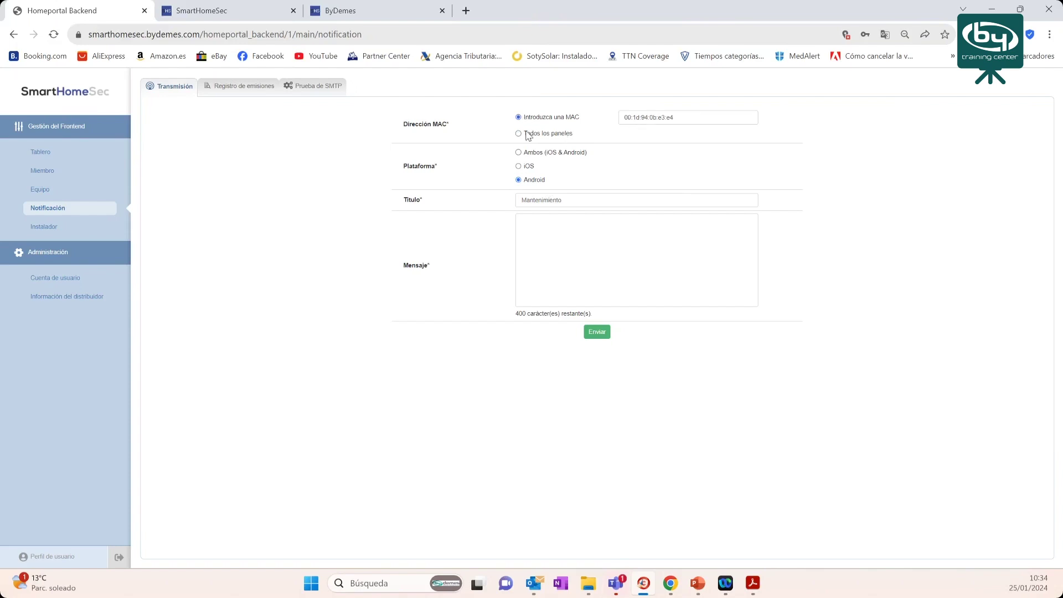
click(519, 133)
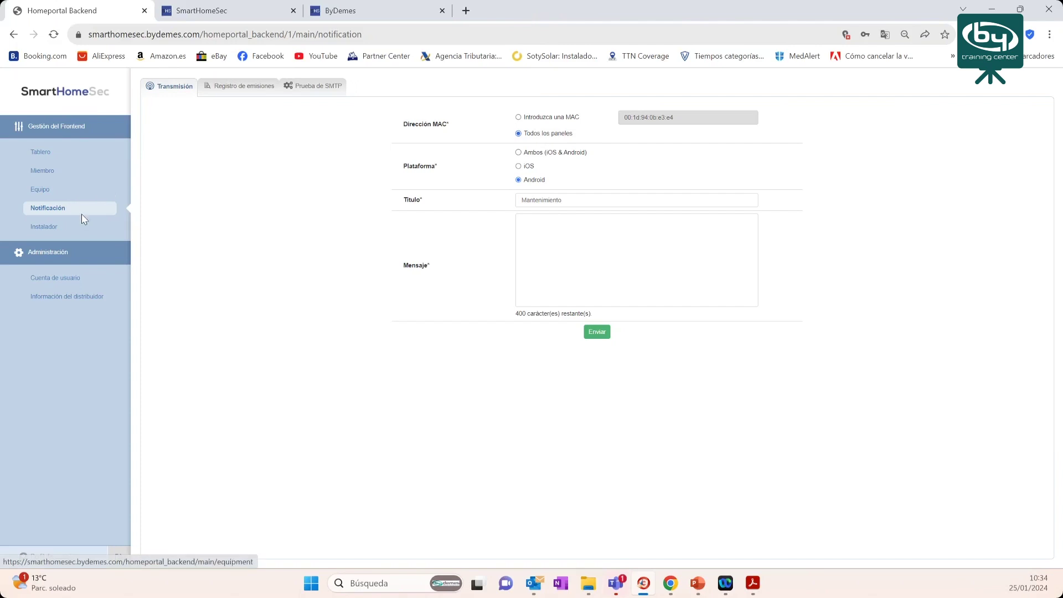
- Open Cuenta de usuario under Administración to list the backend user accounts
click(71, 278)
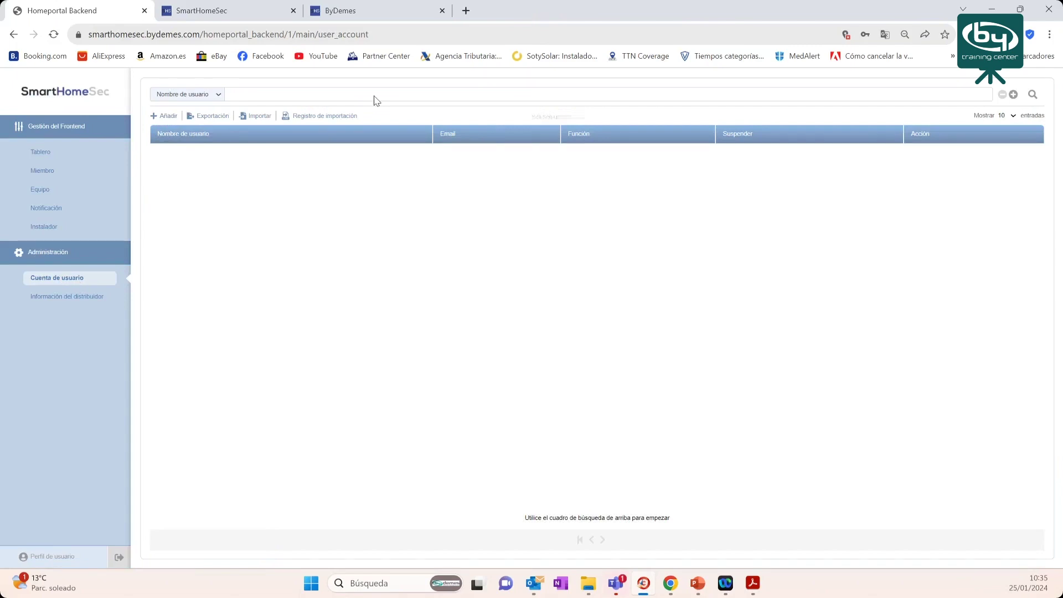
click(168, 117)
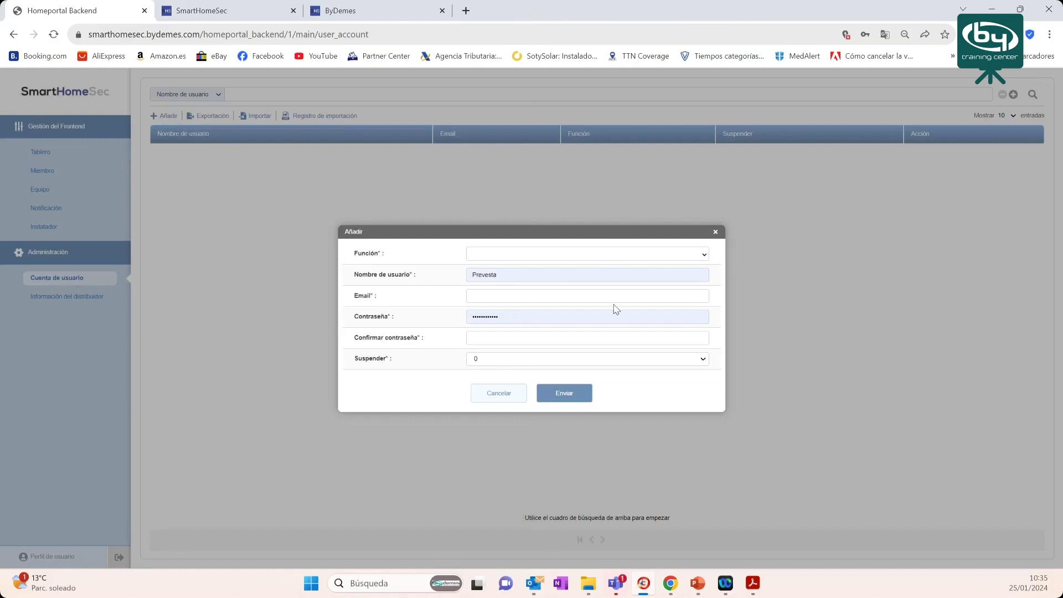
click(715, 232)
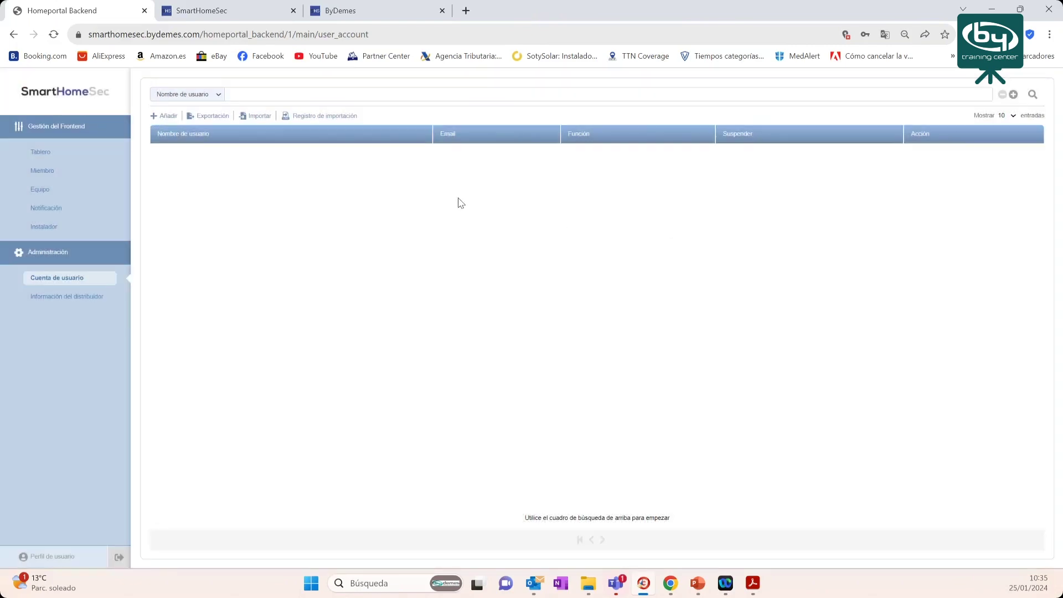
- Open Información del distribuidor to view PREVESTA's contact, URL and Twilio SMS details
click(58, 302)
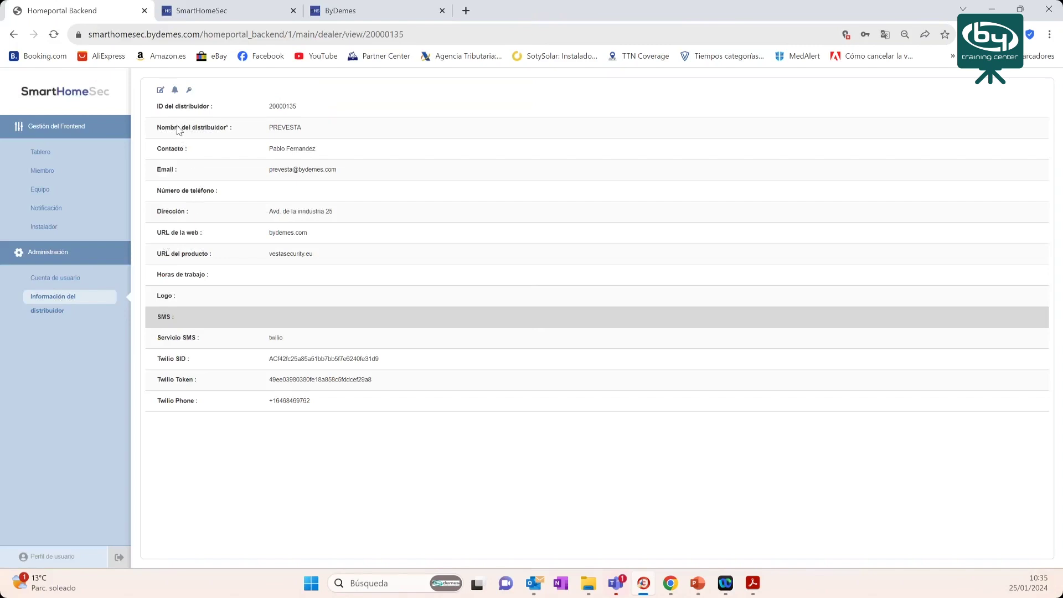
- Open the PREVESTA Editar form, look over the Email field, and cancel without saving
click(160, 92)
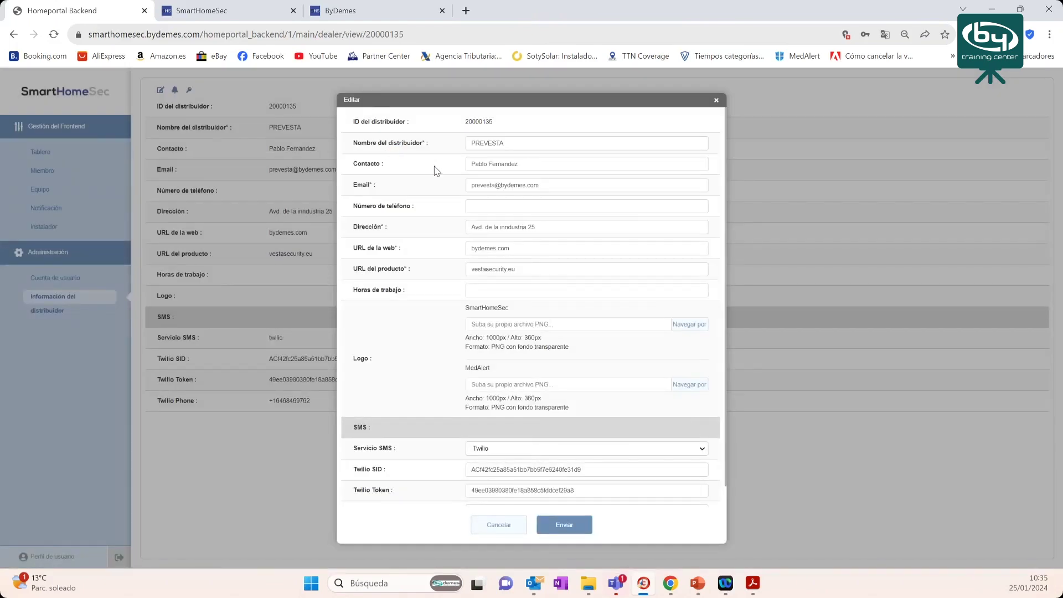
scroll(421, 222, down, 1)
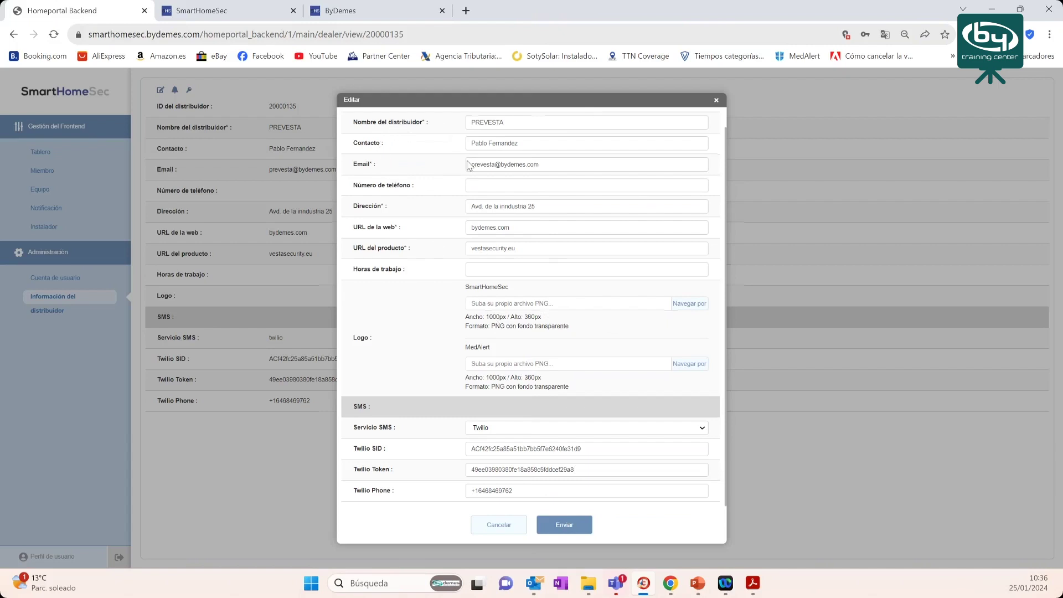
drag(475, 165, 524, 166)
click(483, 206)
click(476, 521)
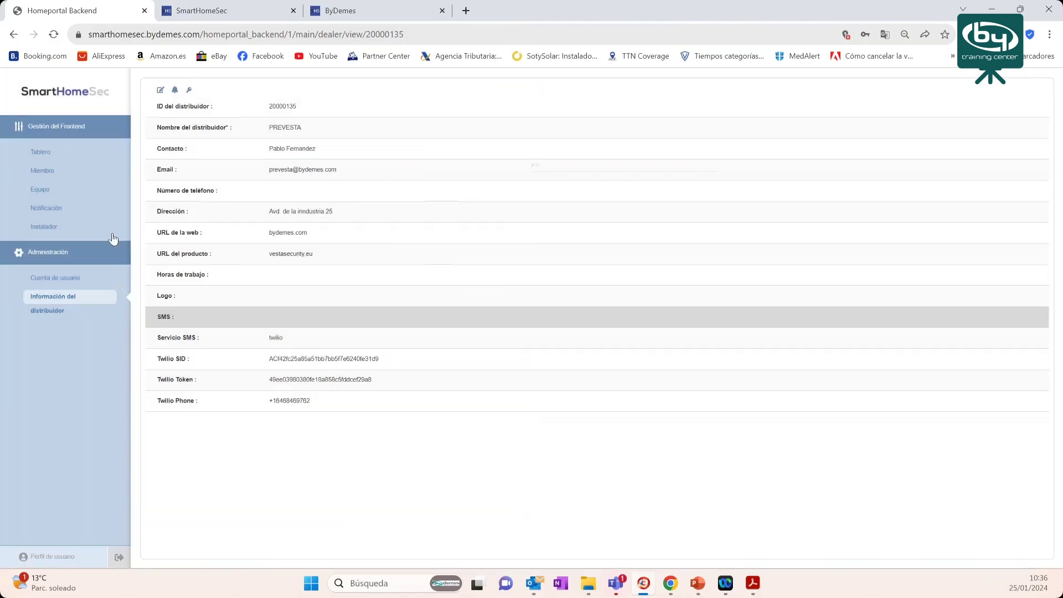
- On the Equipo page, search by Instalador for 'Prevesta' to list its 5 panels
click(40, 191)
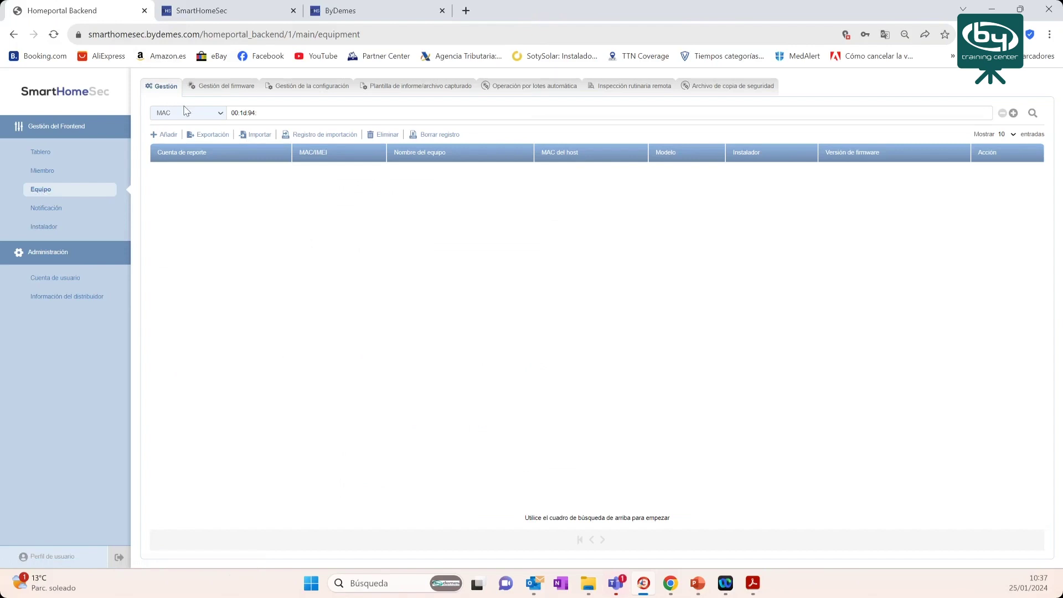
click(216, 115)
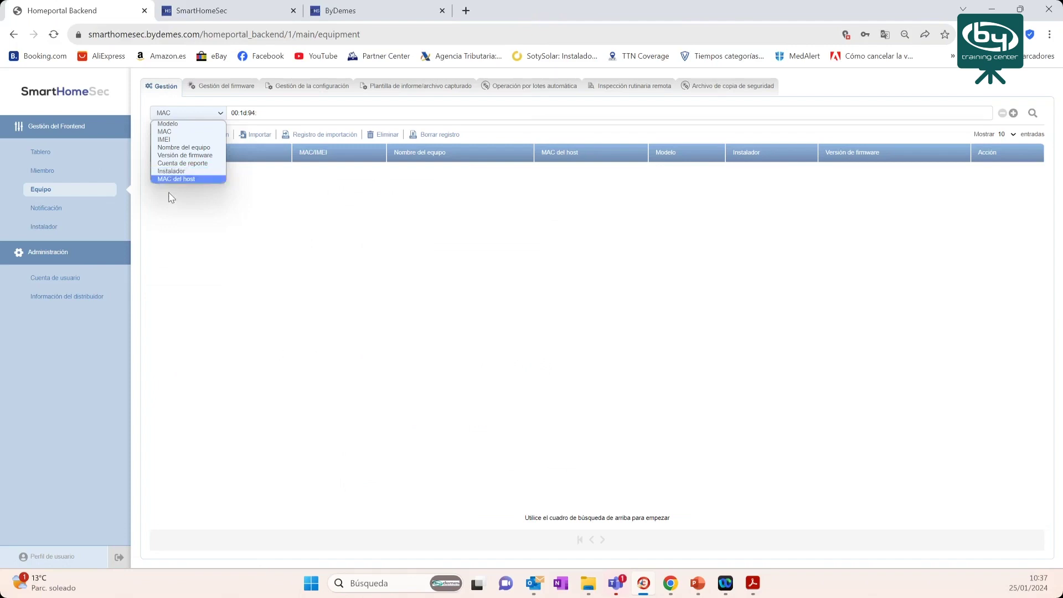
click(170, 172)
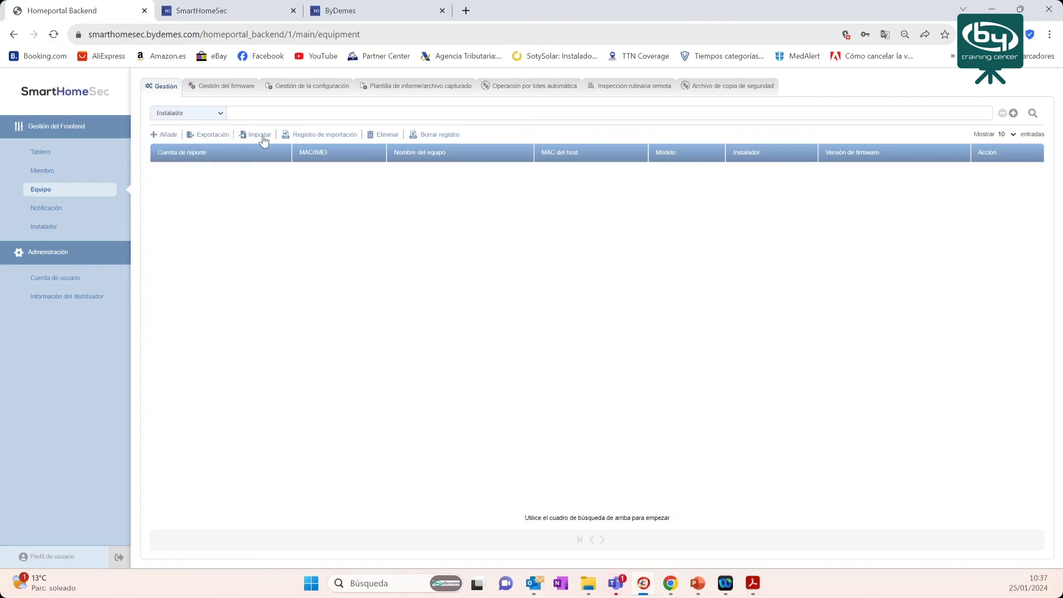
click(253, 112)
text(P)
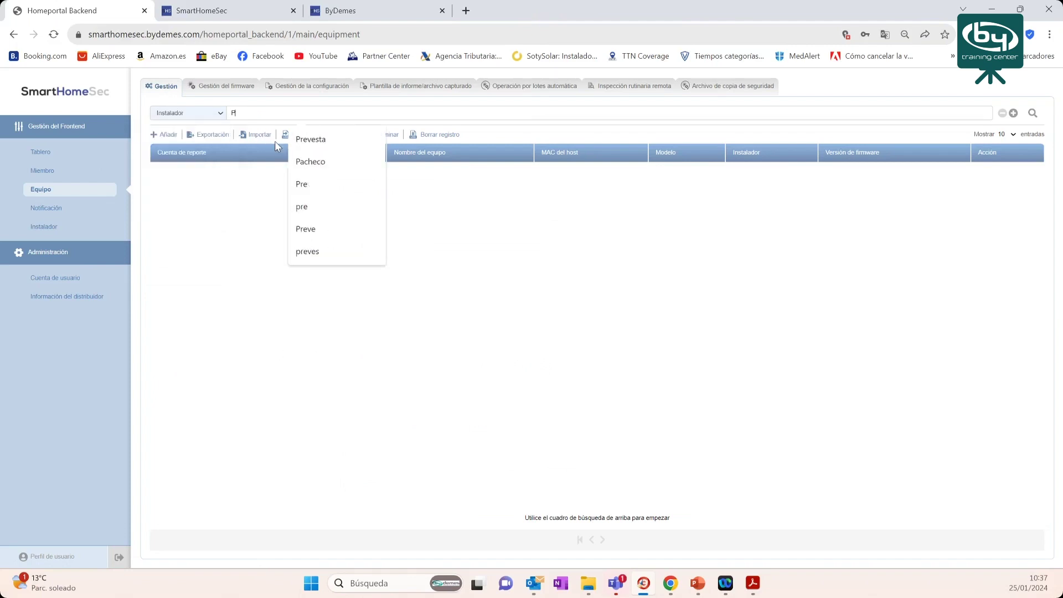
text(revesta)
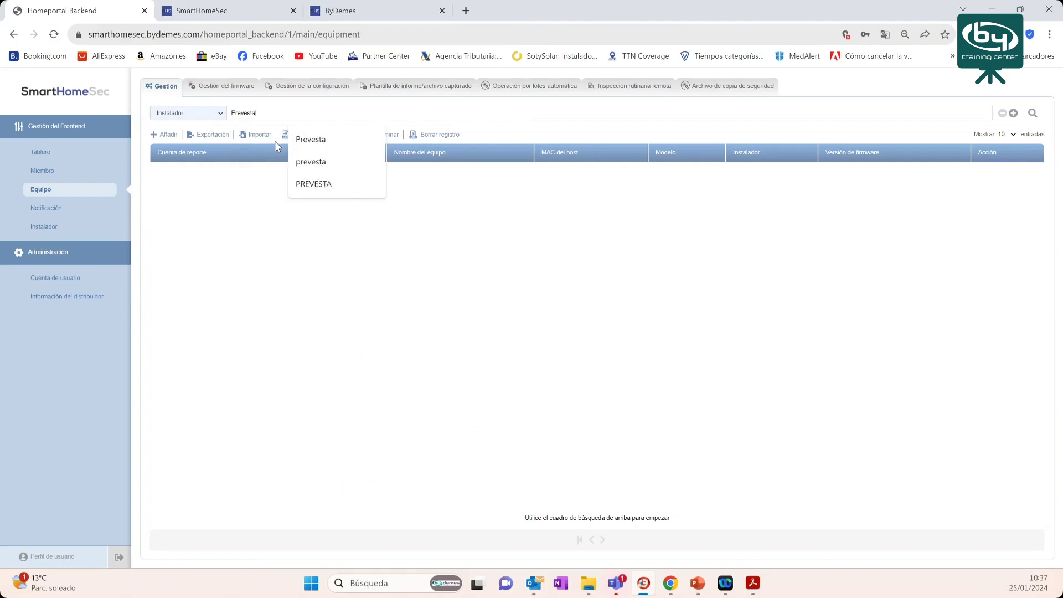
click(1032, 114)
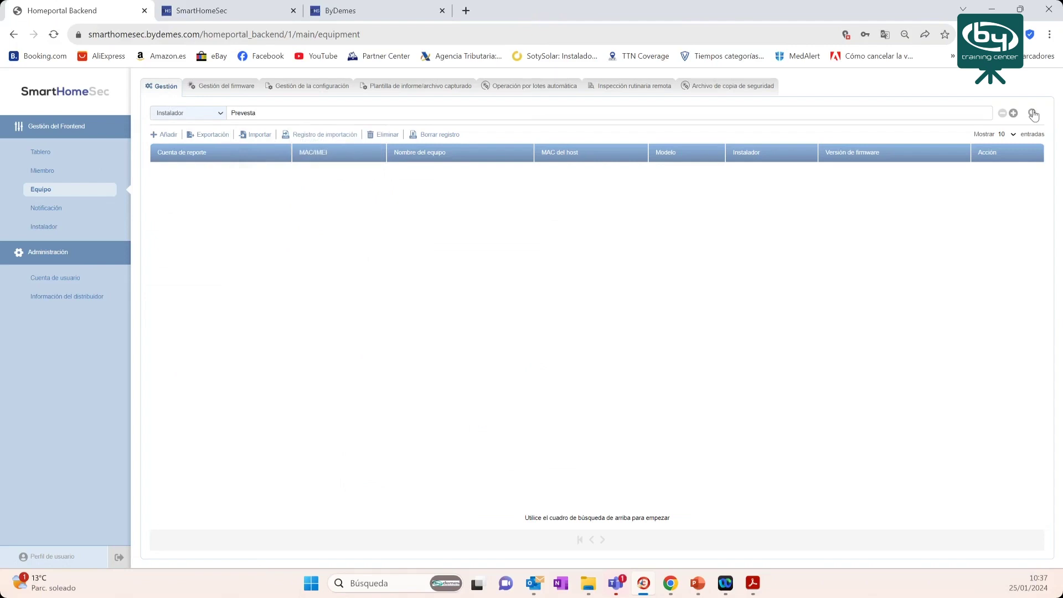
click(1034, 115)
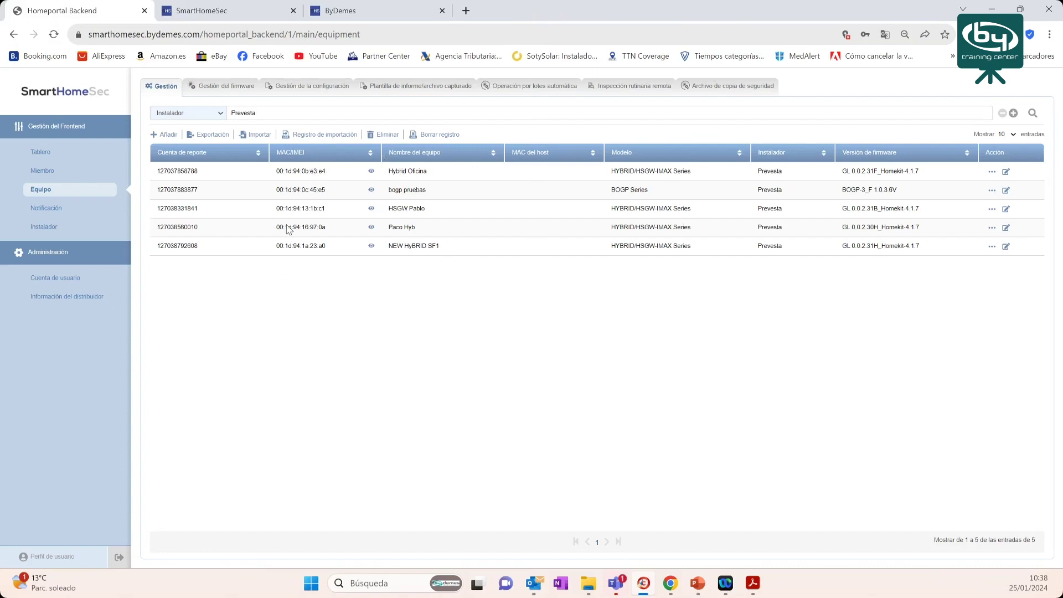
- Check the online status of Prevesta's panels and open the Hybrid Oficina action menu
mouse_move(372, 175)
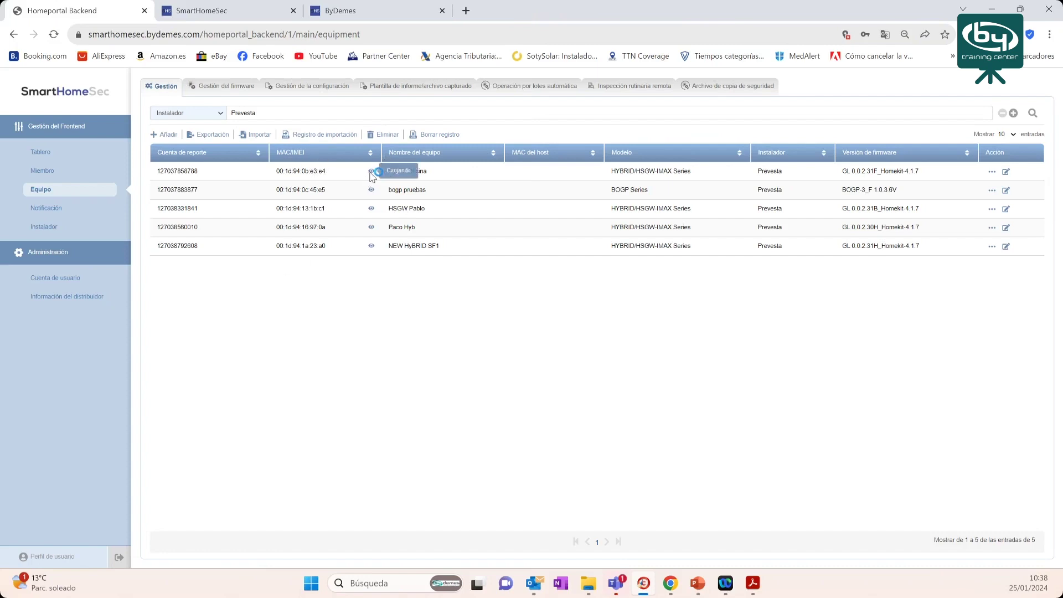
mouse_move(374, 194)
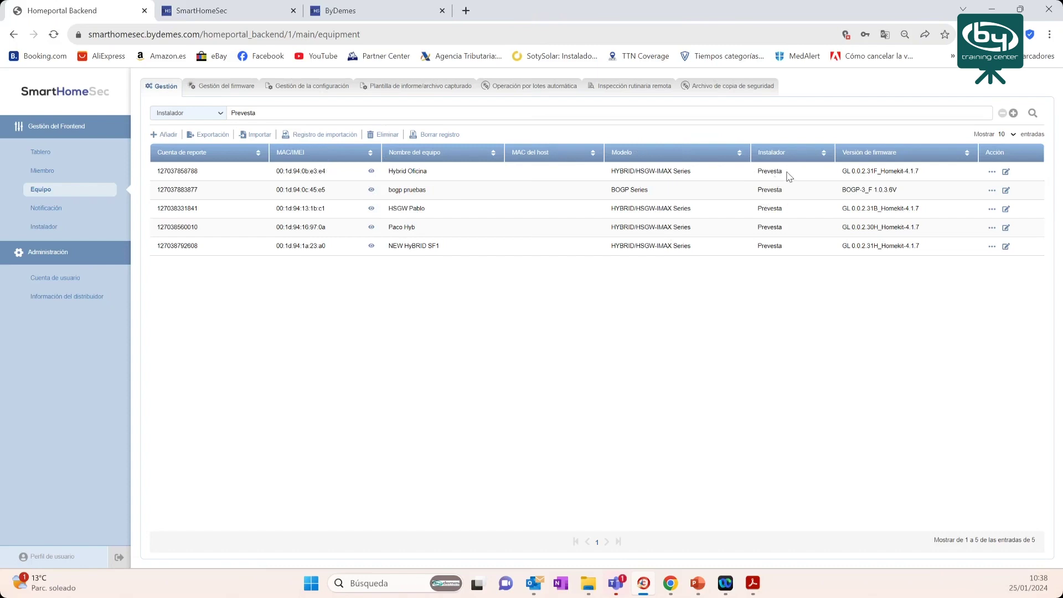
click(991, 173)
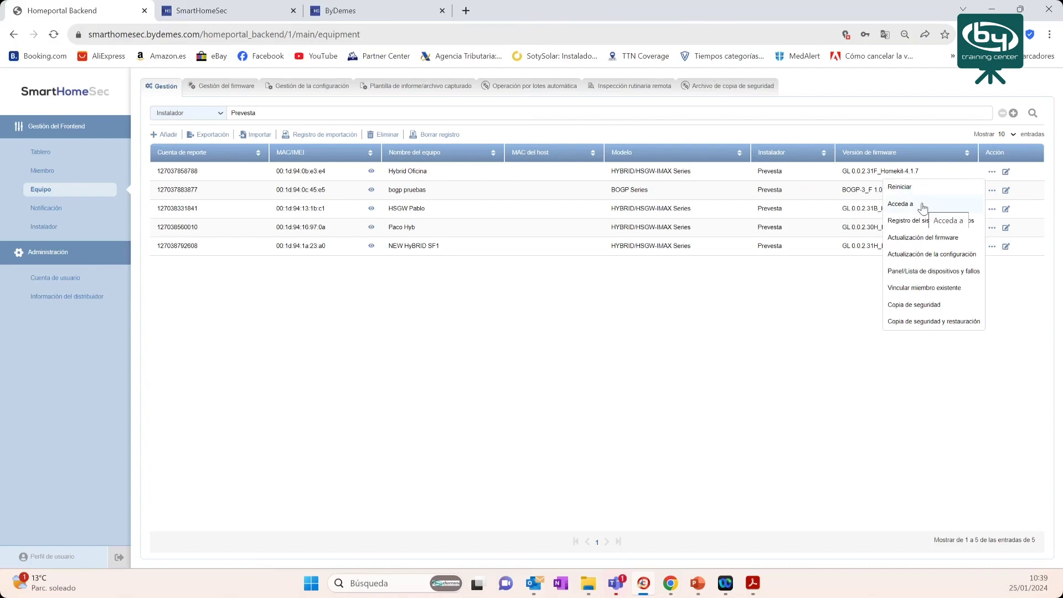
- Access the Hybrid Oficina user panel, list its security areas, then return to the backend tab
click(914, 207)
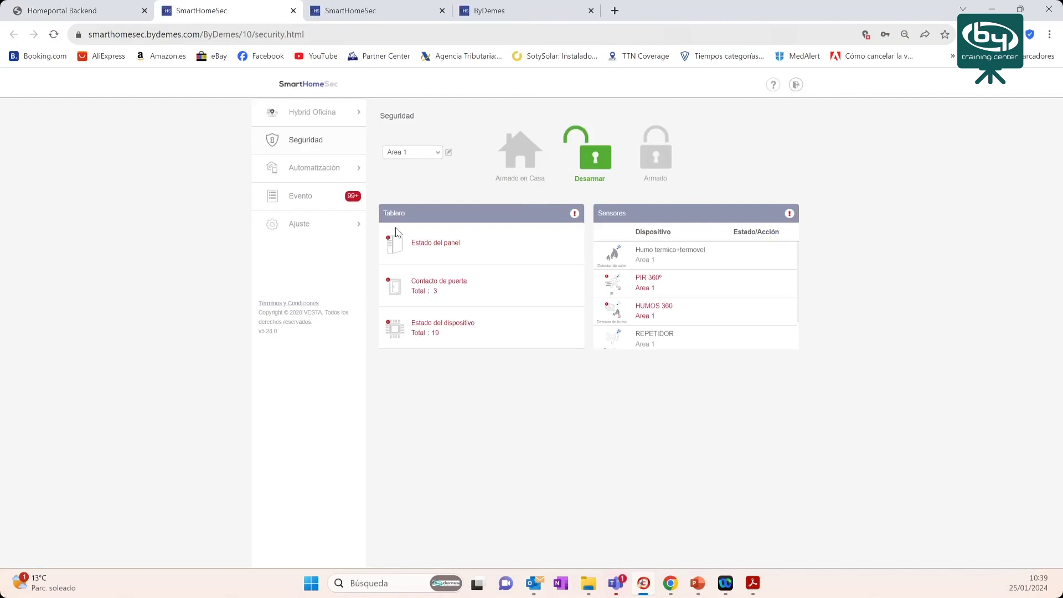
click(437, 154)
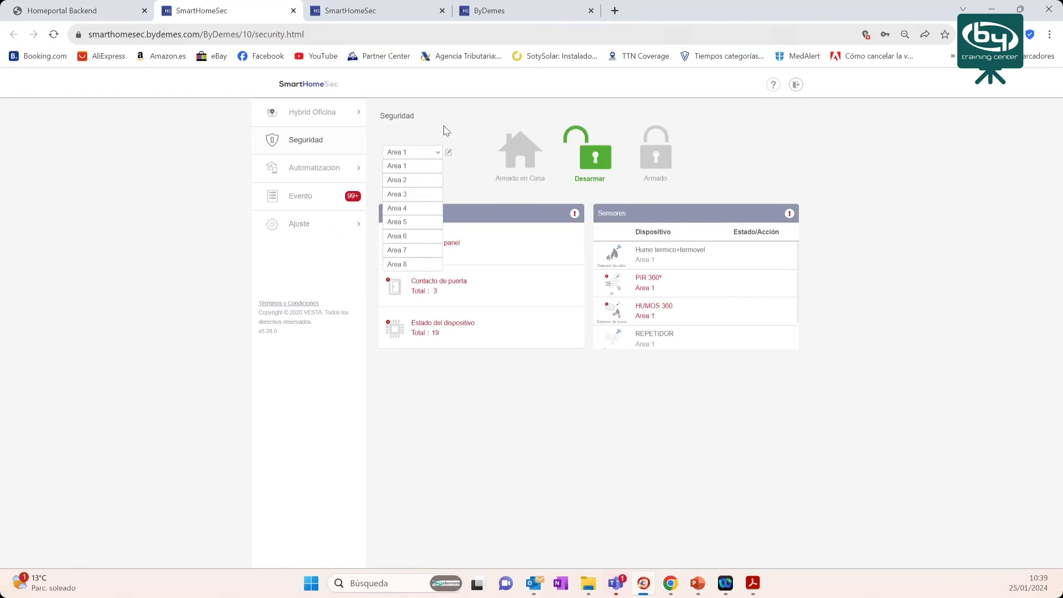
click(68, 18)
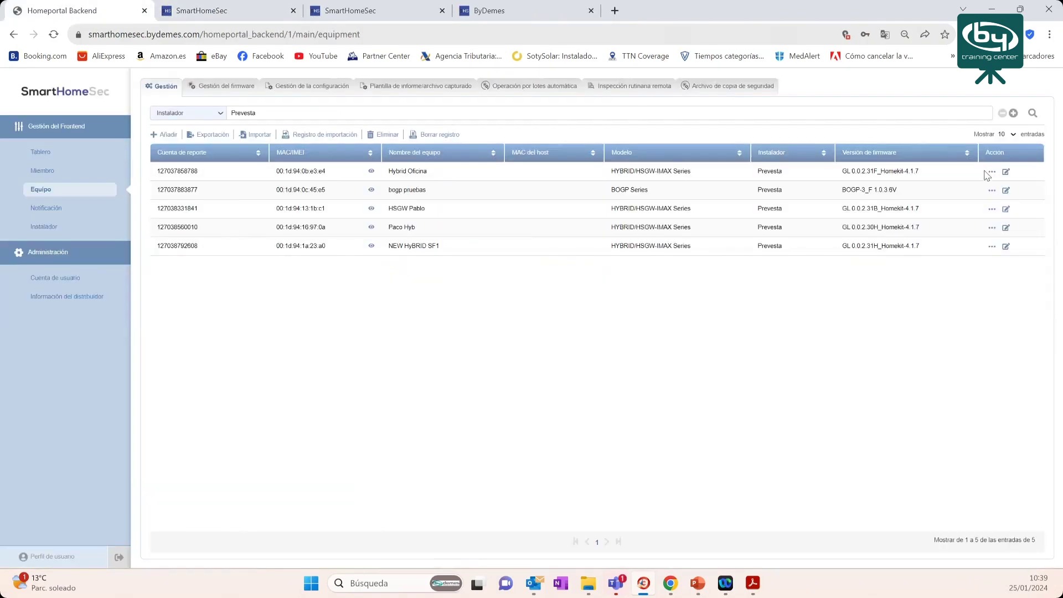
- Request and confirm a new system log for Hybrid Oficina, adding a 2024-01-25 log file
click(991, 172)
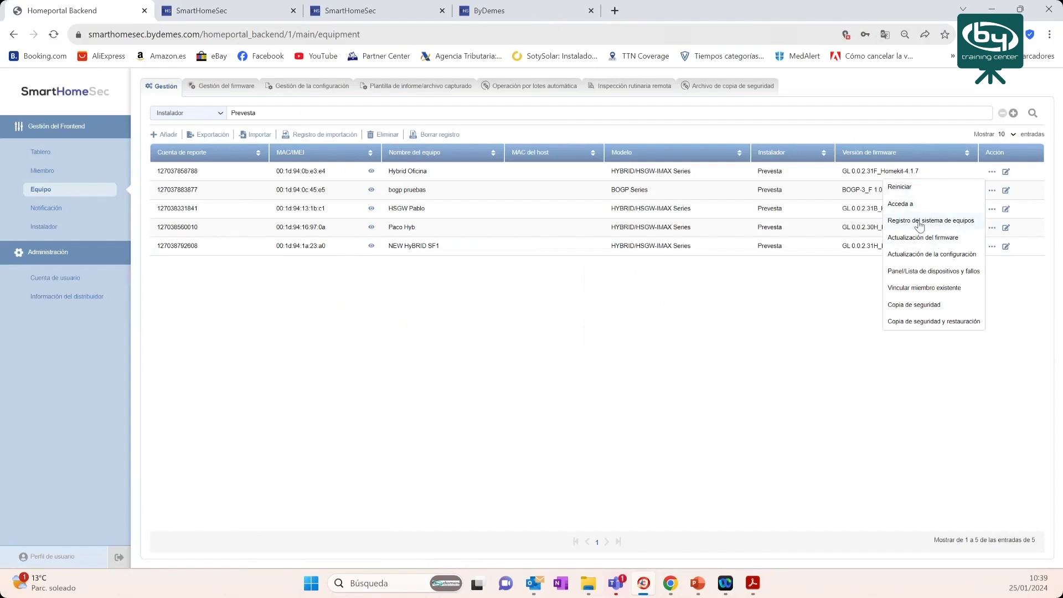
click(920, 225)
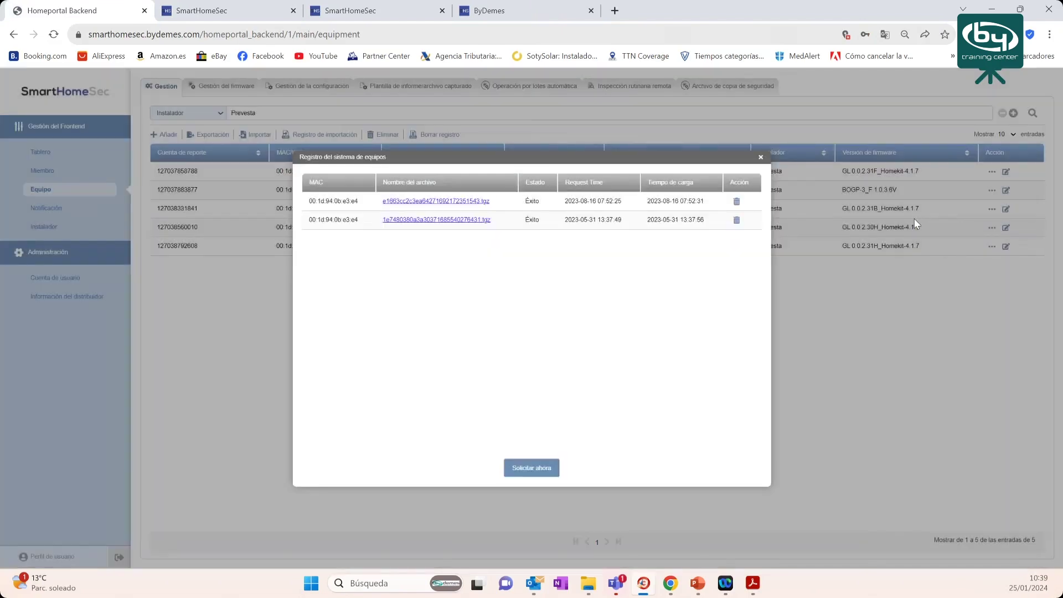
click(517, 470)
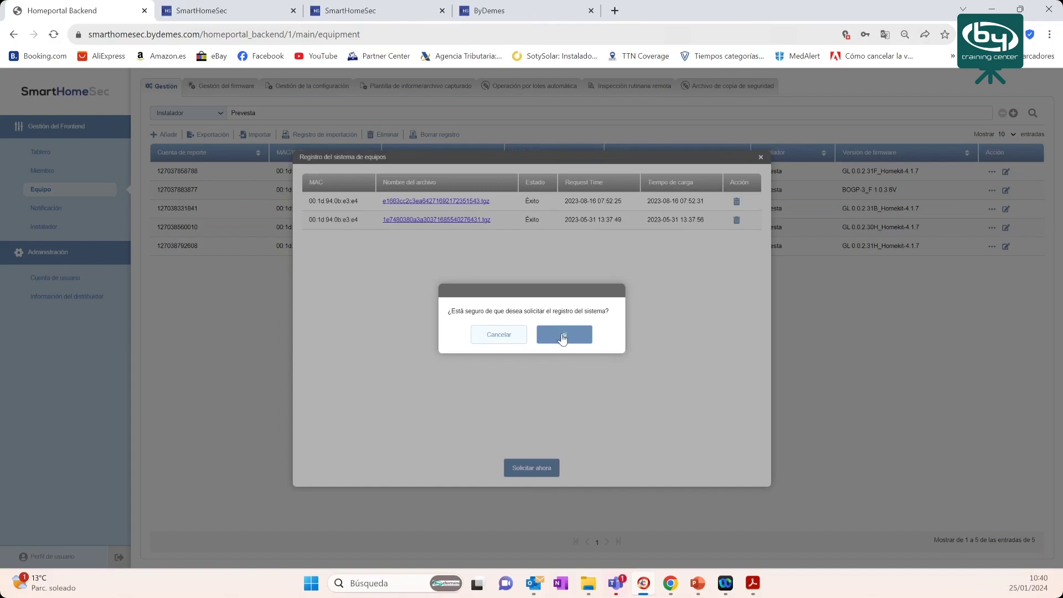
click(563, 338)
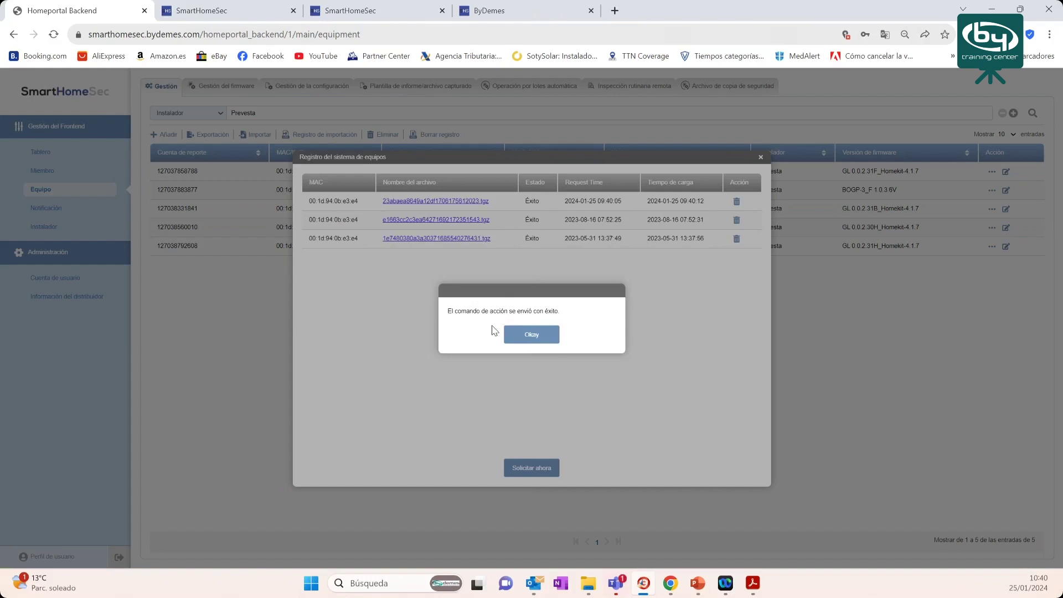
click(529, 339)
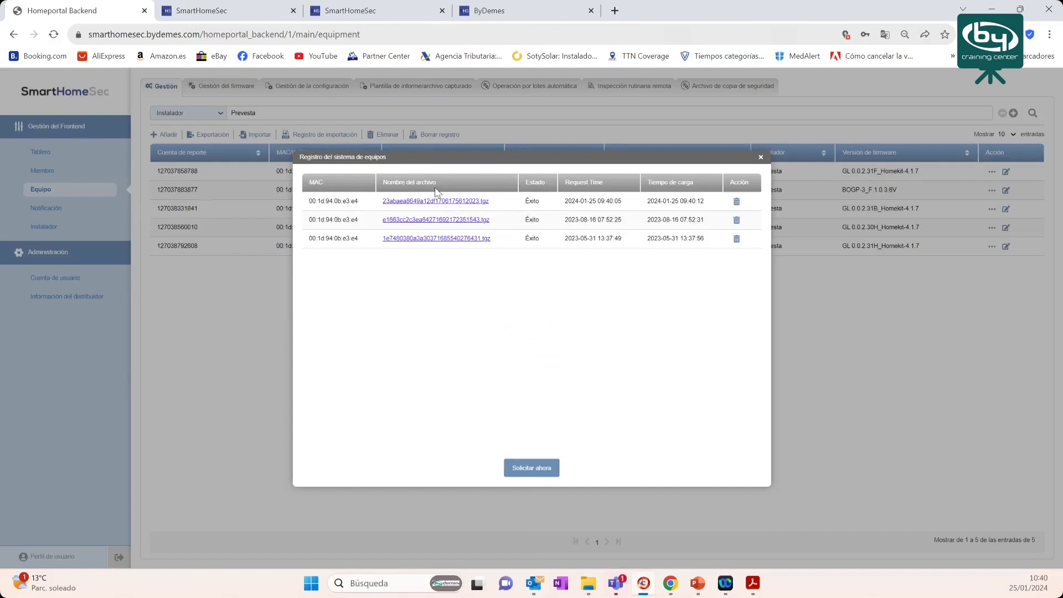
- Close the system log window and open Actualización del firmware for Hybrid Oficina
click(761, 158)
click(993, 173)
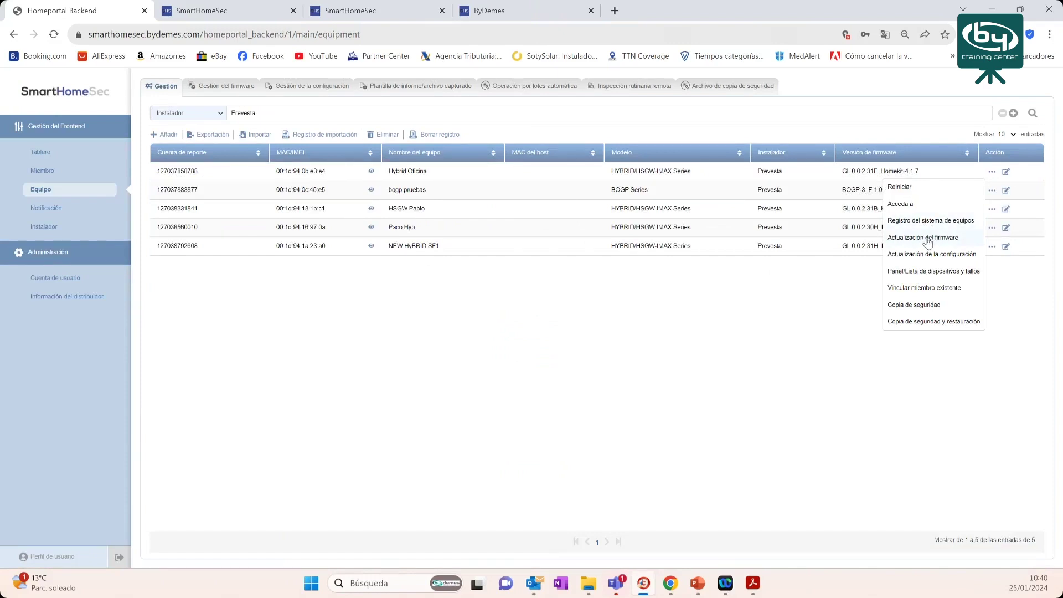
click(928, 240)
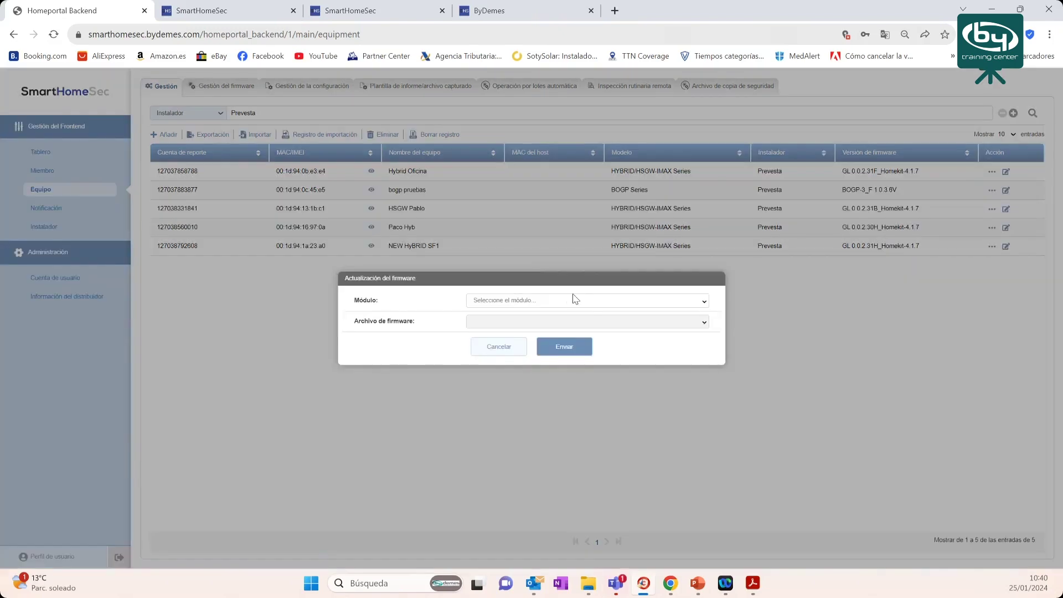
click(575, 300)
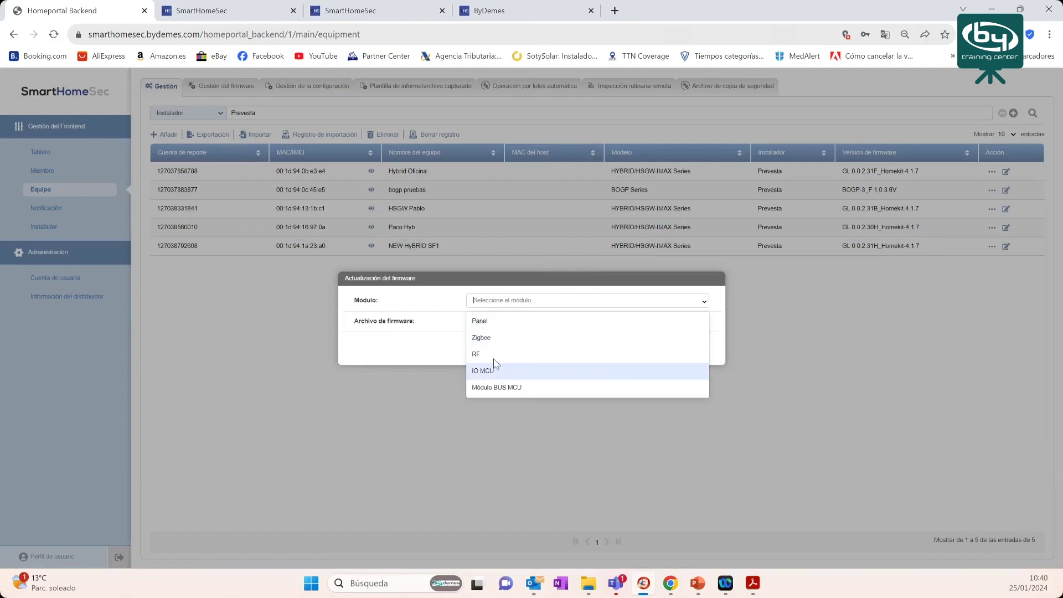
click(490, 322)
click(536, 321)
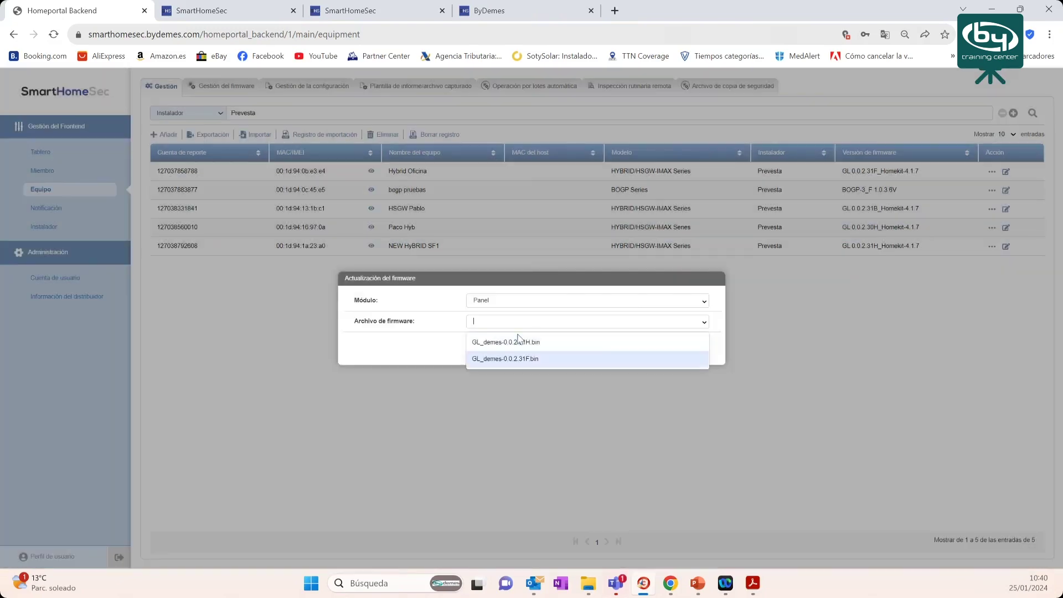
click(515, 343)
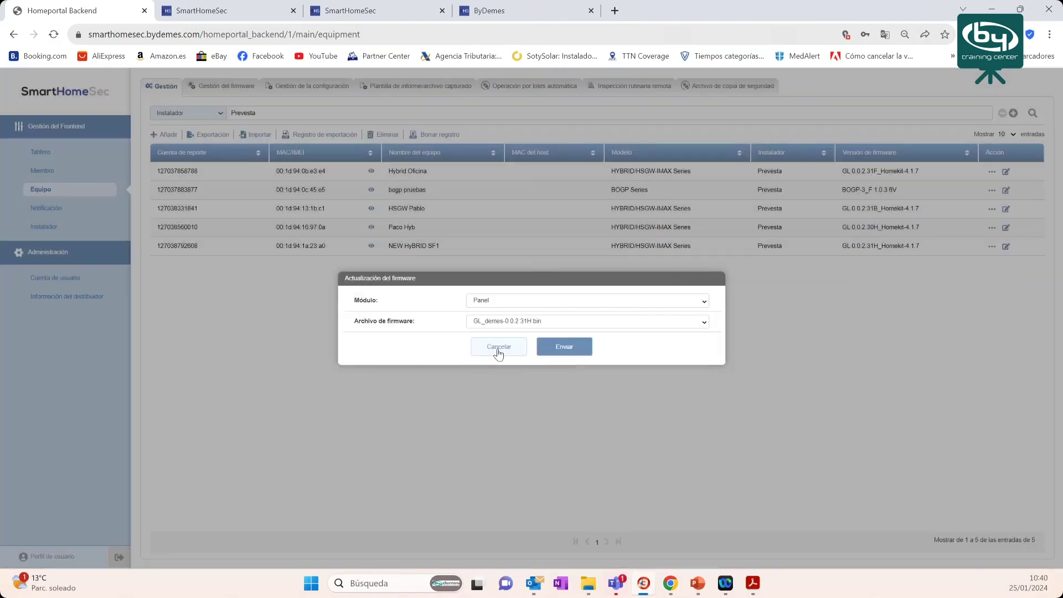
click(575, 346)
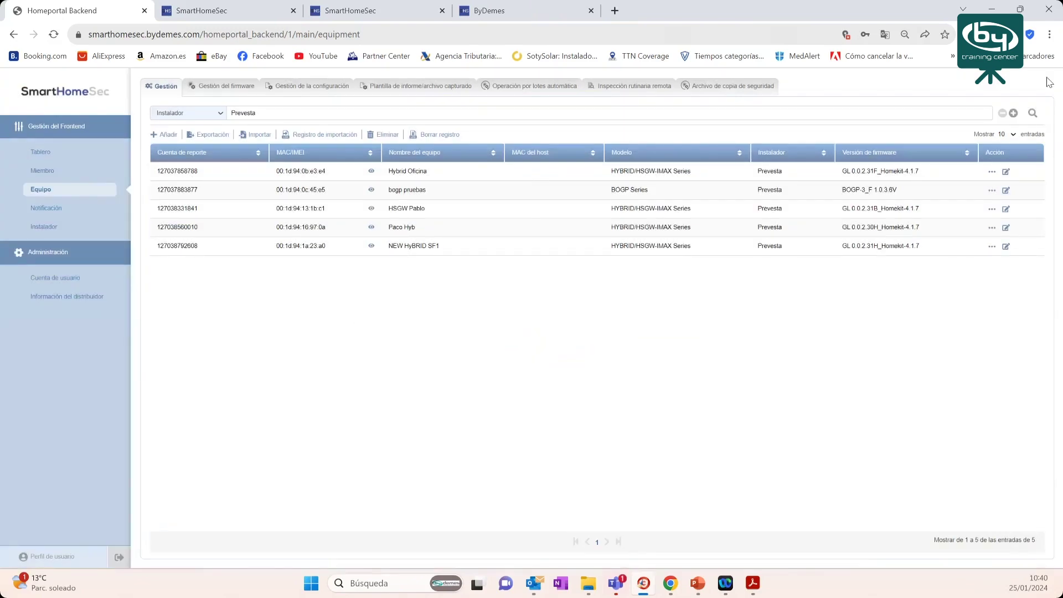
click(992, 172)
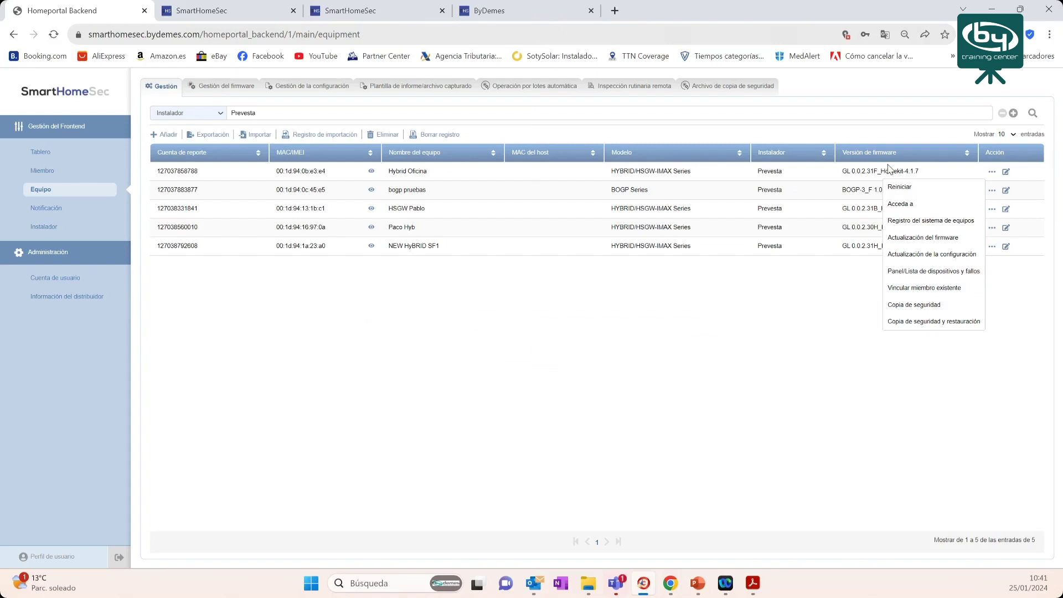
- Link an existing member to the panel by username, declining the secondary-member option
click(942, 292)
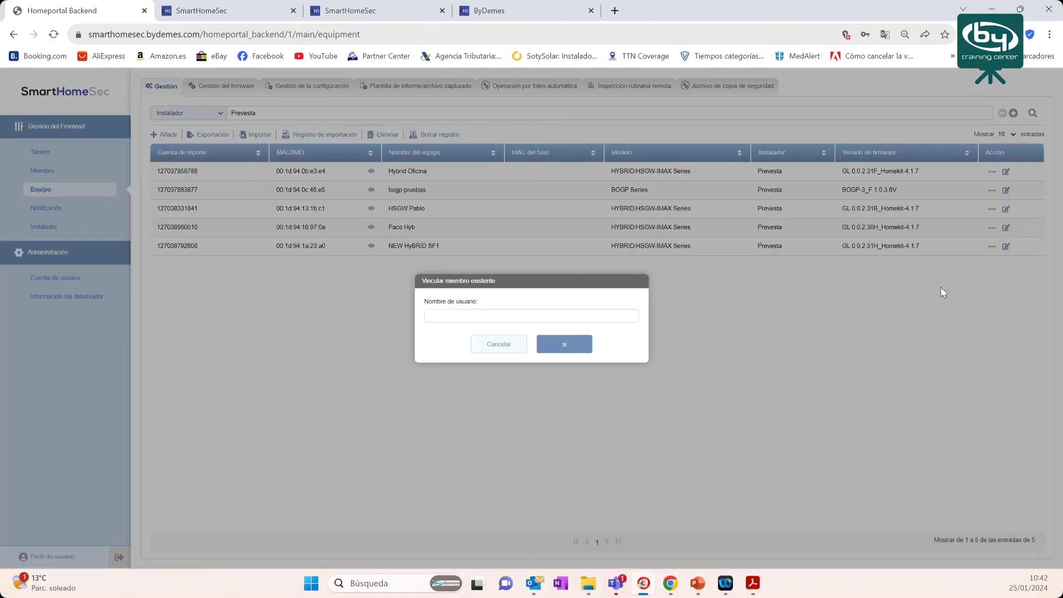
click(501, 316)
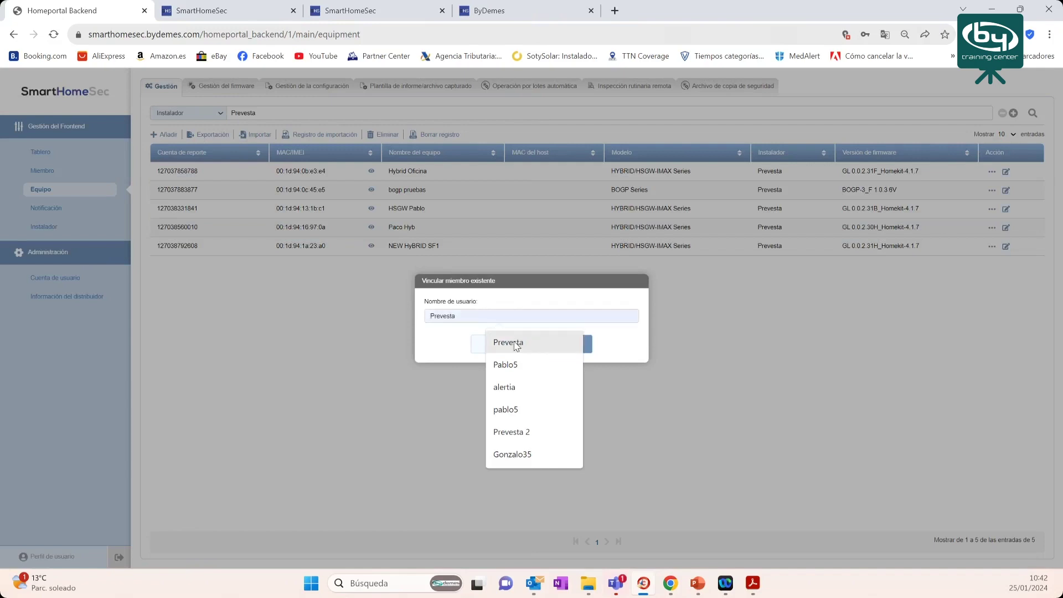
click(516, 341)
click(566, 343)
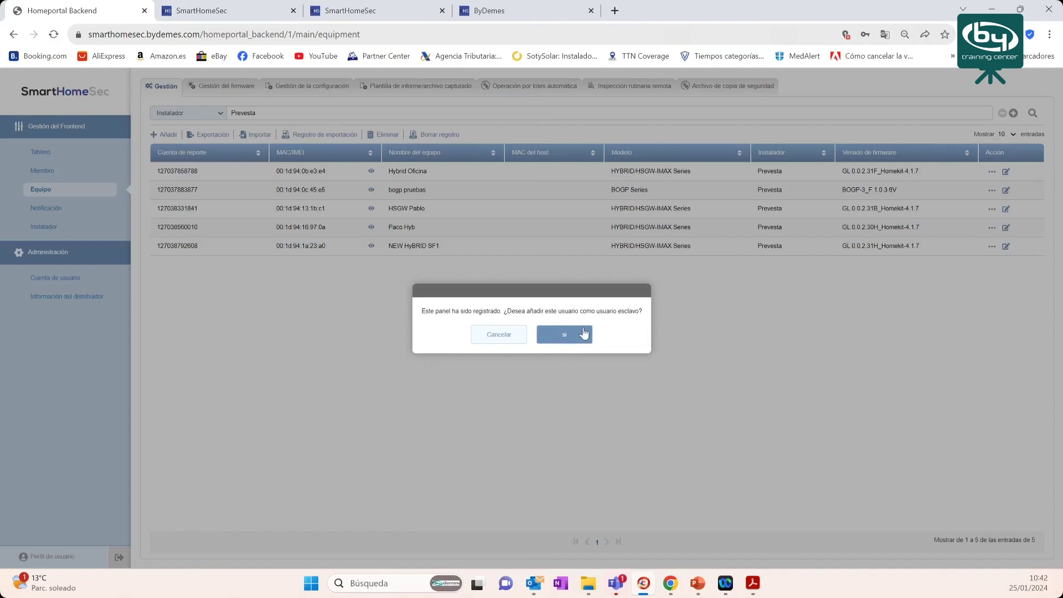
click(505, 339)
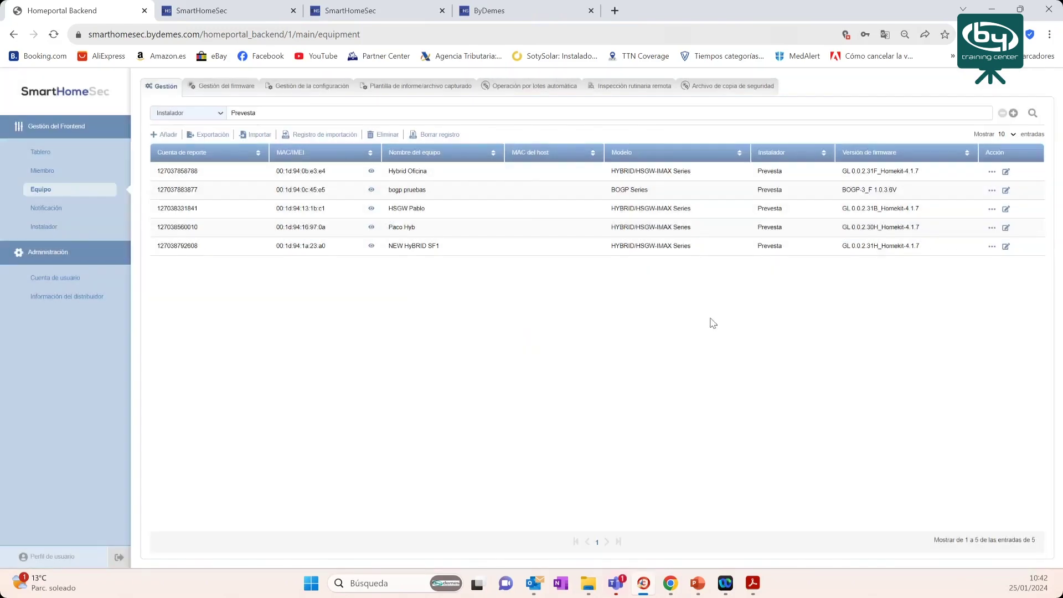
- Start a Copia de seguridad for Hybrid Oficina, cancel it, and reopen the panel's actions menu
click(992, 173)
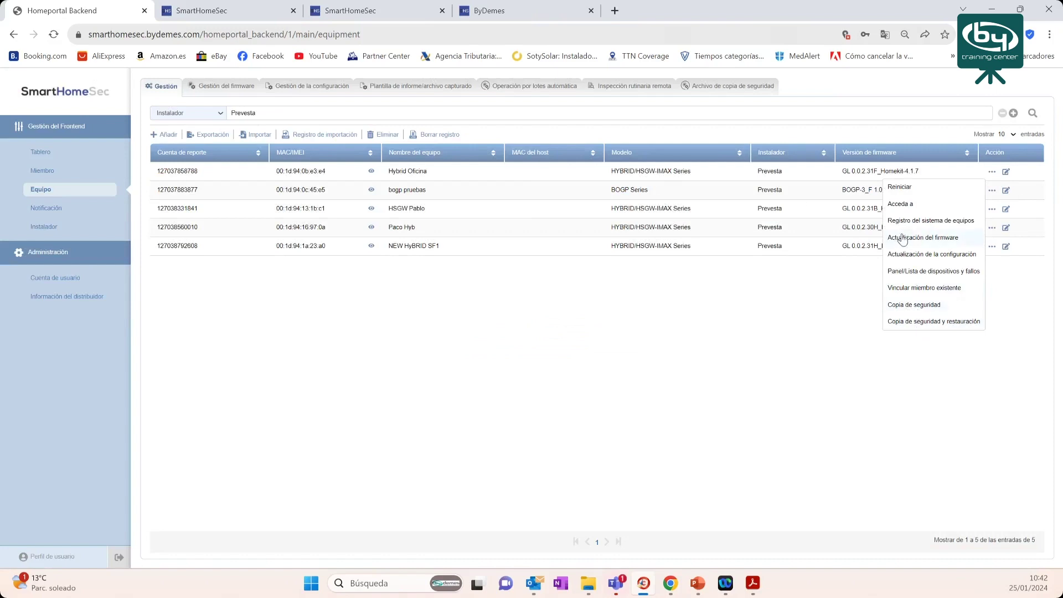
click(913, 307)
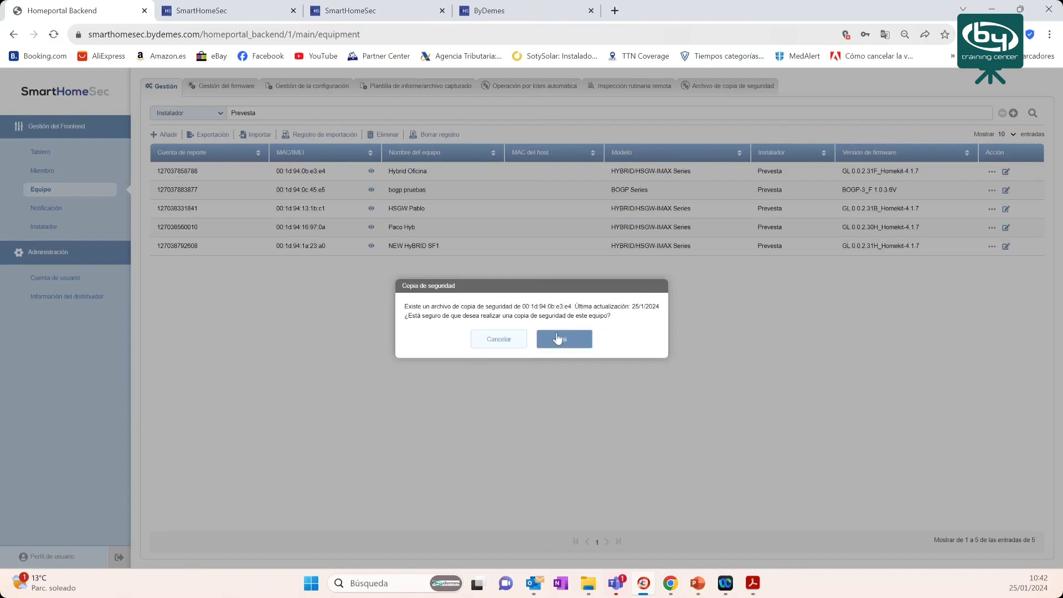
click(510, 339)
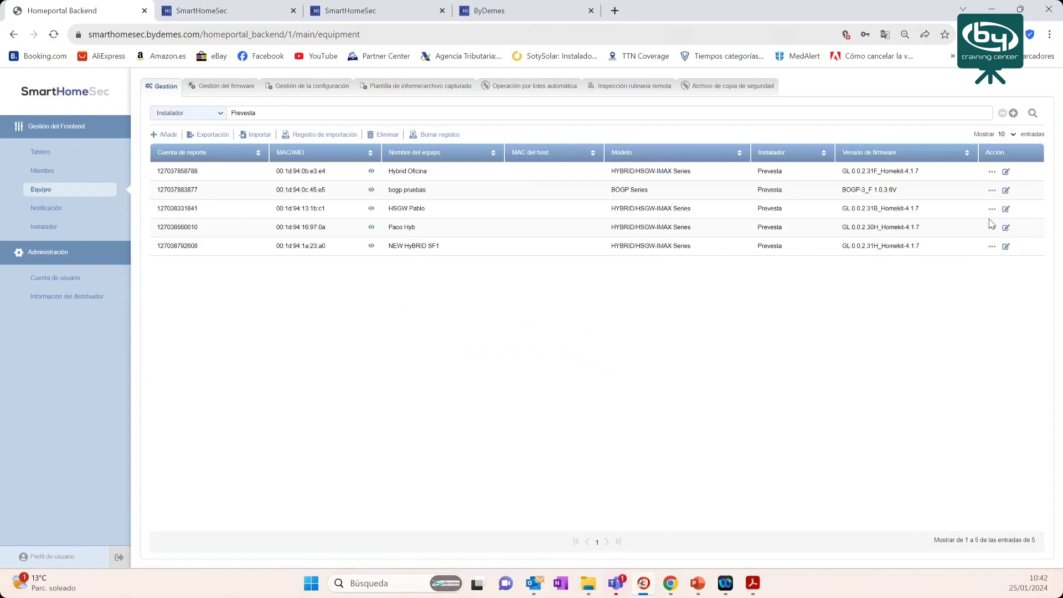
click(992, 171)
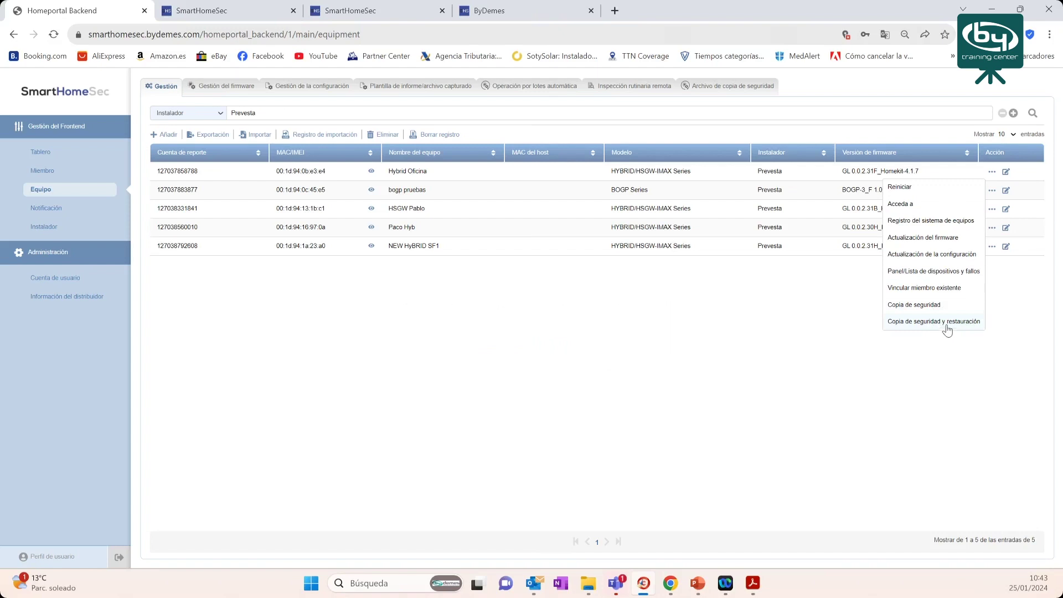
click(384, 174)
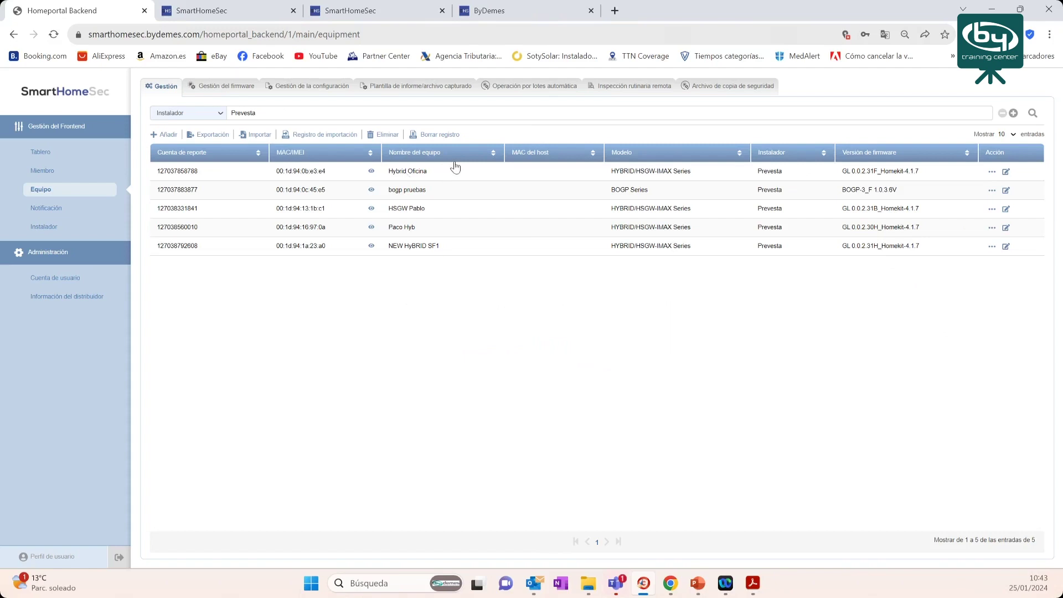
drag(388, 172, 433, 176)
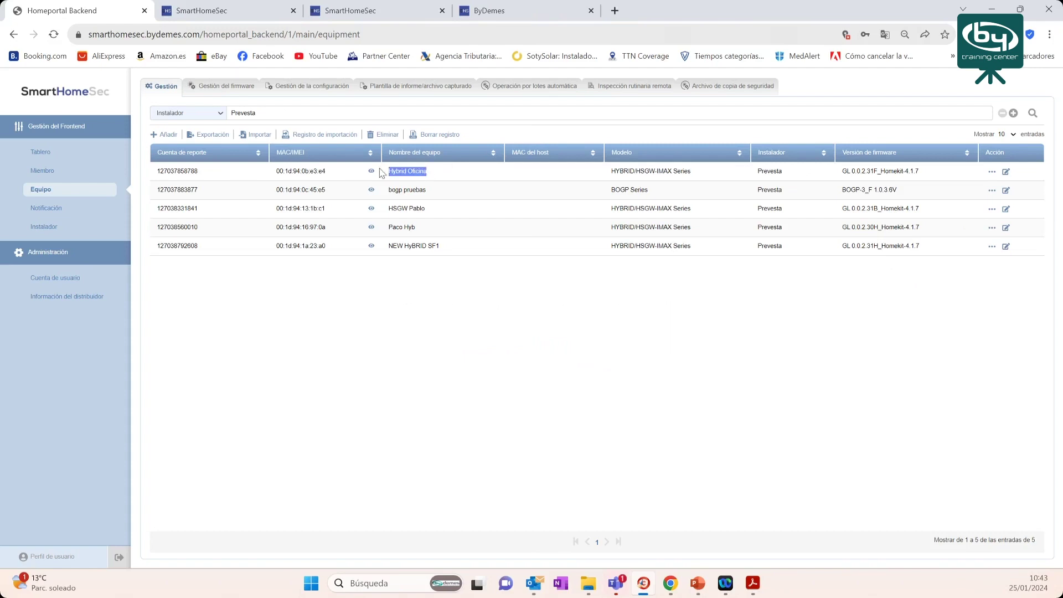
click(992, 173)
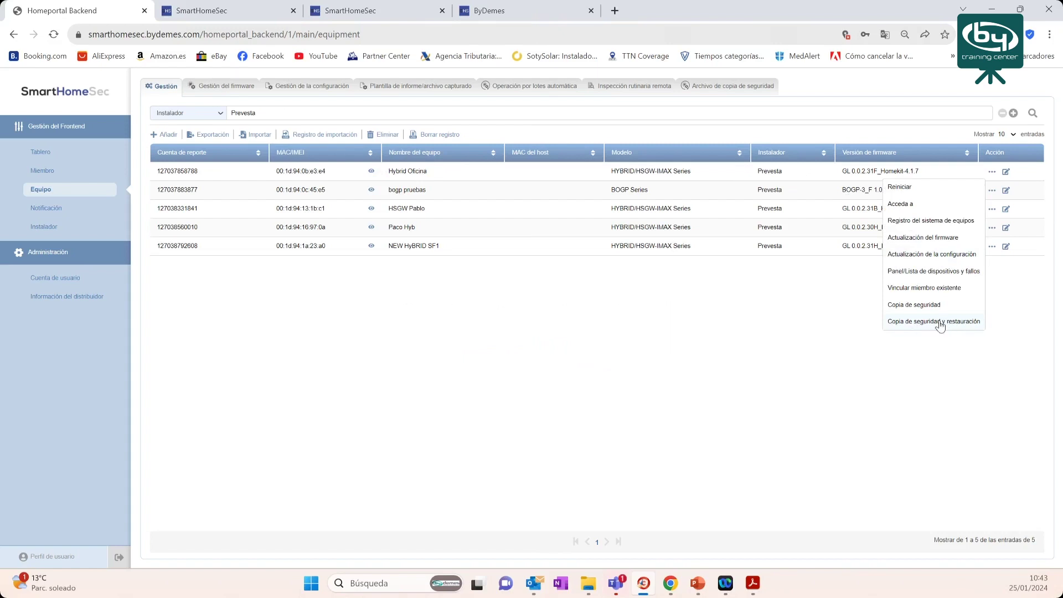
click(940, 322)
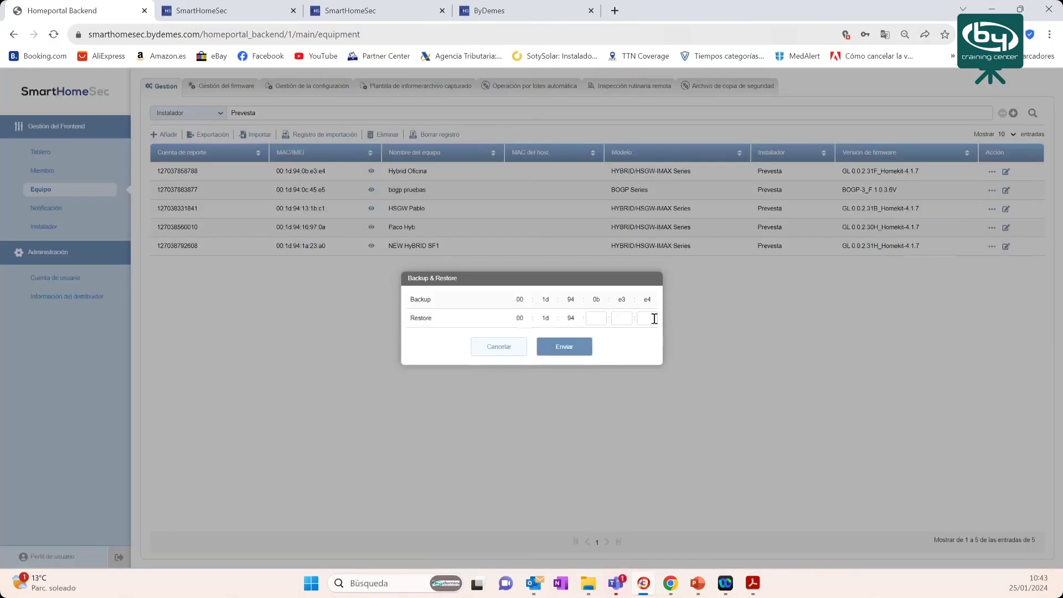
click(620, 320)
click(505, 350)
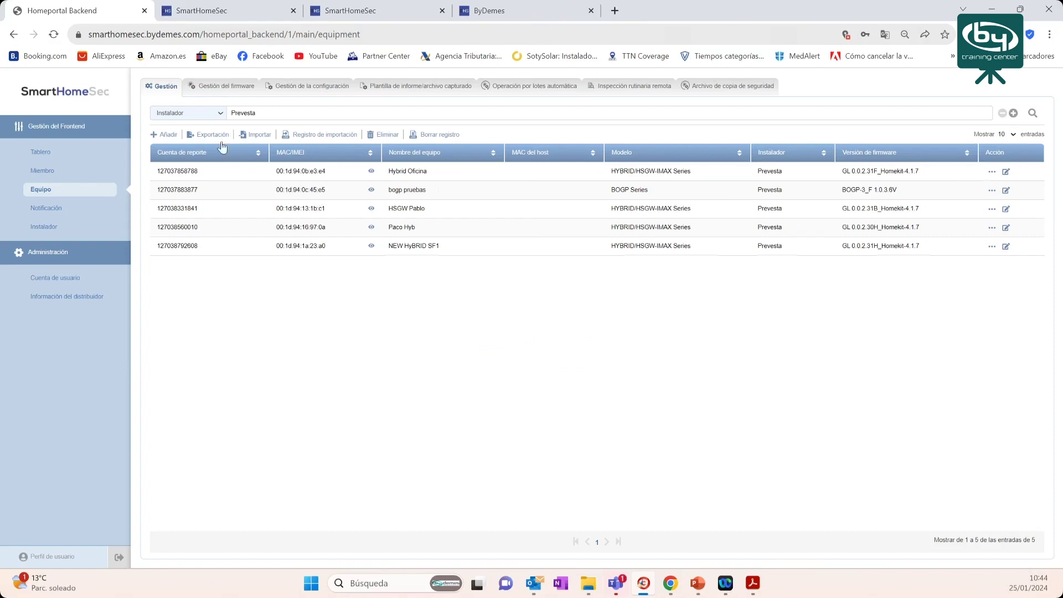
- Add a Modelo filter for HYBRID/HSGW-IMAX Series and run the search, leaving four gateways
click(993, 171)
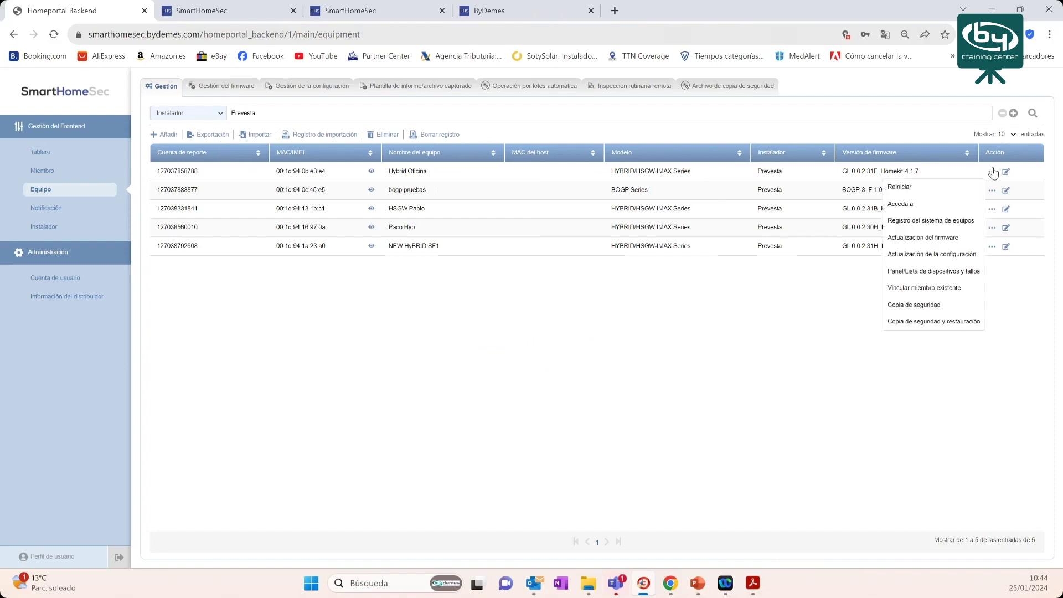
click(659, 324)
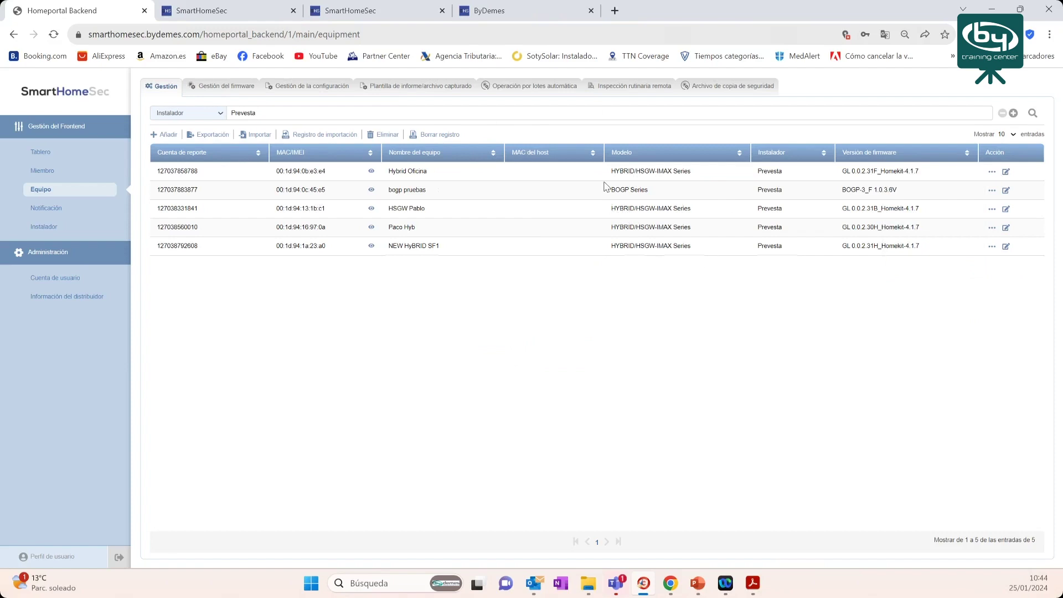
drag(613, 175, 658, 176)
click(1014, 113)
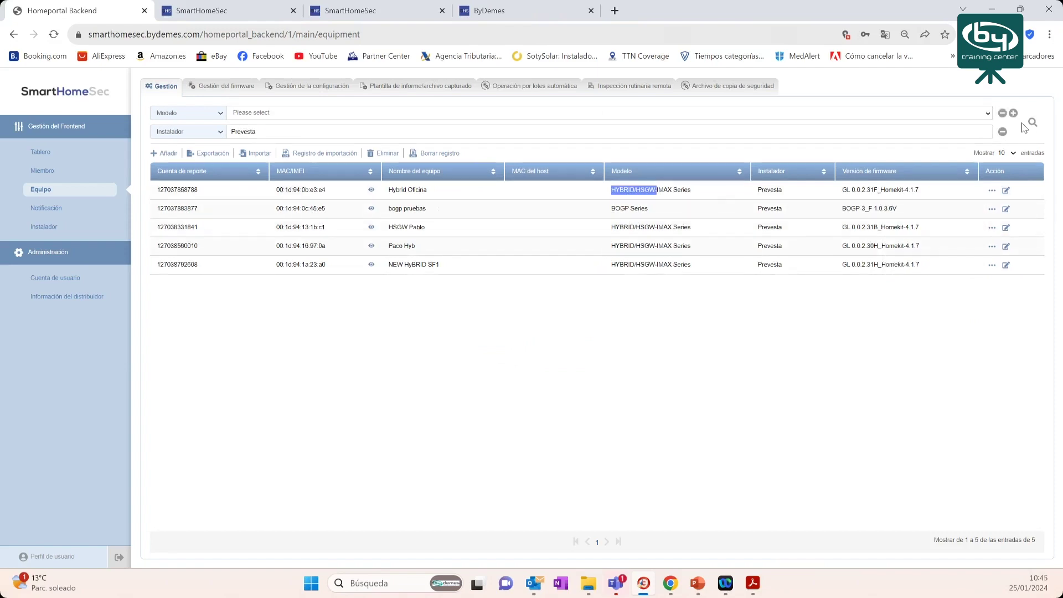
click(264, 113)
click(284, 232)
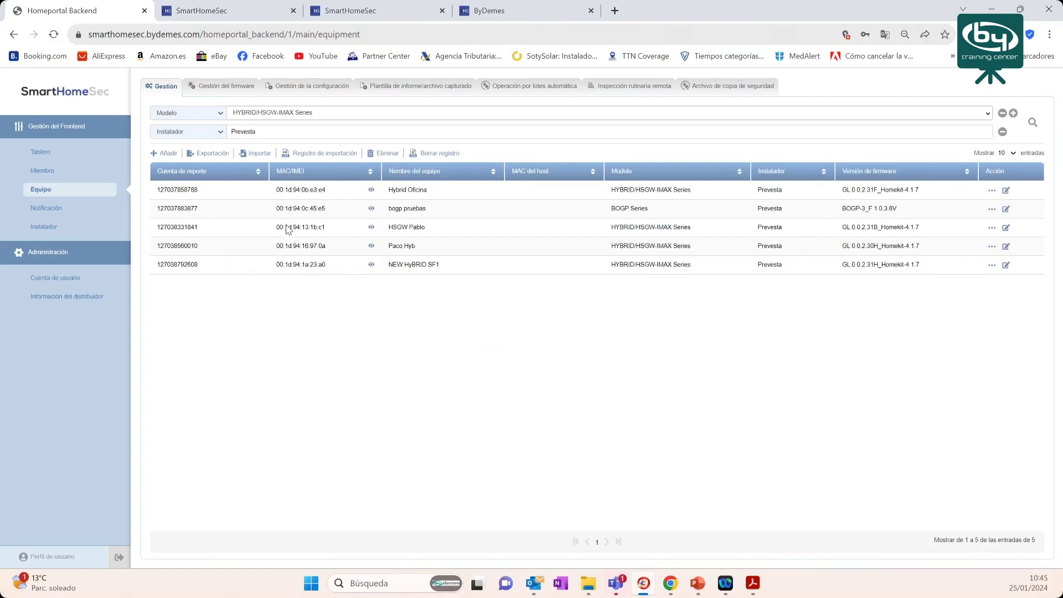
click(1034, 123)
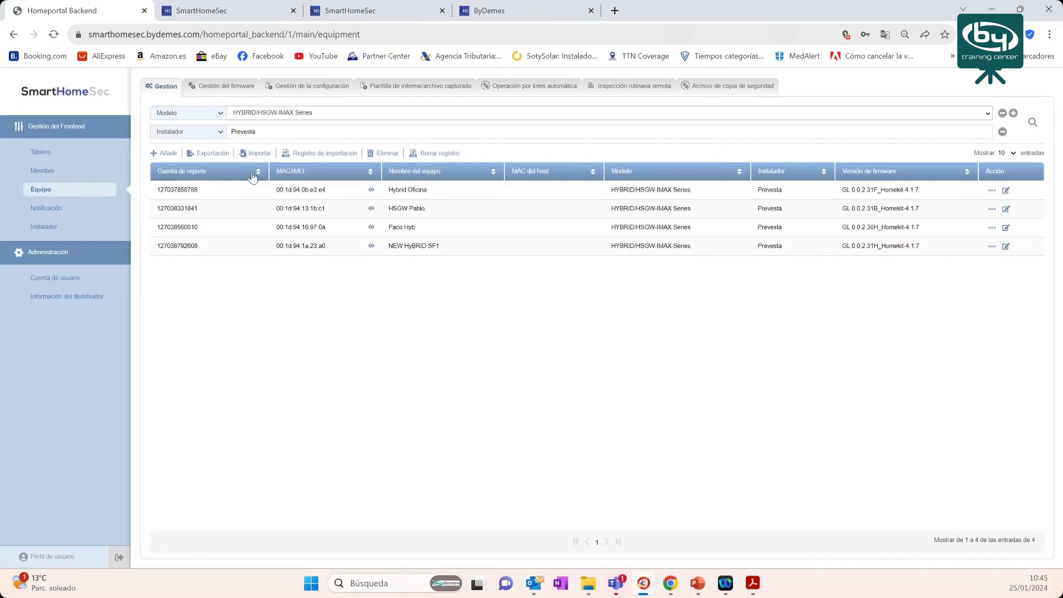
- Export the filtered list in Básico format as equipment_export.csv and open the download
click(203, 156)
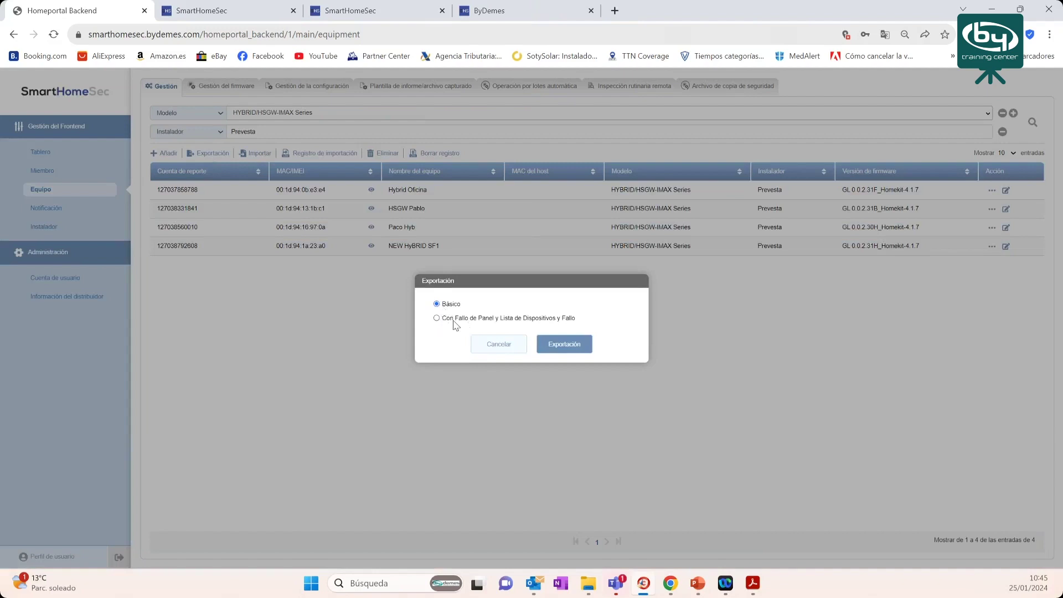
click(558, 349)
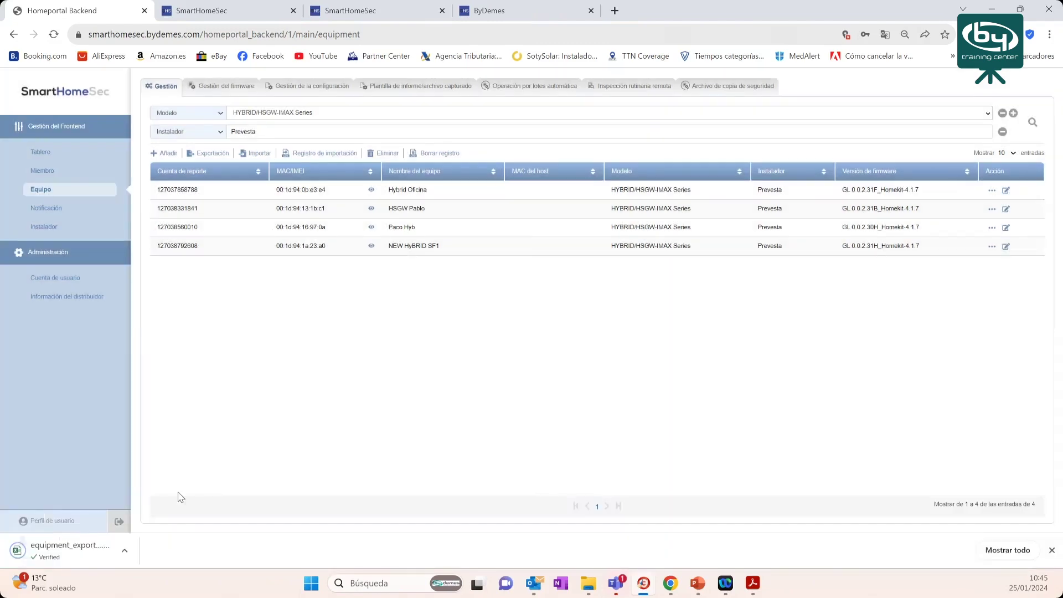
click(46, 553)
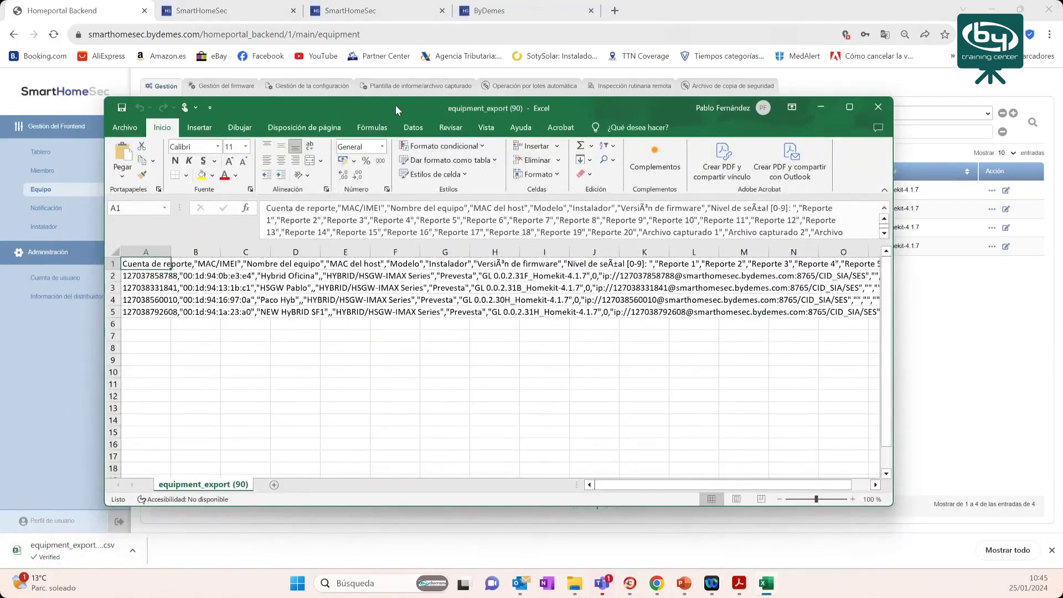
- Close the equipment_export spreadsheet in Excel
click(871, 108)
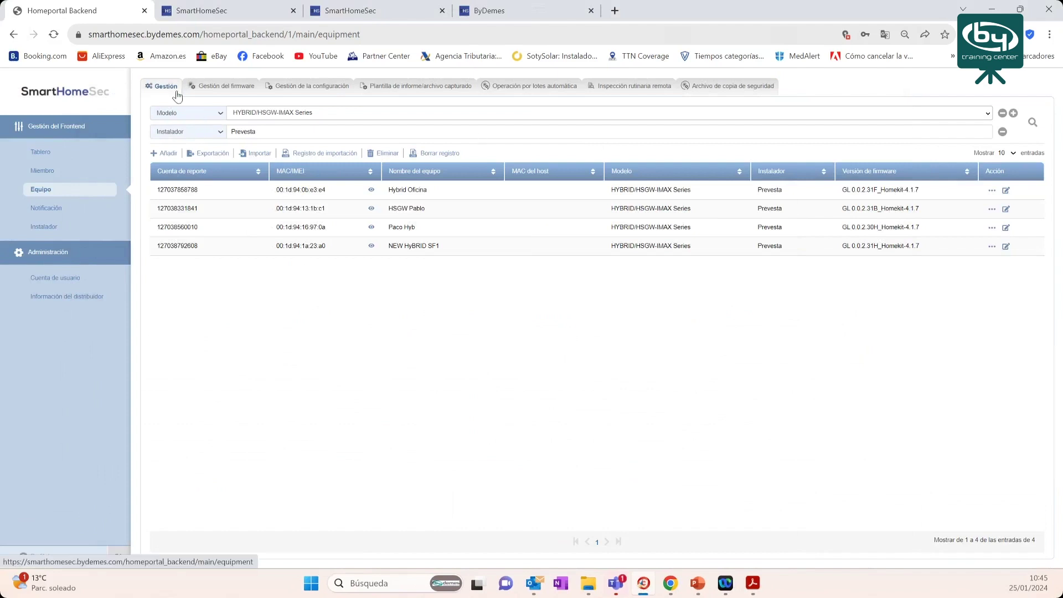
- From Gestión del firmware, download GL_demes-0.0.2.31F.bin, choosing Bloquear on the multiple-downloads prompt
click(238, 87)
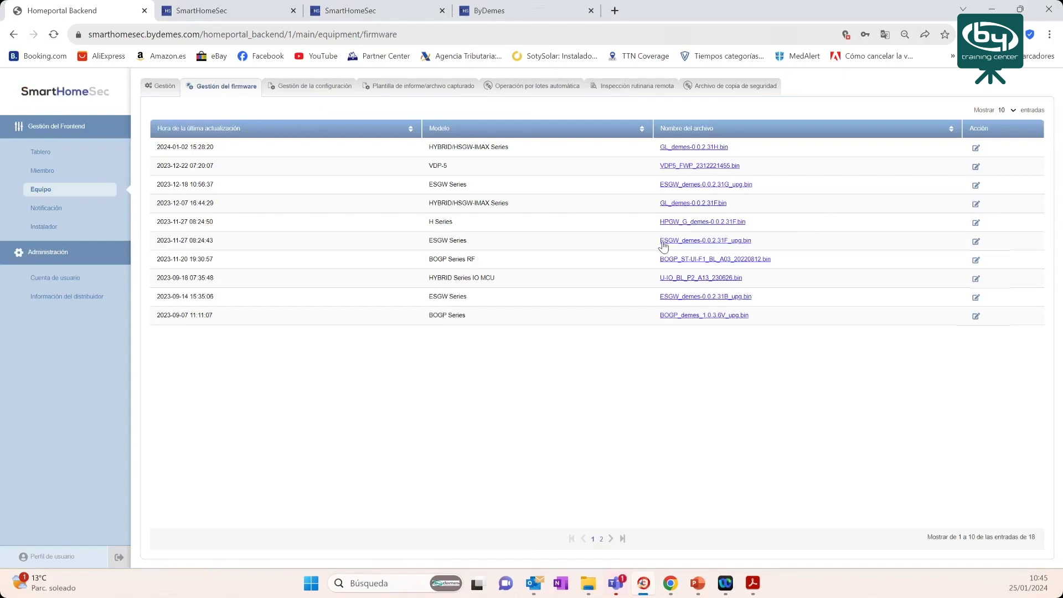
click(602, 540)
click(593, 540)
drag(429, 206, 515, 209)
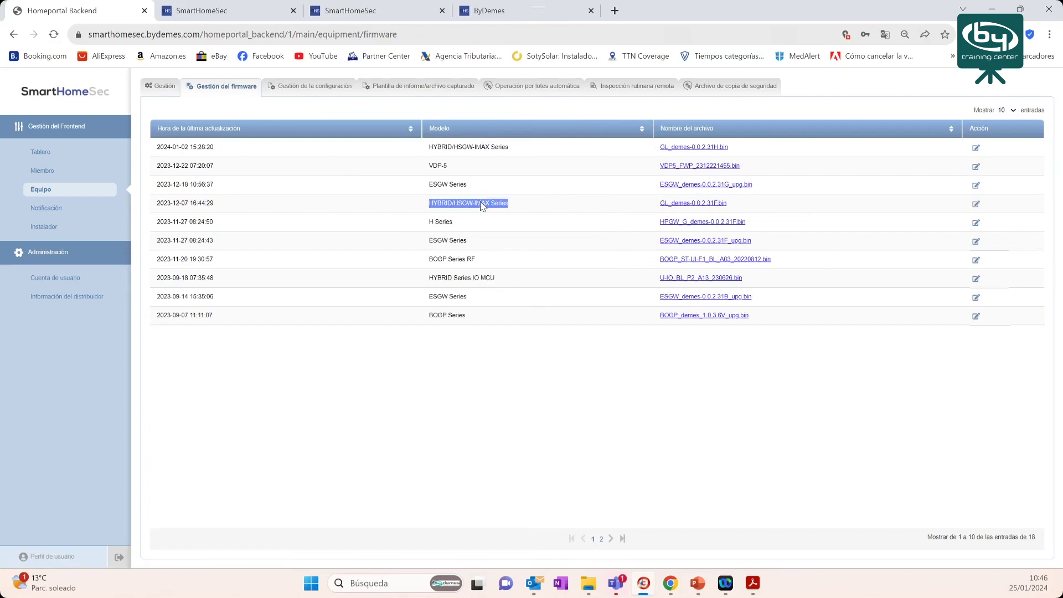
click(690, 207)
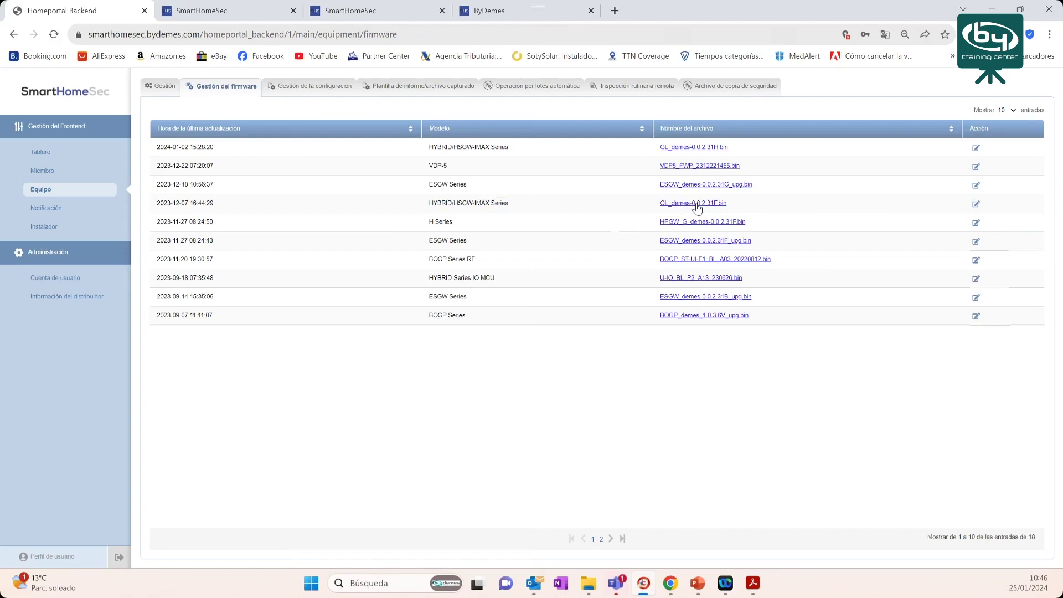
click(696, 204)
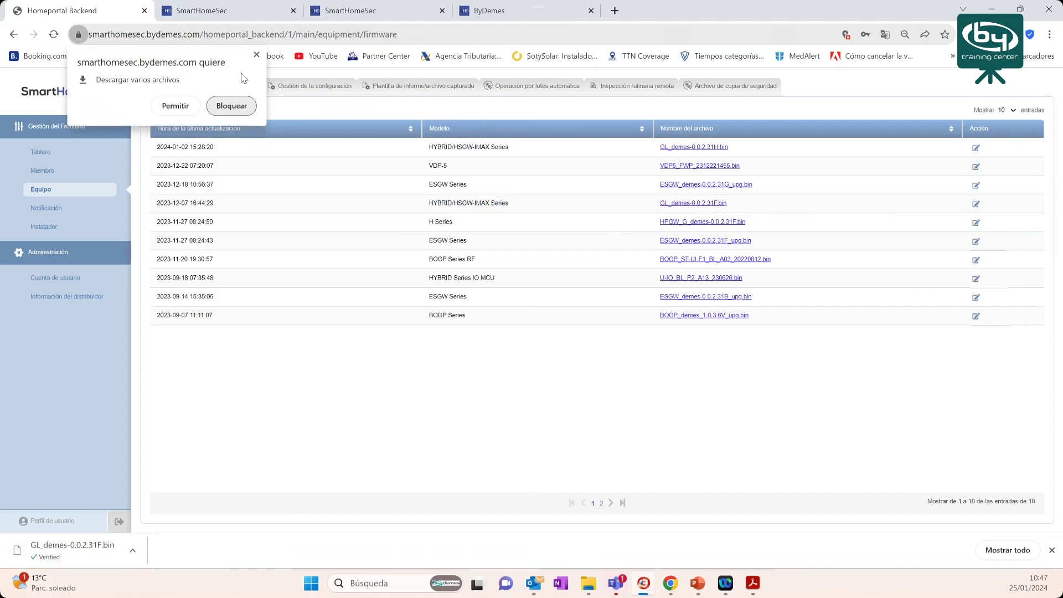
click(908, 330)
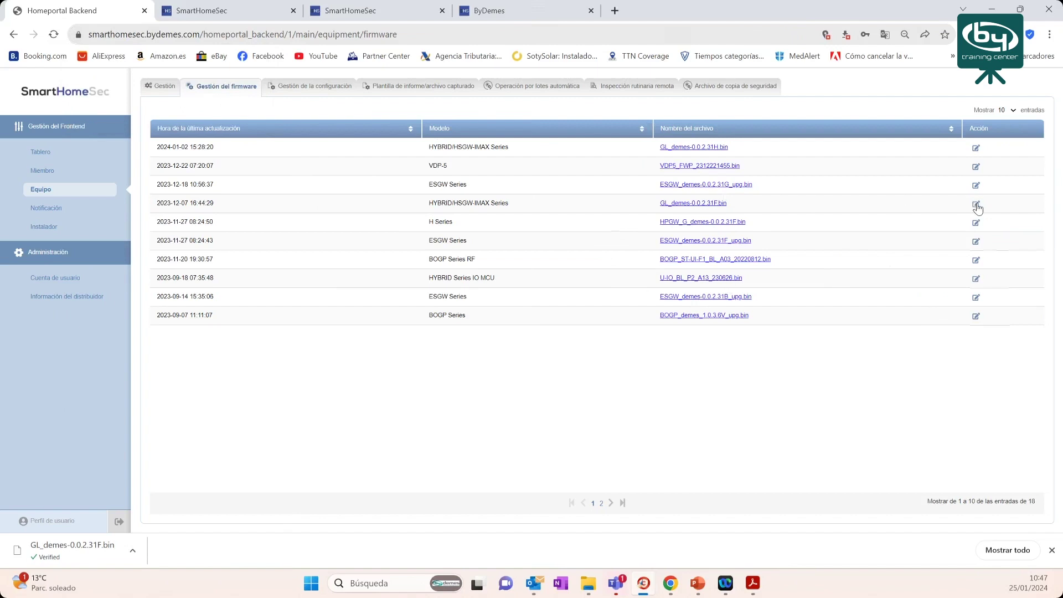
- Toggle GL_demes-0.0.2.31F.bin's published availability, then discard the change with Cancelar
click(977, 205)
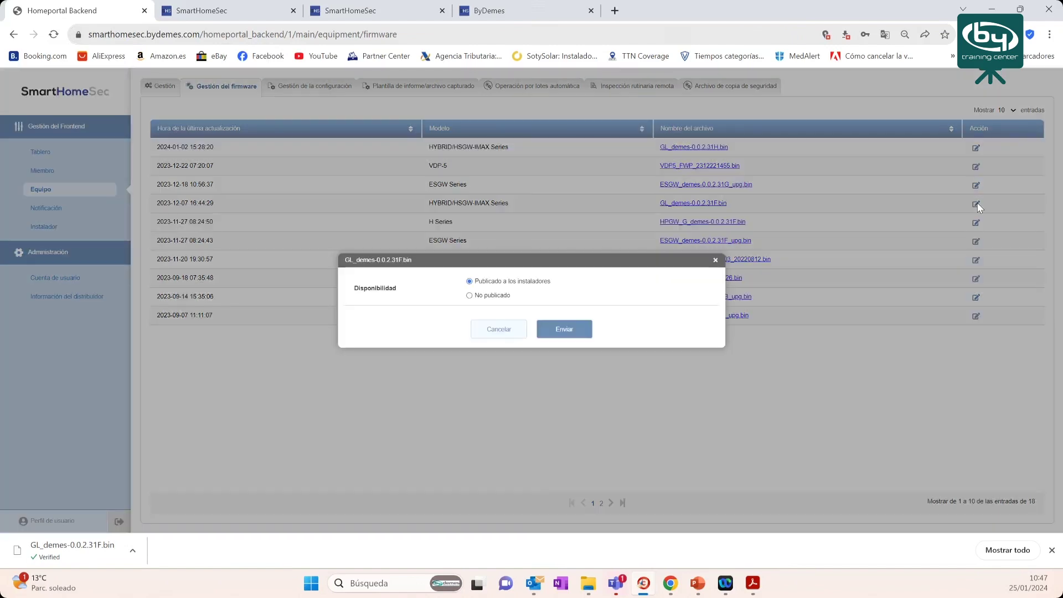
click(472, 296)
click(472, 282)
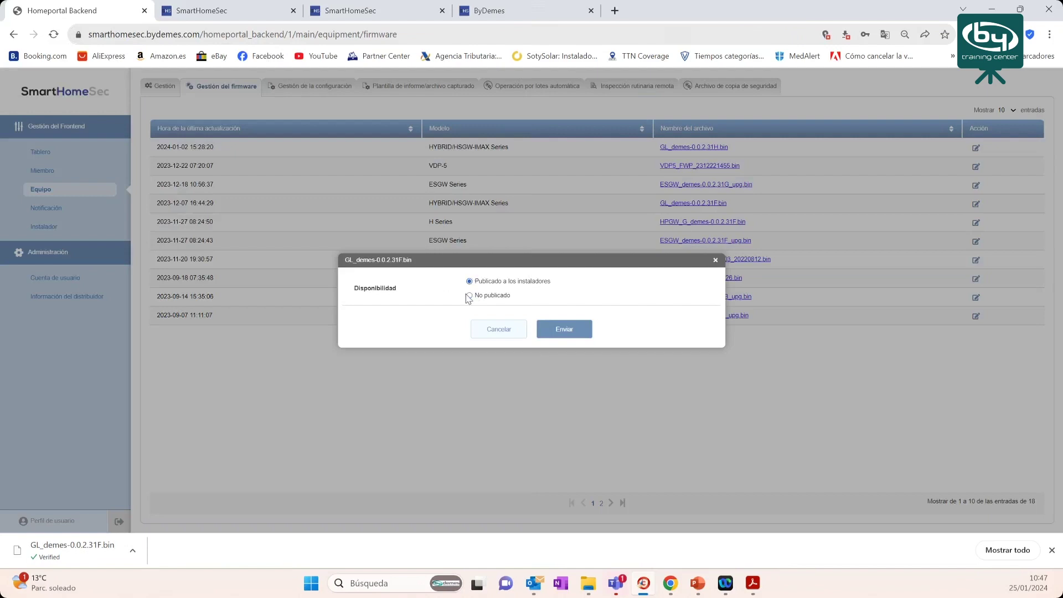
click(470, 281)
click(470, 295)
click(493, 333)
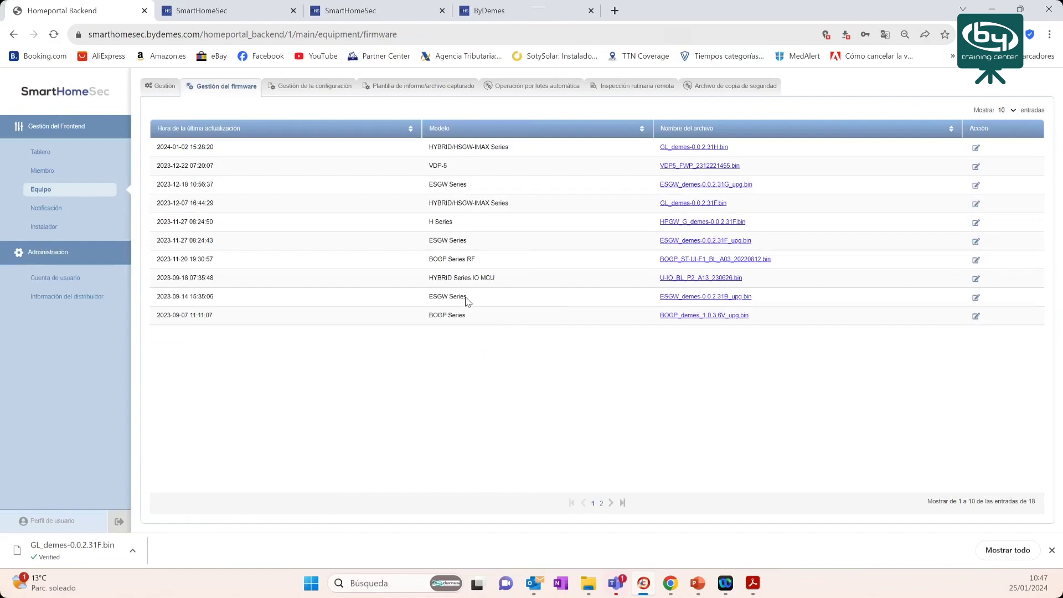
- Reopen and close the availability dialog unchanged, then go to Gestión de la configuración
click(977, 204)
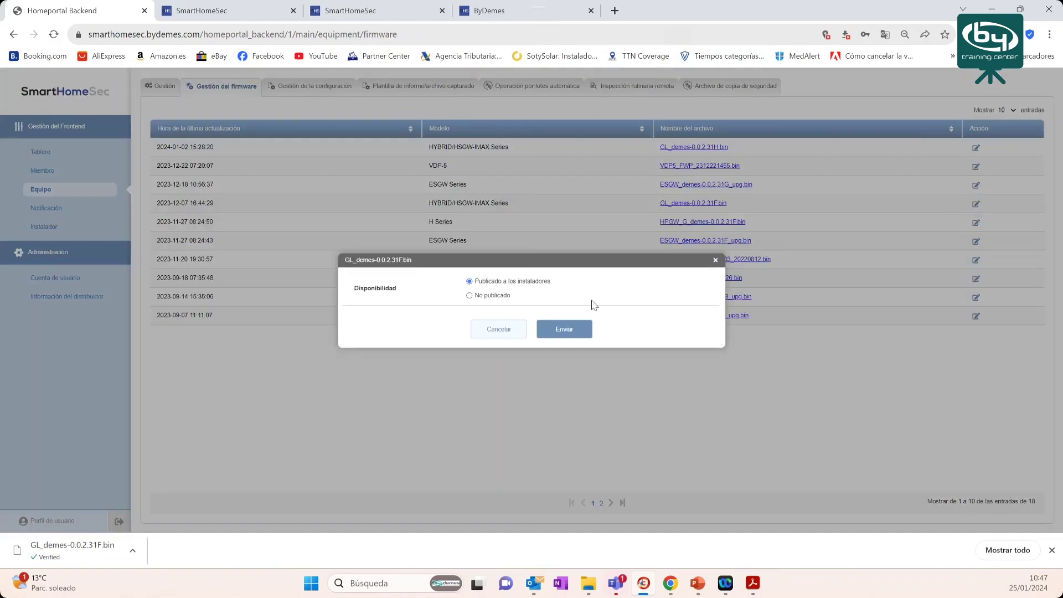
click(715, 261)
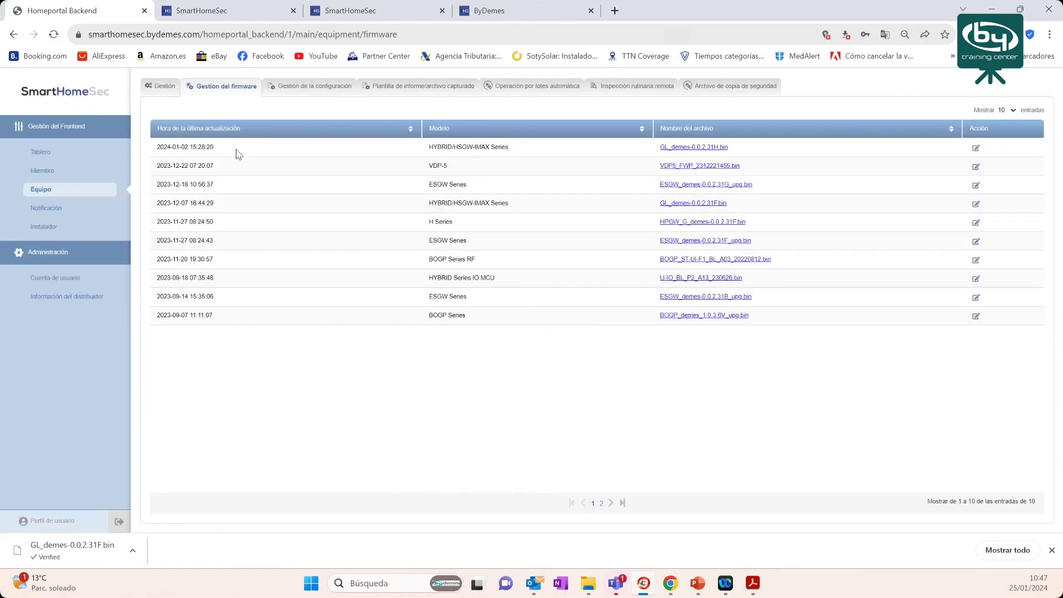
click(299, 88)
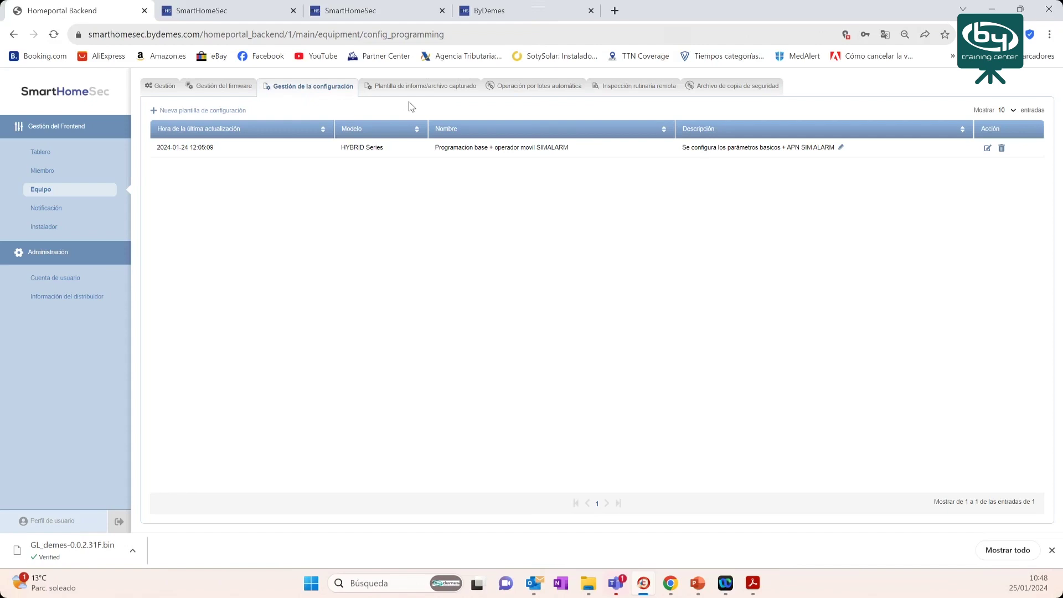
drag(157, 148, 211, 151)
click(987, 148)
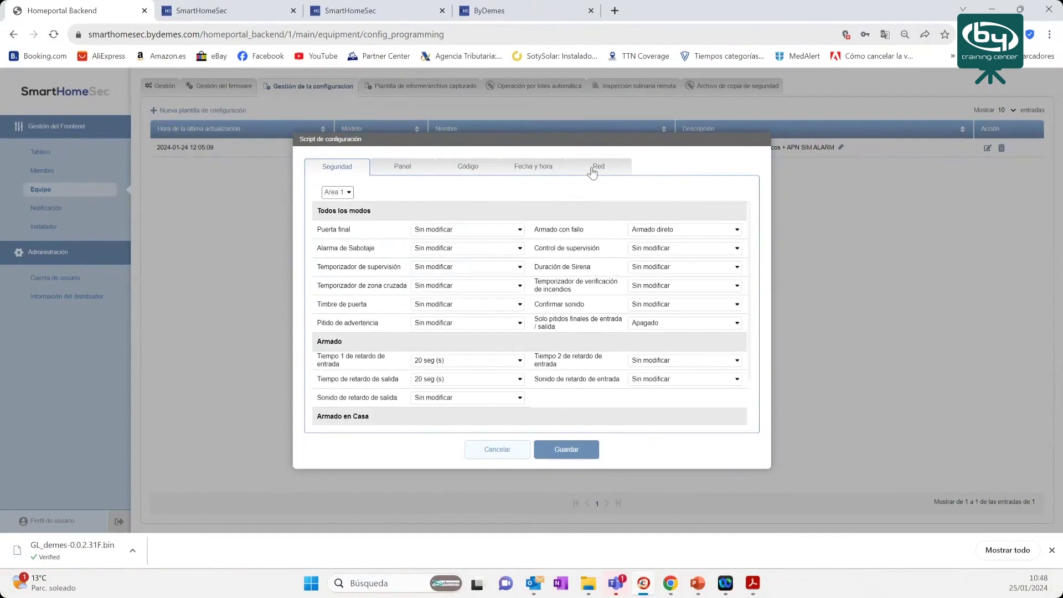
- Look at the template script's Panel and Código tabs, then return to Seguridad
click(391, 172)
click(457, 168)
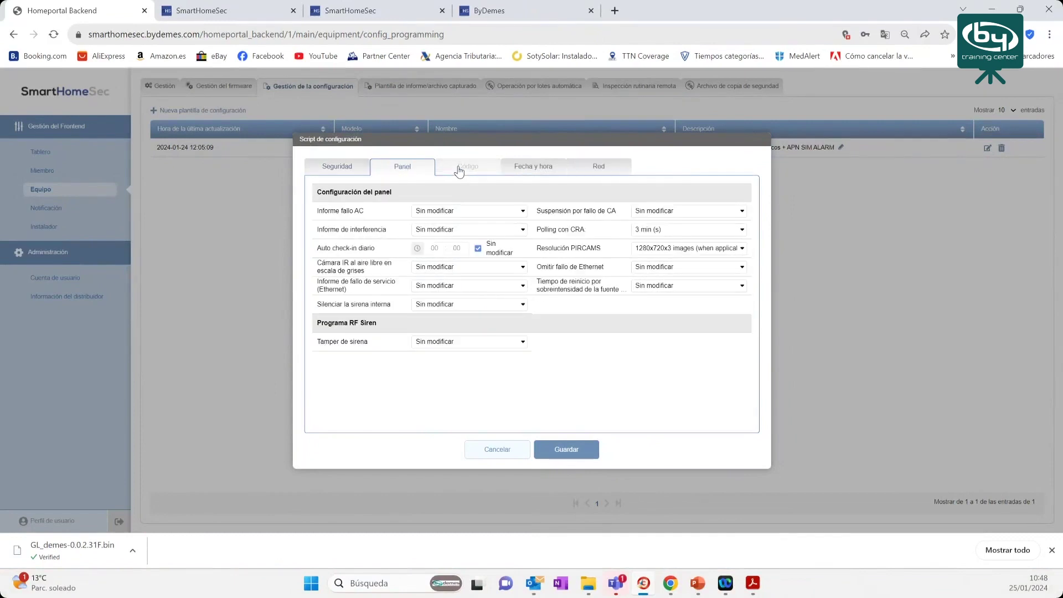
click(347, 173)
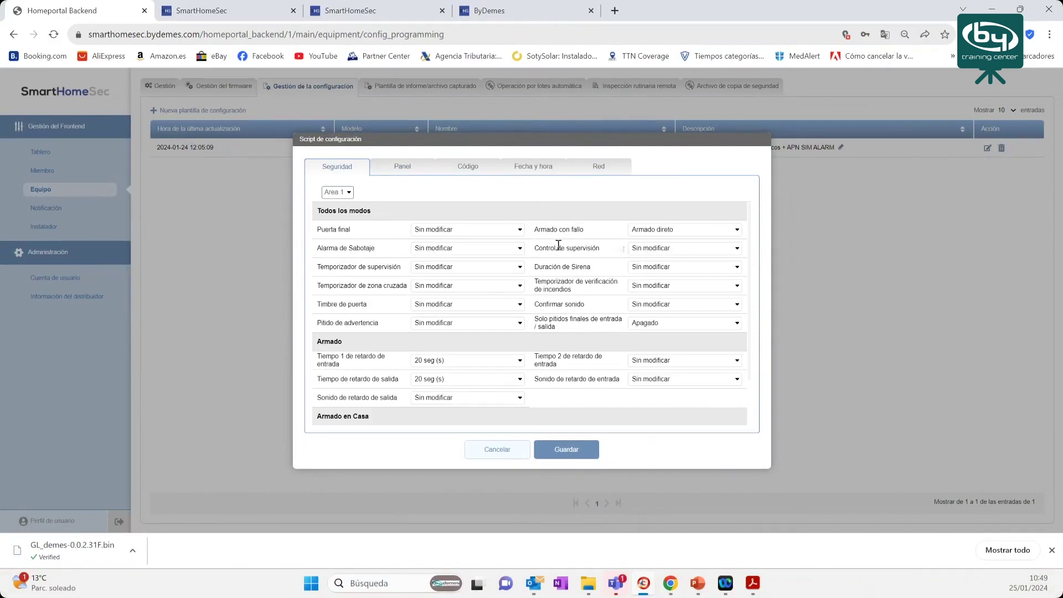
- Set Area 1's Alarma de Sabotaje to Siempre
click(479, 249)
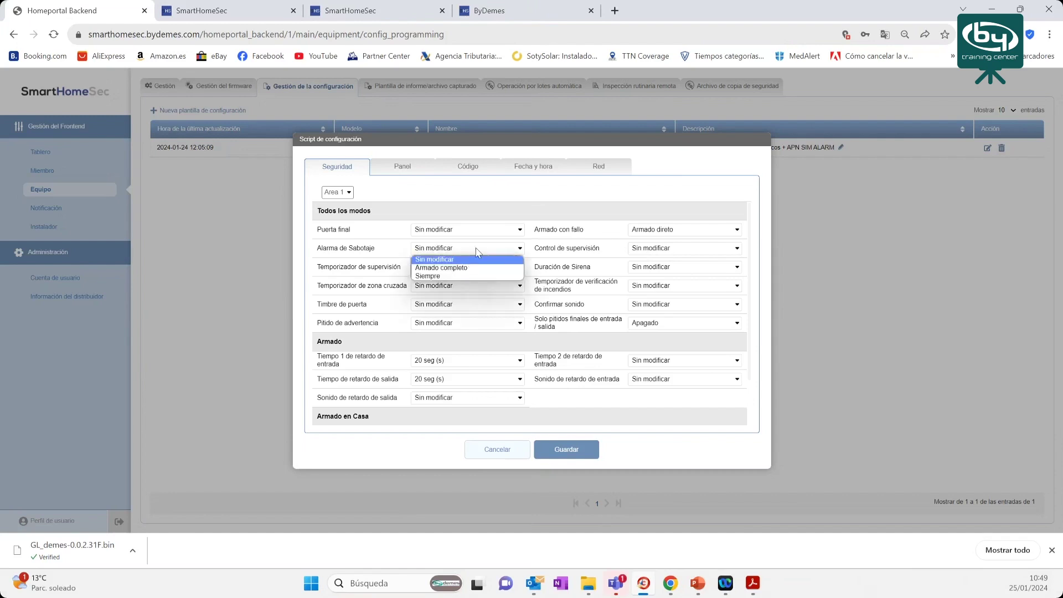
click(479, 251)
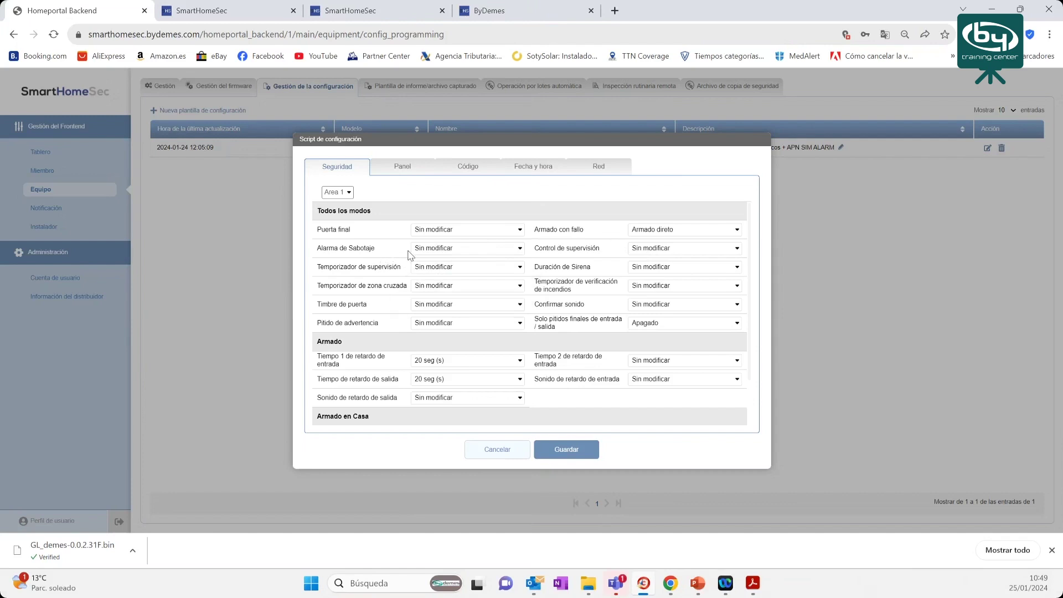
click(457, 249)
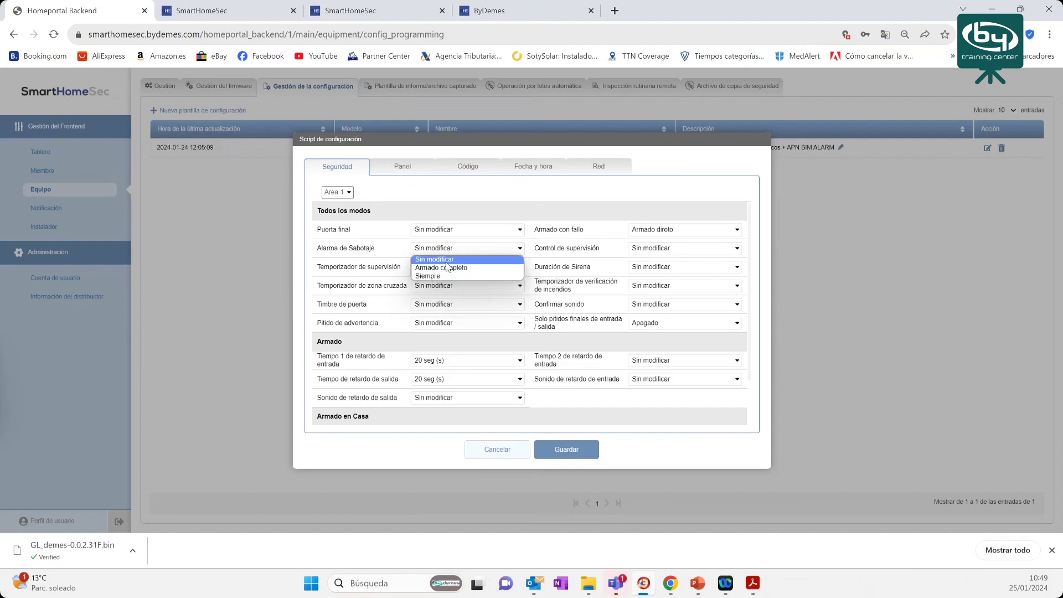
click(438, 277)
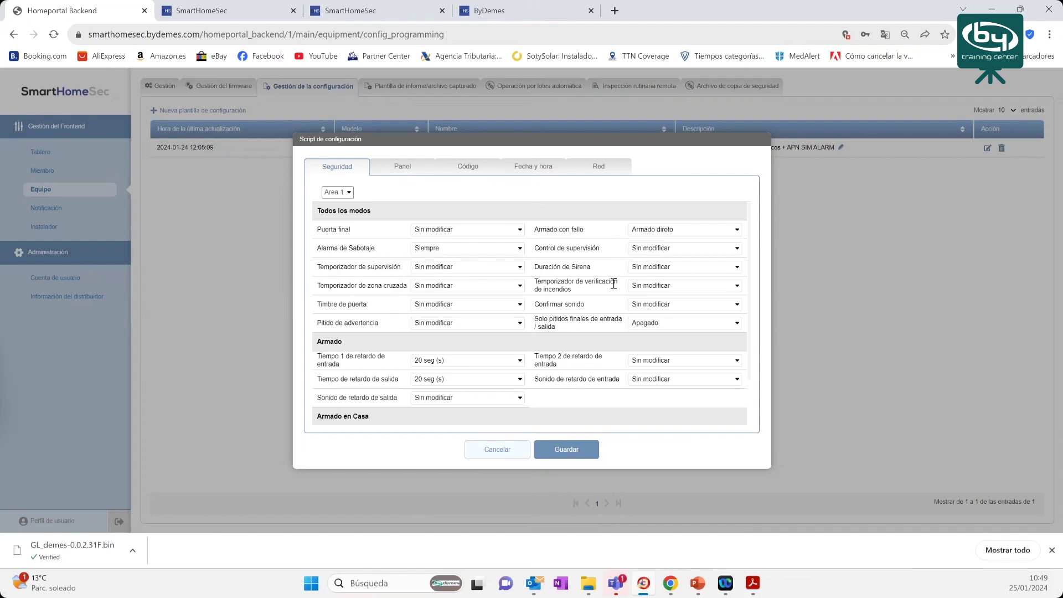
- Set Area 1's Duración de Sirena to 40 seg (s)
click(643, 269)
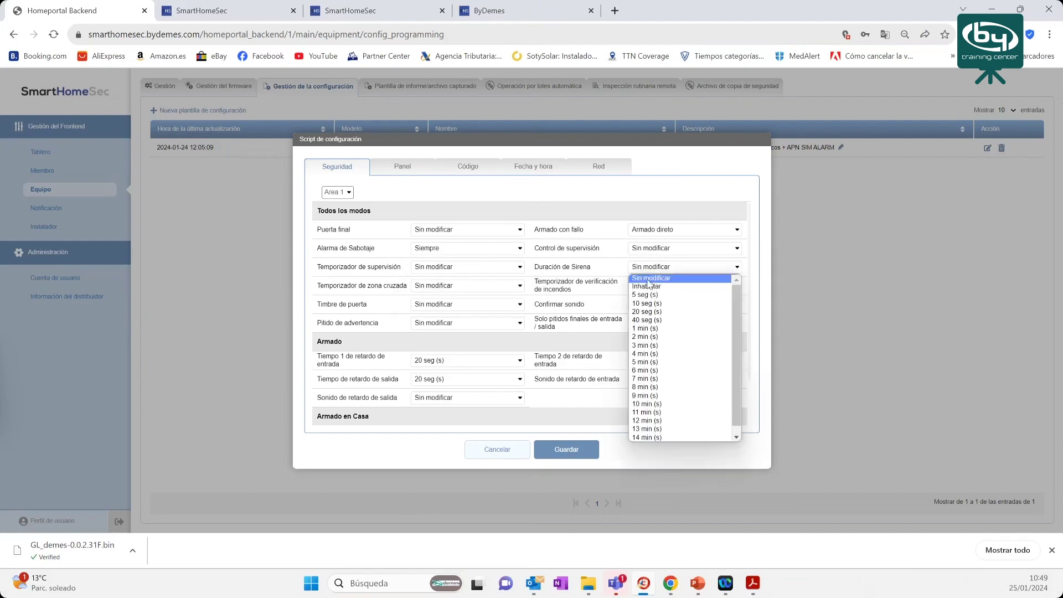
click(649, 322)
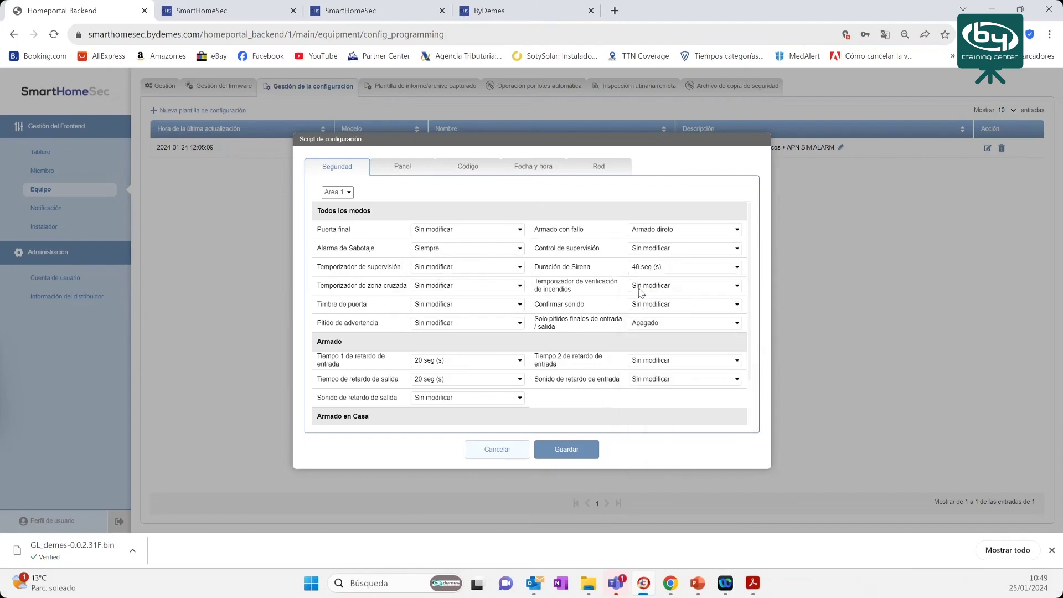
click(660, 268)
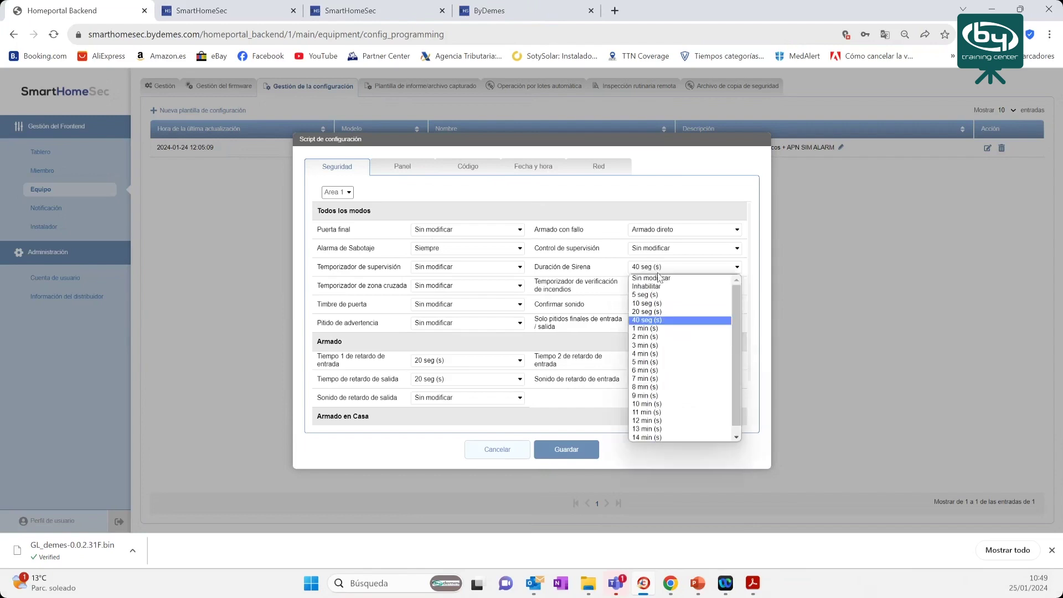
click(658, 278)
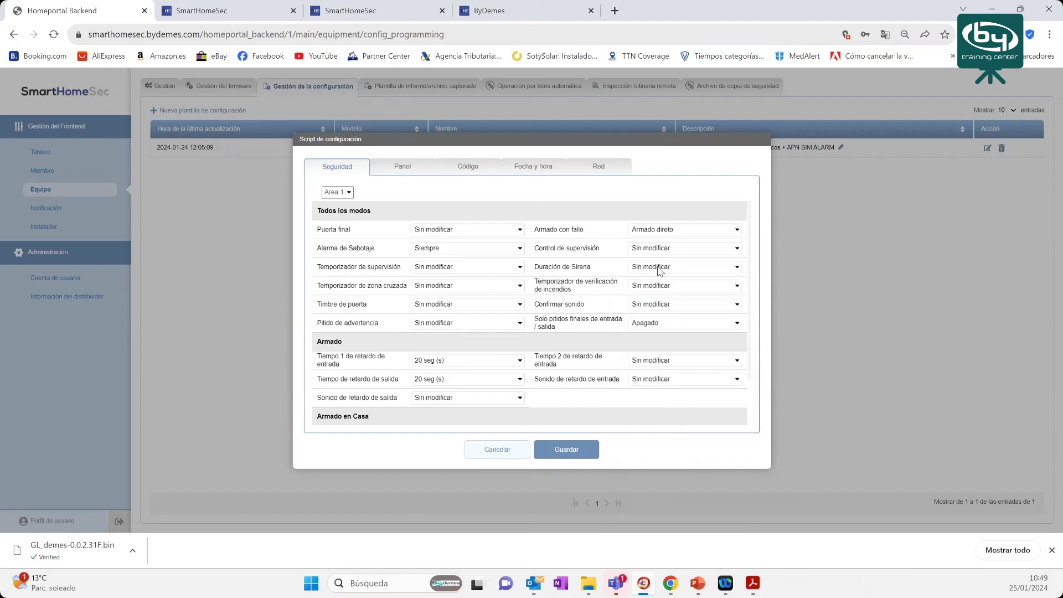
click(658, 268)
click(668, 321)
scroll(515, 317, down, 1)
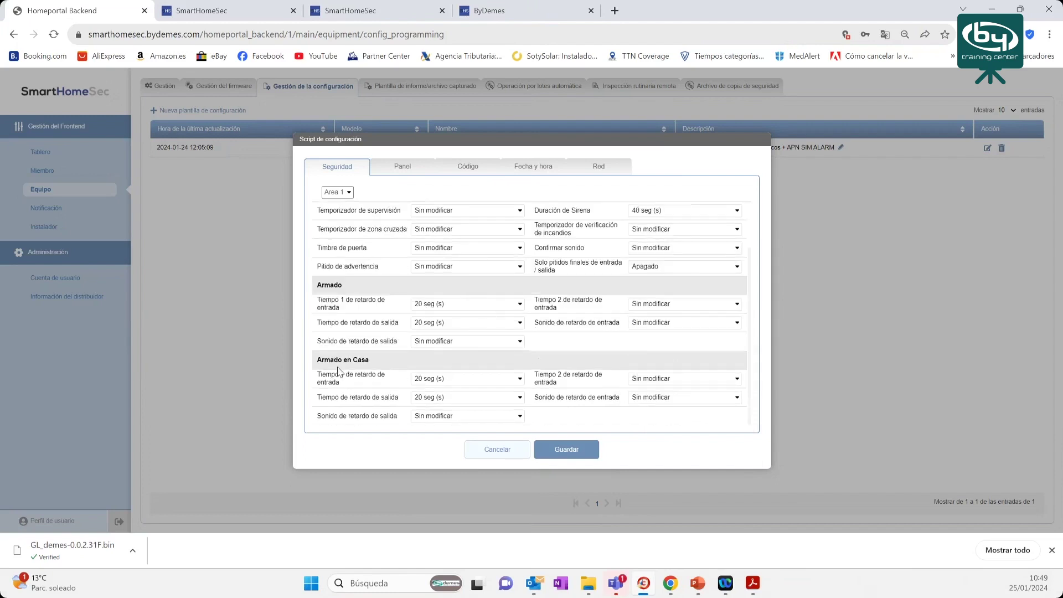
scroll(419, 324, up, 1)
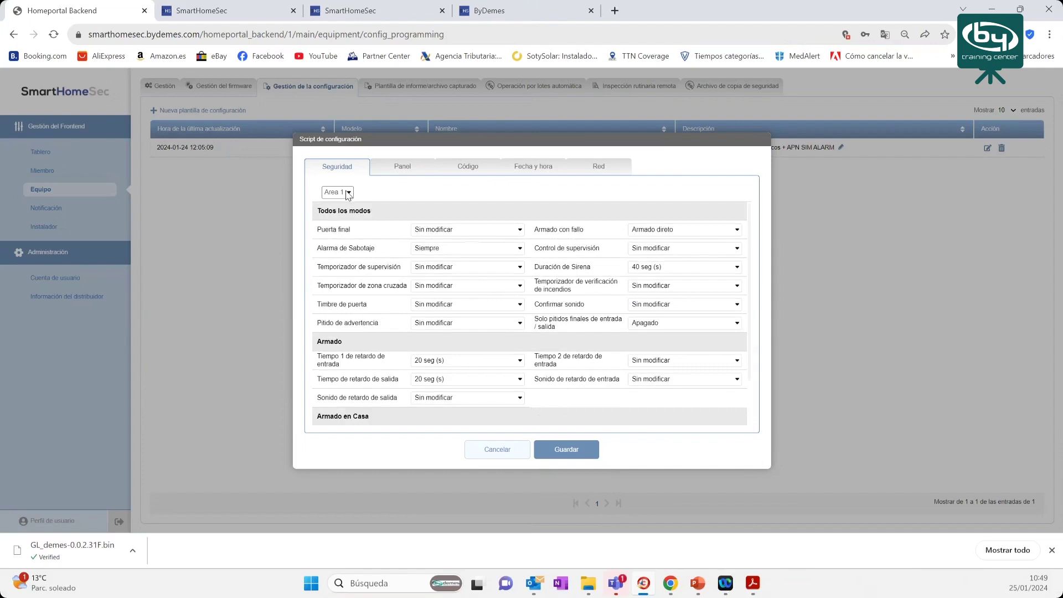
click(349, 194)
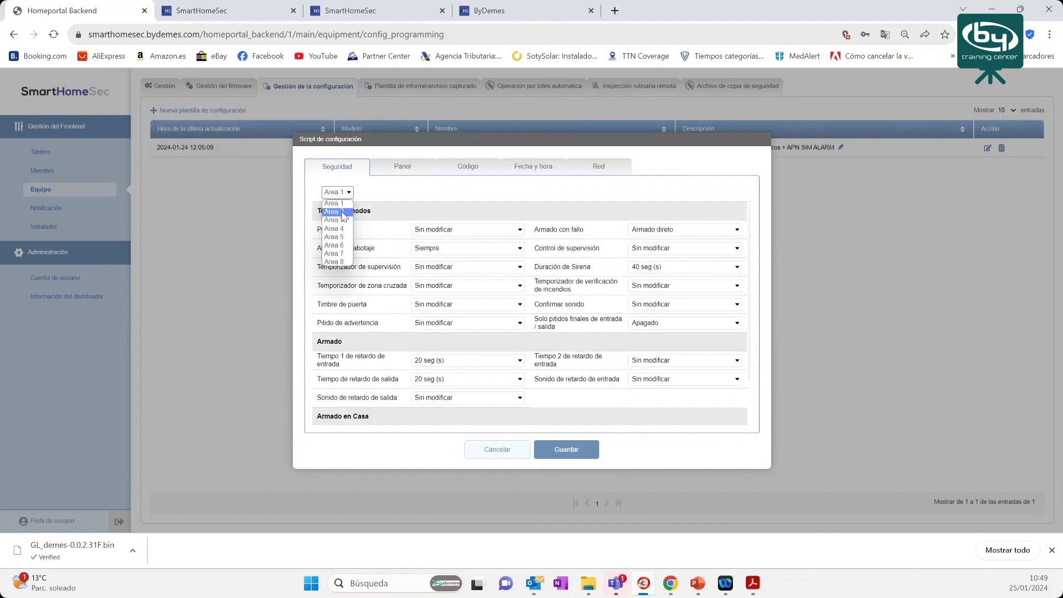
- For Area 2, set Armado direto on fault, final beeps Apagado, and a 40 seg siren
click(343, 213)
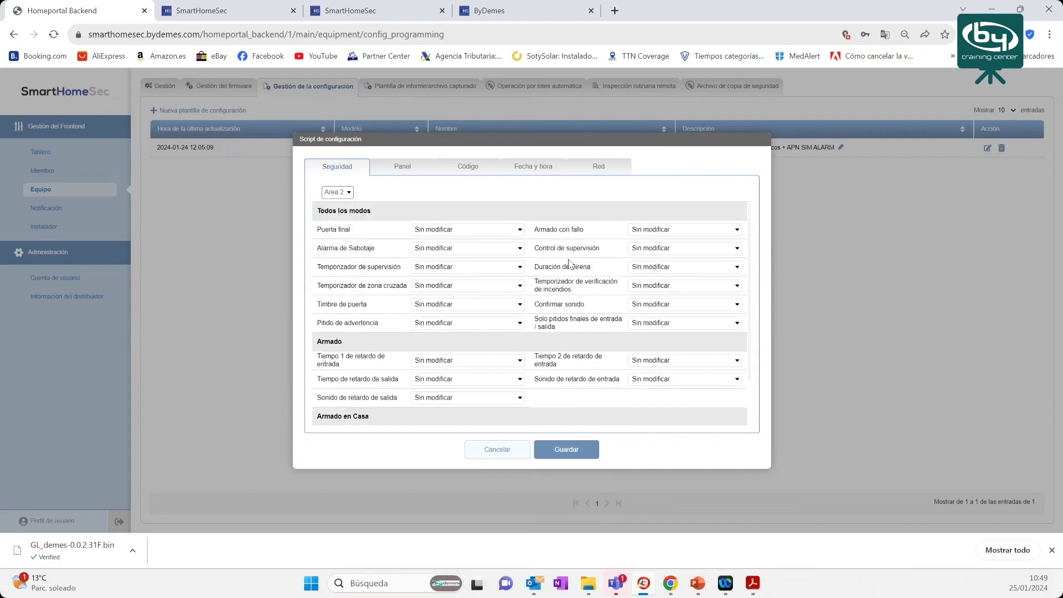
click(676, 231)
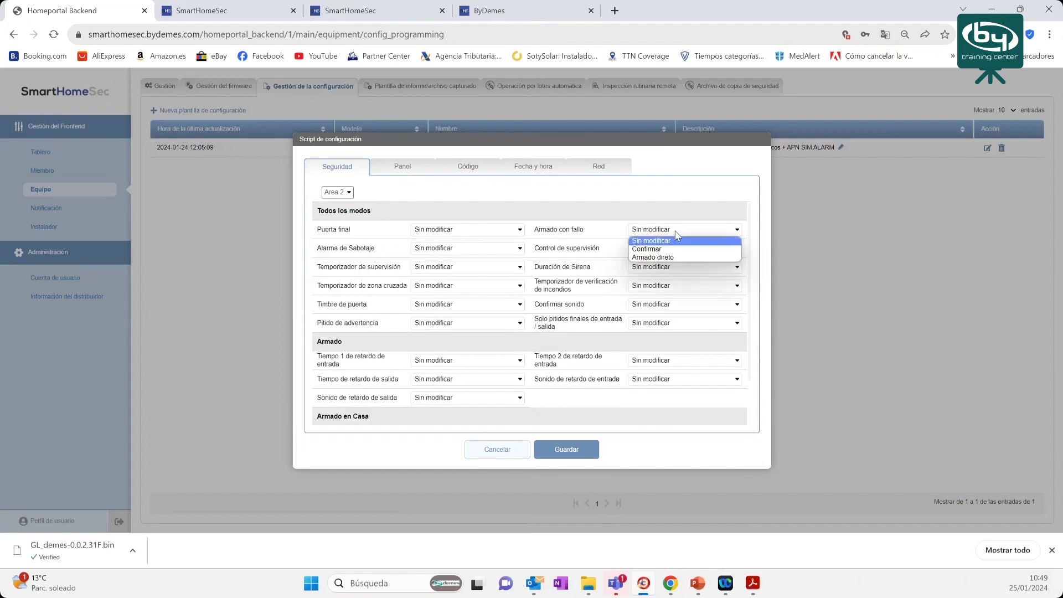
click(667, 258)
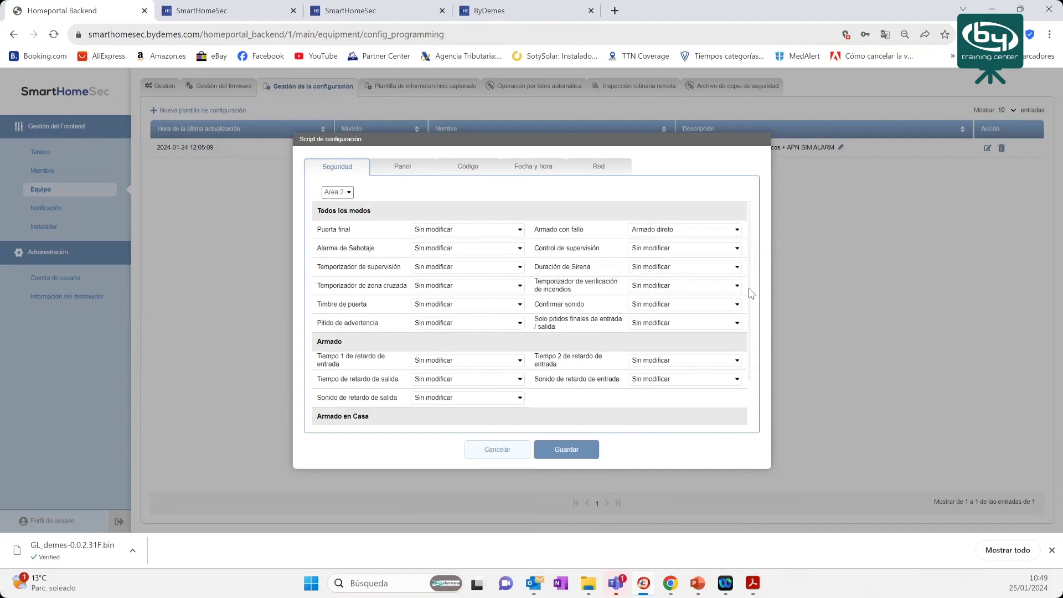
click(700, 325)
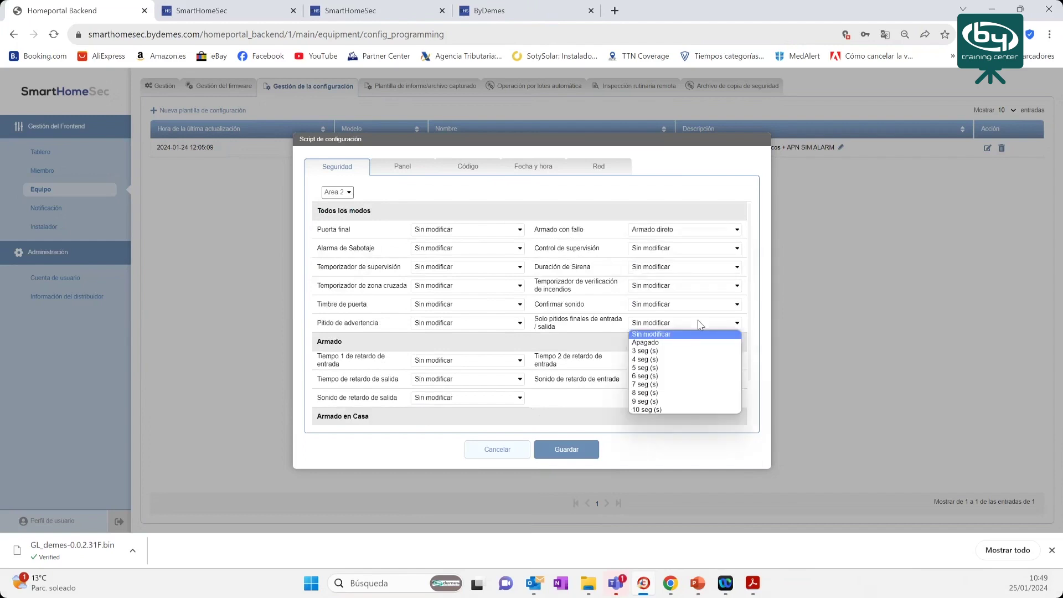
click(671, 344)
click(659, 268)
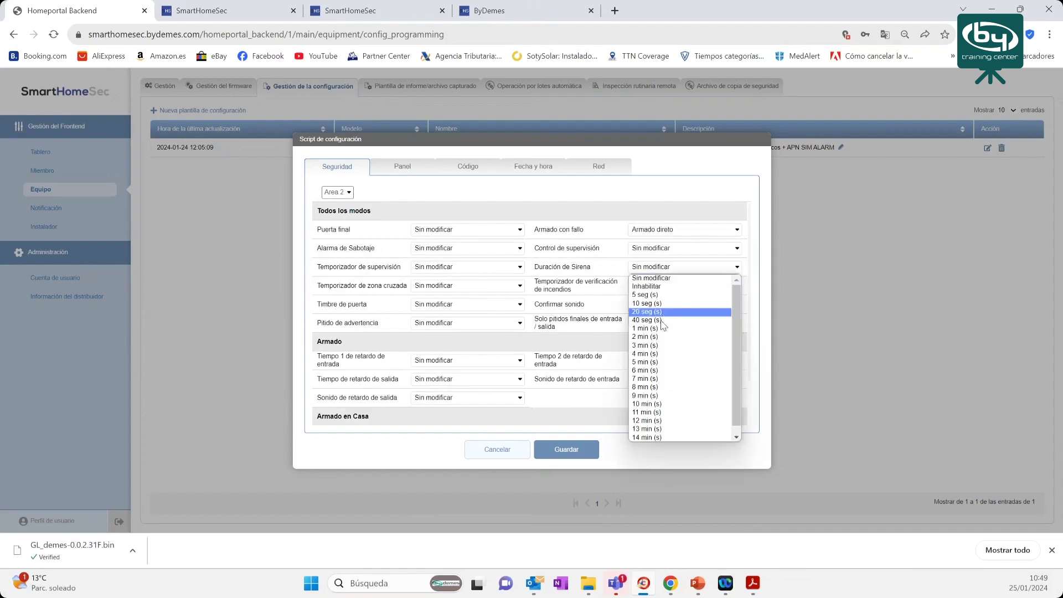
click(661, 320)
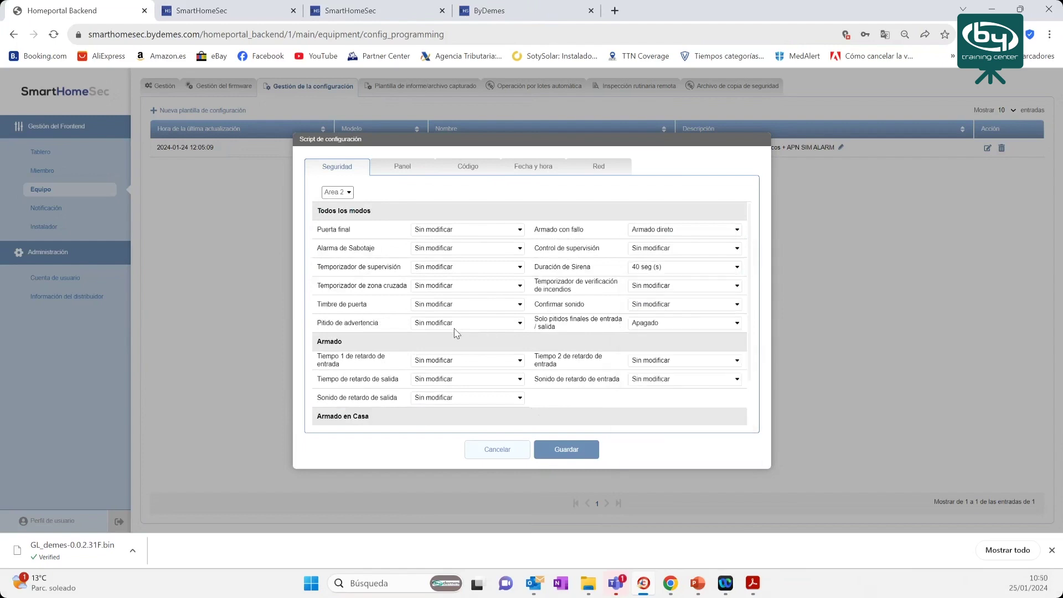
- Set Area 2's armed and home-armed entry 1 and exit delays all to 10 seg (s)
scroll(457, 310, down, 1)
click(457, 308)
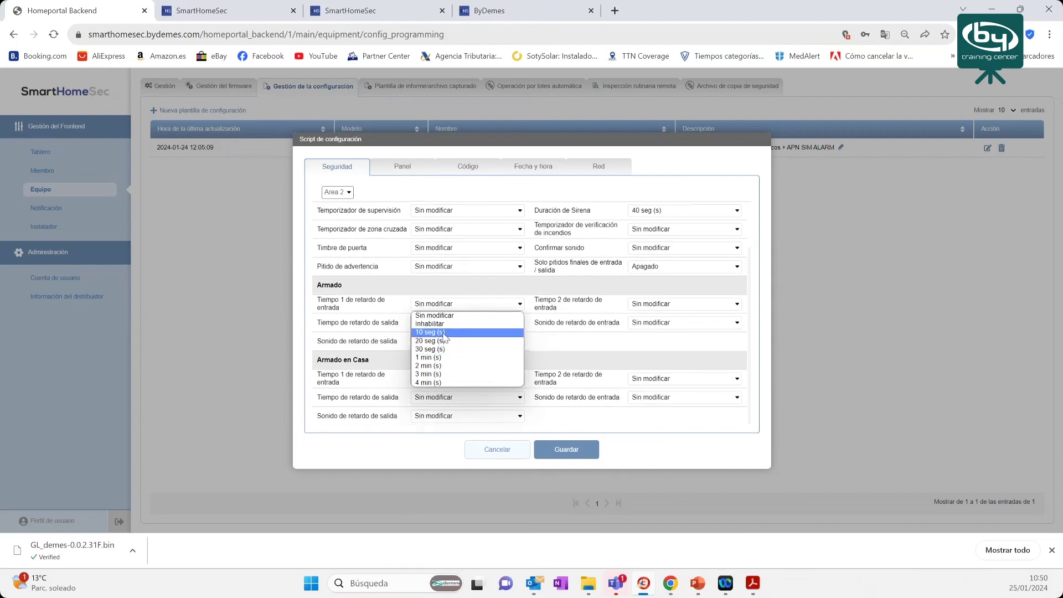
click(449, 329)
click(448, 329)
click(444, 353)
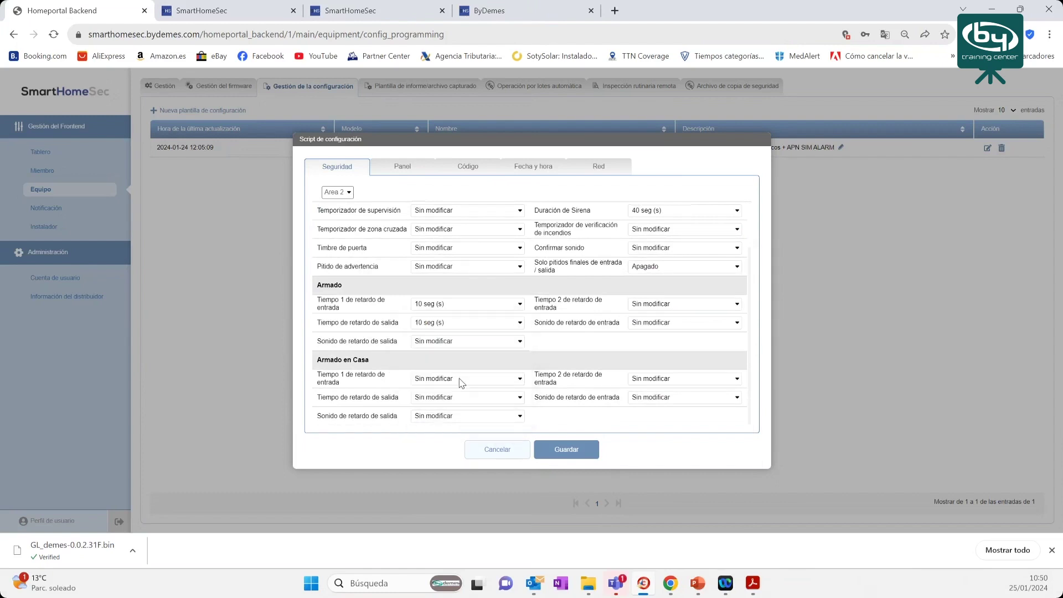
click(459, 379)
click(438, 408)
click(443, 397)
click(442, 426)
- In the template's Panel settings, set Polling con CRA to 3 min (s)
click(404, 167)
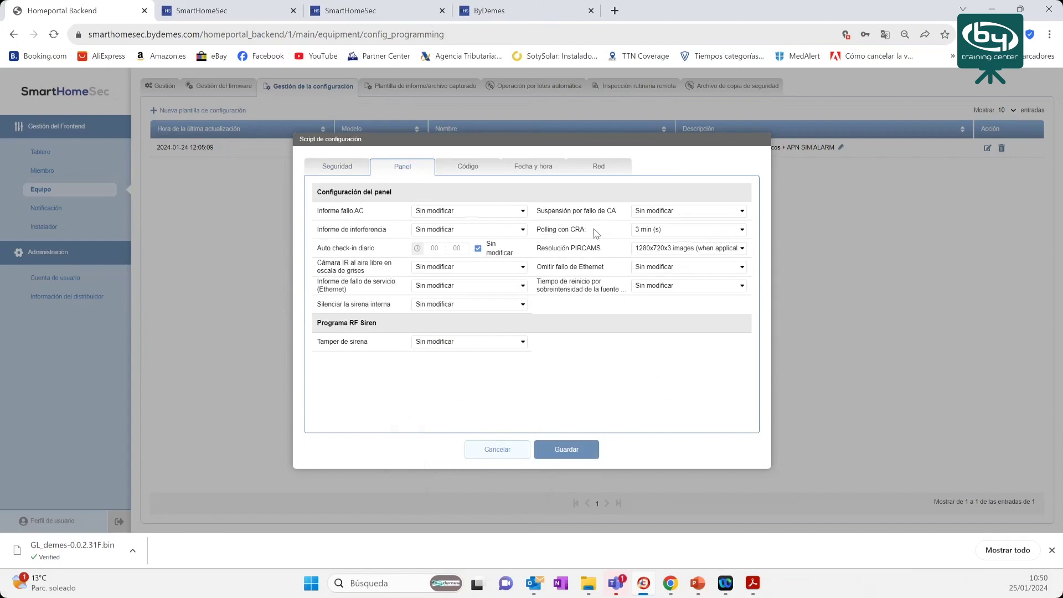
drag(595, 232, 541, 231)
click(649, 231)
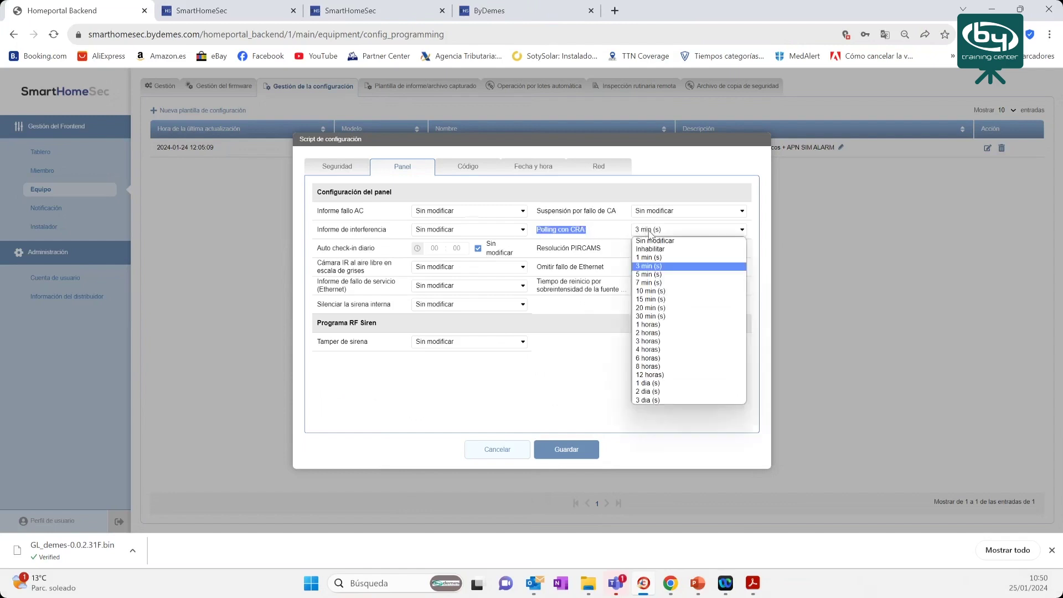
click(657, 266)
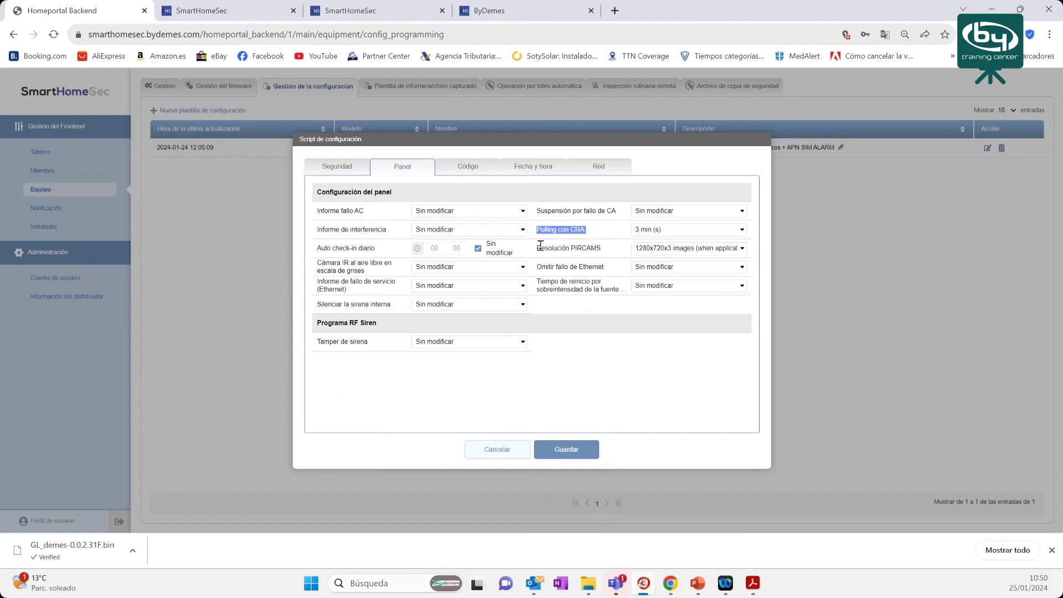
drag(539, 246, 669, 251)
click(669, 251)
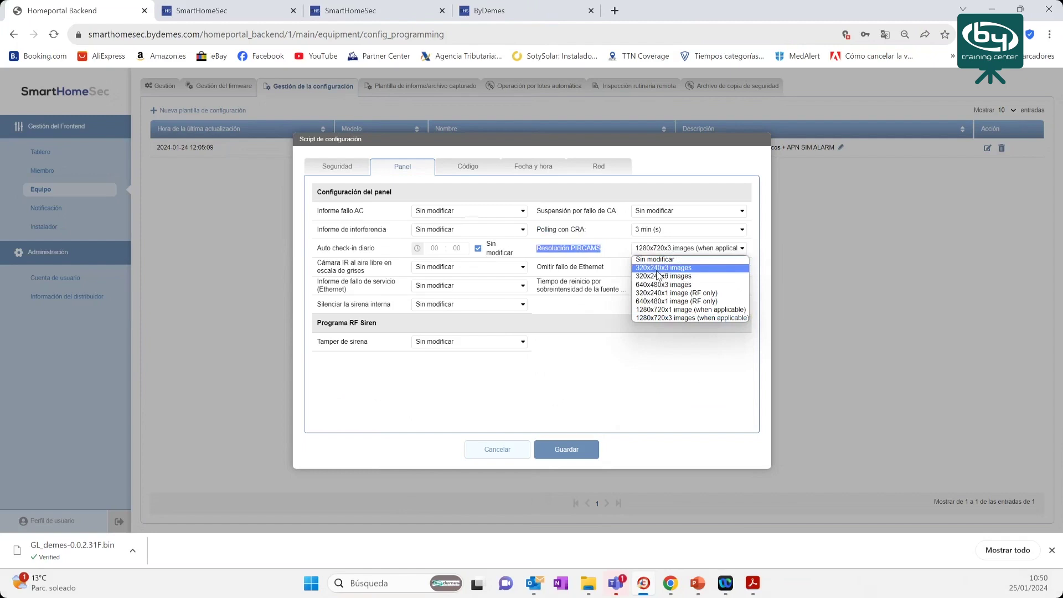
click(661, 269)
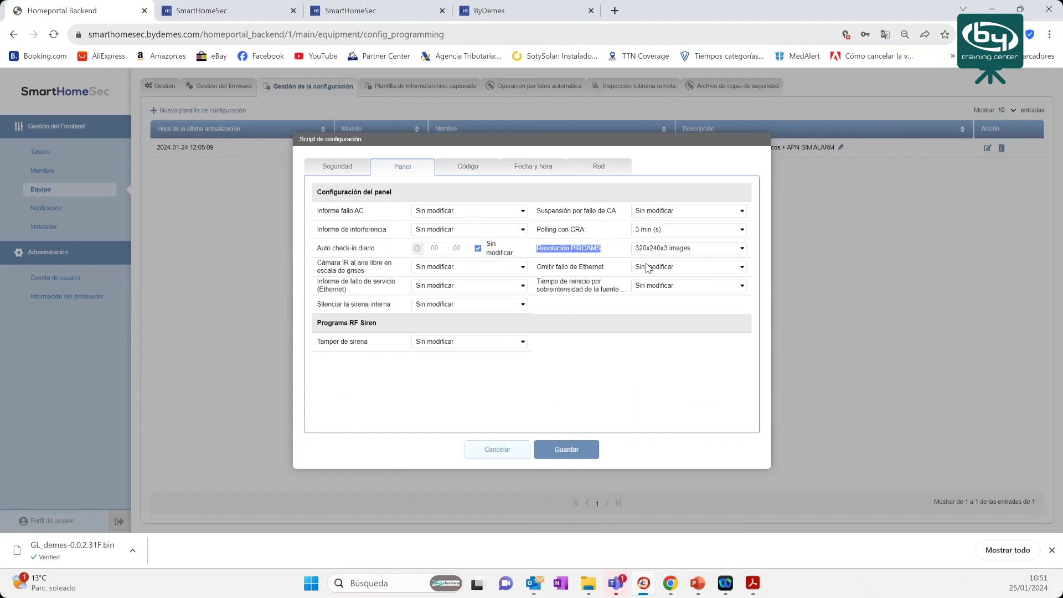
click(717, 250)
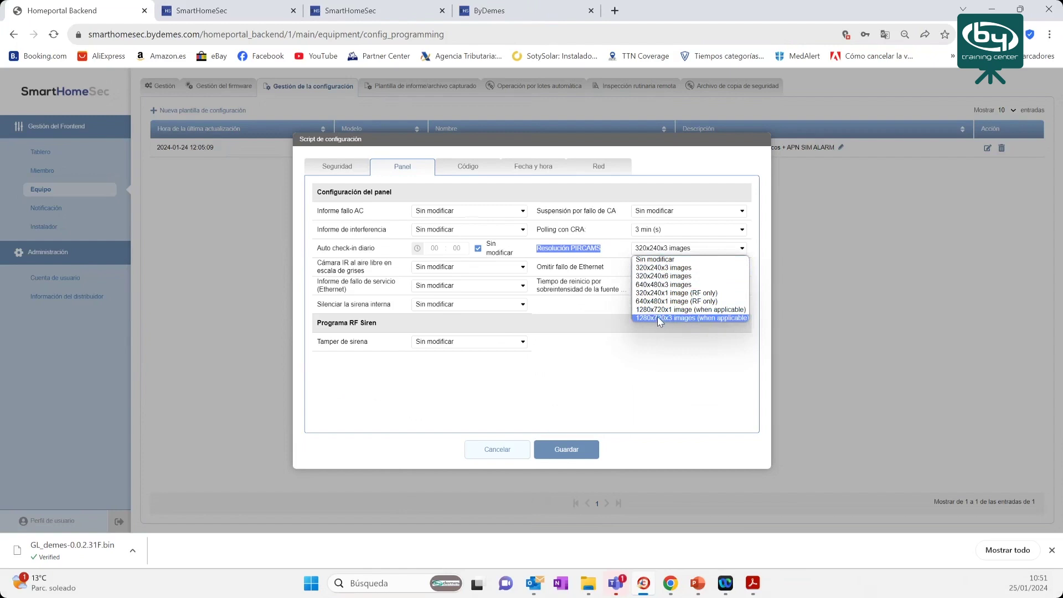
click(657, 317)
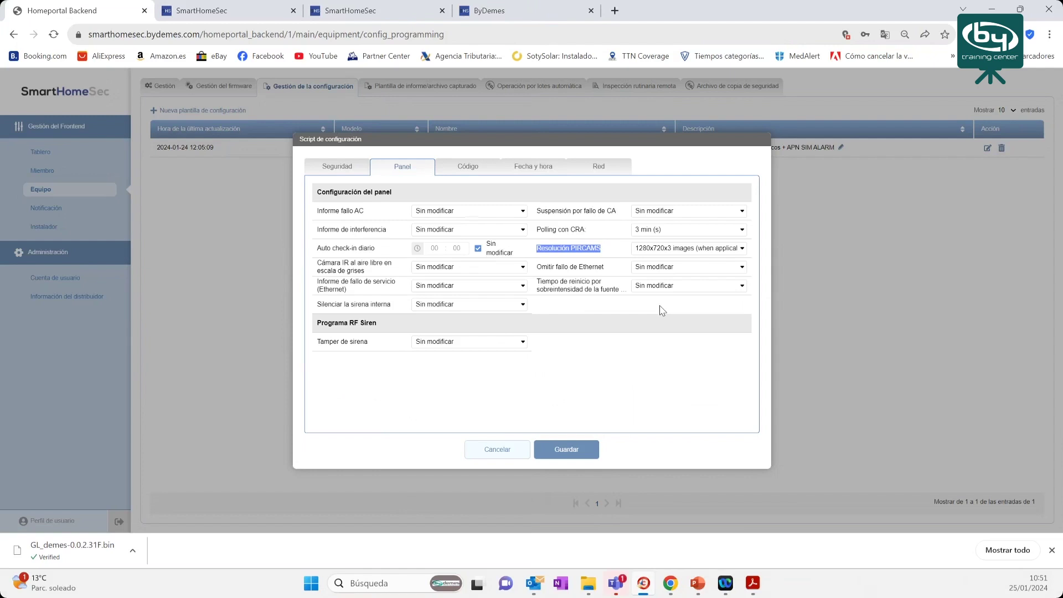
click(673, 251)
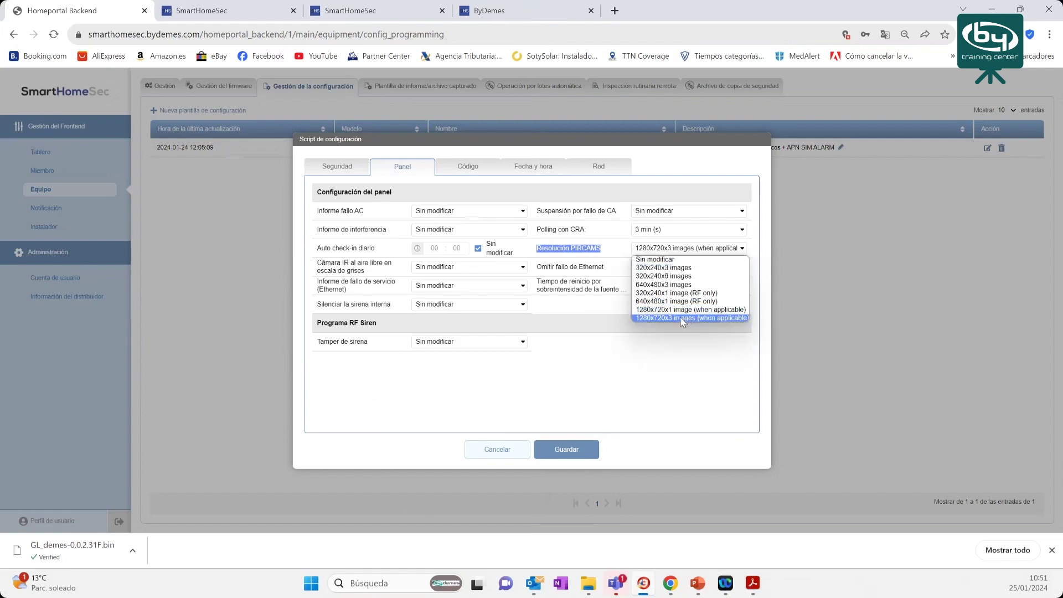
click(685, 318)
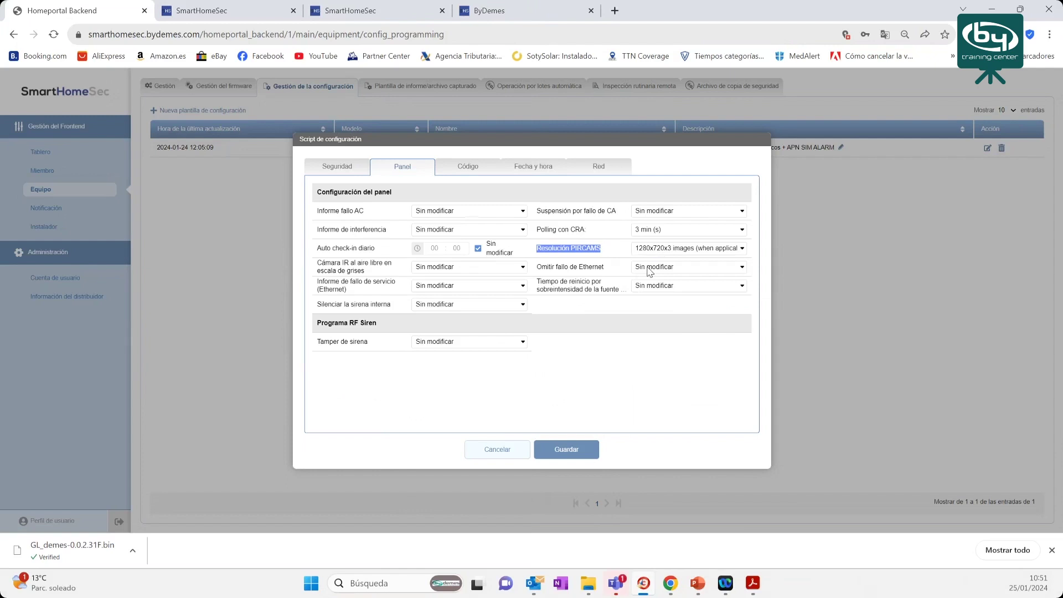
click(697, 249)
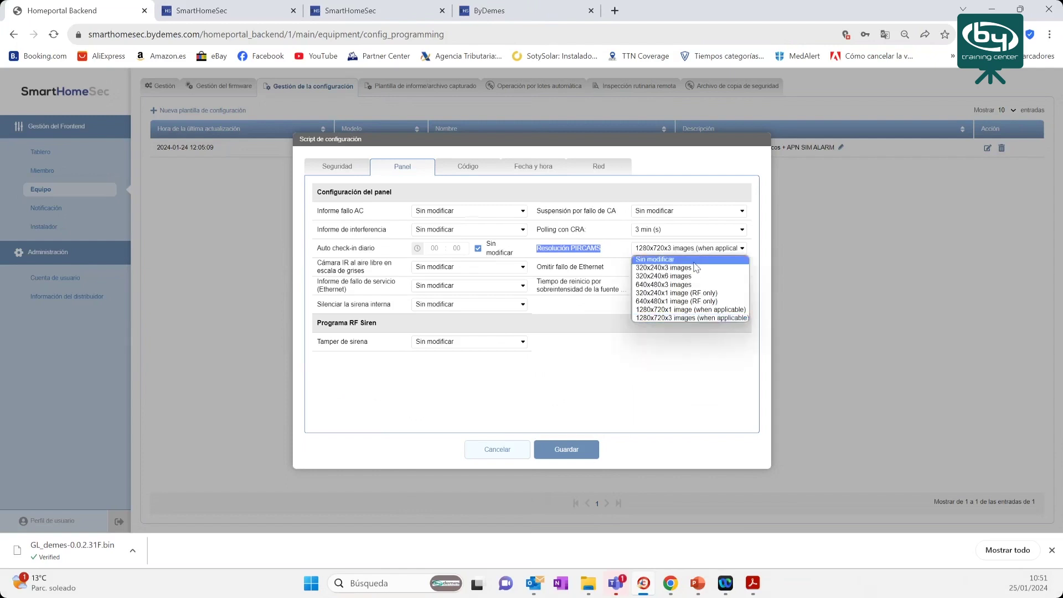
click(664, 268)
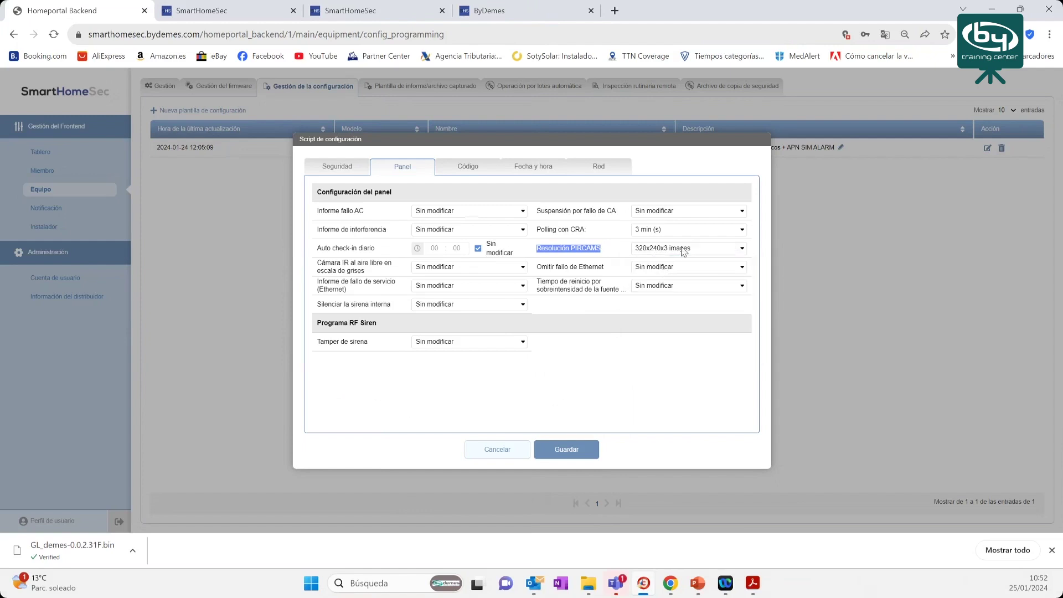
click(682, 250)
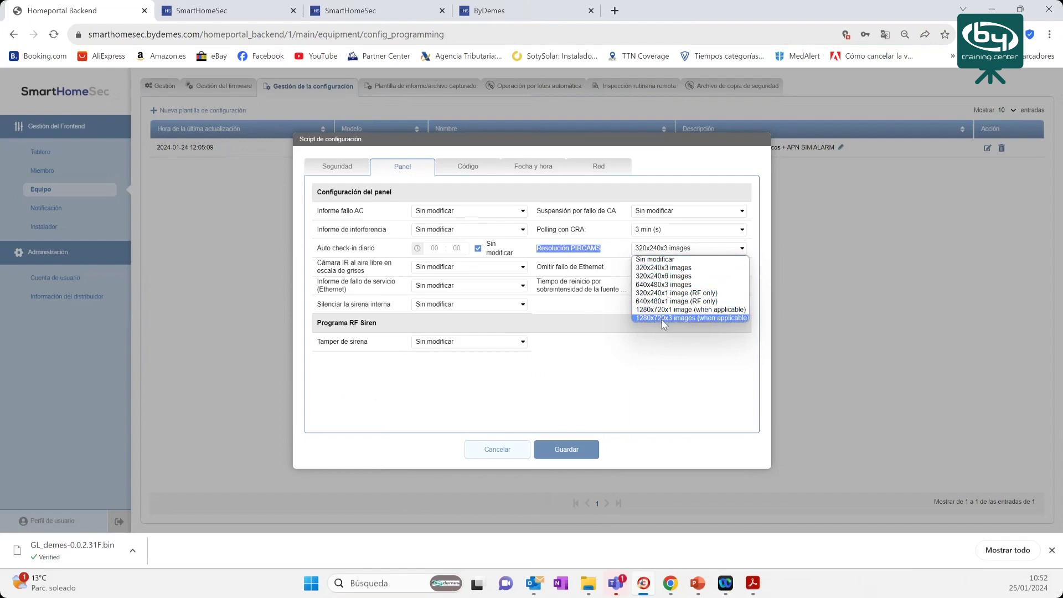
click(664, 319)
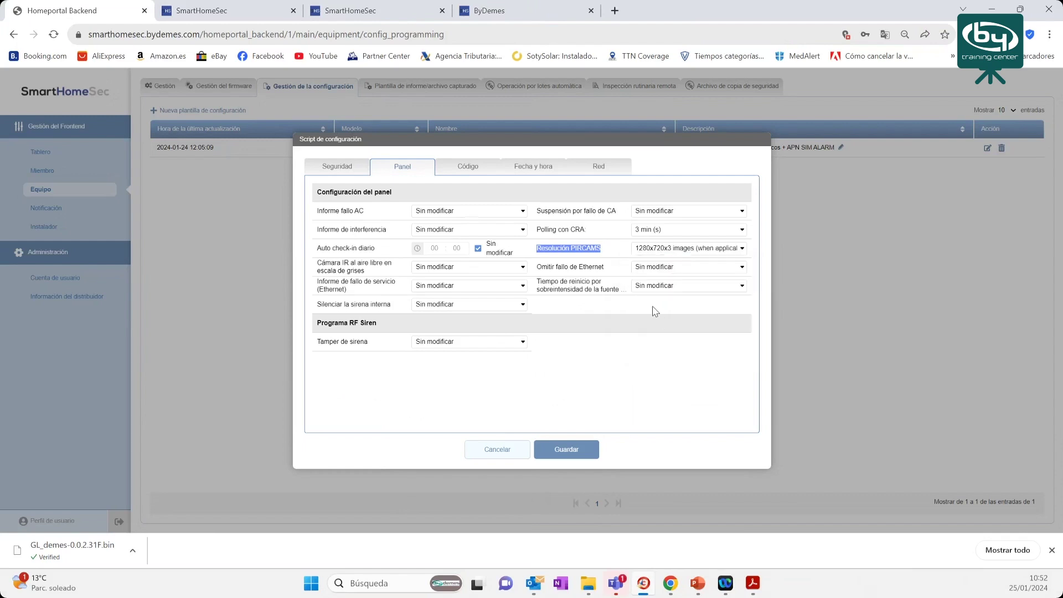
- Keep panel codes at Sin modificar and make user PINs editable for Area 1
click(481, 170)
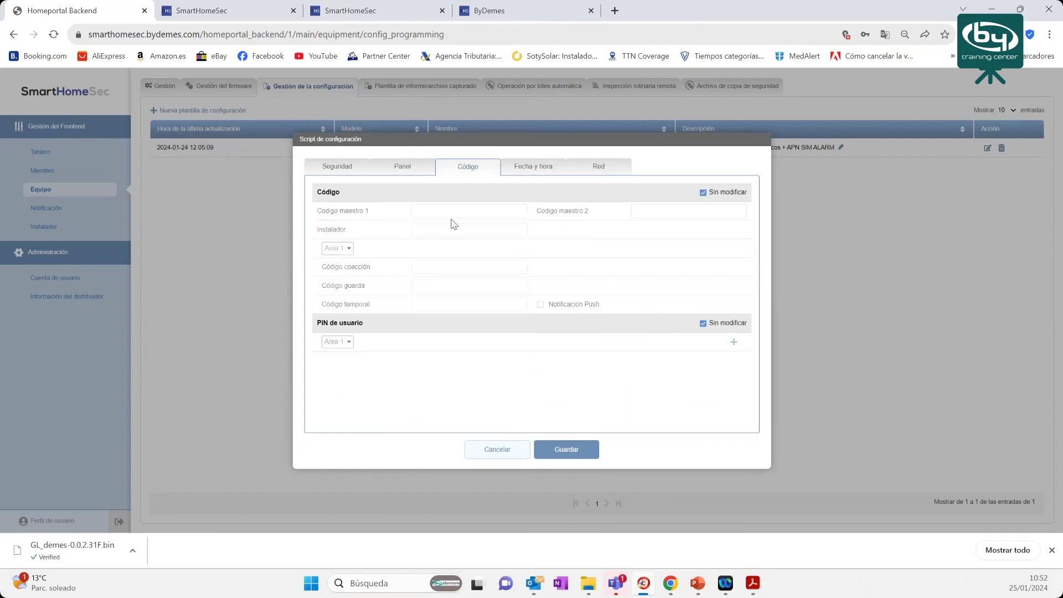
click(704, 193)
click(429, 229)
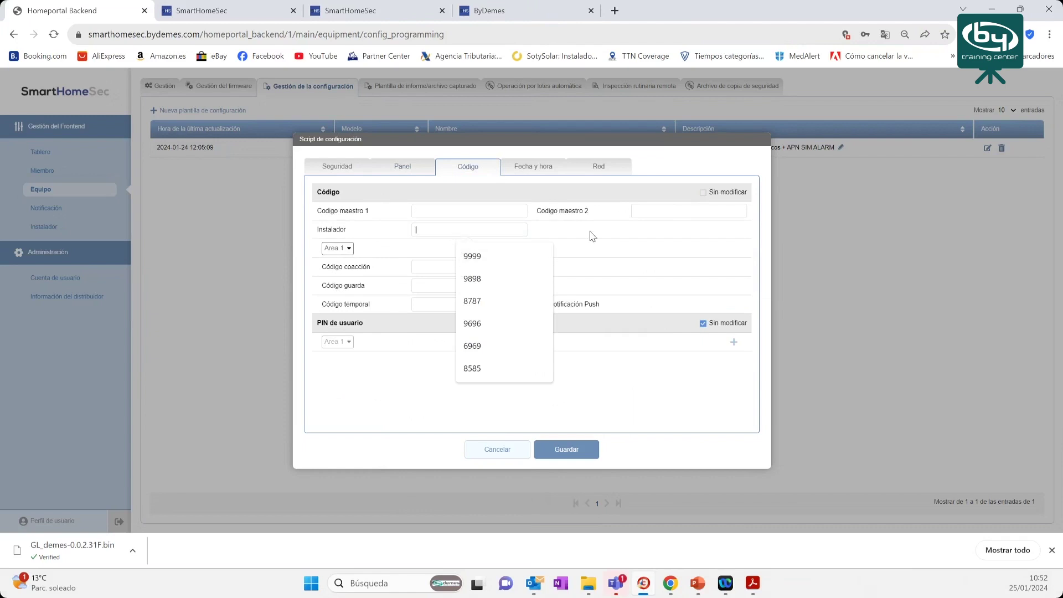
click(703, 193)
click(704, 323)
click(349, 342)
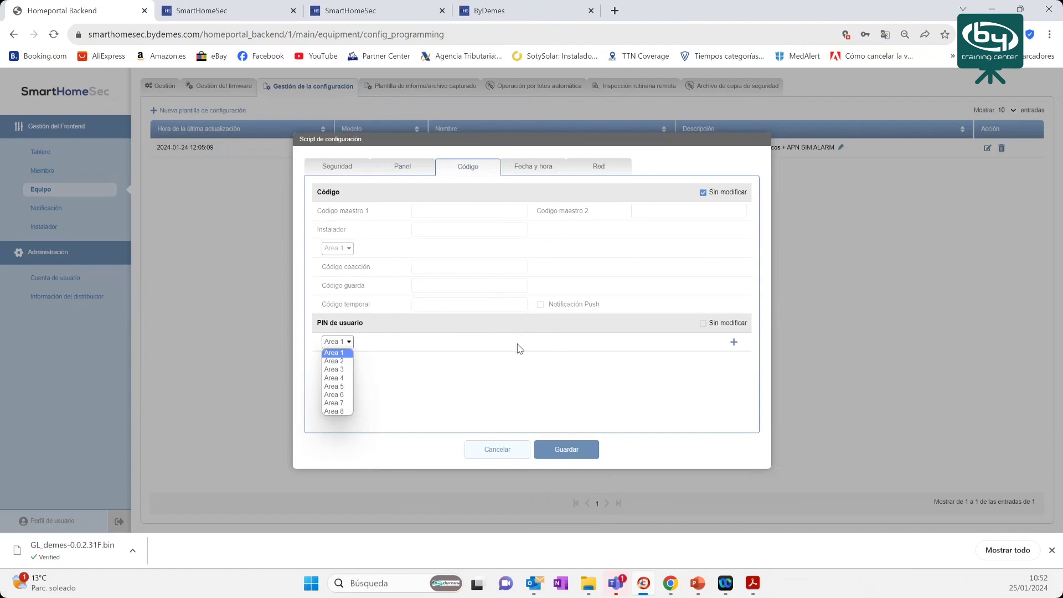
click(455, 331)
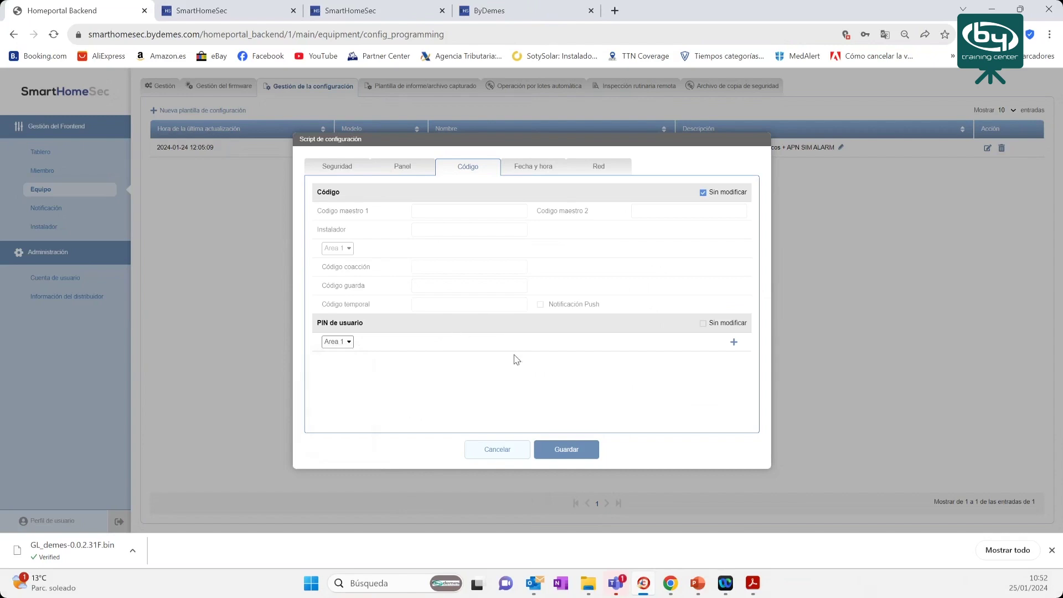
click(548, 167)
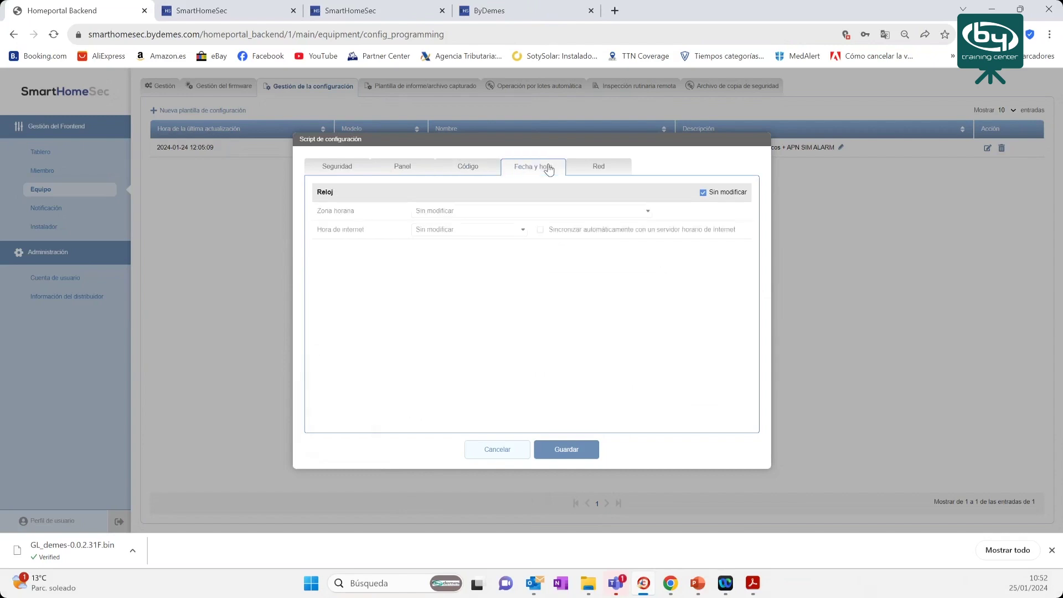
- Leave the GPRS APN iot.1nce.net editable on the Red tab and save the script
click(606, 172)
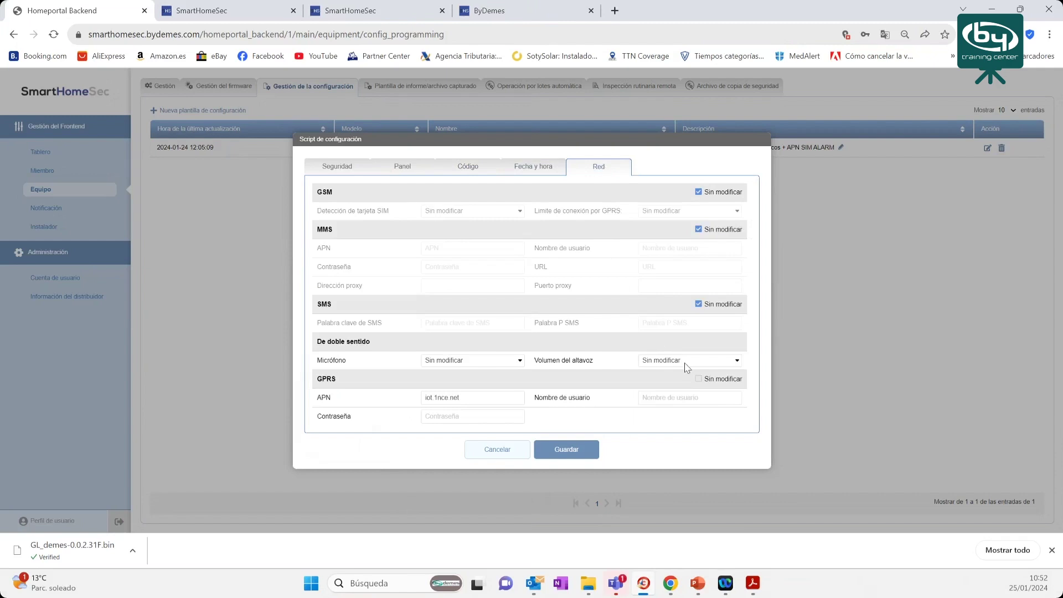
click(699, 379)
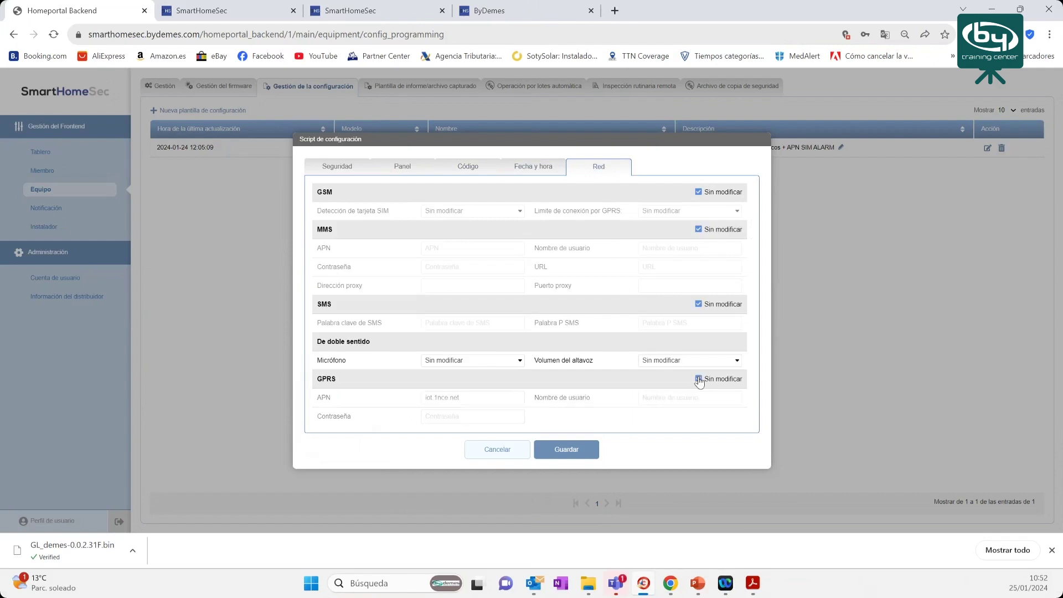
click(699, 379)
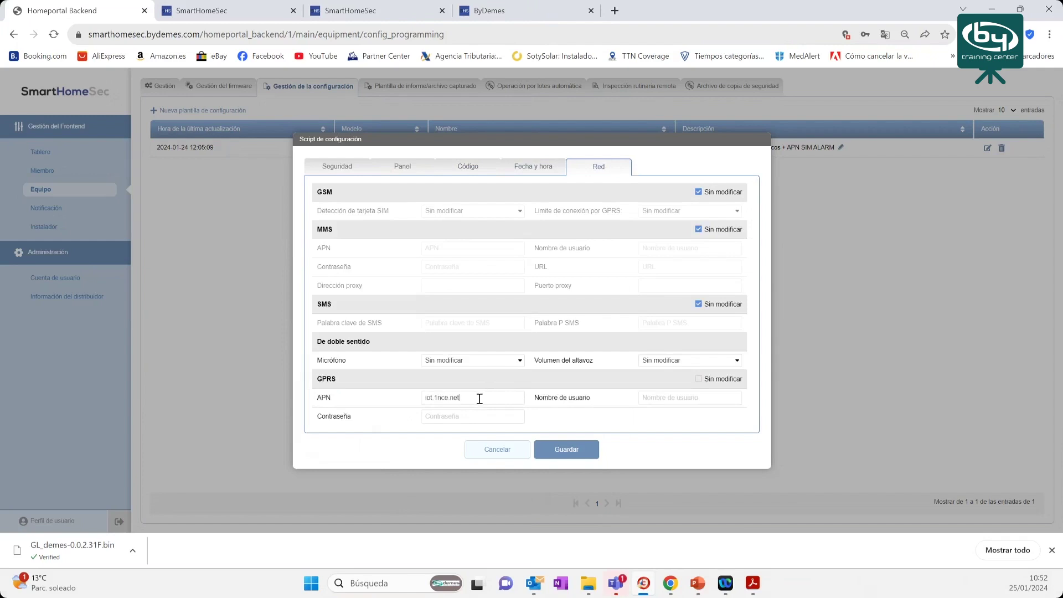
drag(472, 398, 413, 398)
click(561, 447)
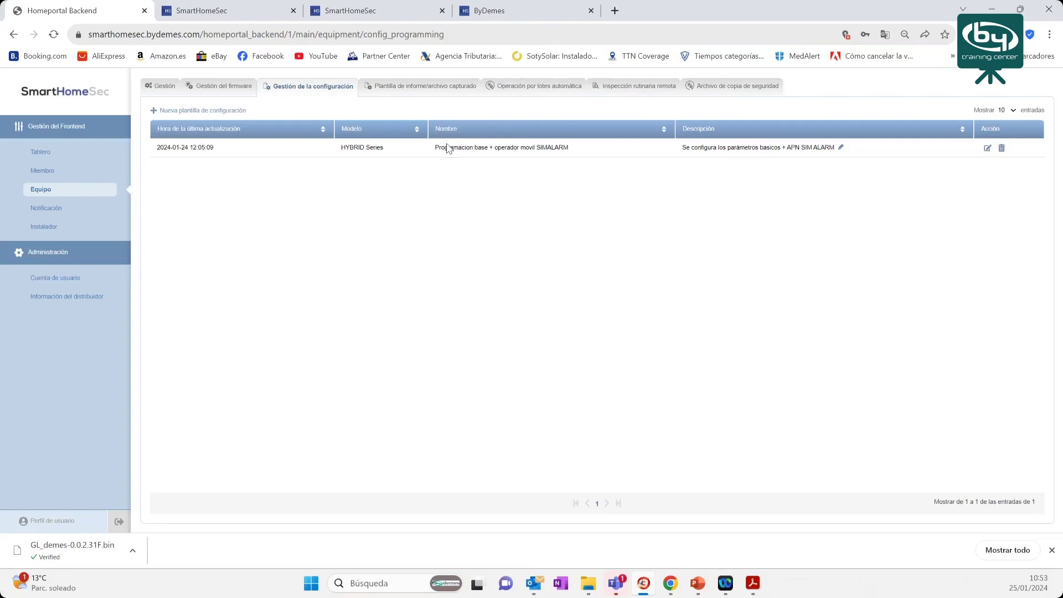
- Highlight the template name 'Programacion base + operador movil SIMALARM' in the list
drag(435, 149, 570, 153)
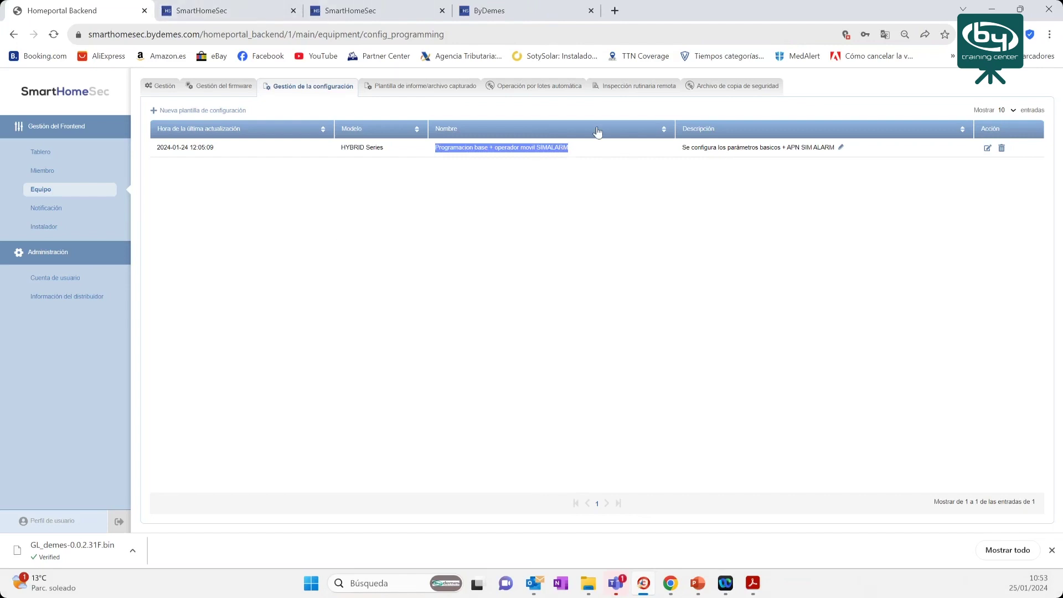
- Go to the third SmartHomeSec portal tab and bring up the Installer Login form
click(218, 14)
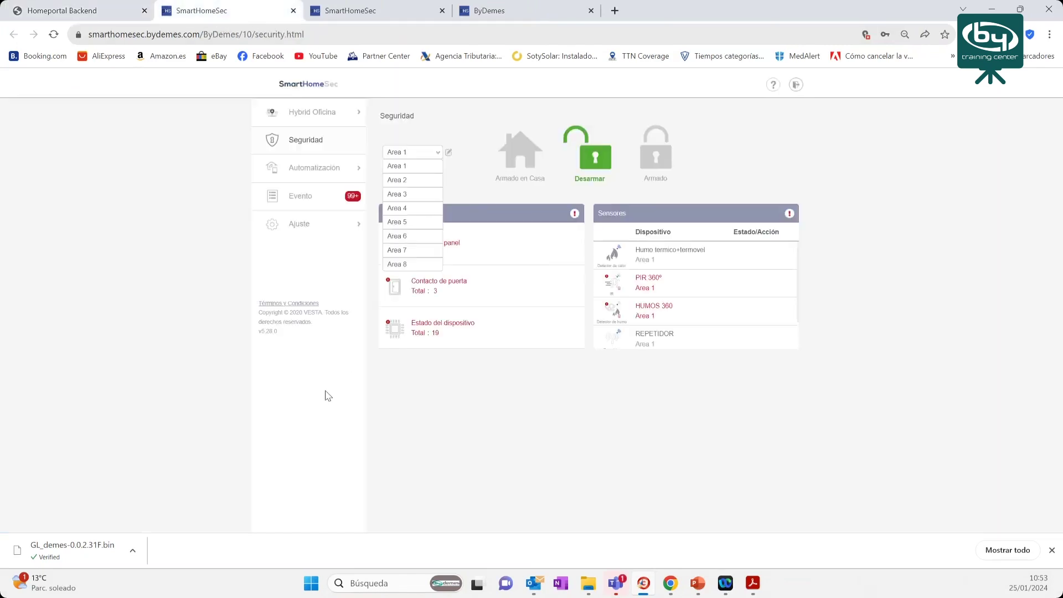
click(347, 13)
click(549, 313)
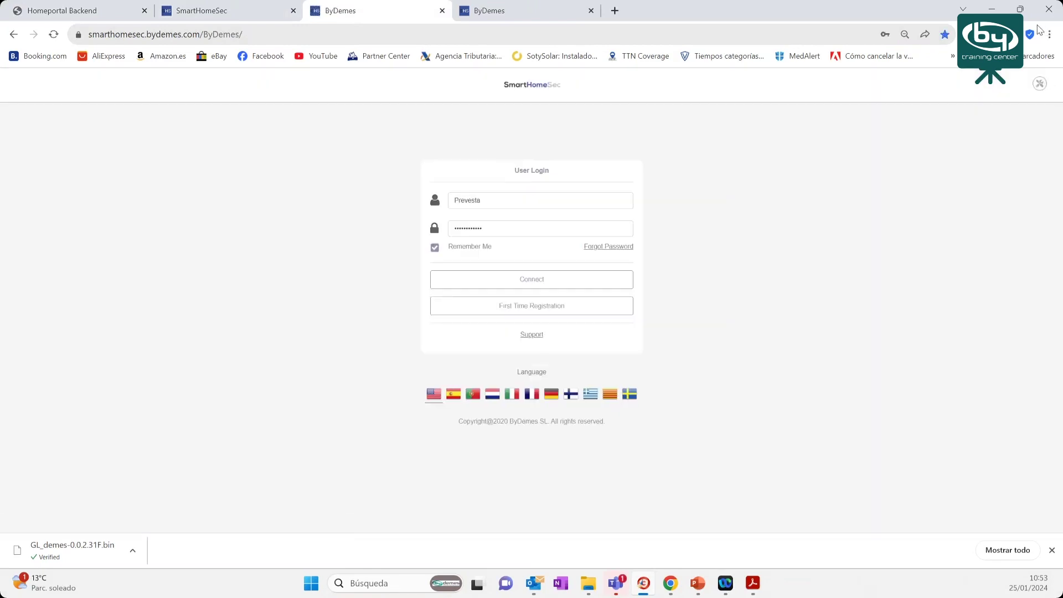
click(1040, 84)
- Sign in with the installer username and password
drag(501, 203, 443, 196)
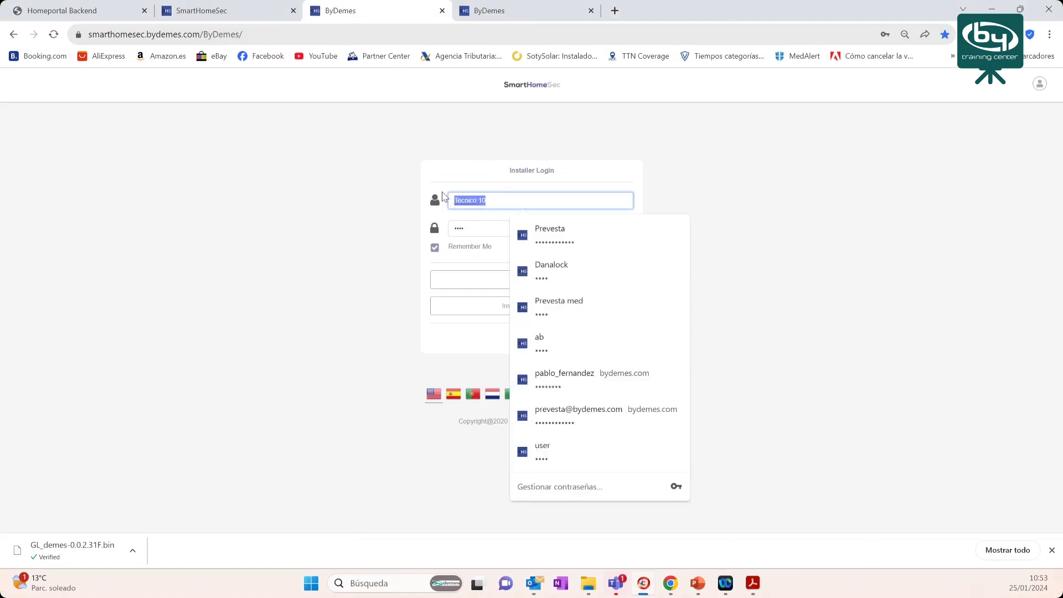
text(Prevesta)
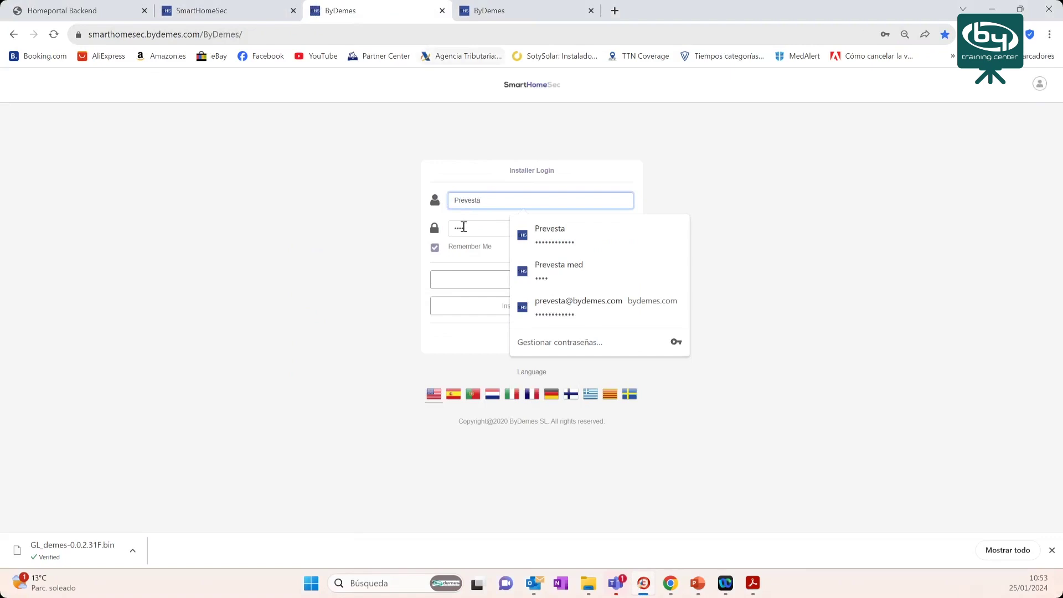
click(463, 226)
text(******)
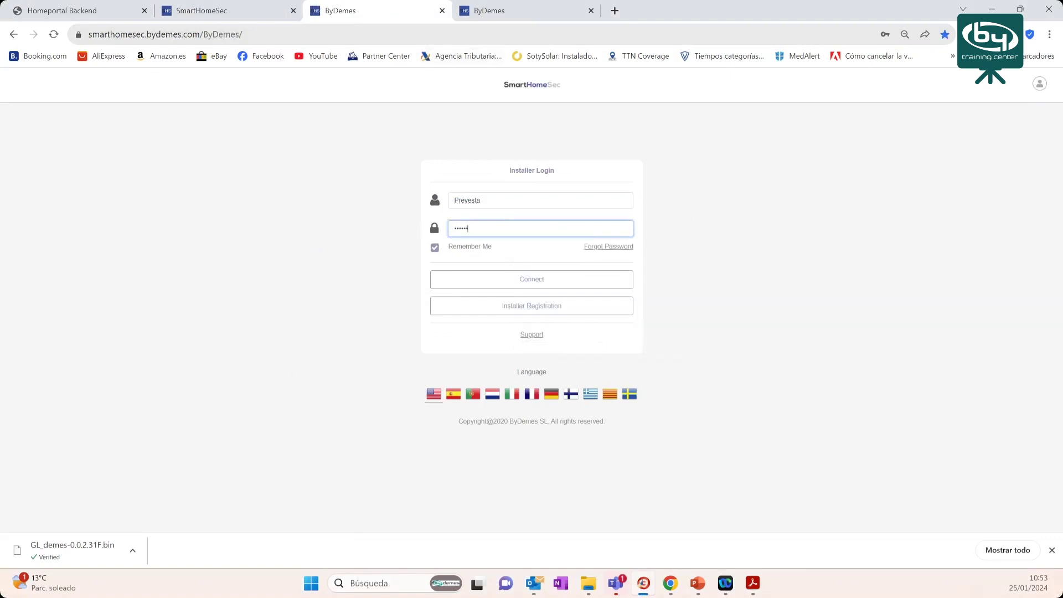
text(******)
key(Return)
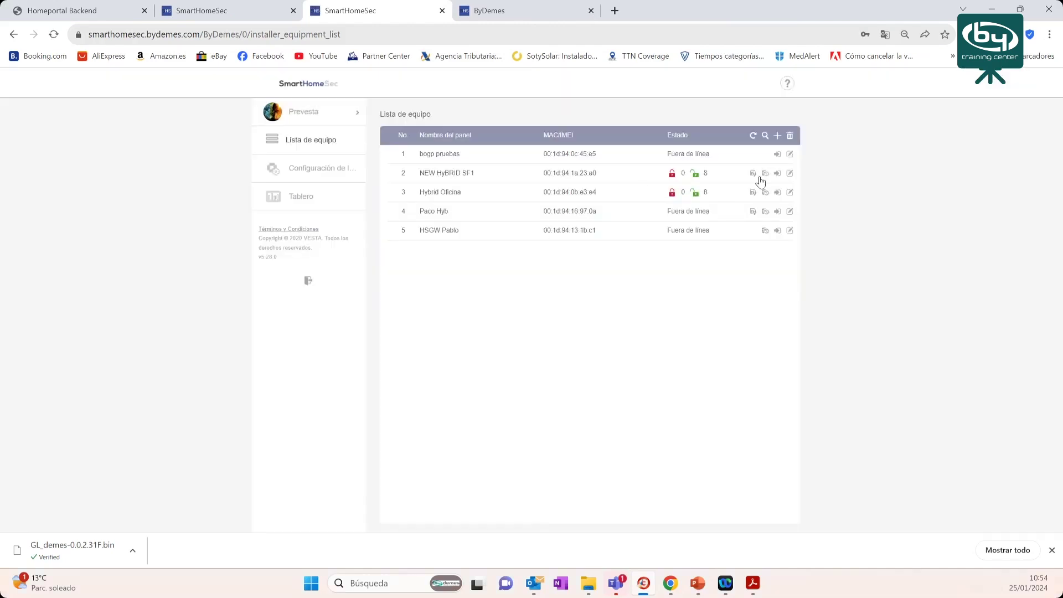
click(777, 137)
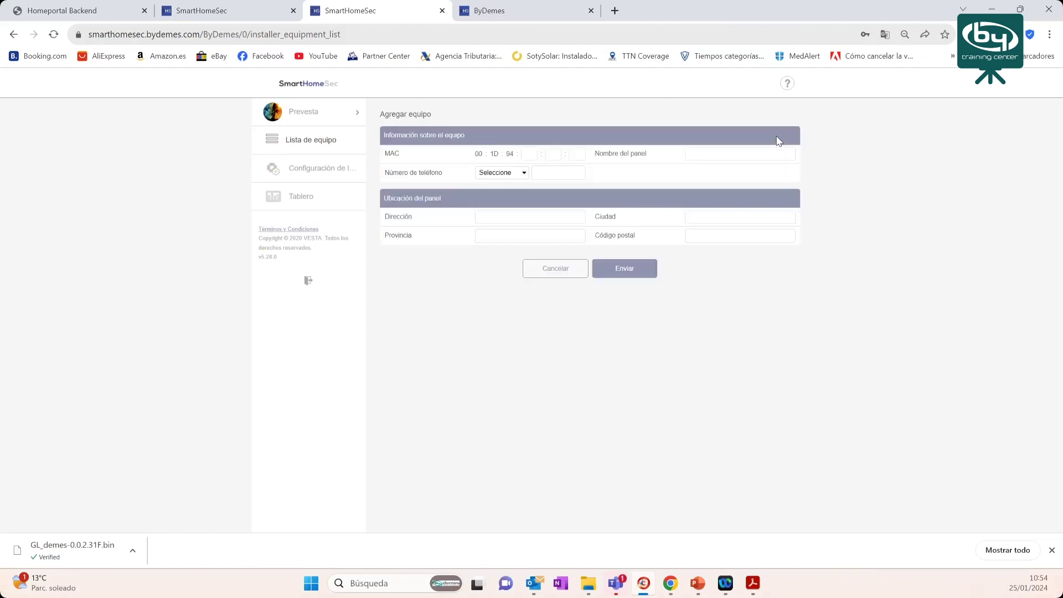
click(550, 154)
click(692, 155)
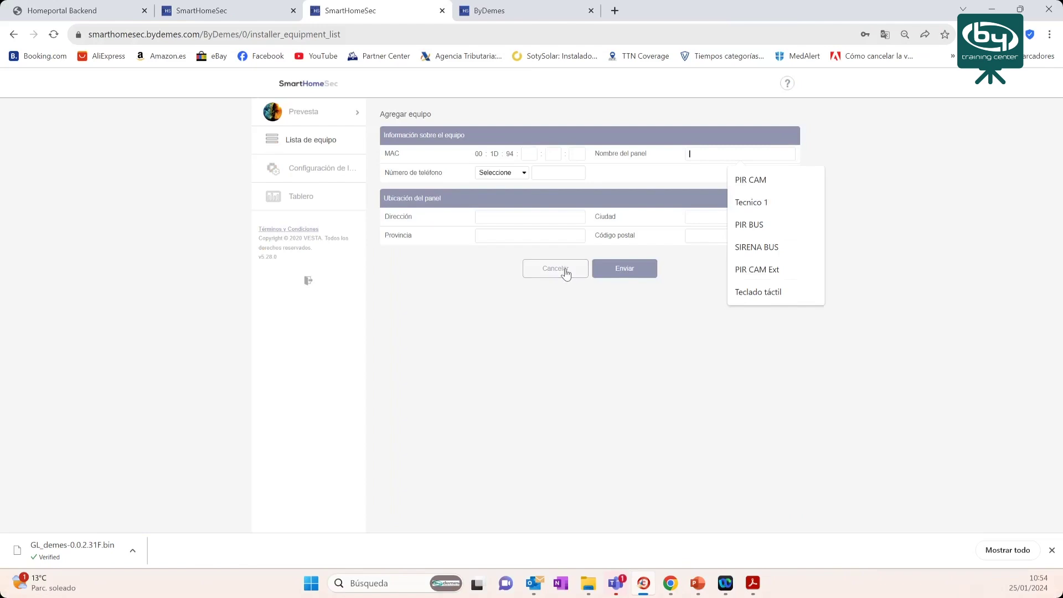
click(562, 268)
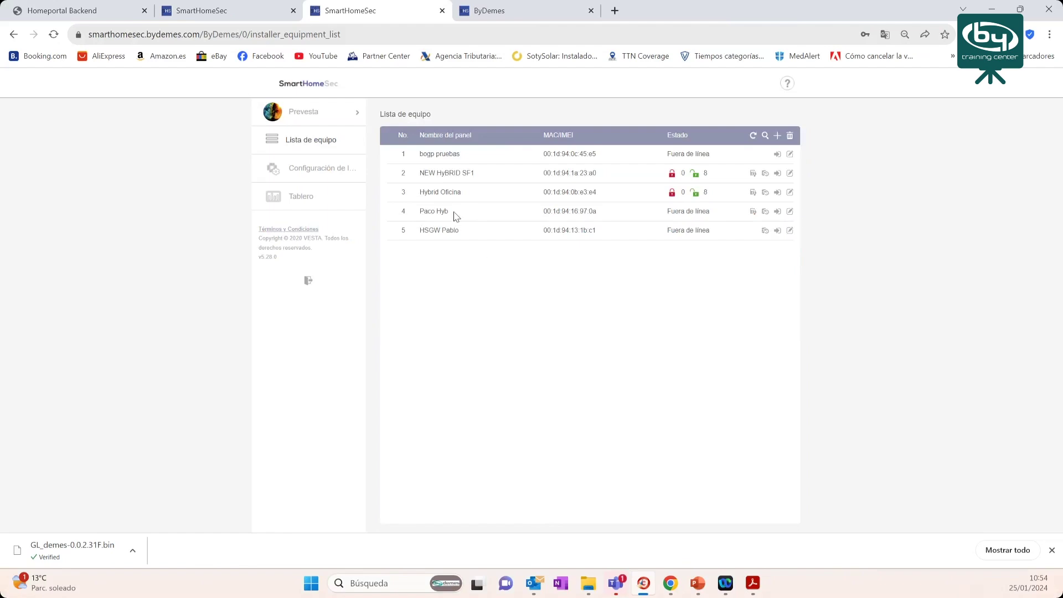
drag(420, 173, 471, 173)
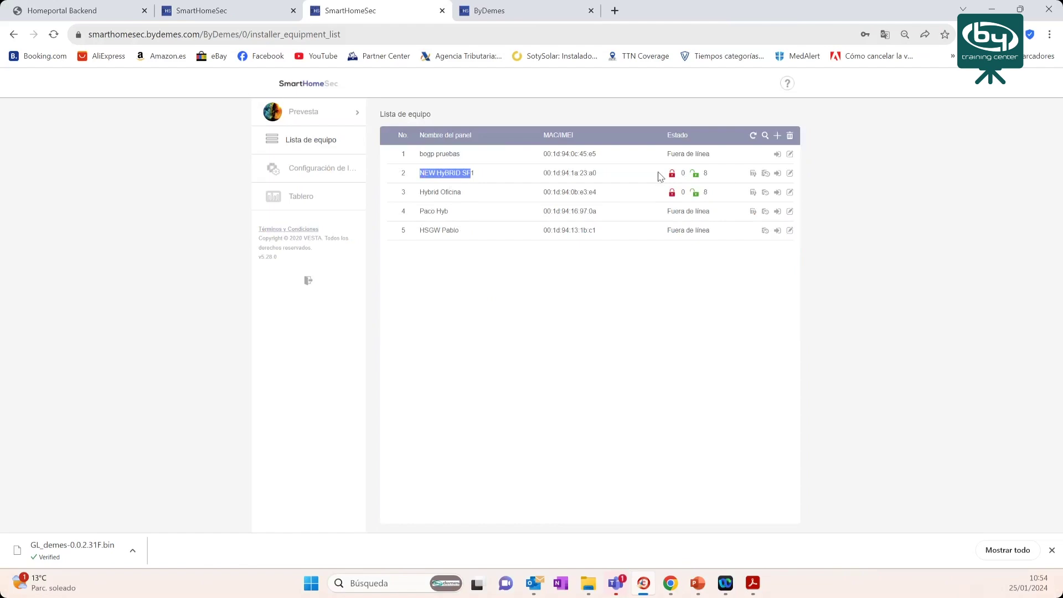
drag(421, 173, 481, 176)
click(298, 169)
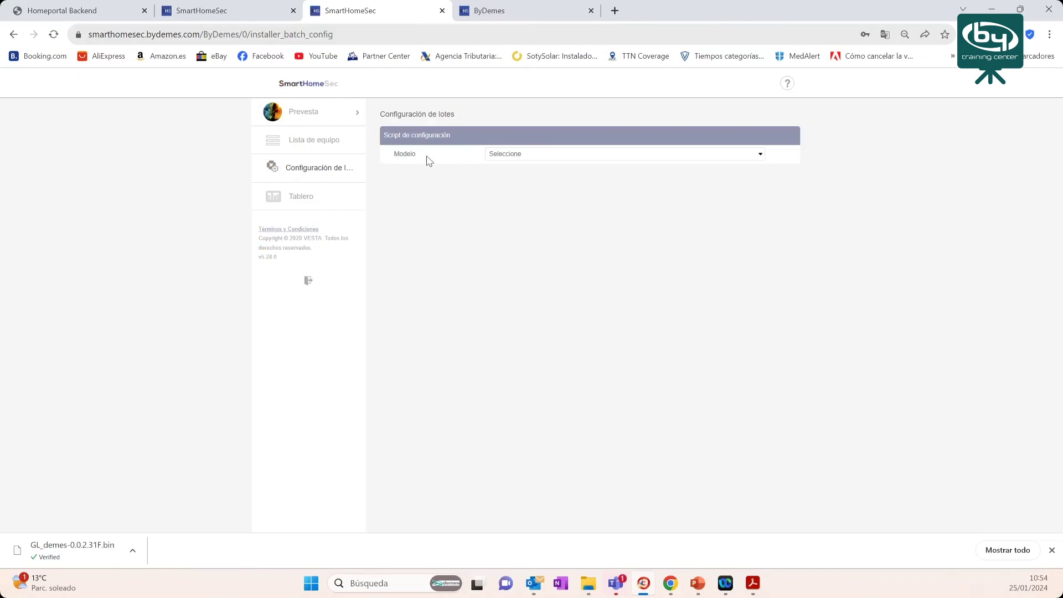
- Choose HYBRID/HSGW-IMAX Series and the SIMALARM base-programming script, and tick panel NEW HyBRID SF1
click(559, 159)
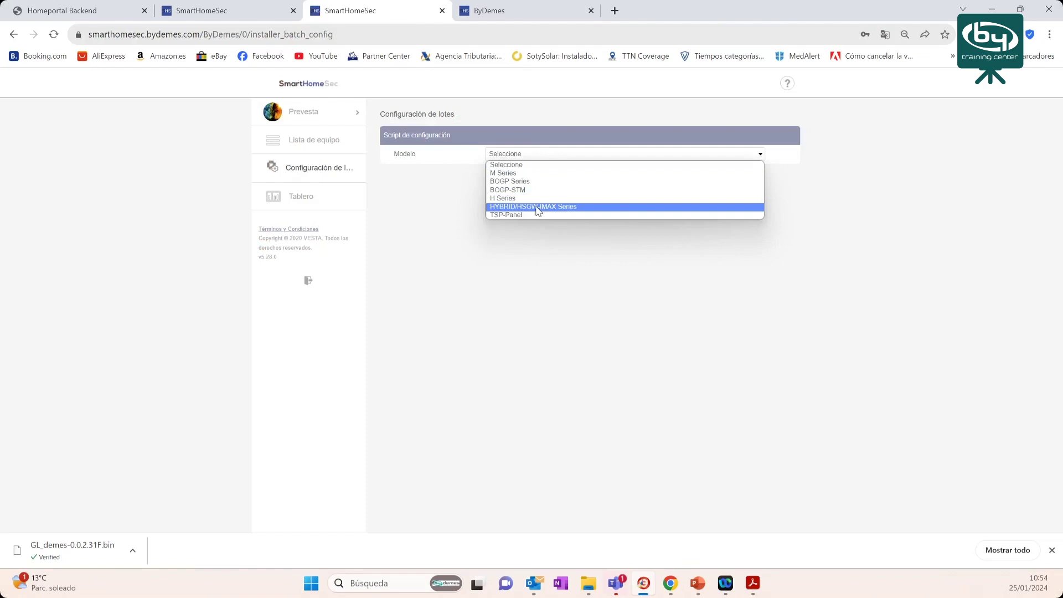
click(538, 207)
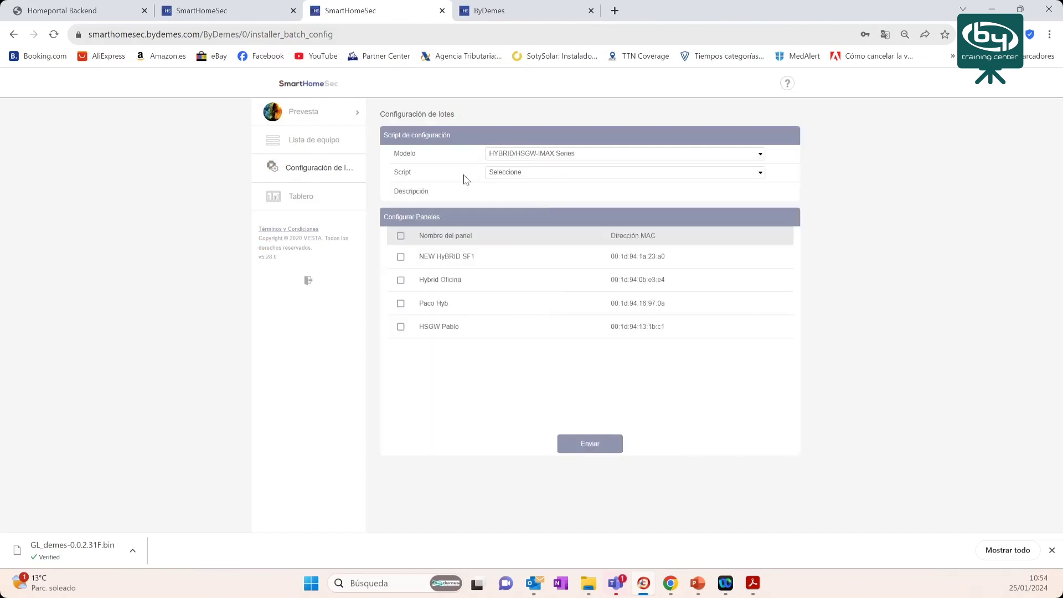
drag(398, 169, 466, 178)
click(525, 175)
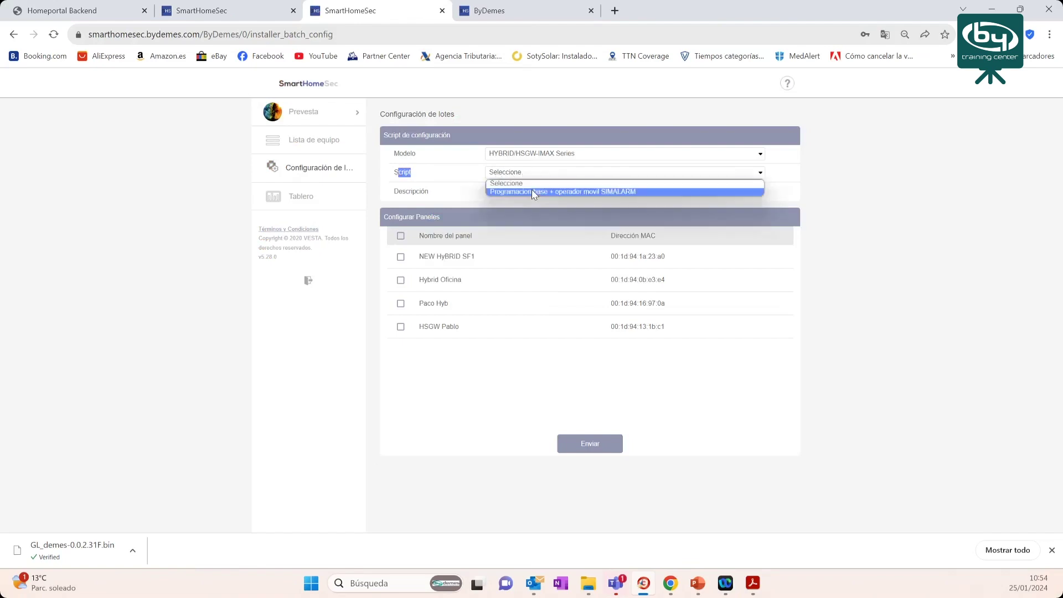
click(523, 173)
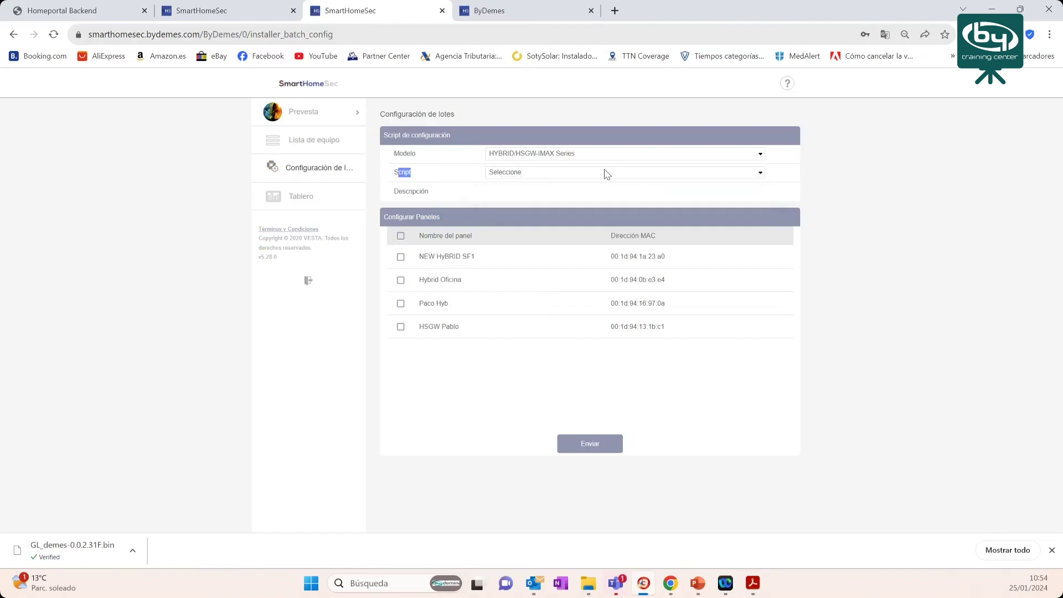
click(606, 173)
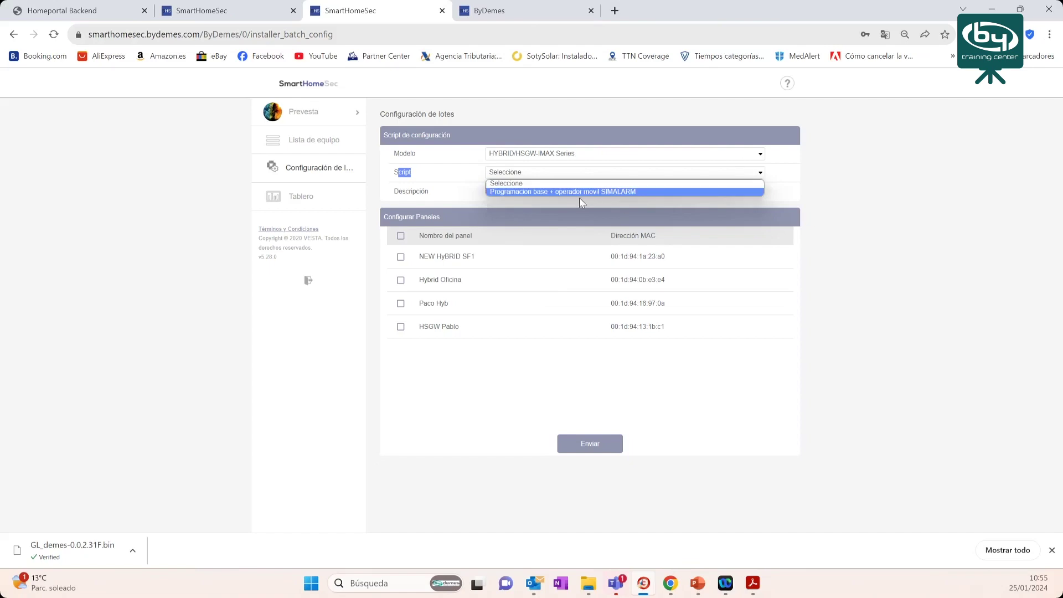
click(545, 192)
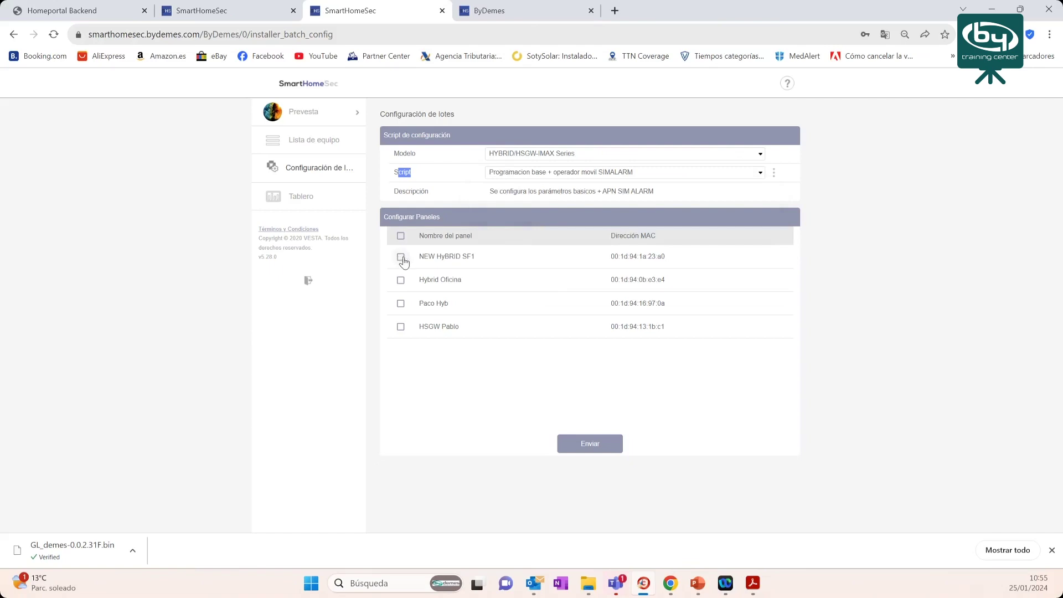
click(402, 259)
click(222, 12)
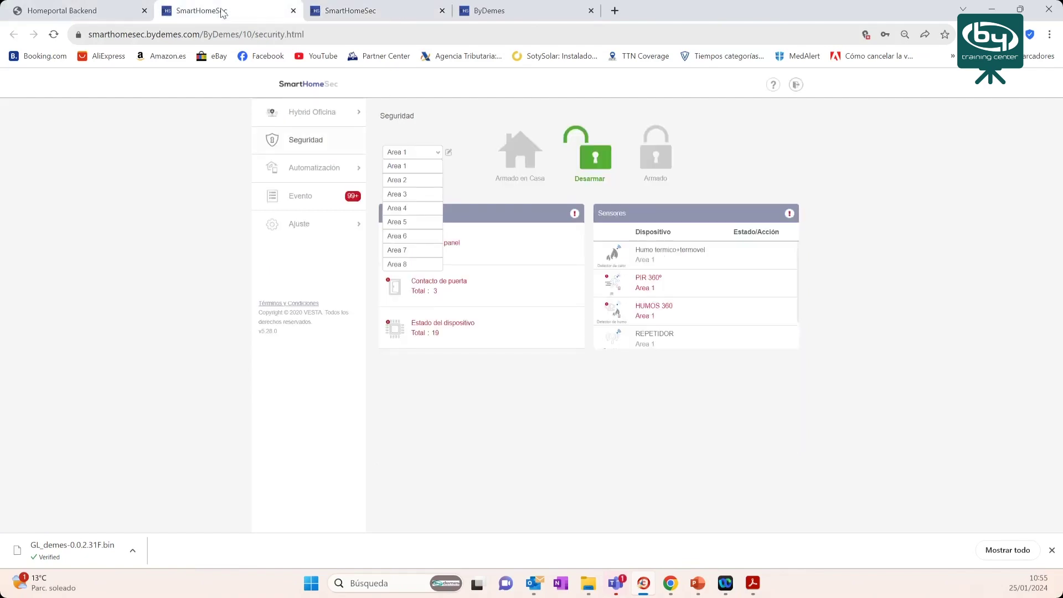
- Return to the Homeportal Backend tab's configuration management list
click(116, 12)
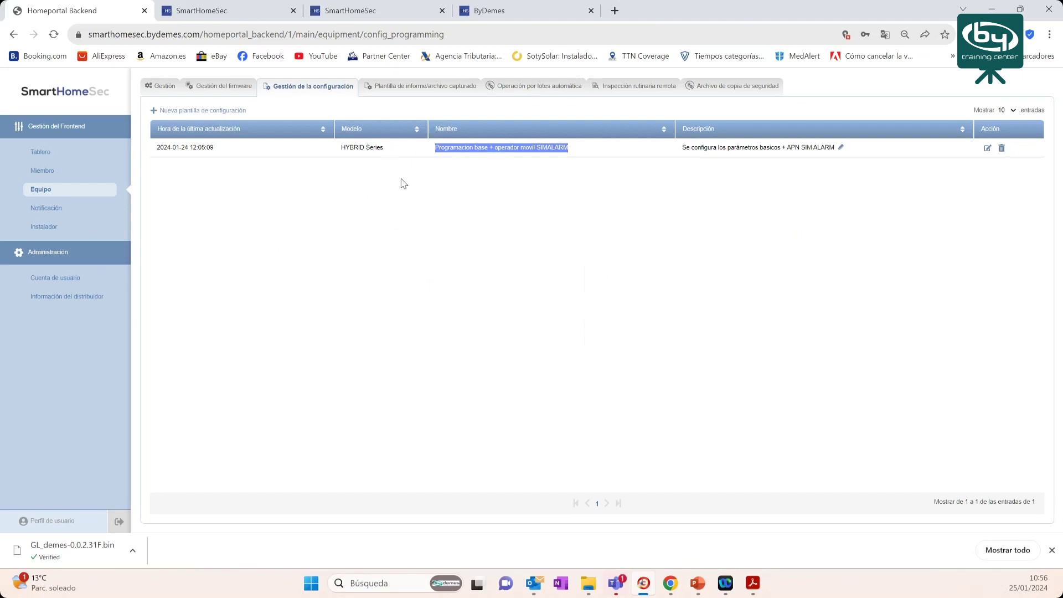
- Create a HYBRID/HSGW-IMAX Series template named 'Nuevo codigo instalador' with description 'kdsfk'
click(184, 113)
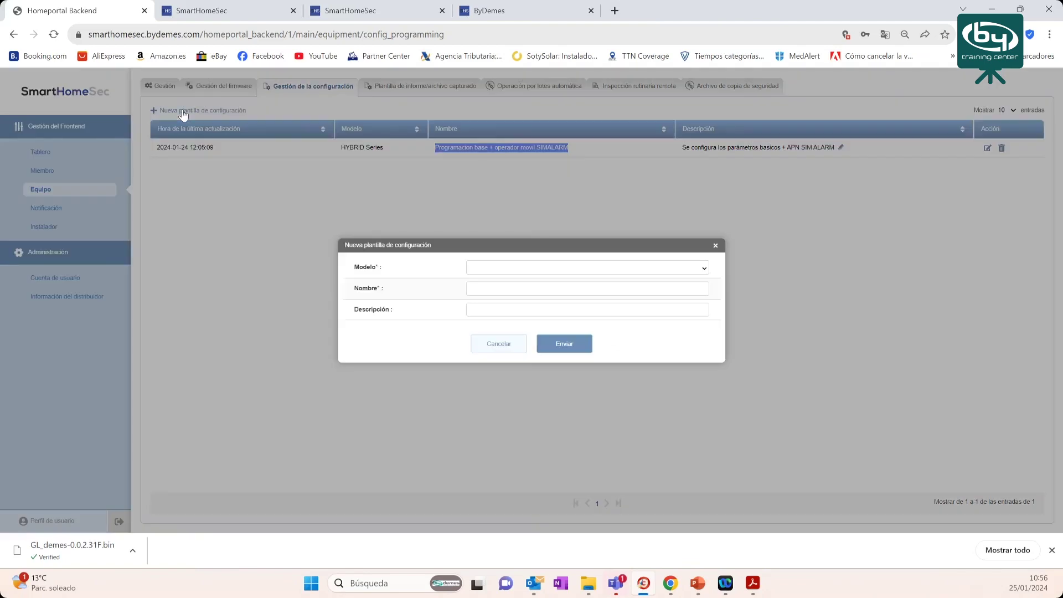
click(524, 267)
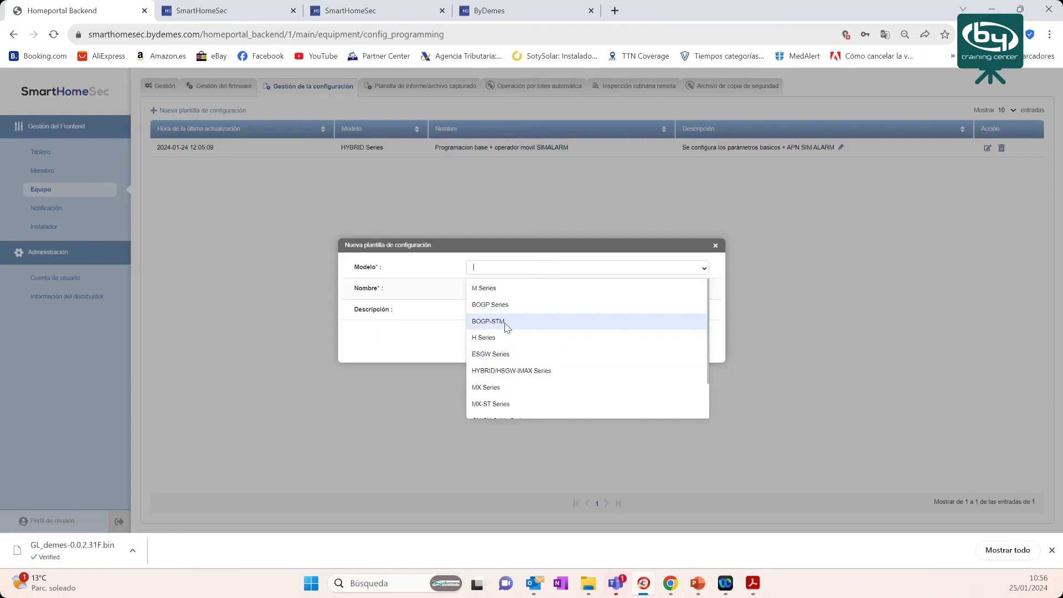
click(523, 370)
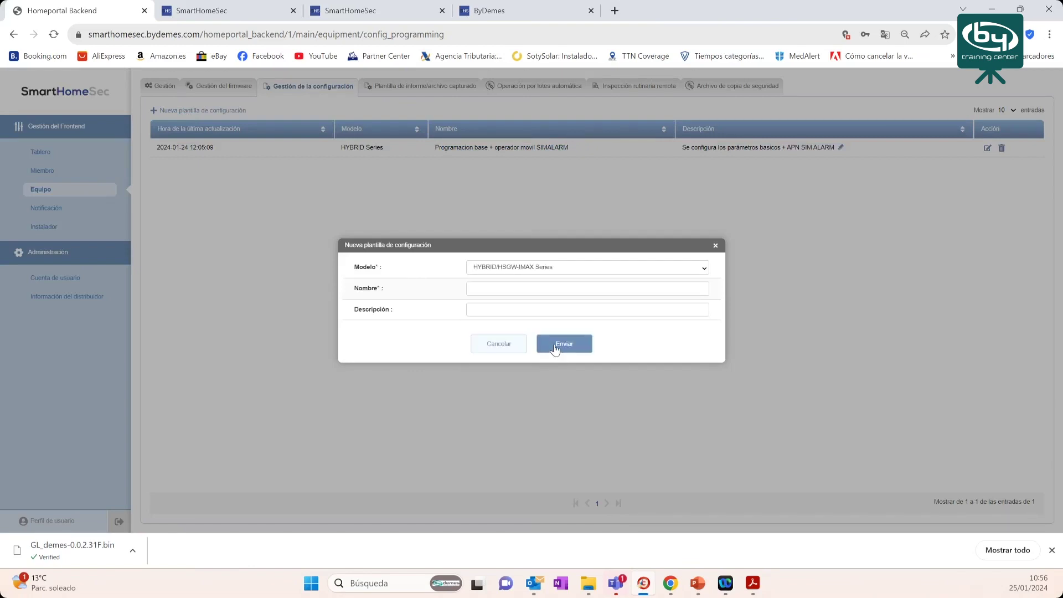
click(487, 287)
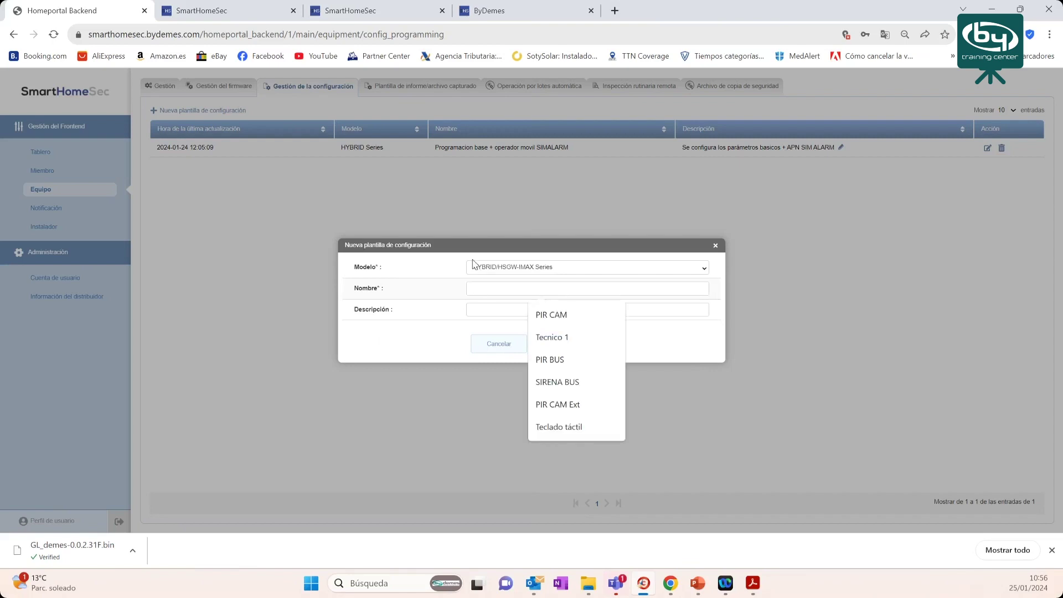
text(Nuevo)
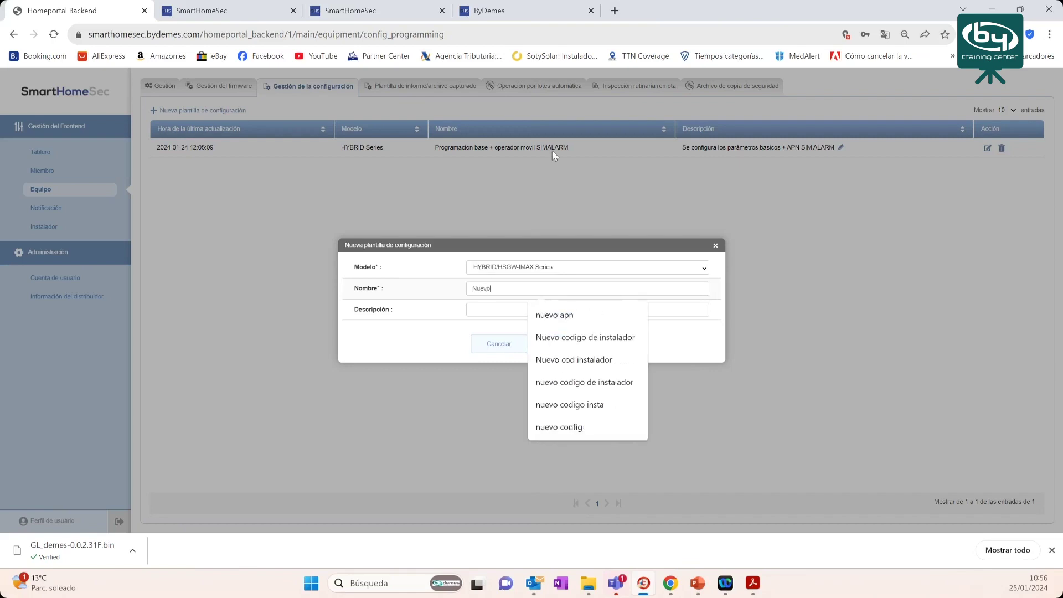
text( codigo)
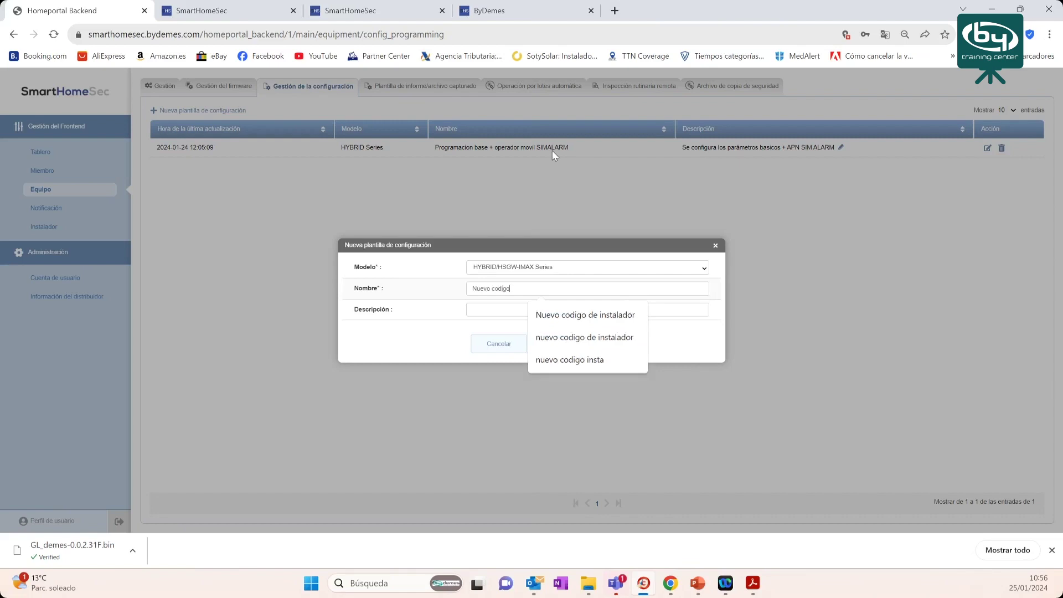
text( instalador)
click(498, 310)
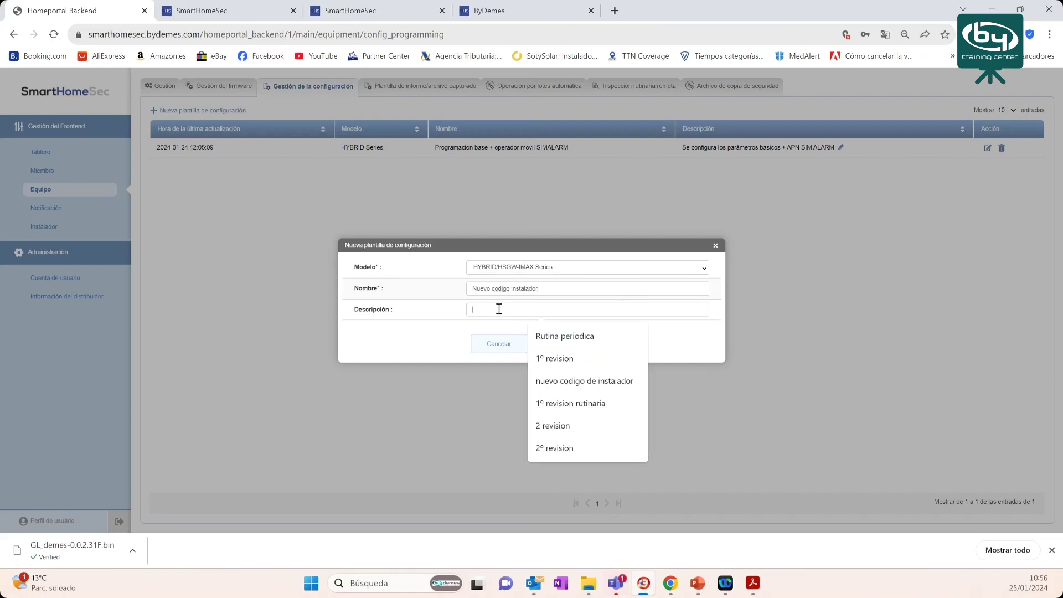
text(kdsfk)
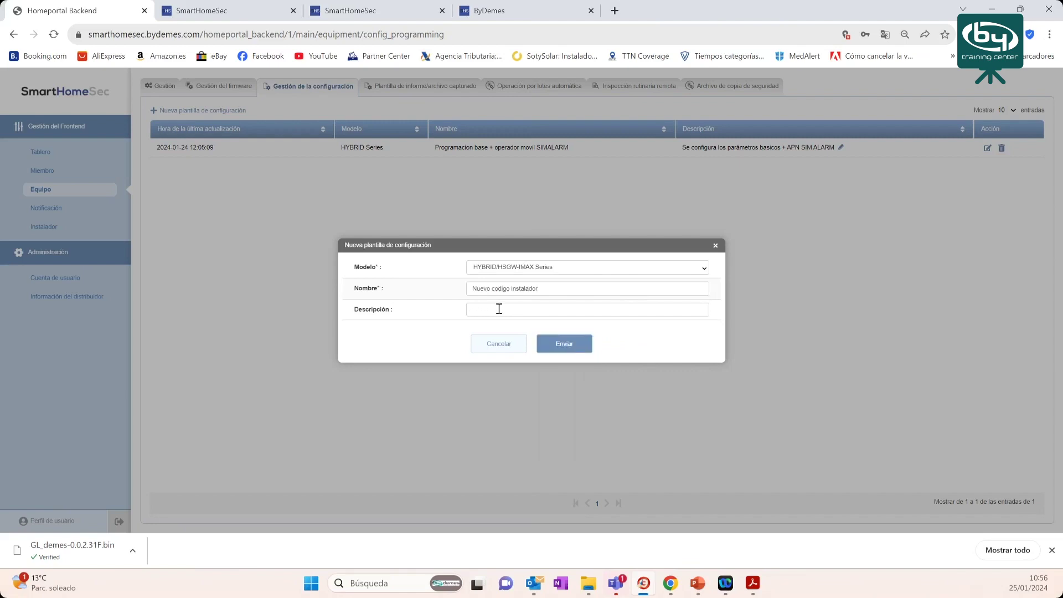
click(564, 344)
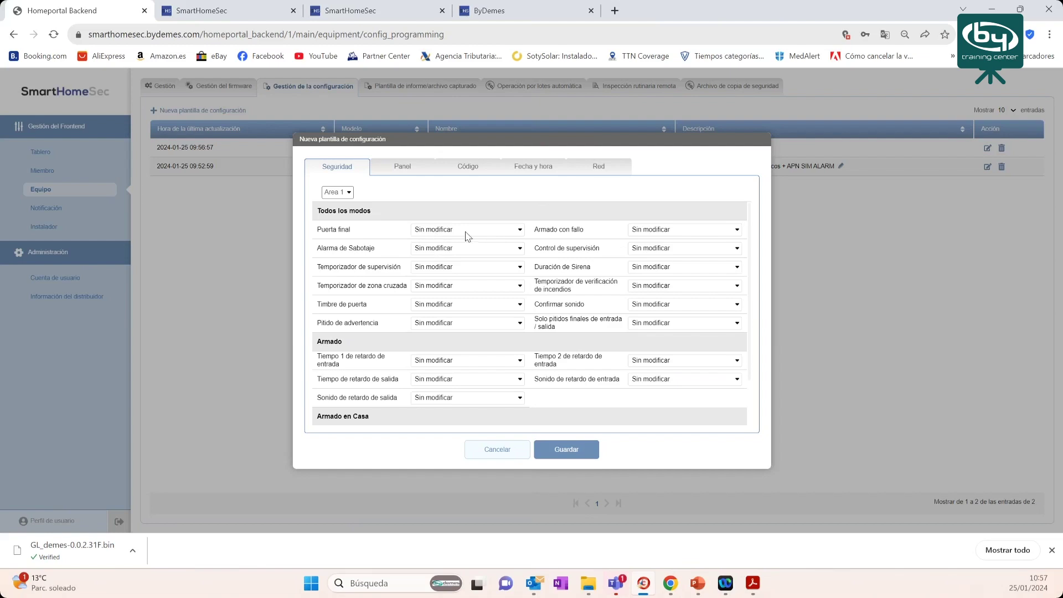
click(472, 172)
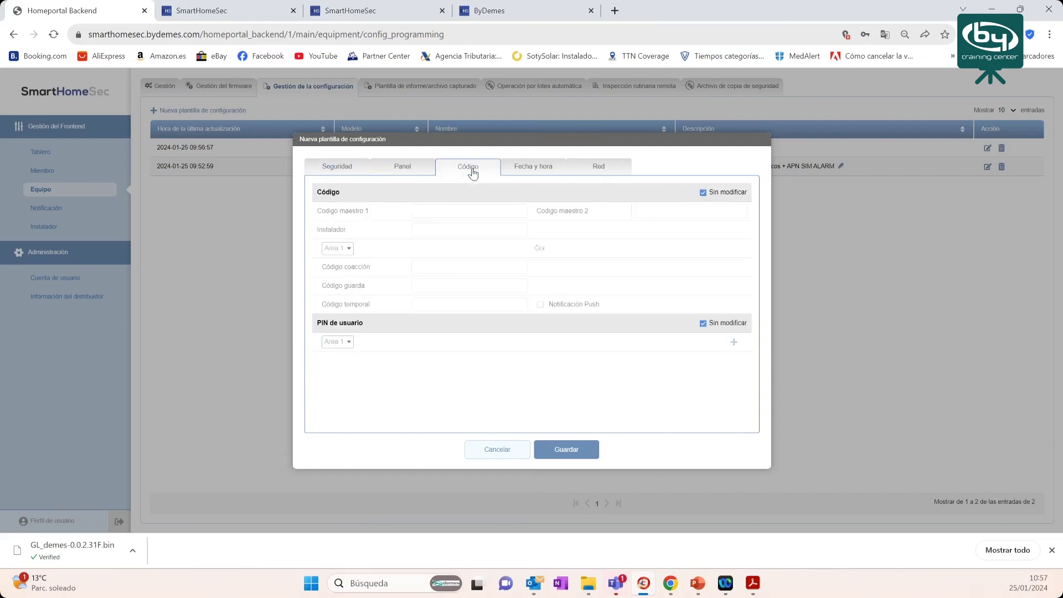
click(704, 192)
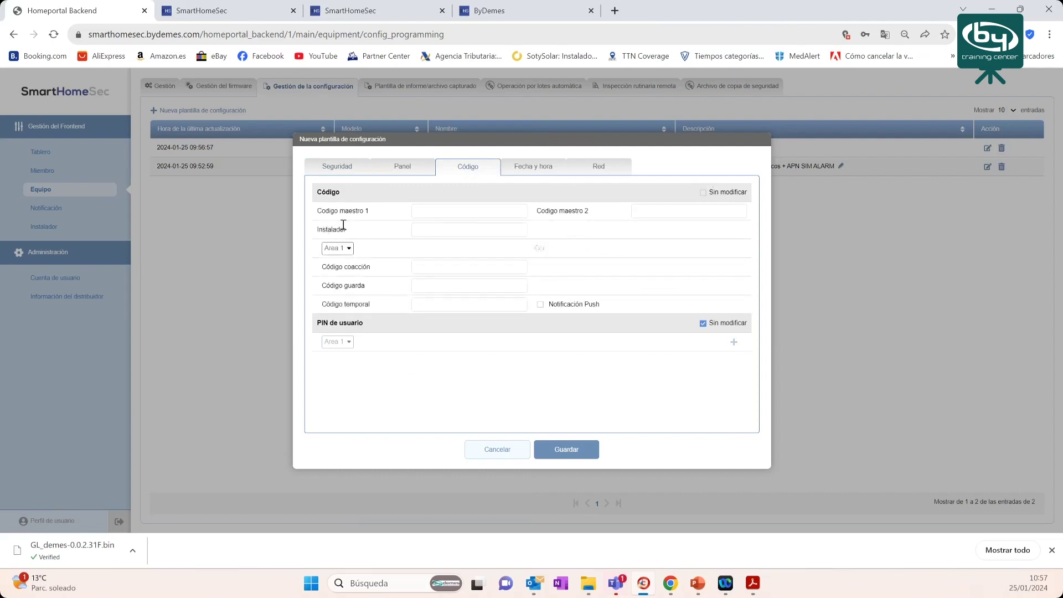
click(432, 228)
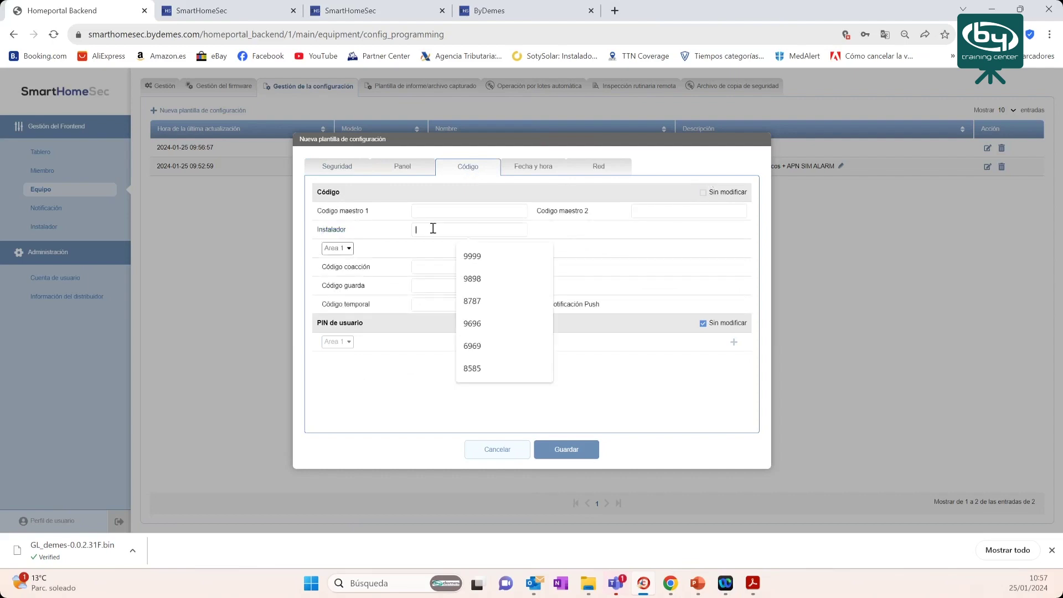
text(9999)
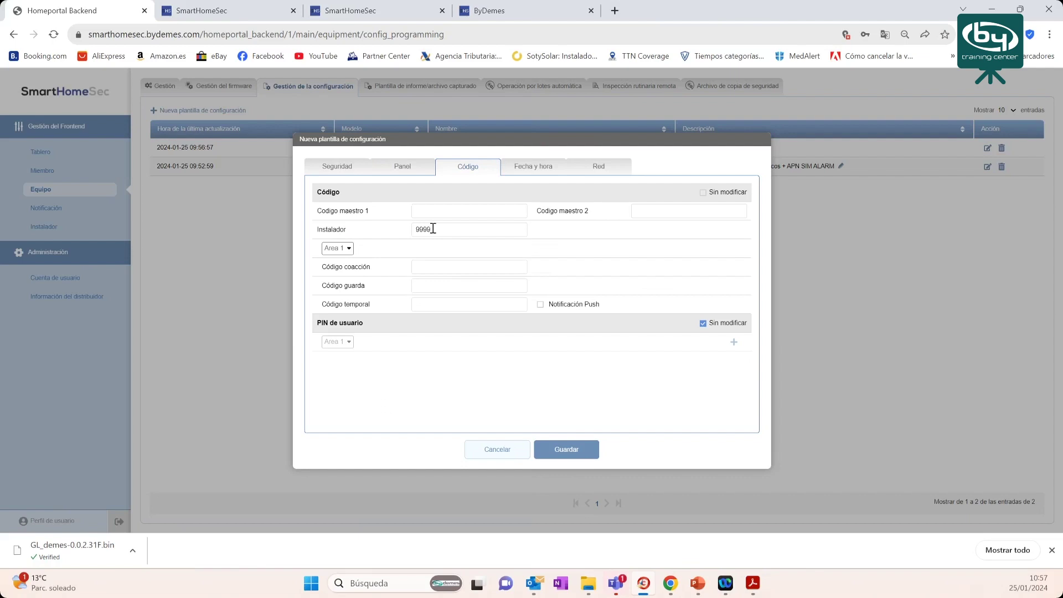
click(564, 454)
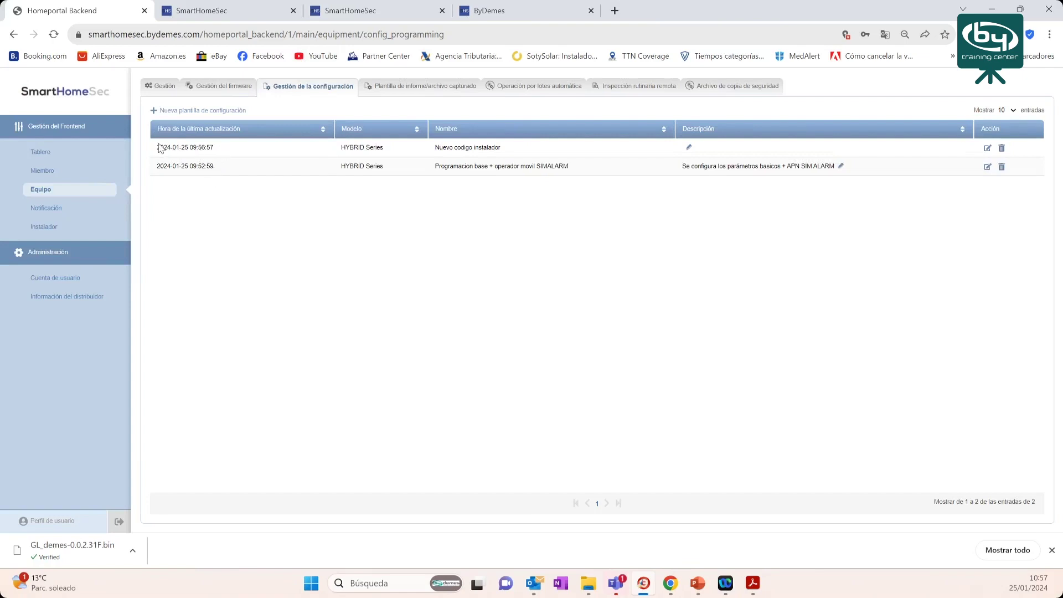
drag(156, 148, 219, 145)
- Highlight the new template's name, then go to Operación por lotes automática
click(439, 147)
drag(443, 147, 514, 154)
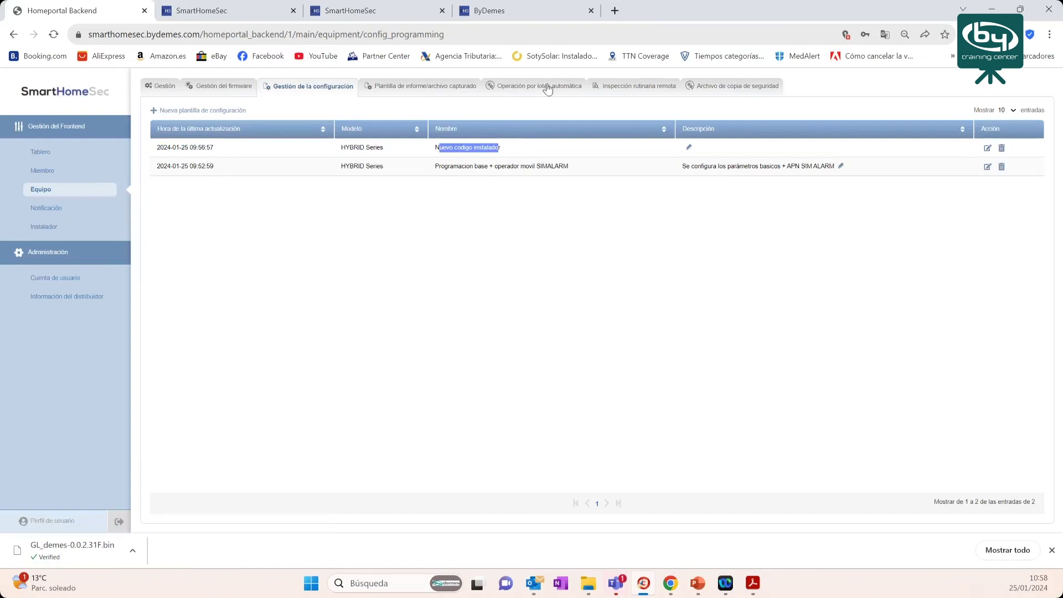
click(530, 87)
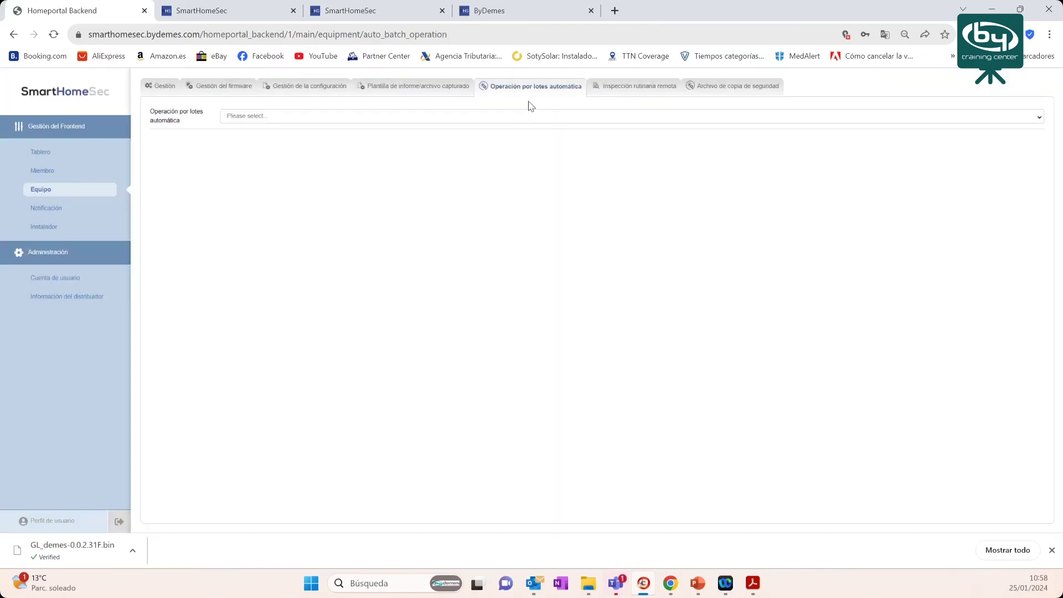
- Choose the Config batch operation type and add a new task
click(264, 120)
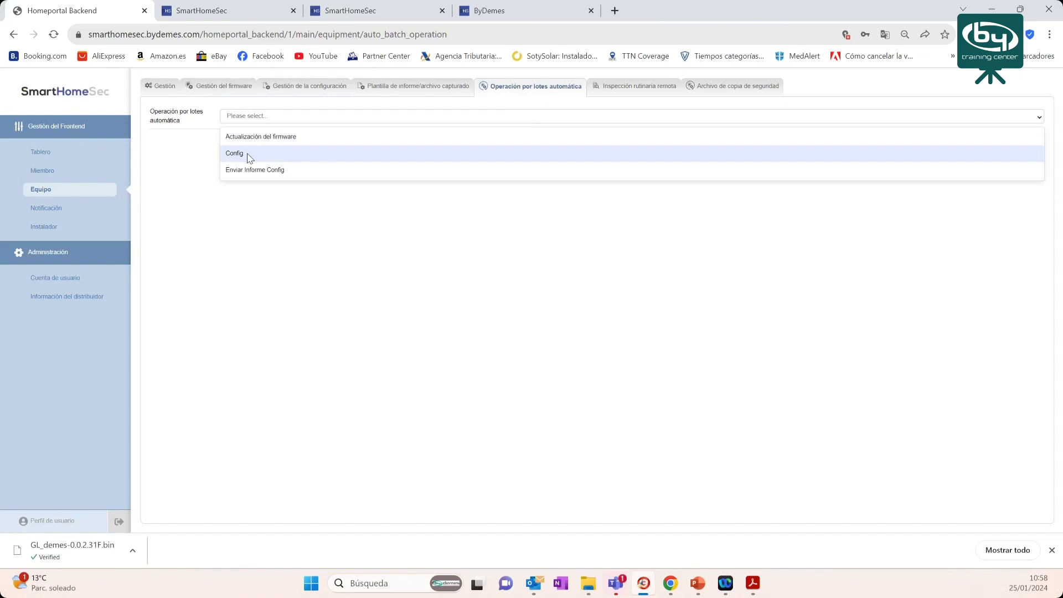
click(250, 157)
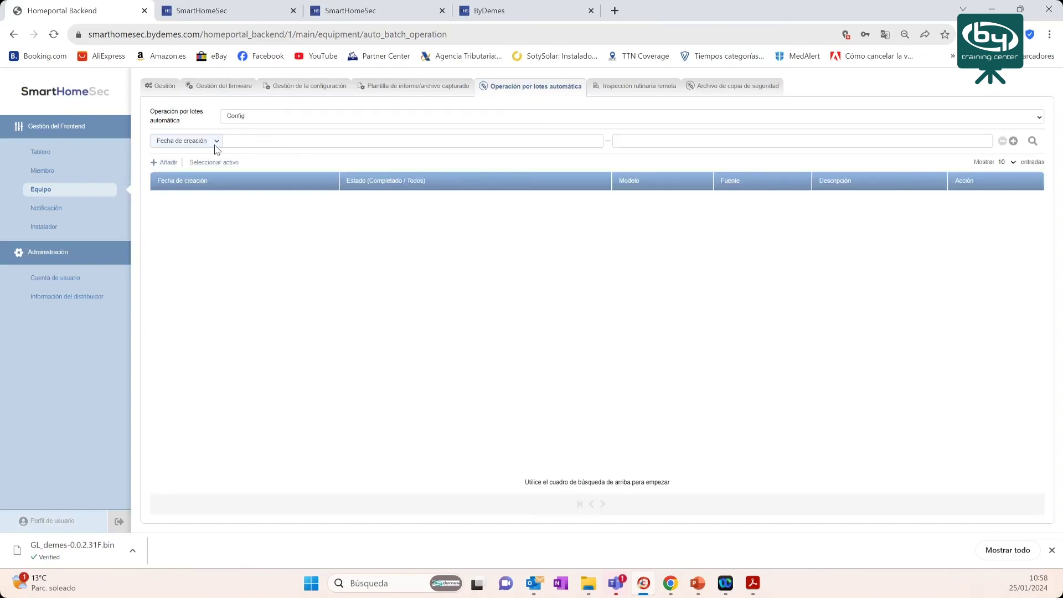
click(166, 163)
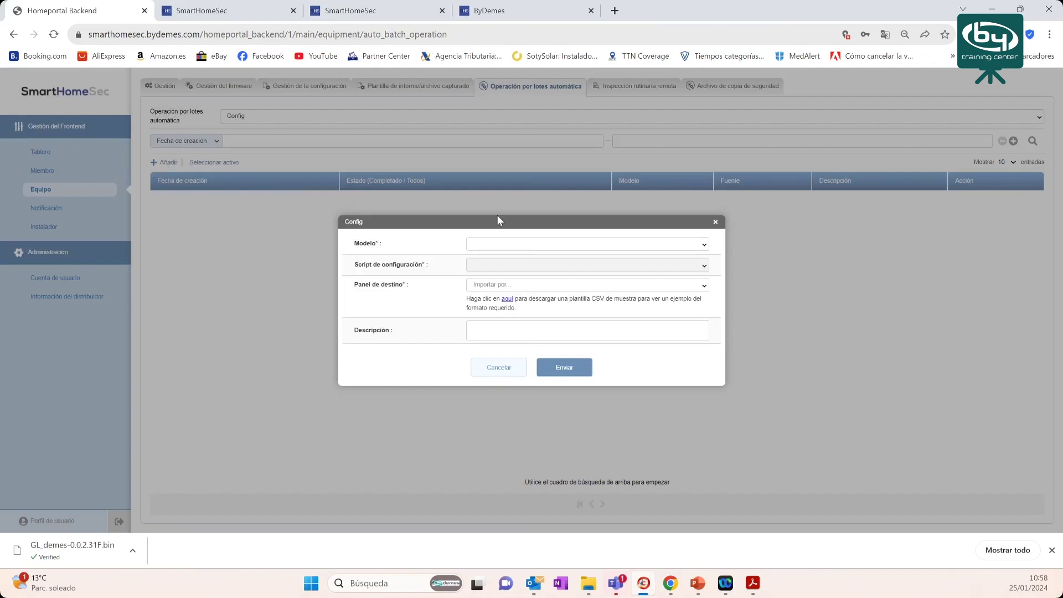
- Pair HYBRID/HSGW-IMAX Series with the Nuevo codigo instalador script, using manual MAC entry
click(525, 244)
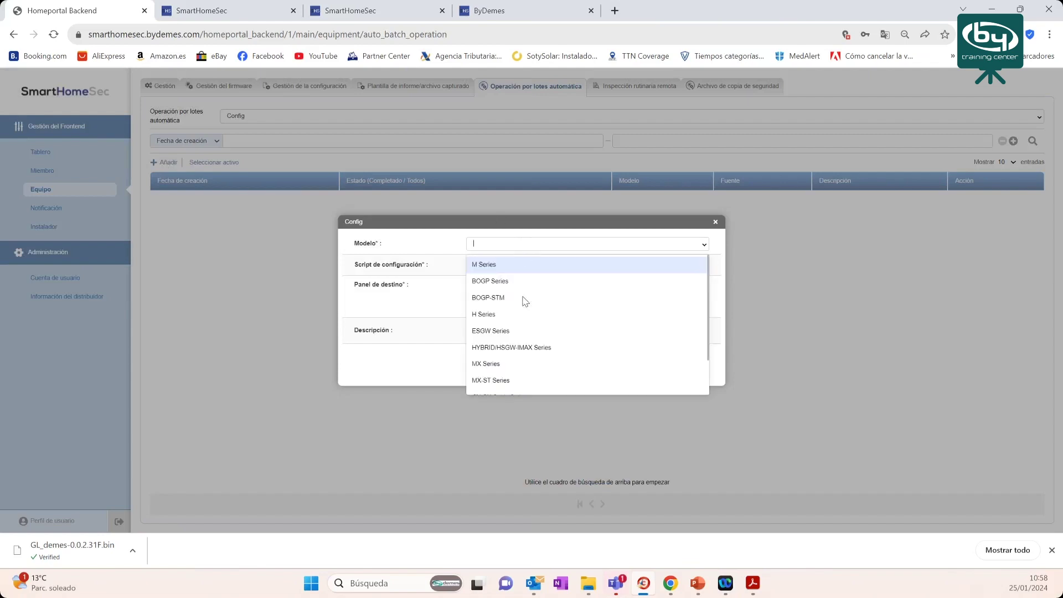
click(516, 349)
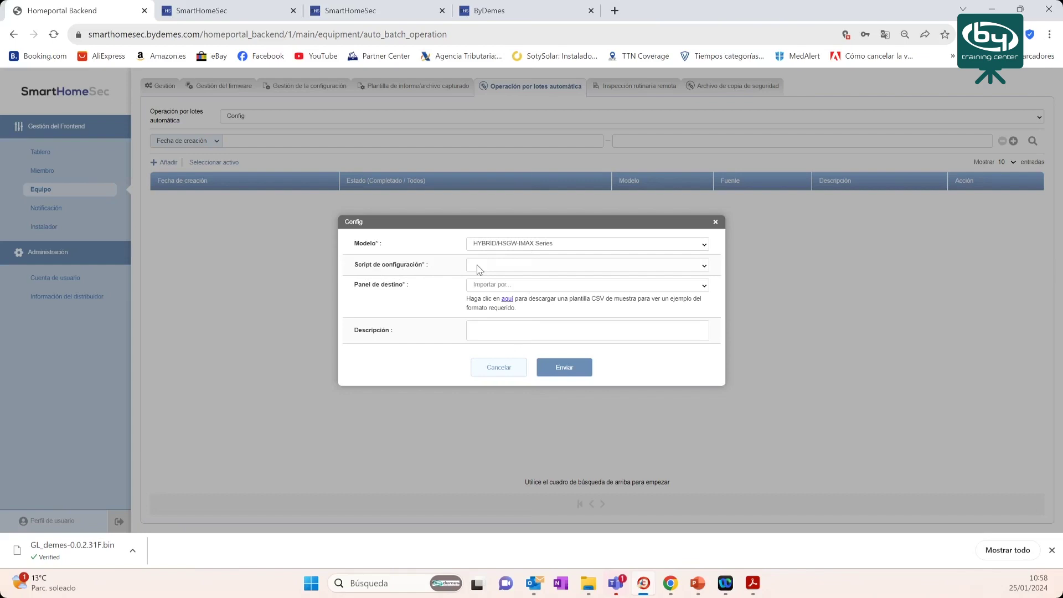
click(495, 267)
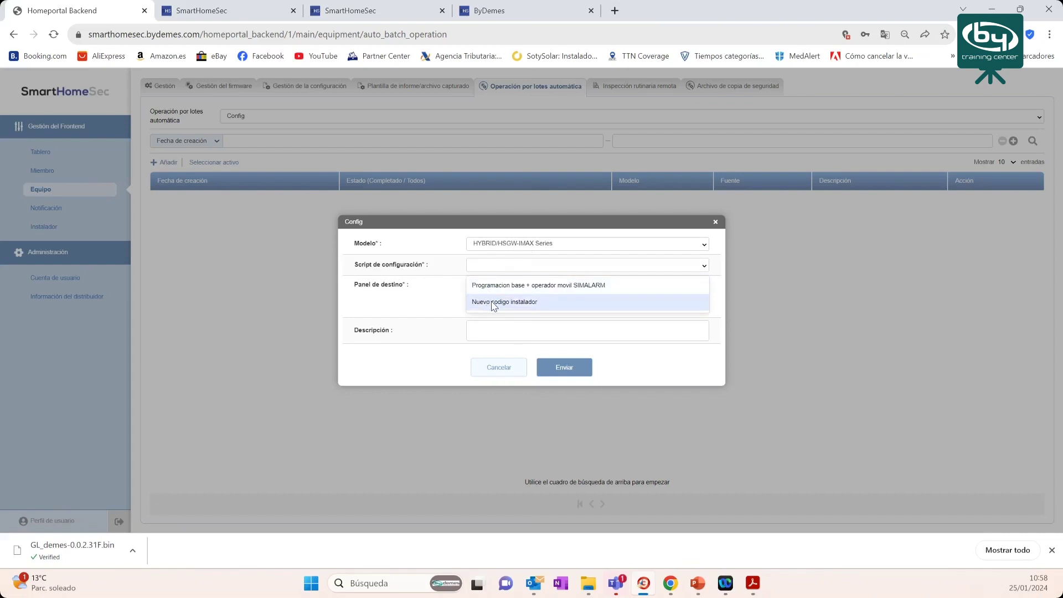
click(494, 304)
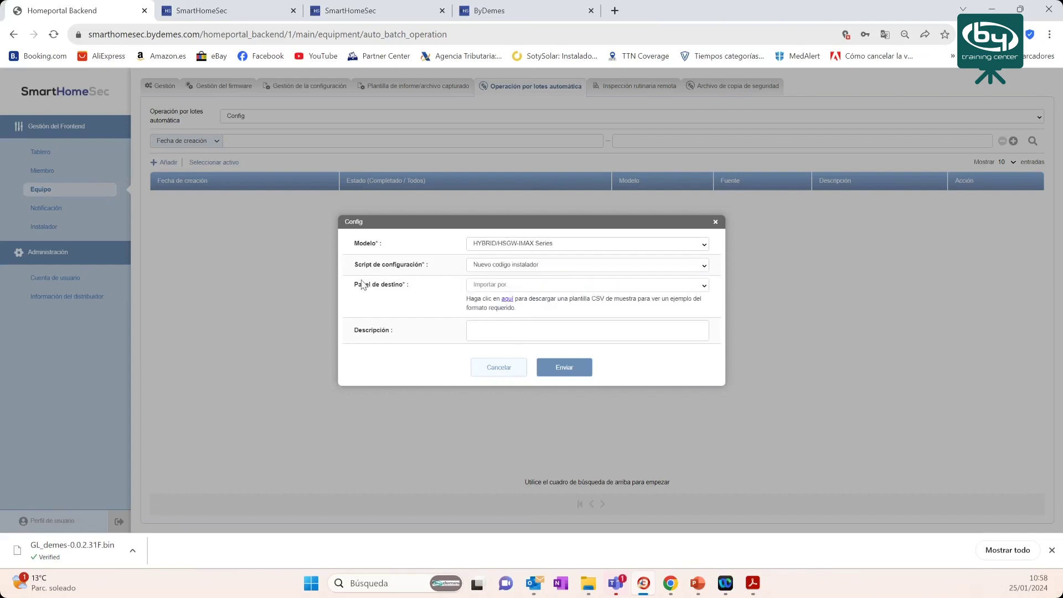
click(533, 285)
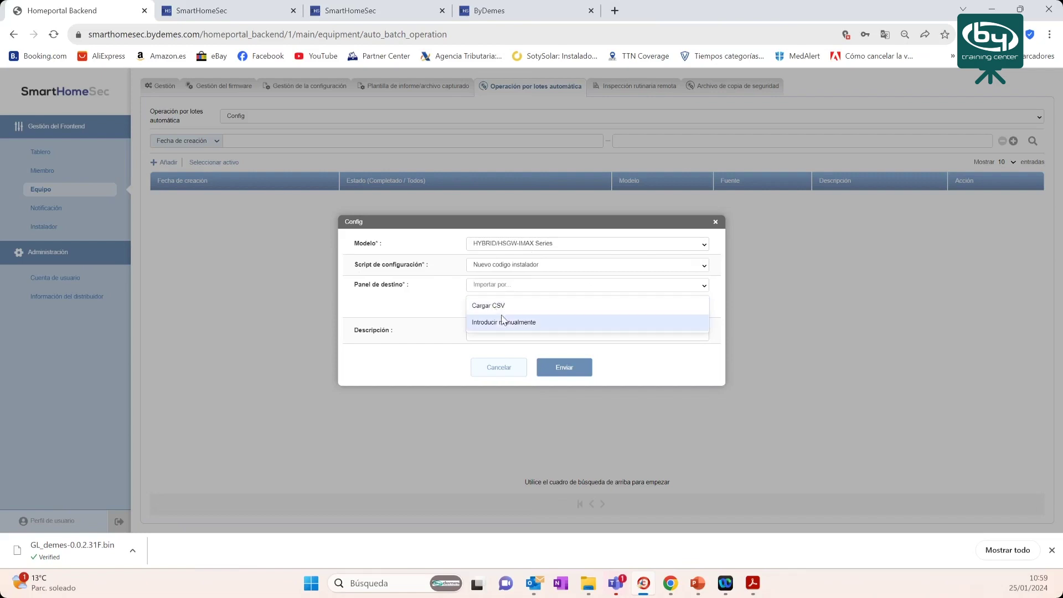
click(496, 324)
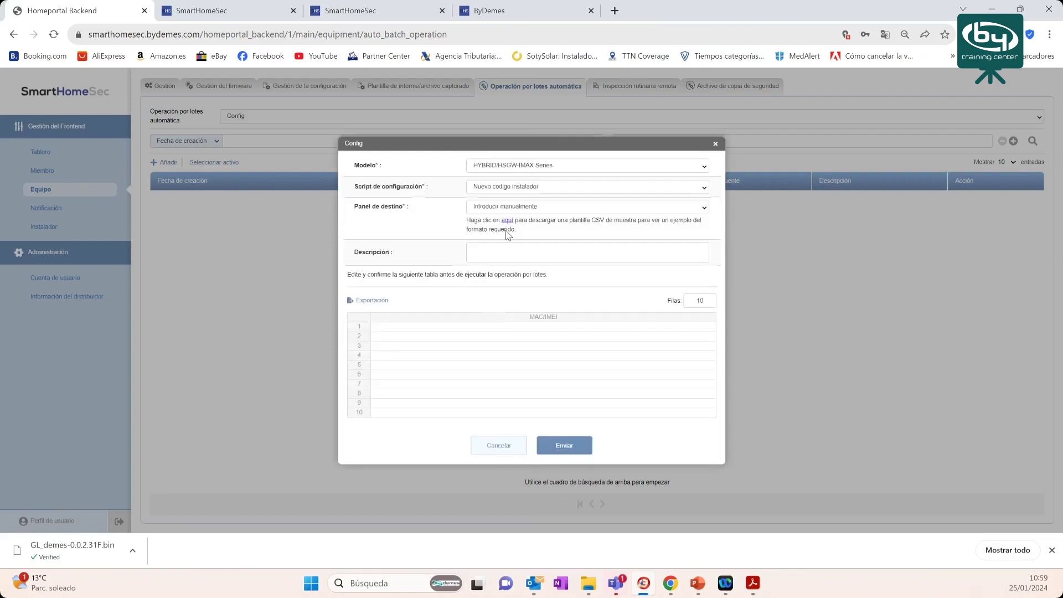
- Select rows 1, 7, 10, 2 and 3 of the MAC/IMEI table
click(396, 325)
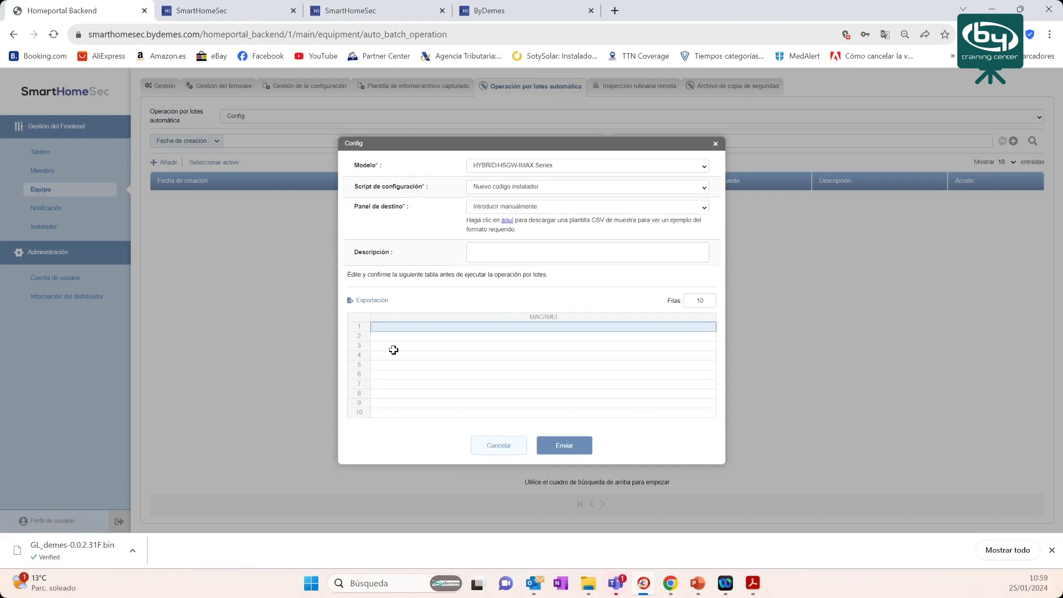
click(397, 382)
click(397, 412)
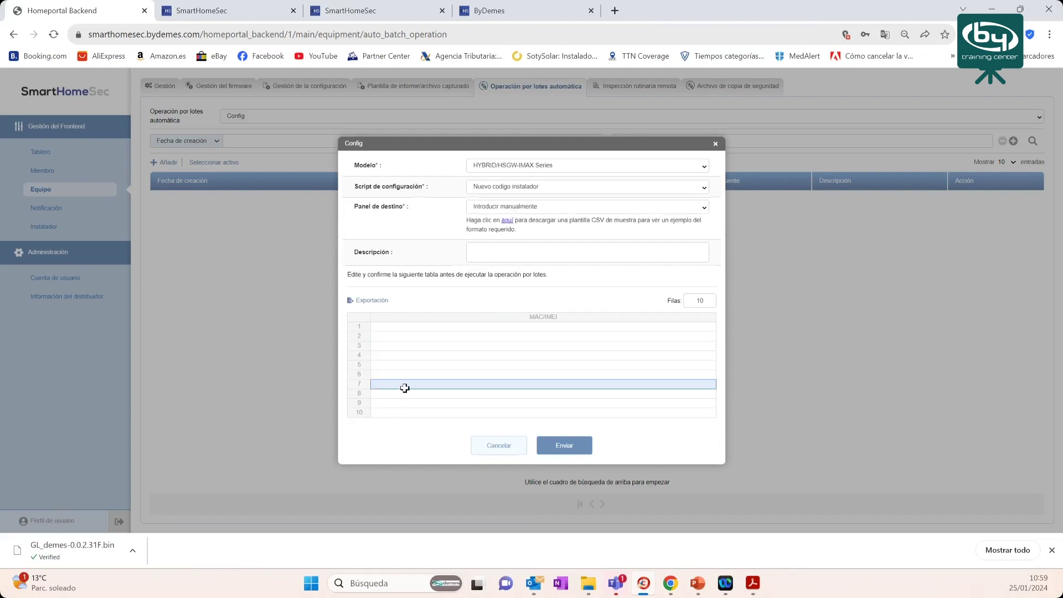
click(396, 336)
click(395, 345)
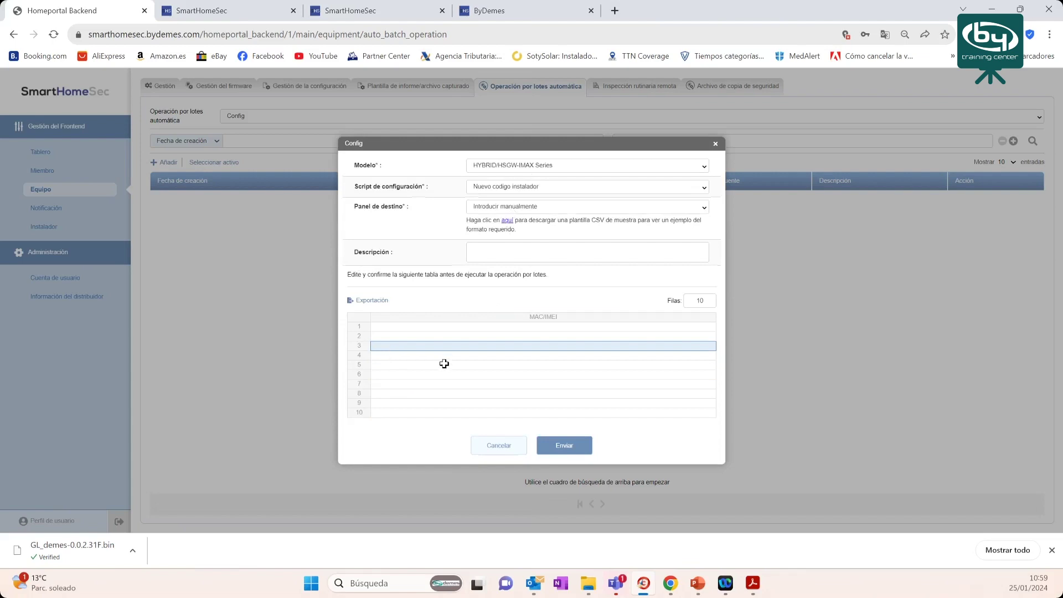
- Keep Introducir manualmente as the target panel source and show the Descargas folder contents
click(547, 210)
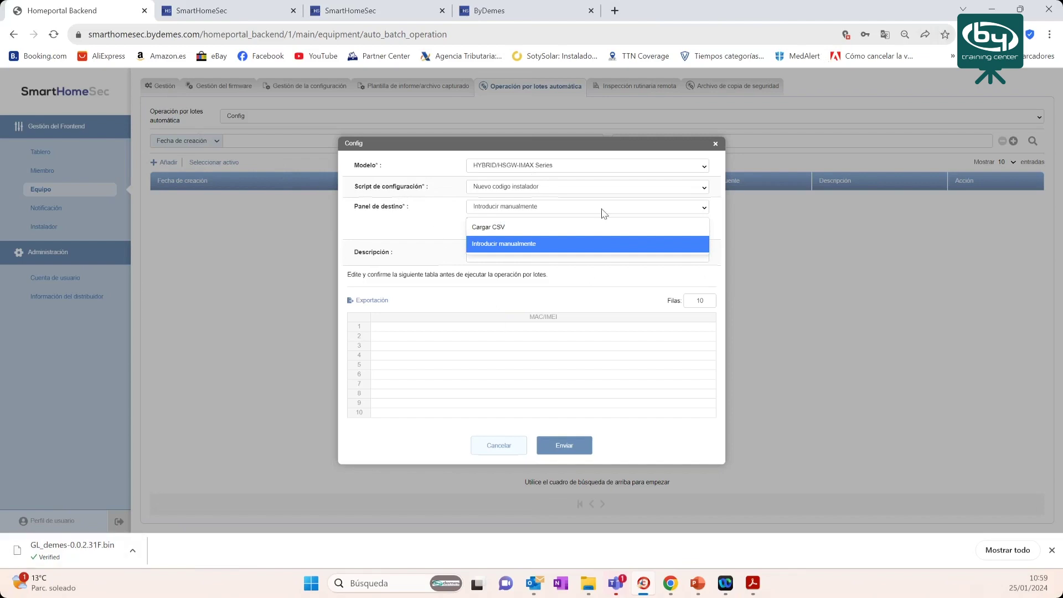
click(473, 206)
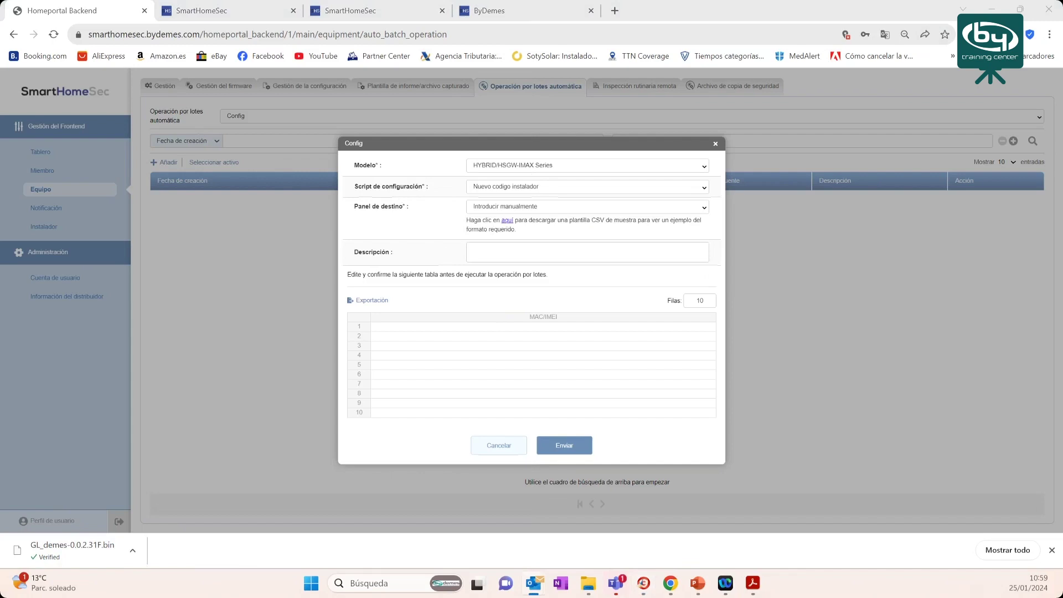
key(alt+Tab)
click(187, 224)
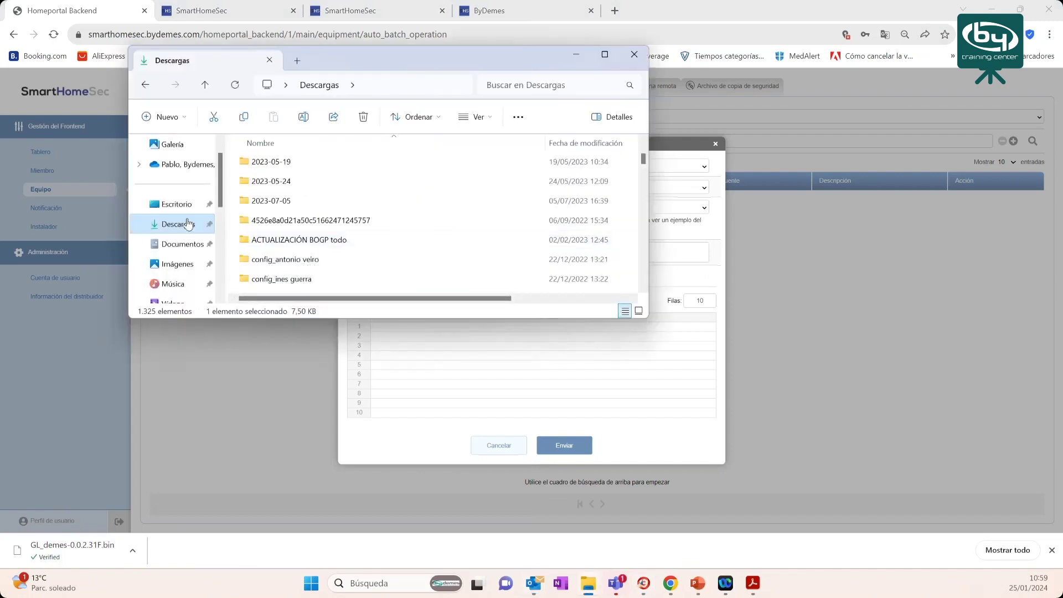
- Open equipment_export (90) in a maximised Excel window and select column A
double_click(283, 180)
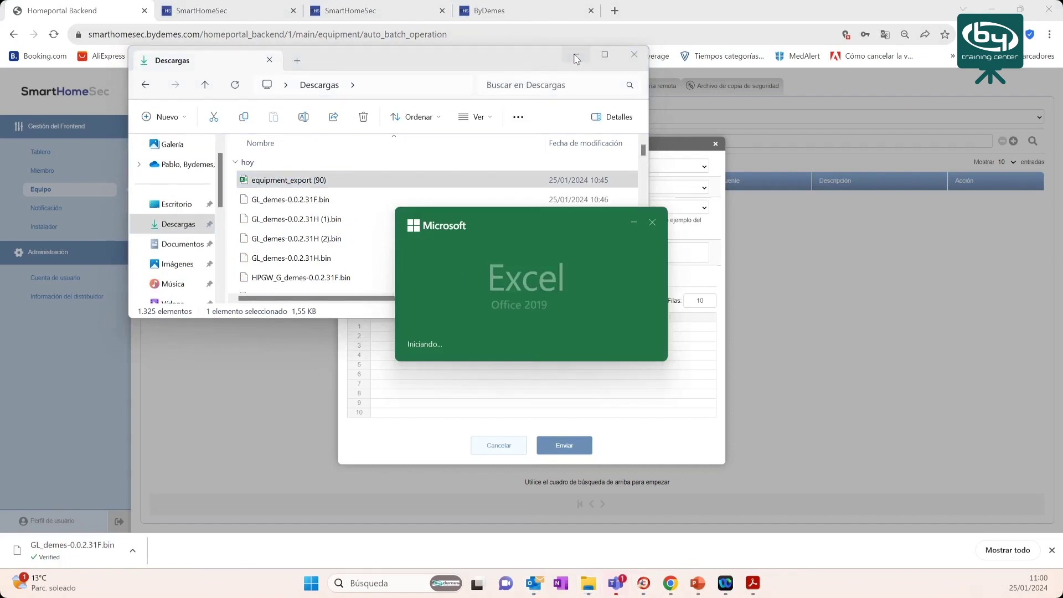
click(577, 58)
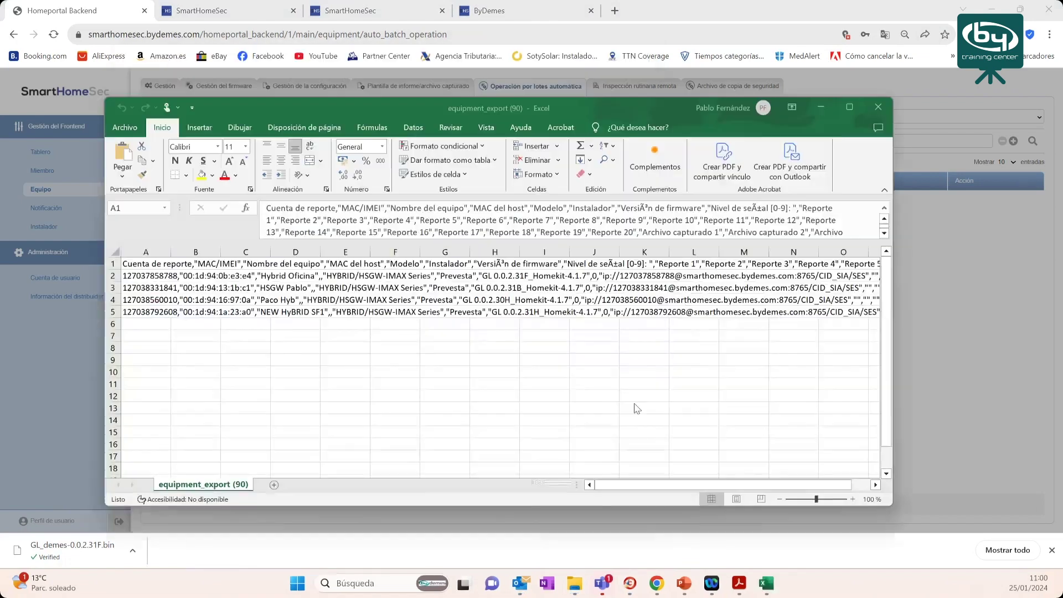
click(849, 107)
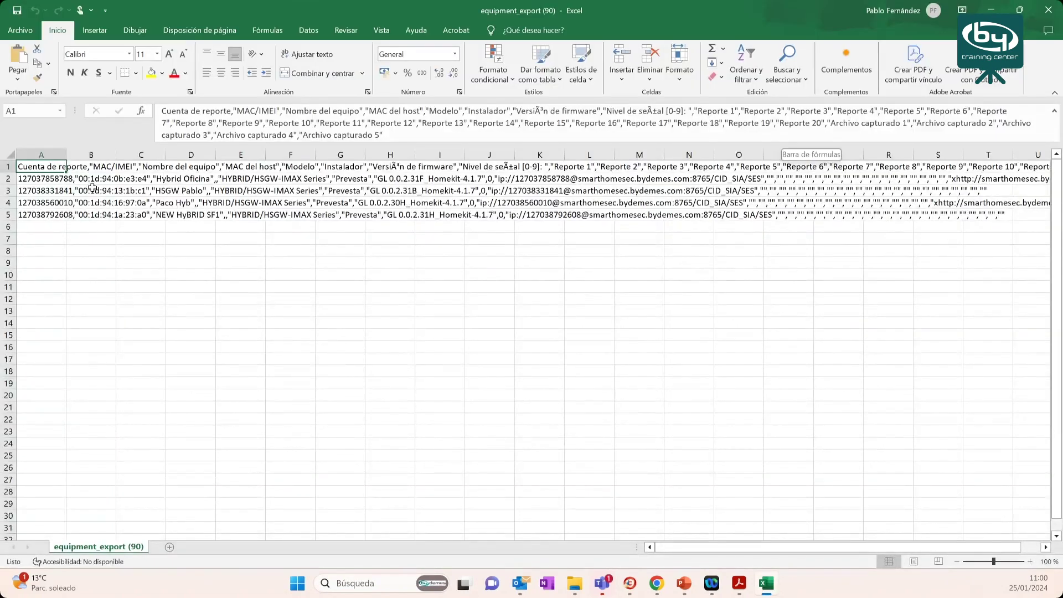
click(58, 156)
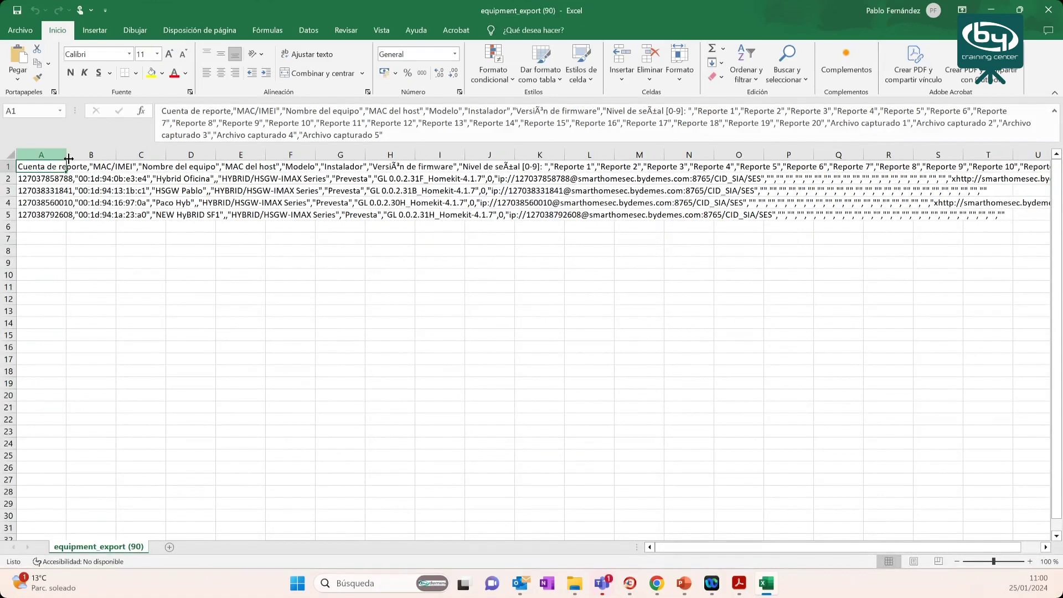
drag(90, 179, 100, 212)
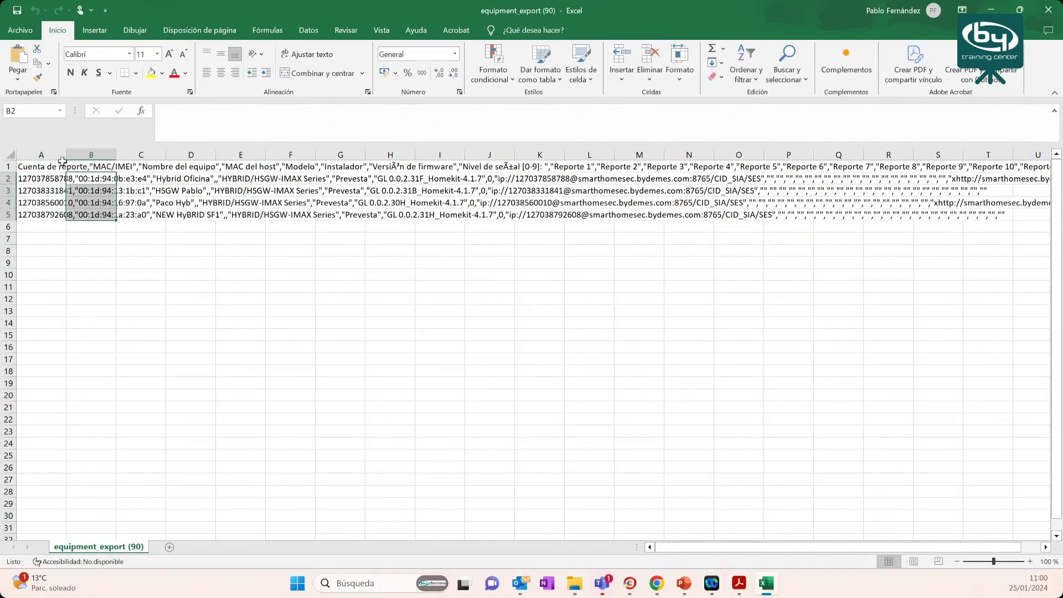
click(41, 158)
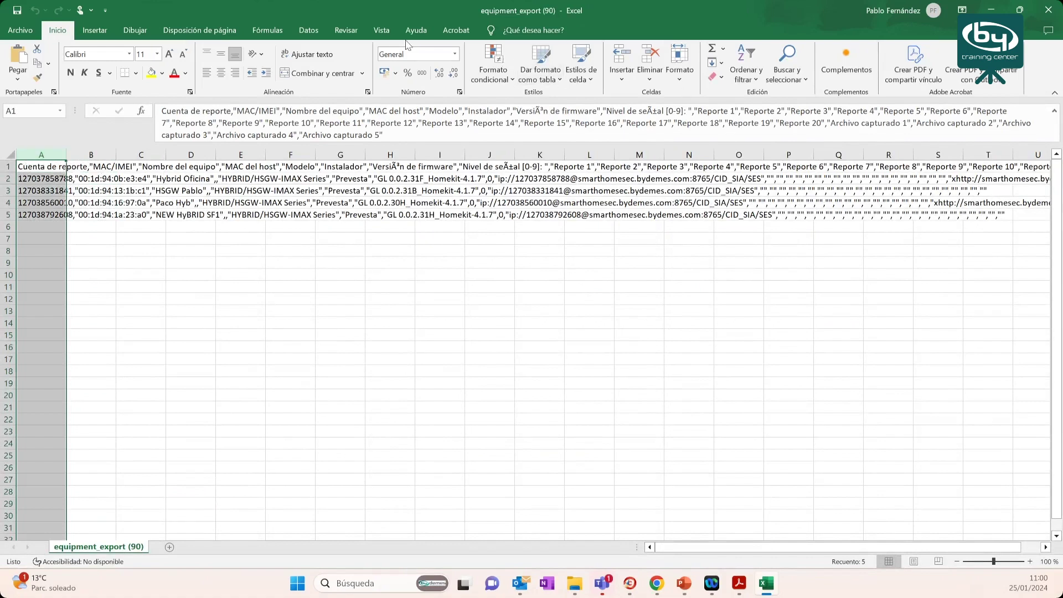
- Split column A of equipment_export (90) into separate columns at commas
click(308, 30)
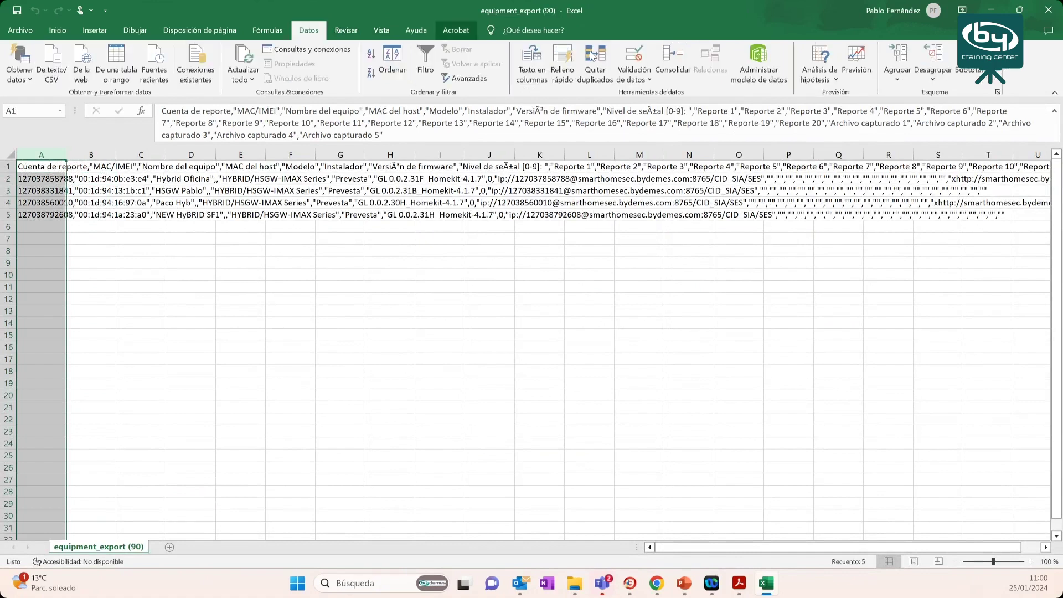
click(535, 65)
click(383, 235)
click(615, 416)
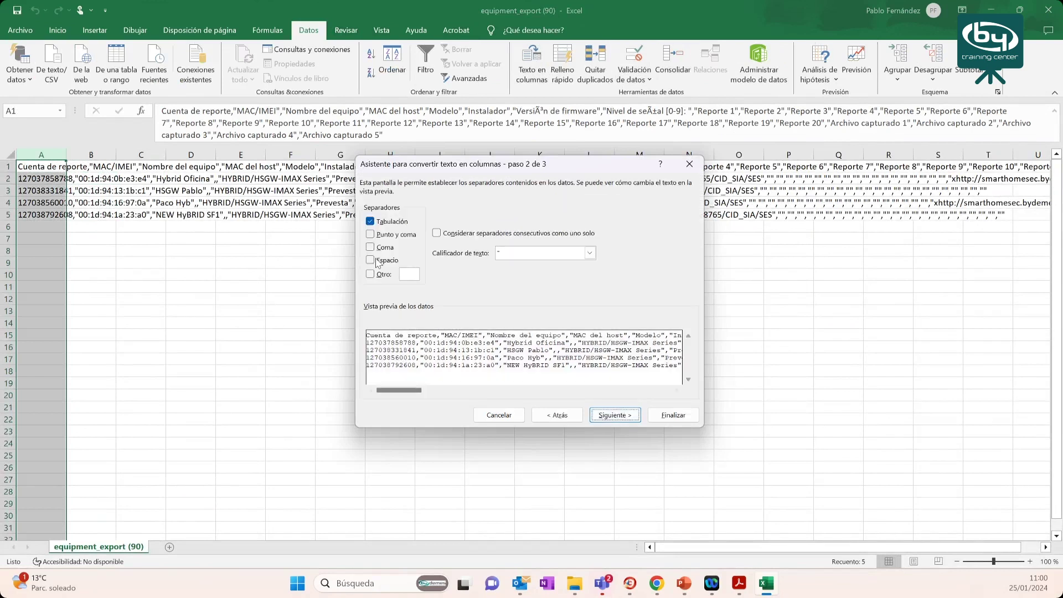
click(370, 248)
click(621, 416)
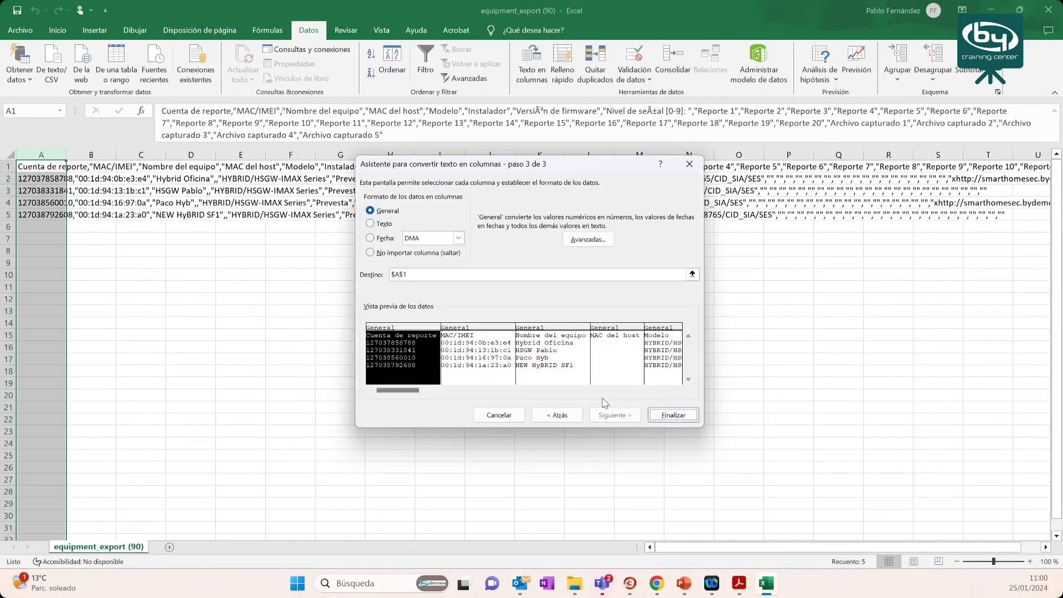
click(665, 418)
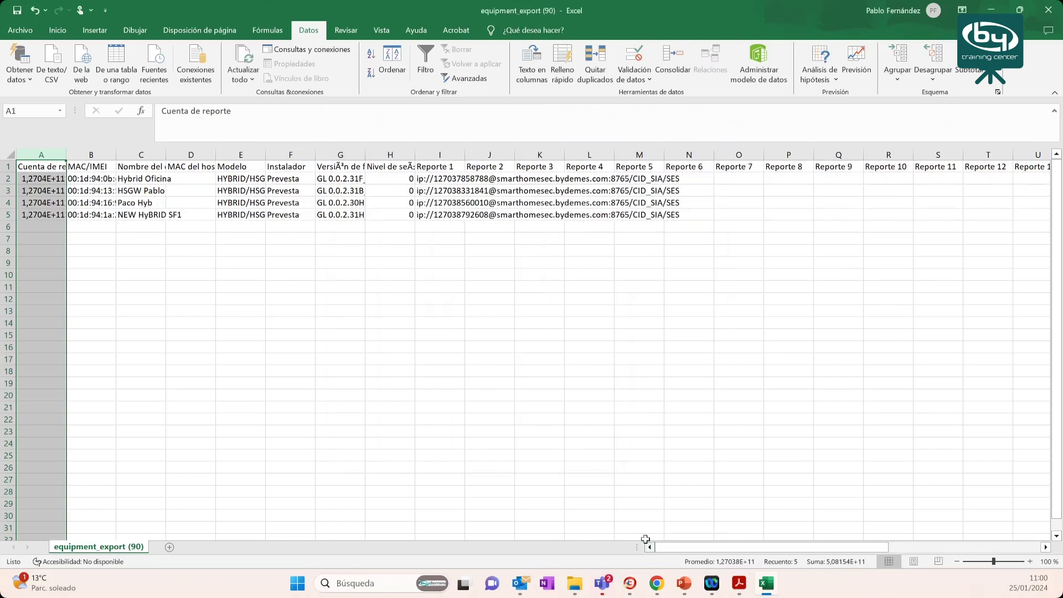
- Delete every column except MAC/IMEI, save the file and select the four MACs in A2:A5
click(102, 154)
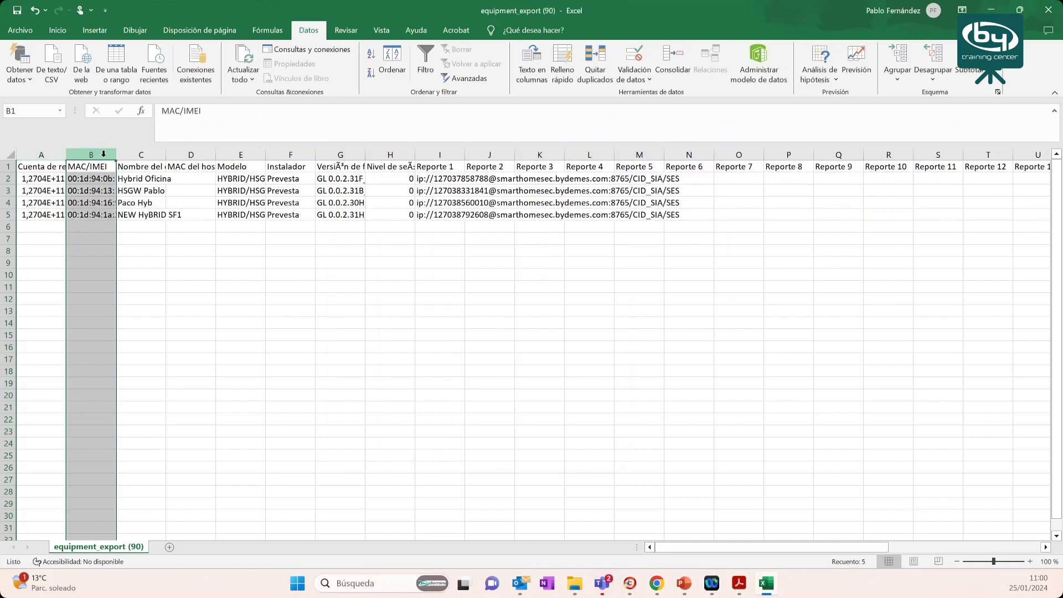
click(53, 154)
right_click(53, 156)
click(103, 283)
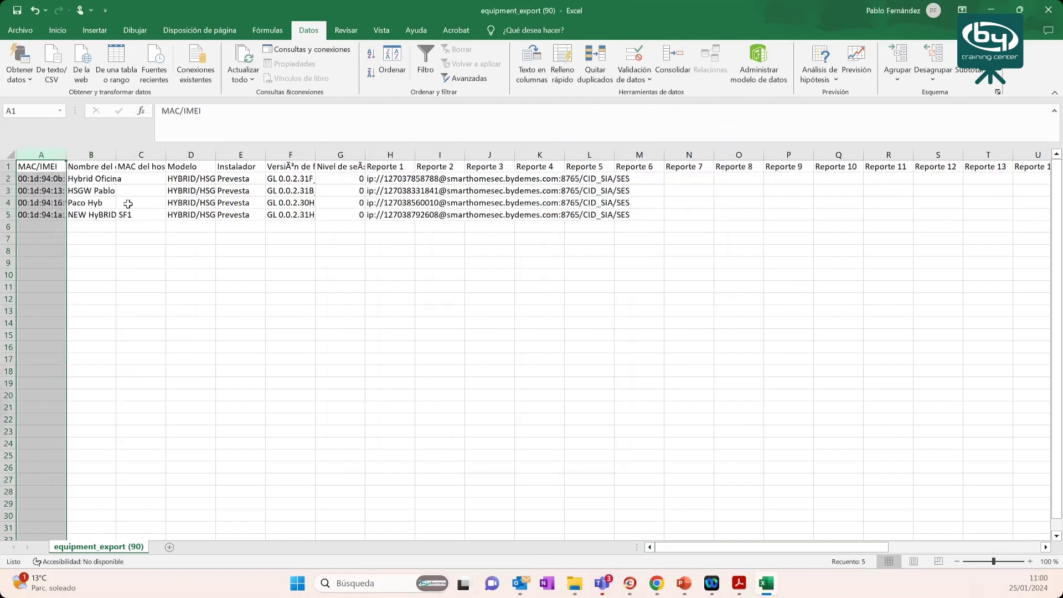
click(133, 156)
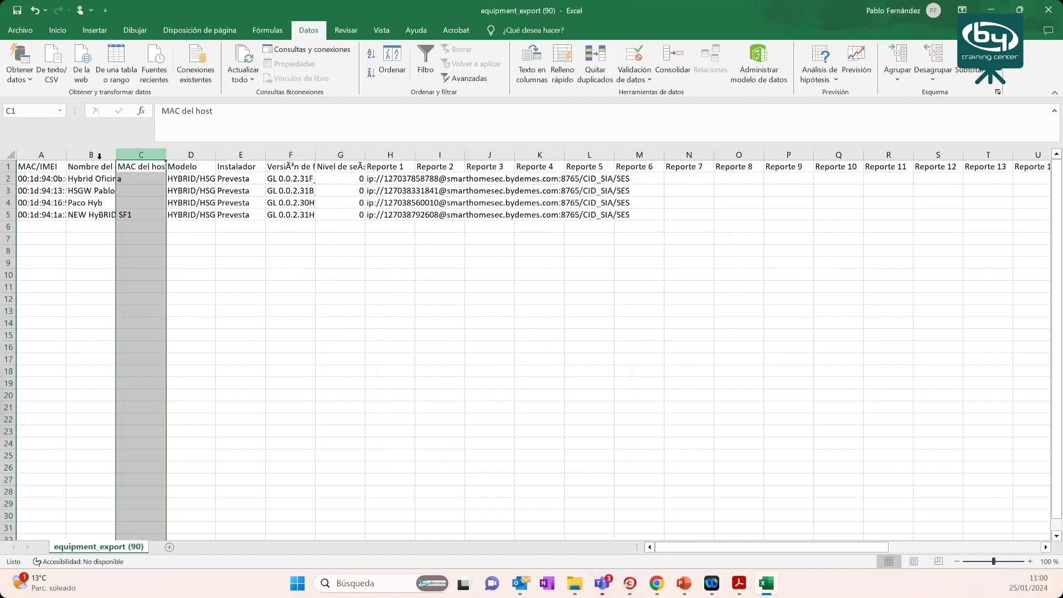
drag(118, 156, 976, 156)
right_click(976, 156)
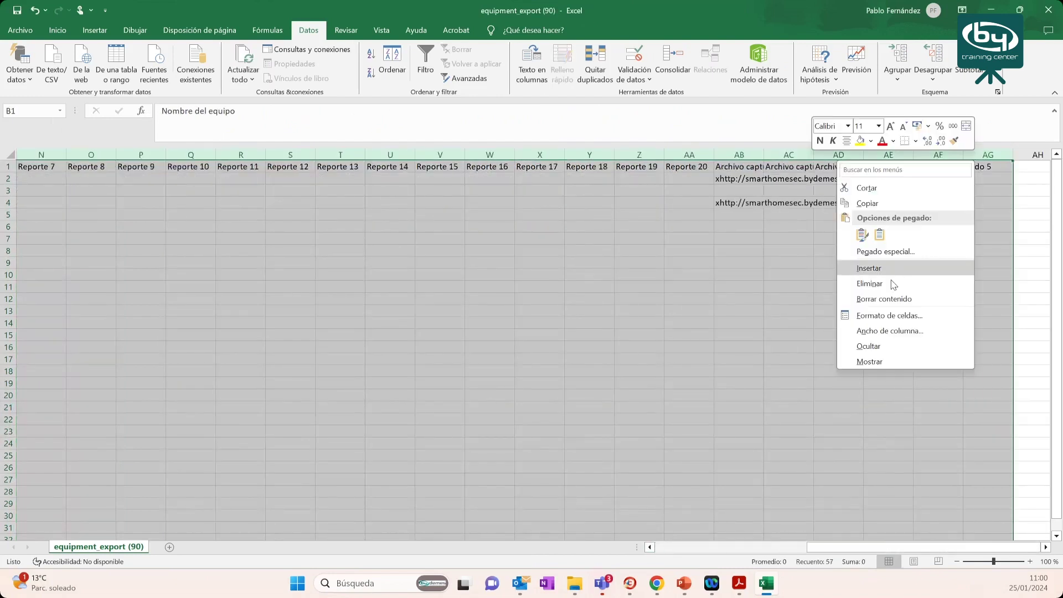
click(893, 284)
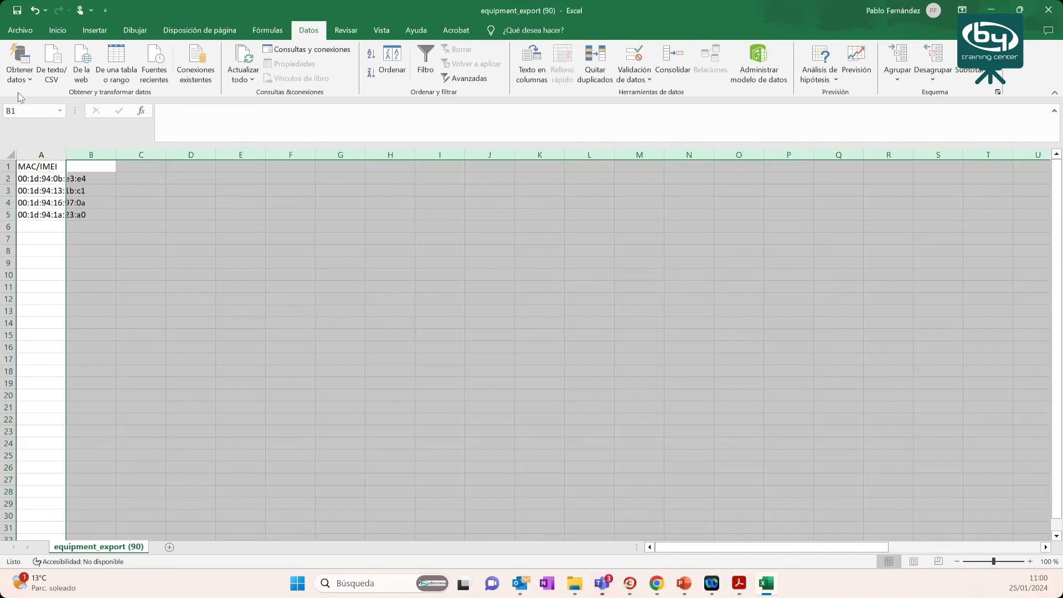
click(12, 14)
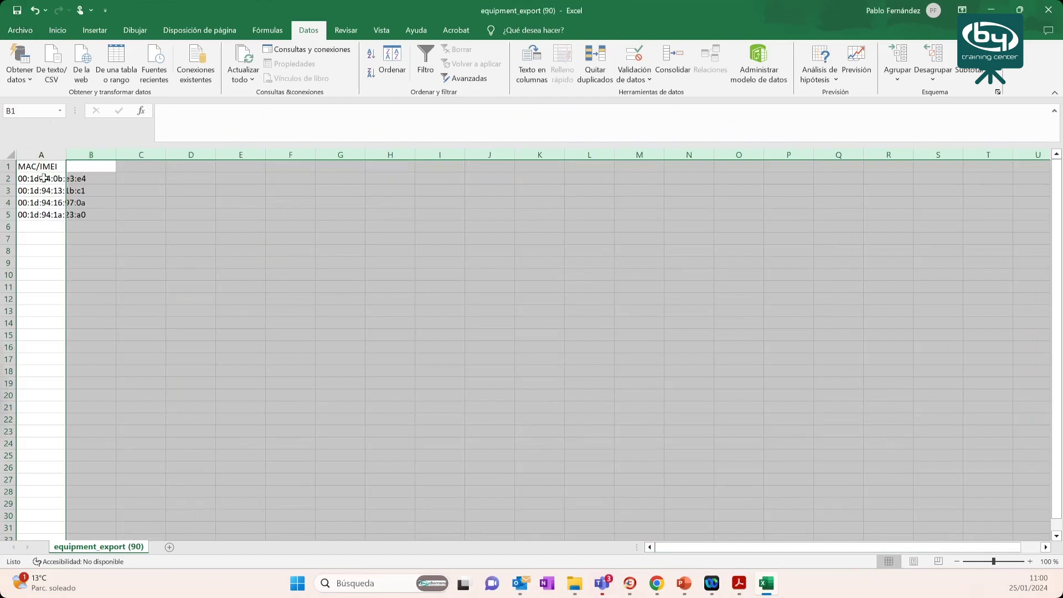
drag(43, 177, 42, 214)
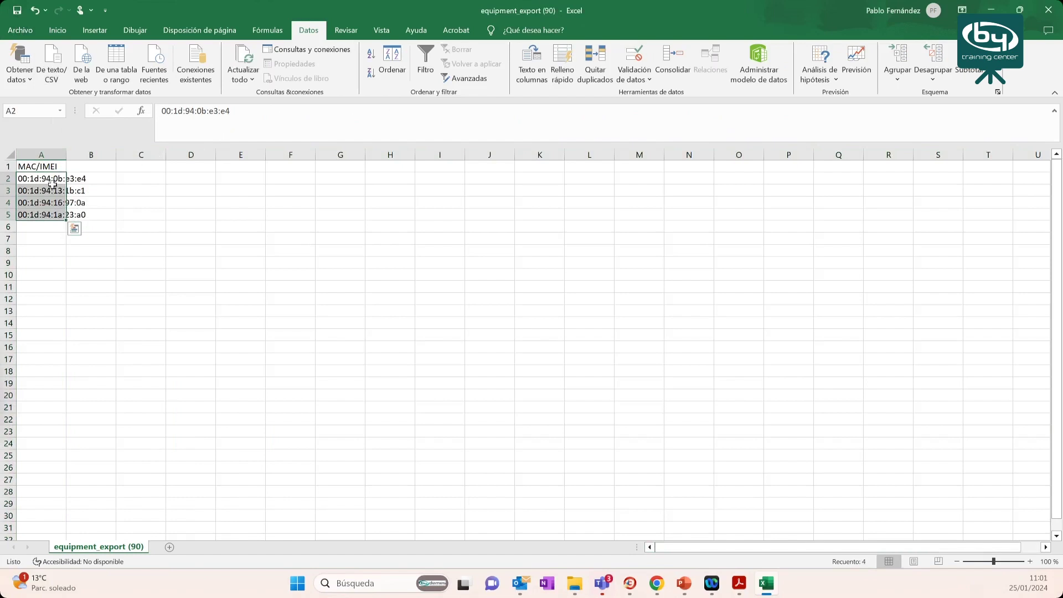
click(1046, 13)
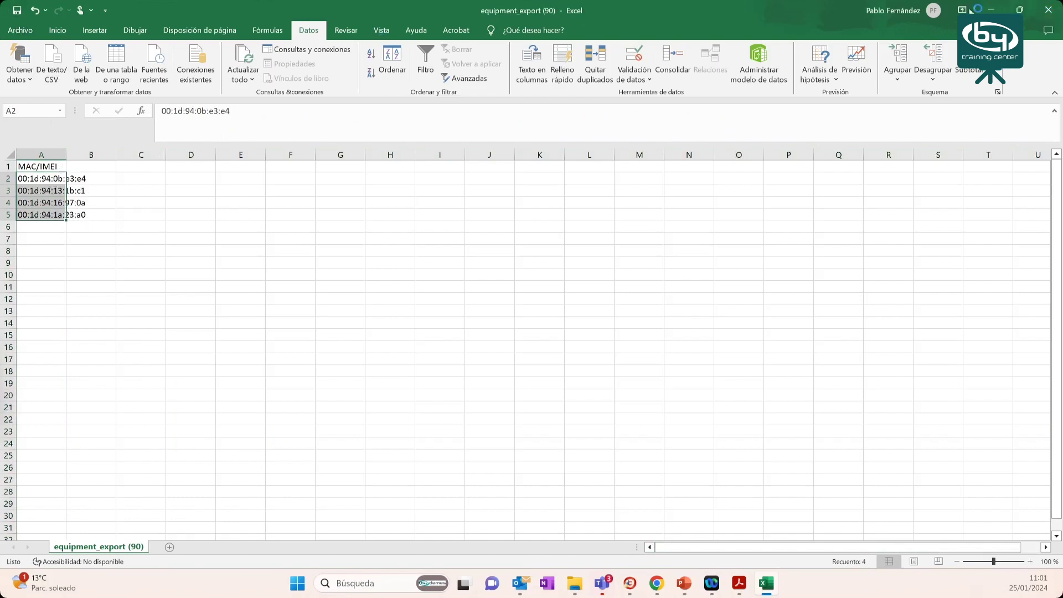
- Close Excel and load equipment_export (90).csv from Descargas as the target panels, importing four MAC rows
double_click(792, 14)
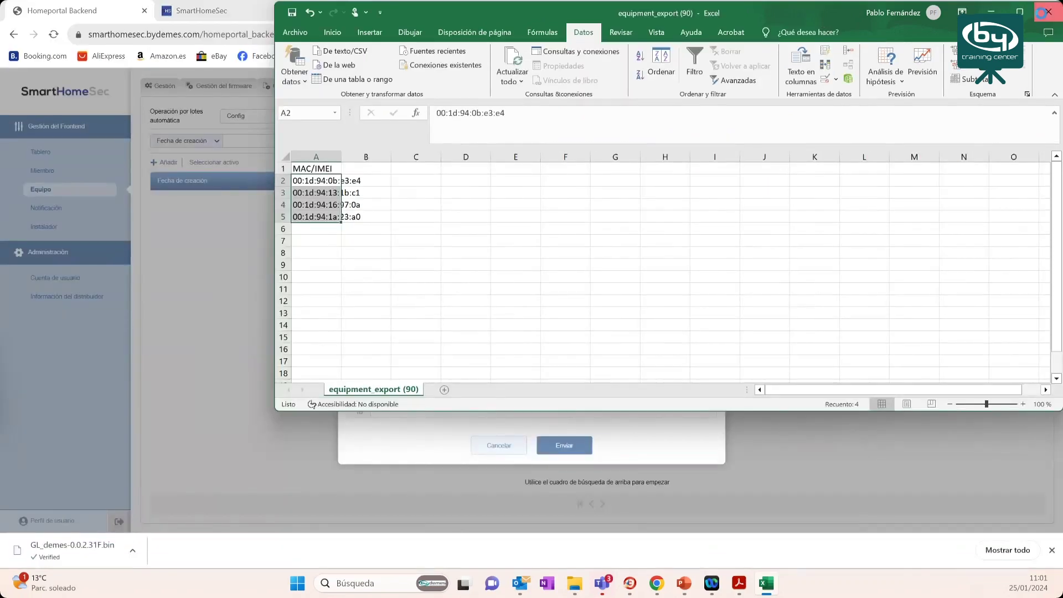
click(1049, 13)
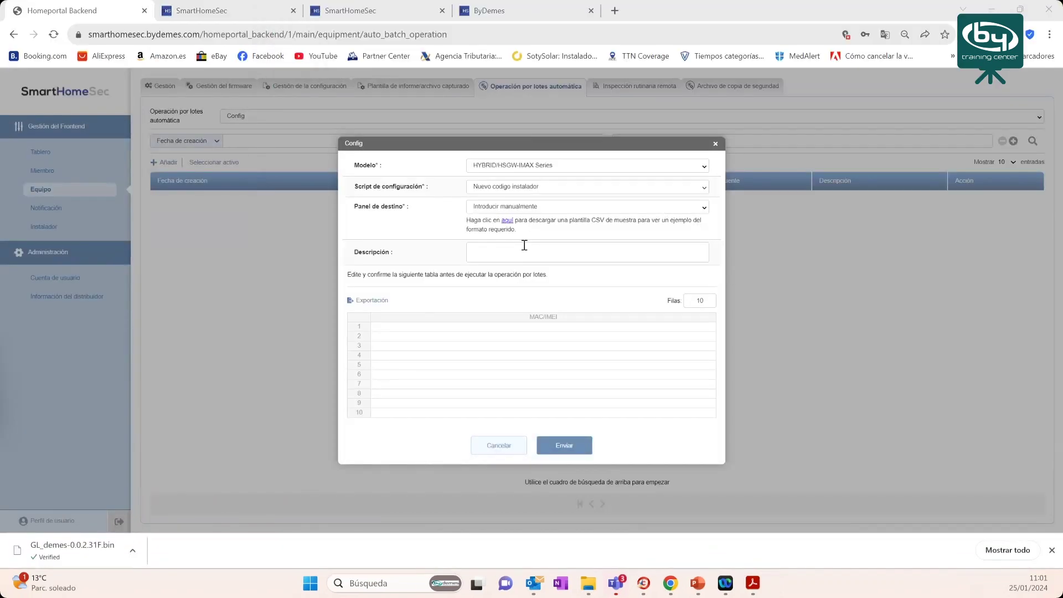
click(505, 208)
click(490, 228)
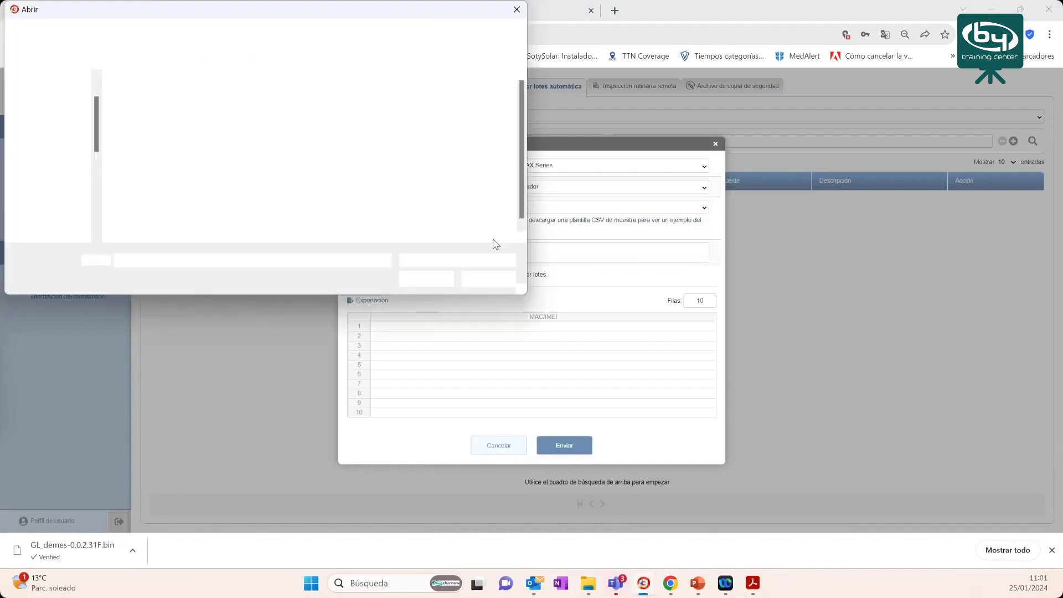
click(53, 140)
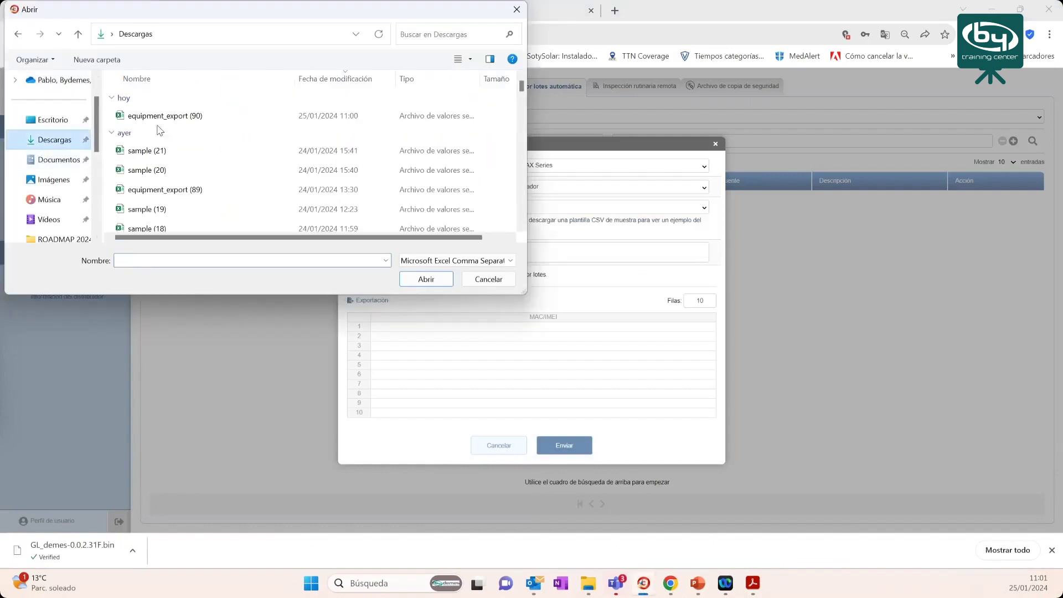
click(158, 118)
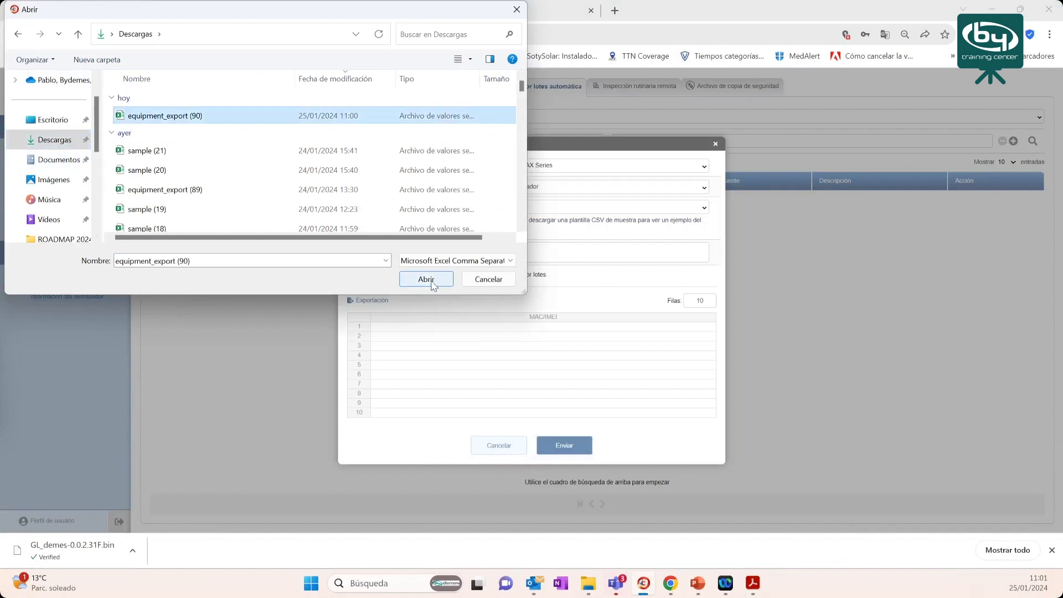
click(426, 279)
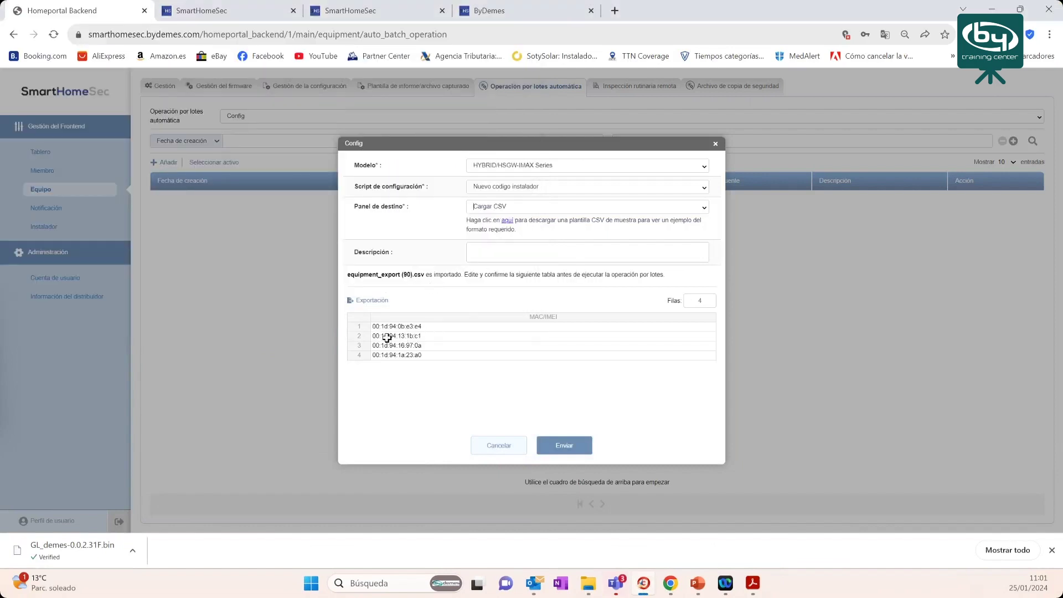
drag(383, 326, 368, 355)
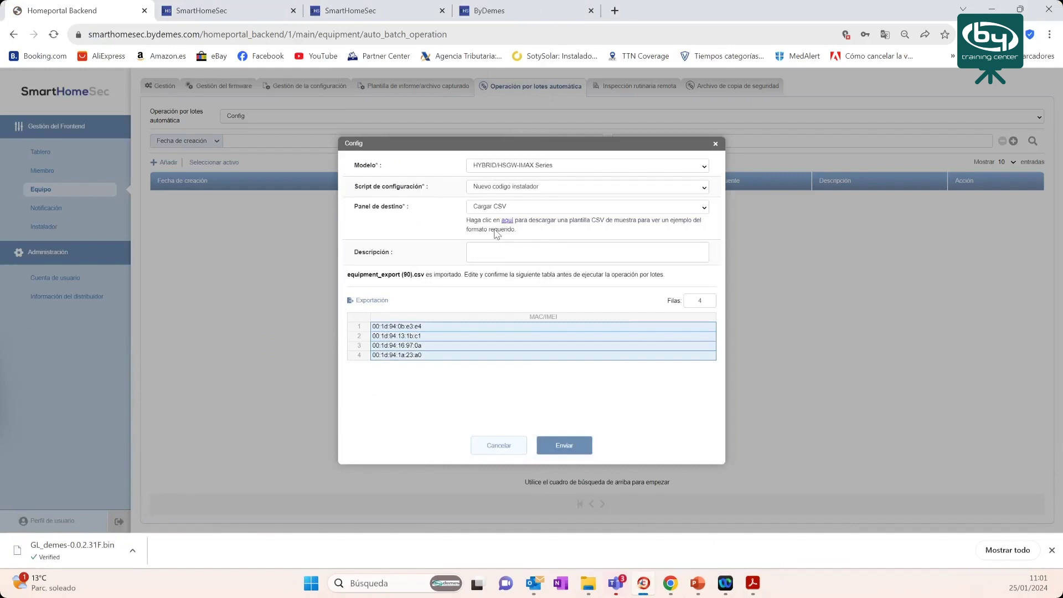
- Type 'ffsd' as the description, then cancel the Config task without submitting it
click(485, 252)
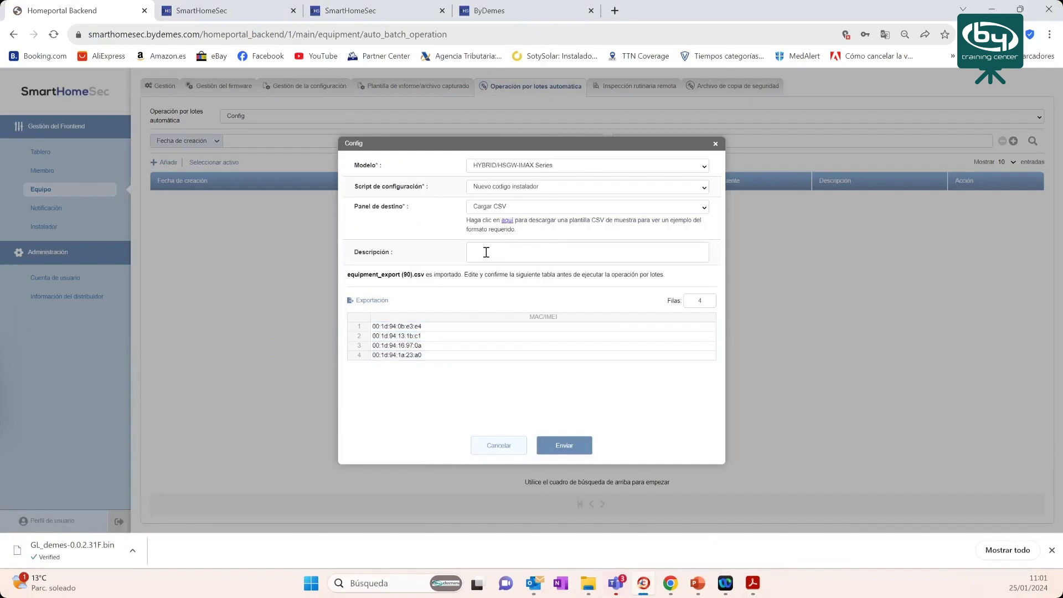
text(ffsd)
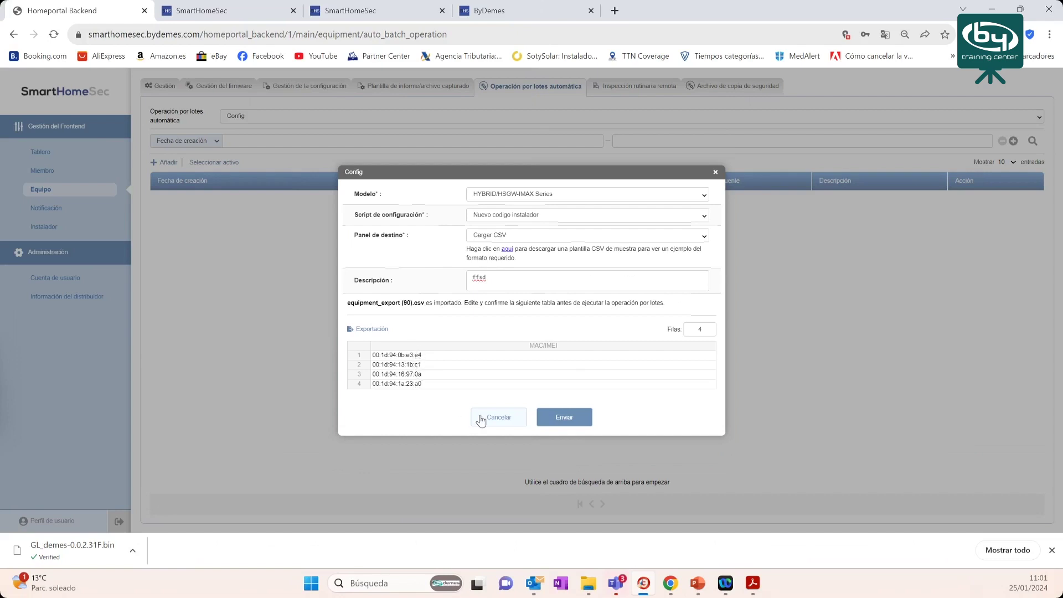
click(716, 173)
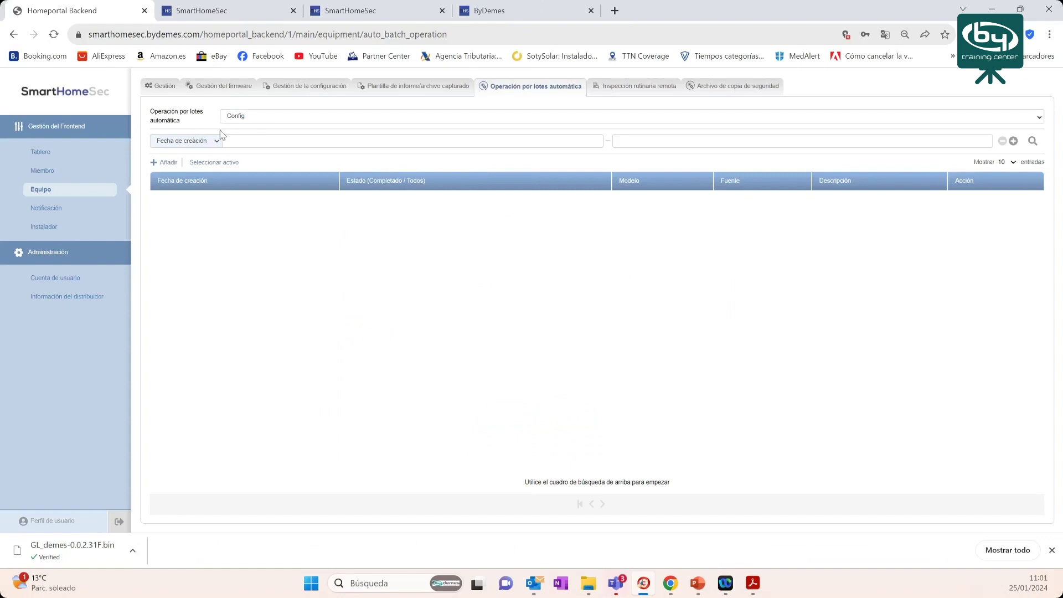
click(210, 142)
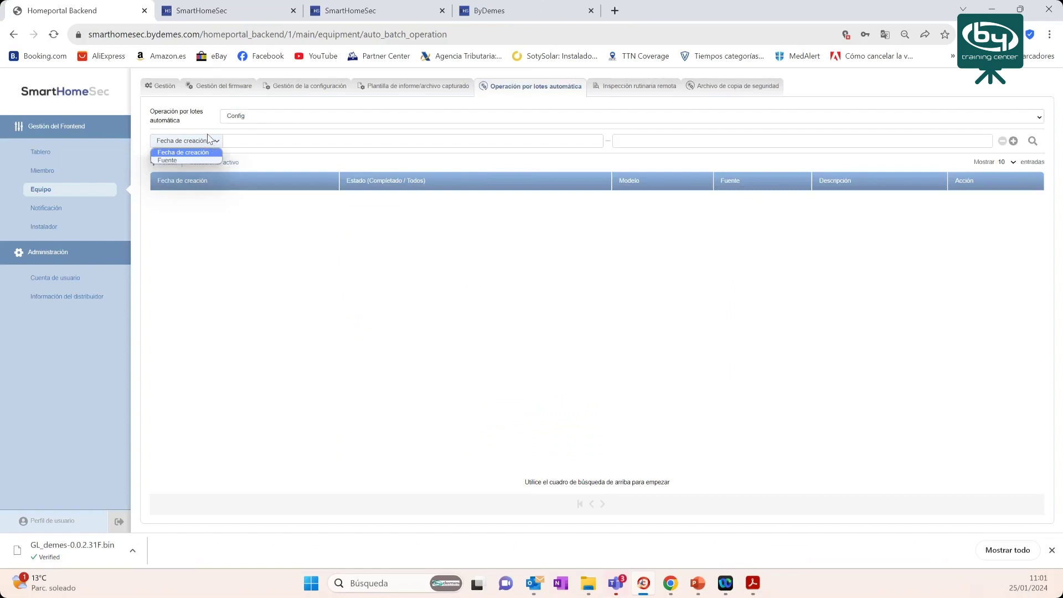
click(205, 114)
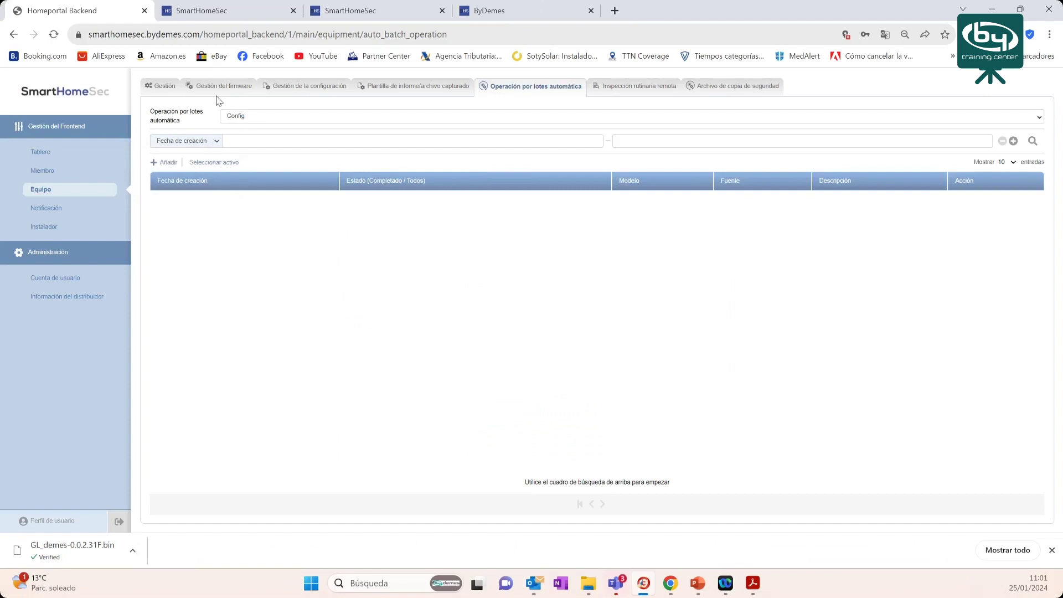
- Filter Config batch operations by Fuente 'Prevesta' and run the search
click(260, 116)
click(241, 155)
click(213, 141)
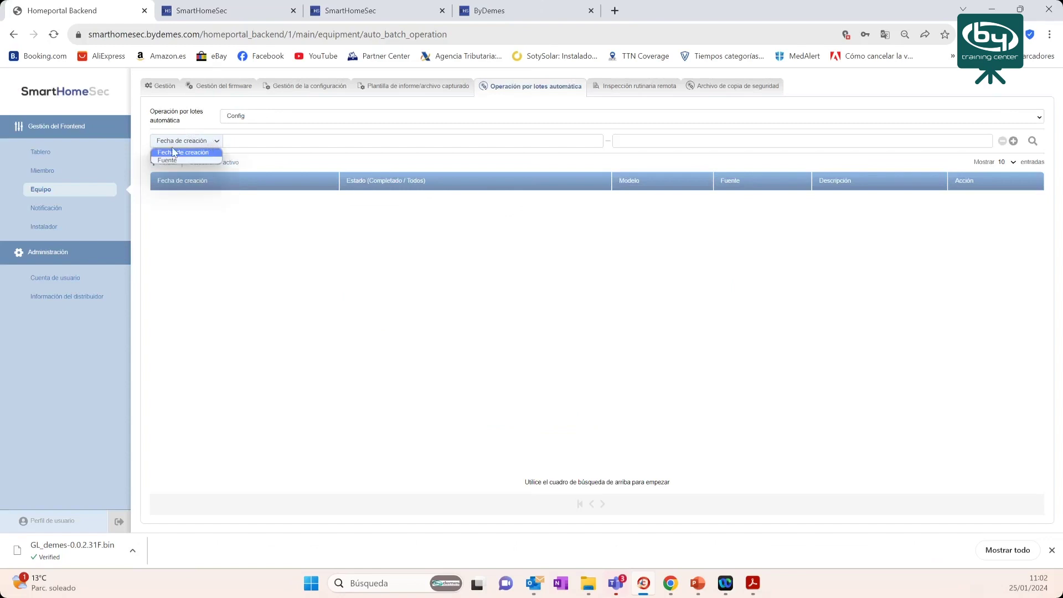
click(206, 160)
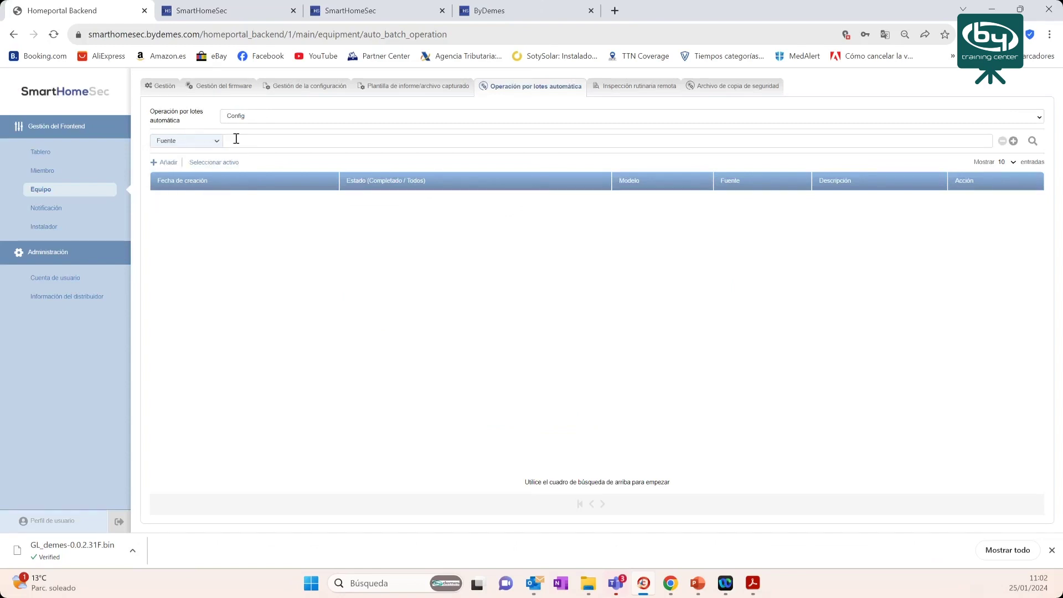
click(237, 139)
text(Prev)
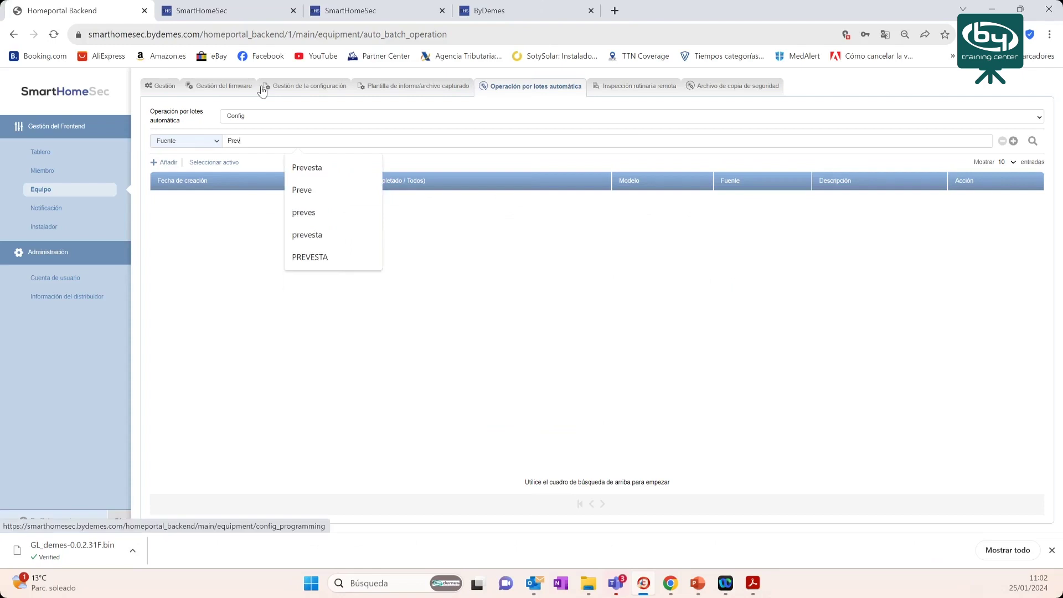
text(esta)
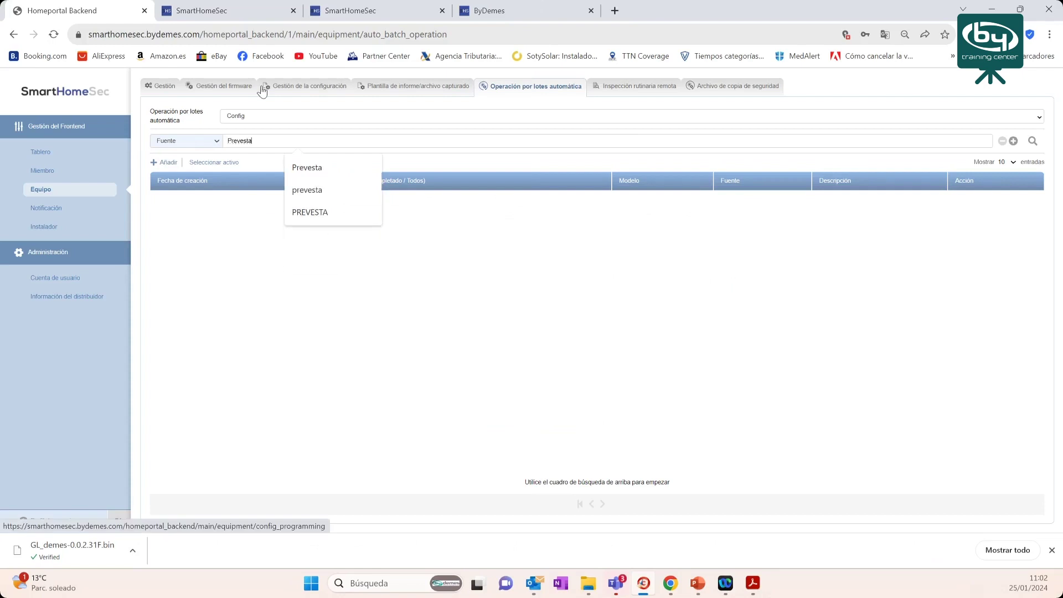
click(307, 168)
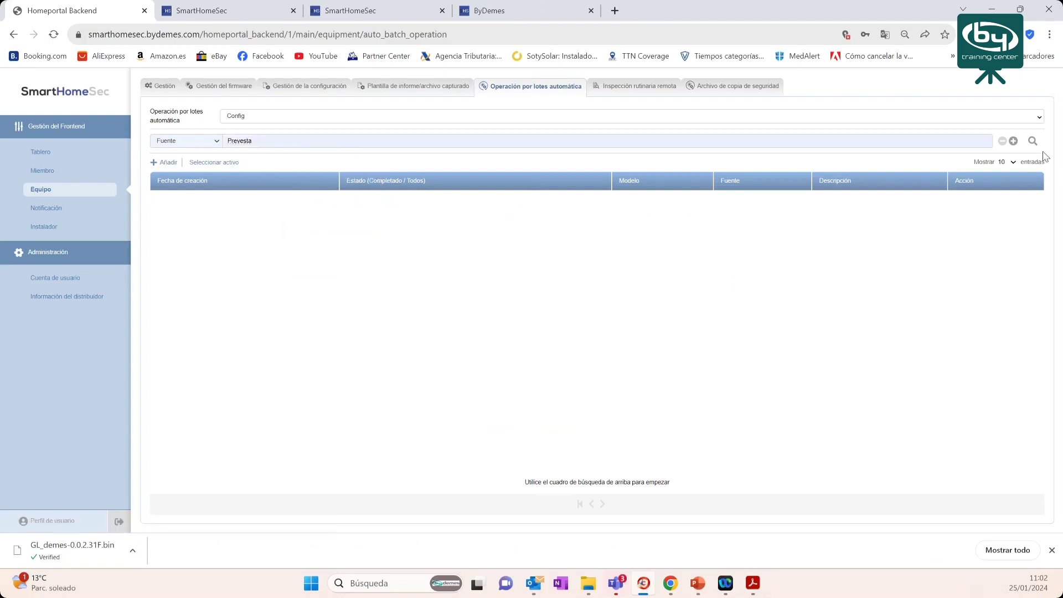
click(1033, 142)
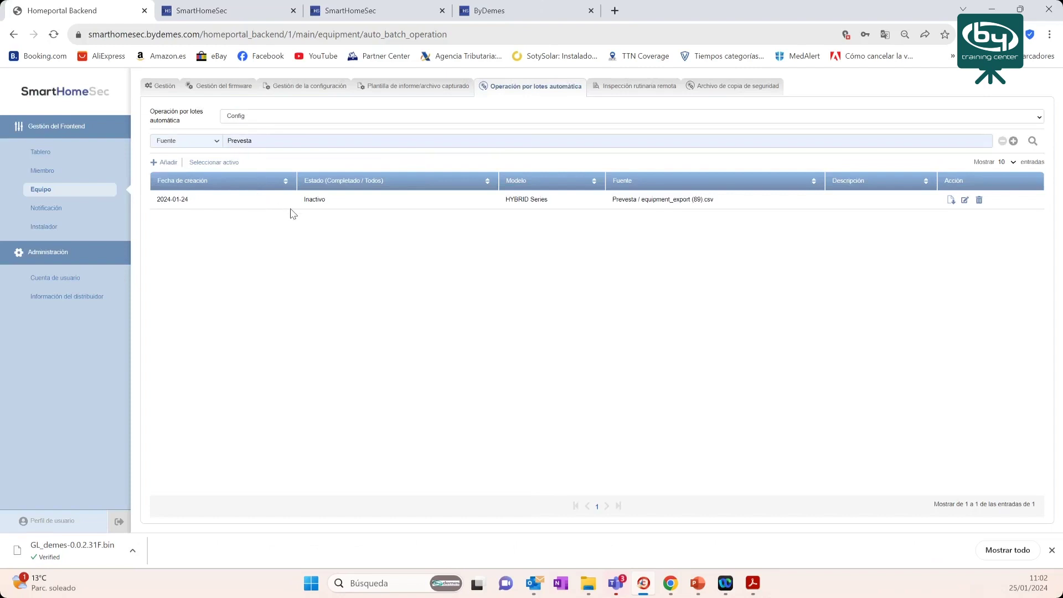
- View and close the log of the inactive Prevesta batch
click(951, 200)
click(716, 251)
click(274, 121)
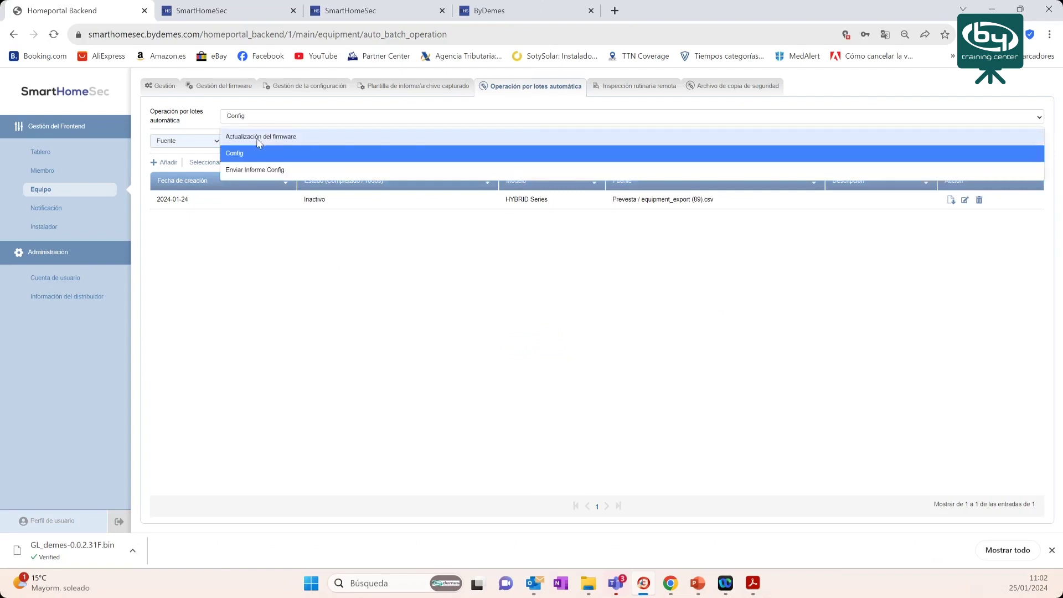
- Start a new firmware update for HYBRID/HSGW-IMAX Series with firmware GL_demes-0.0.2.31H.bin
click(257, 138)
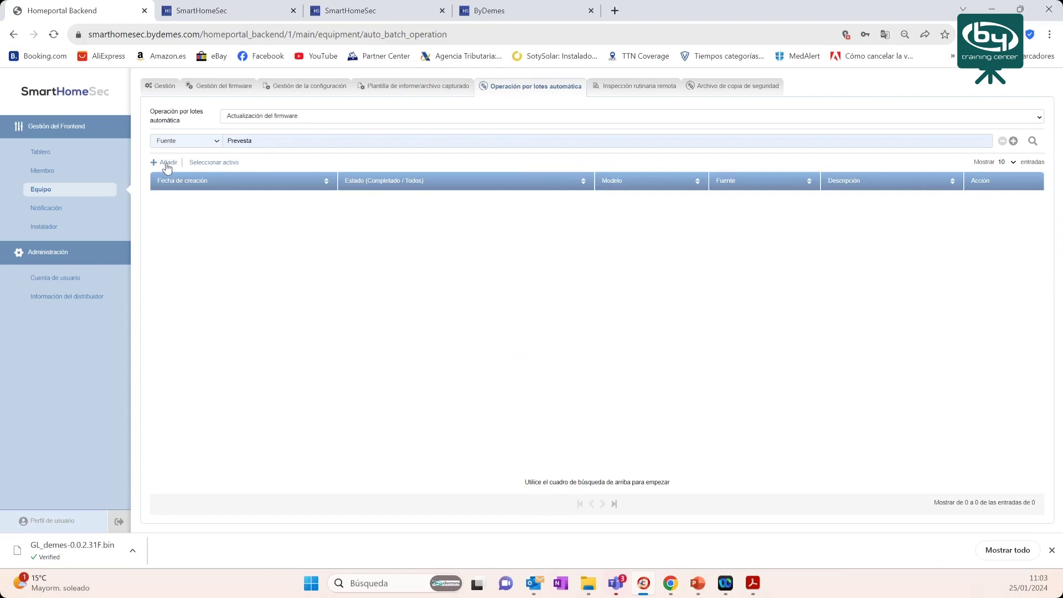
click(167, 164)
click(534, 222)
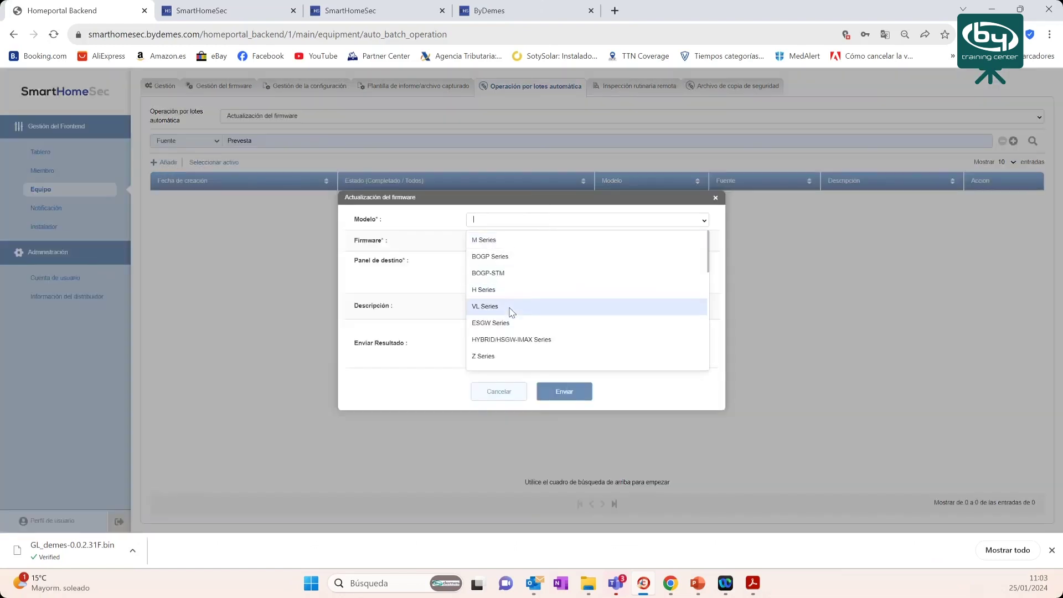
click(531, 345)
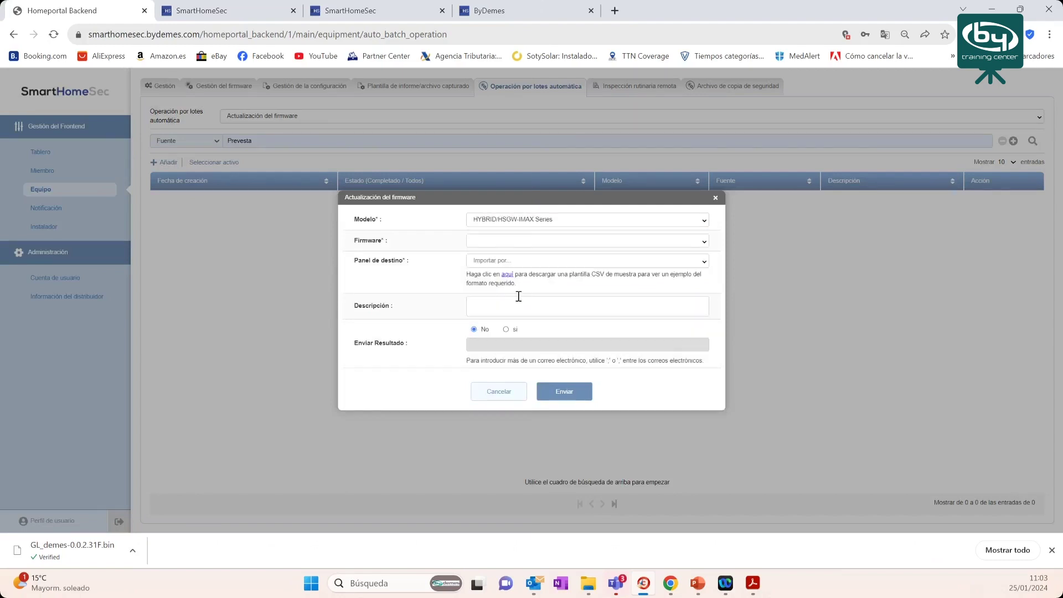
click(491, 242)
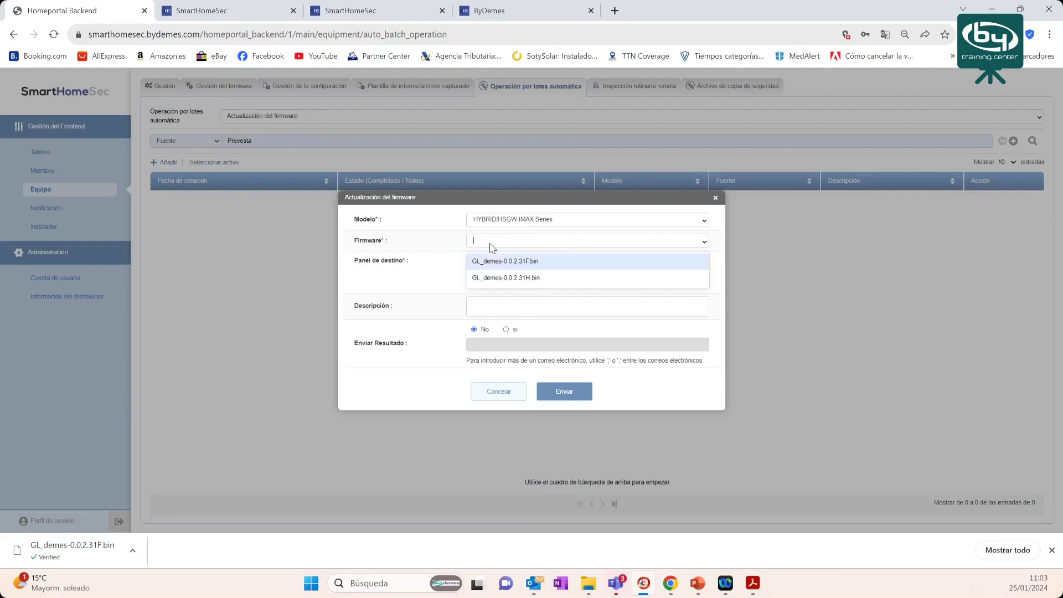
click(506, 278)
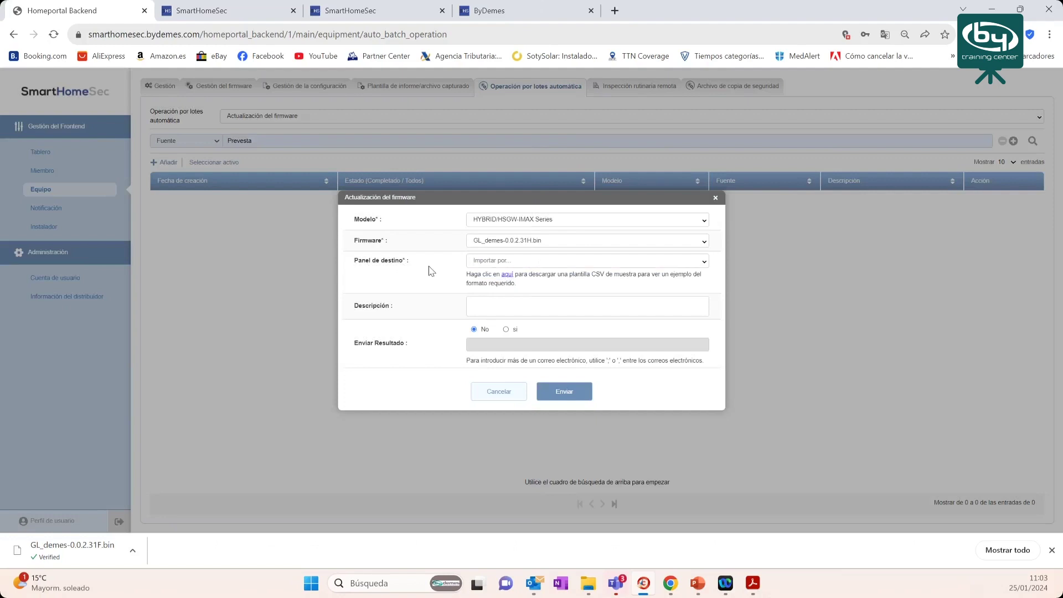
- Load equipment_export (90).csv as the task's target panel list
click(520, 261)
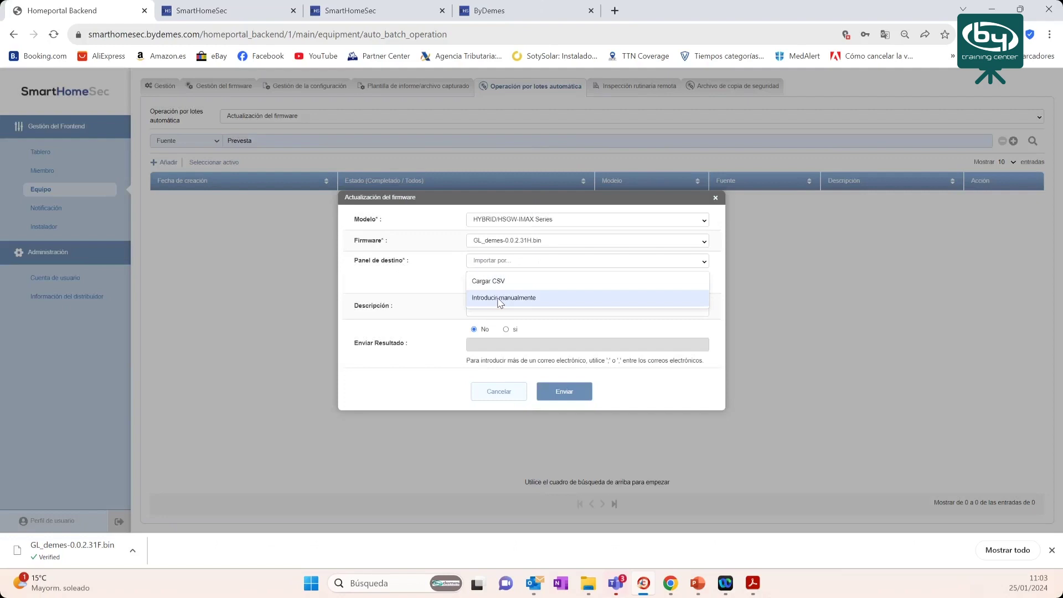
click(502, 282)
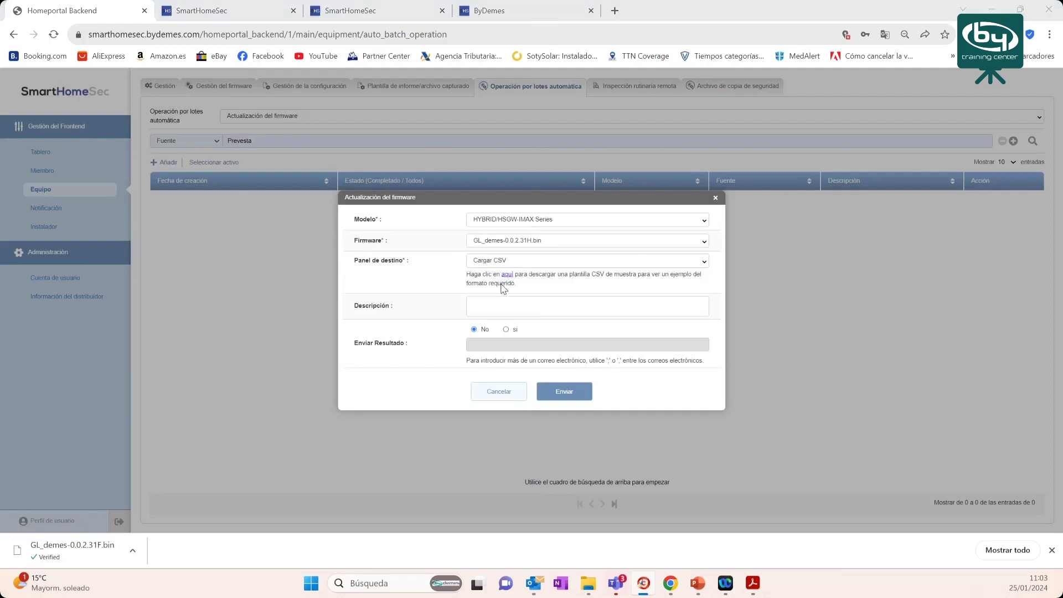
click(177, 117)
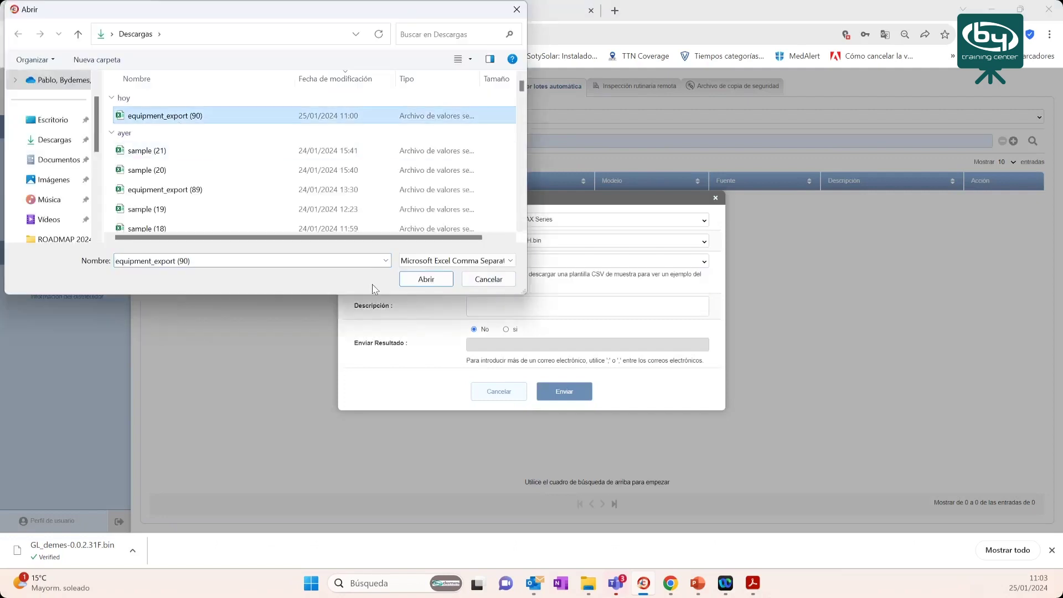
click(426, 280)
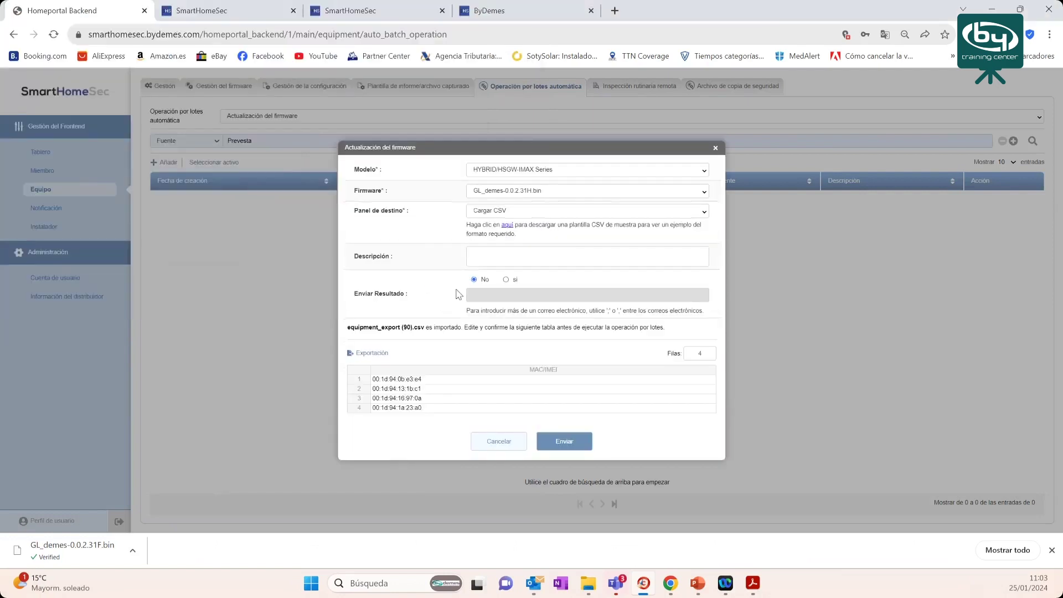
- Enter the description 'Primera actualizacion FW masiva'
click(475, 256)
text(rimera)
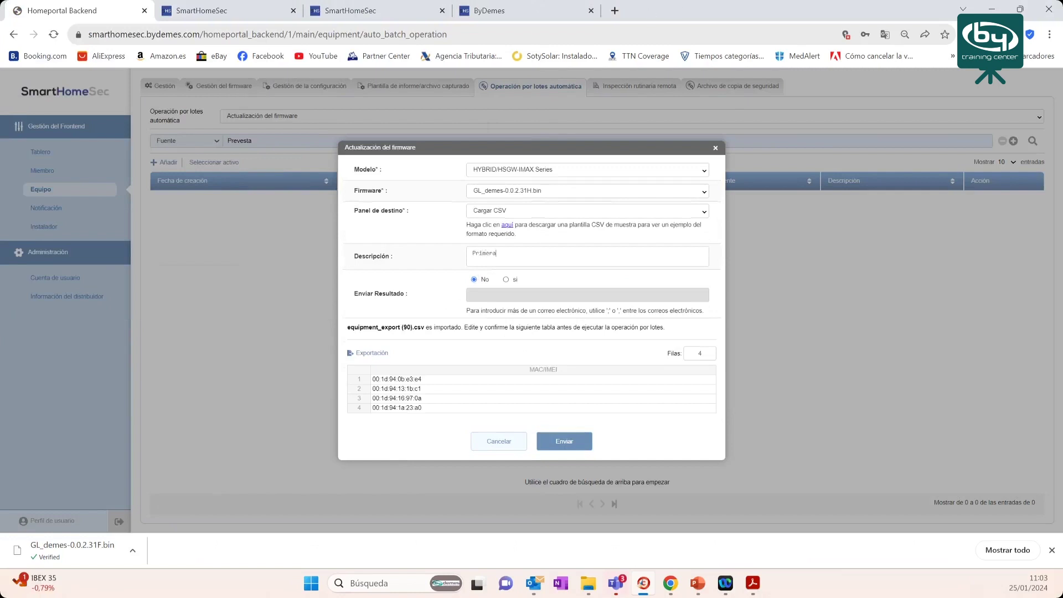
text( actualizacion masiva)
click(546, 253)
text(FW masiva)
- Turn on e-mailing the result and enter the recipient e-mail address
click(507, 280)
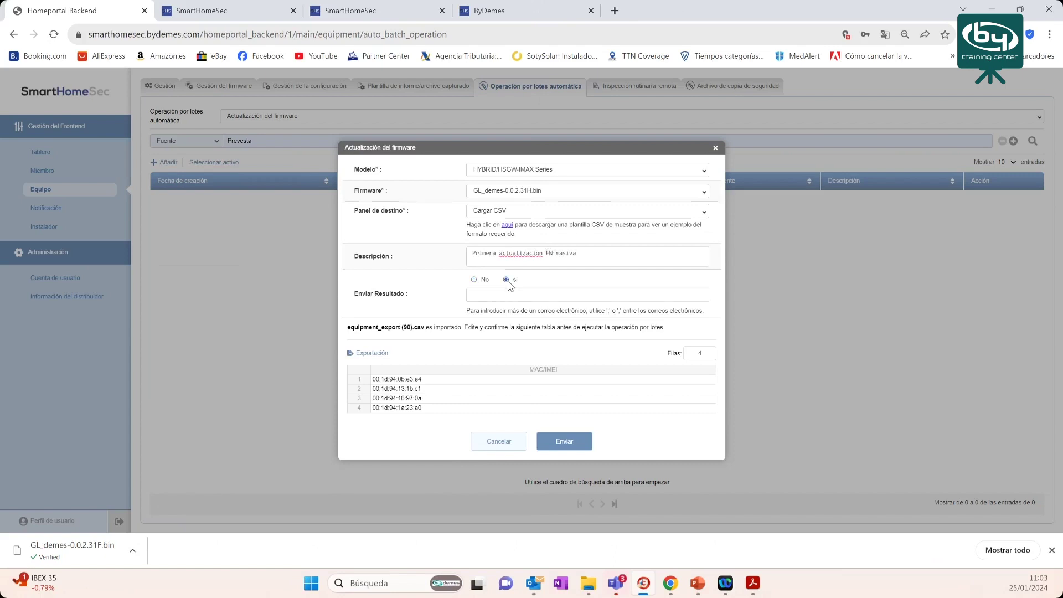
click(500, 296)
- Submit the firmware update task, which appears in the list as Inactivo
click(566, 442)
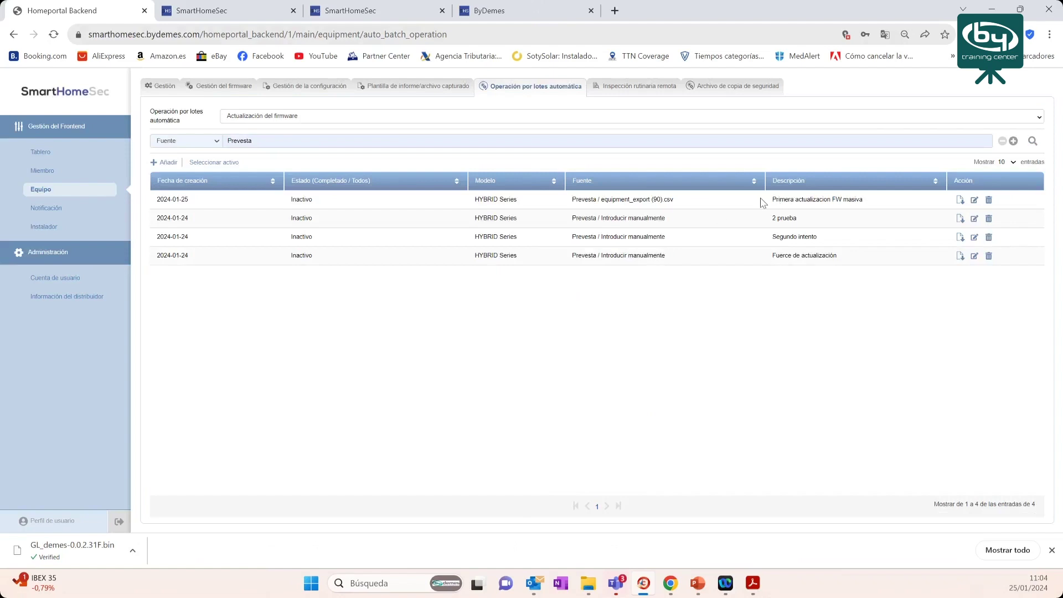
drag(770, 201, 860, 209)
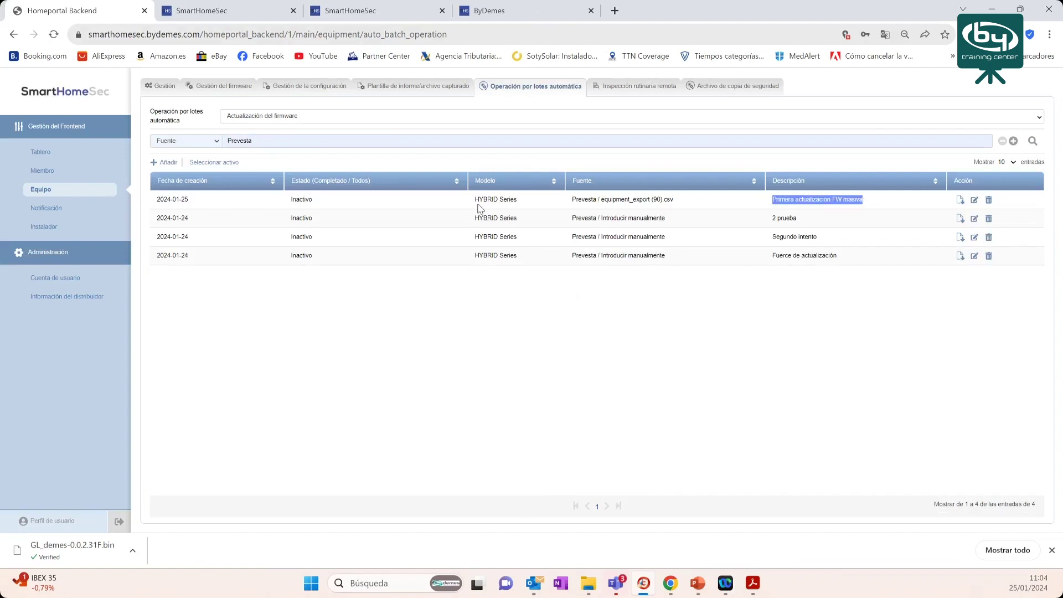
drag(313, 200, 289, 206)
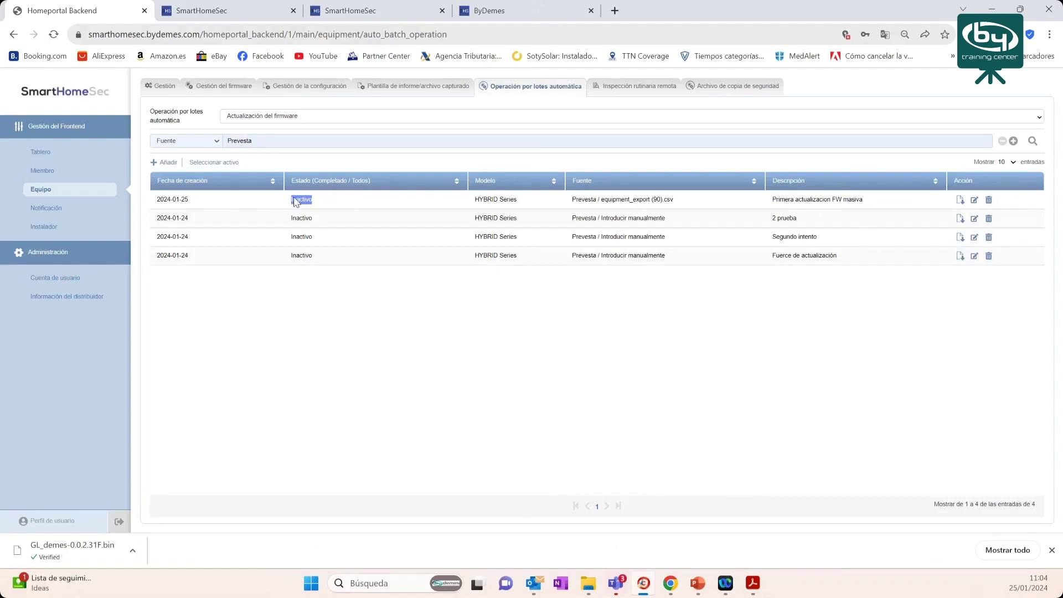
- Make the 2024-01-25 HYBRID/HSGW-IMAX Series CSV task the active one
click(218, 163)
click(444, 137)
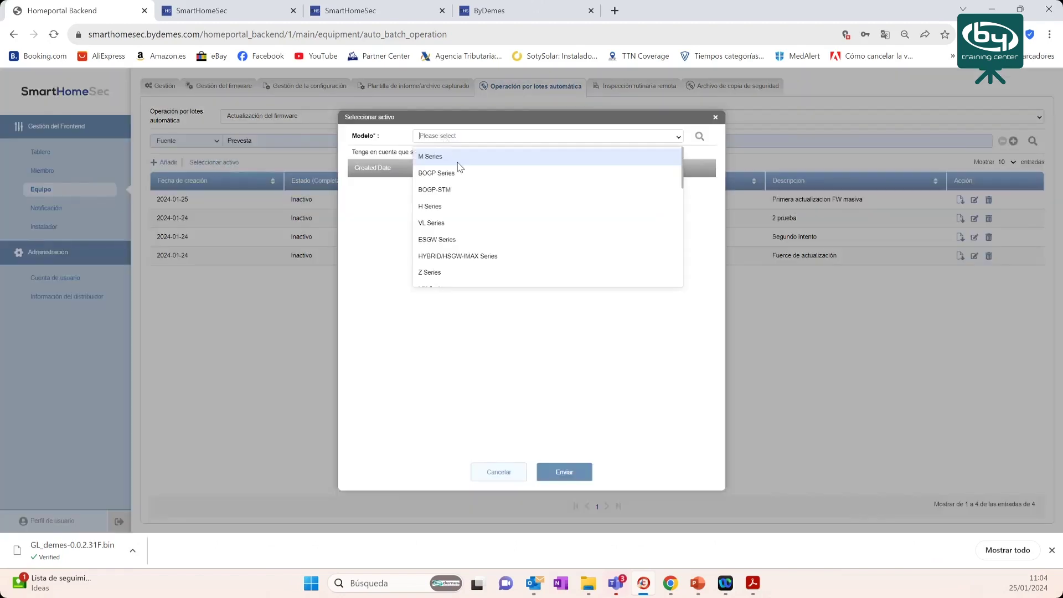
click(466, 259)
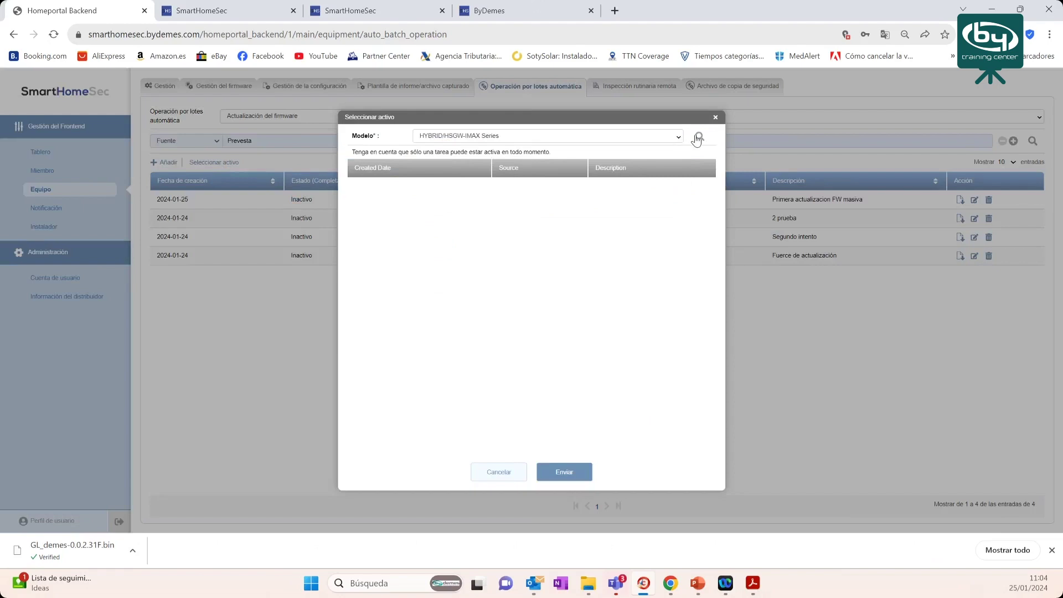
click(698, 138)
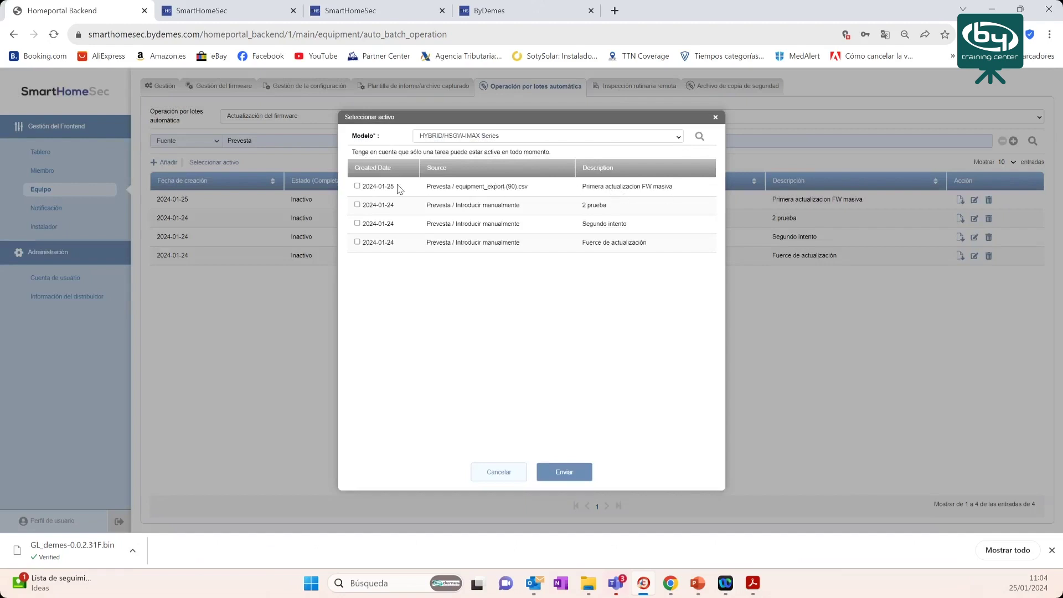
click(357, 186)
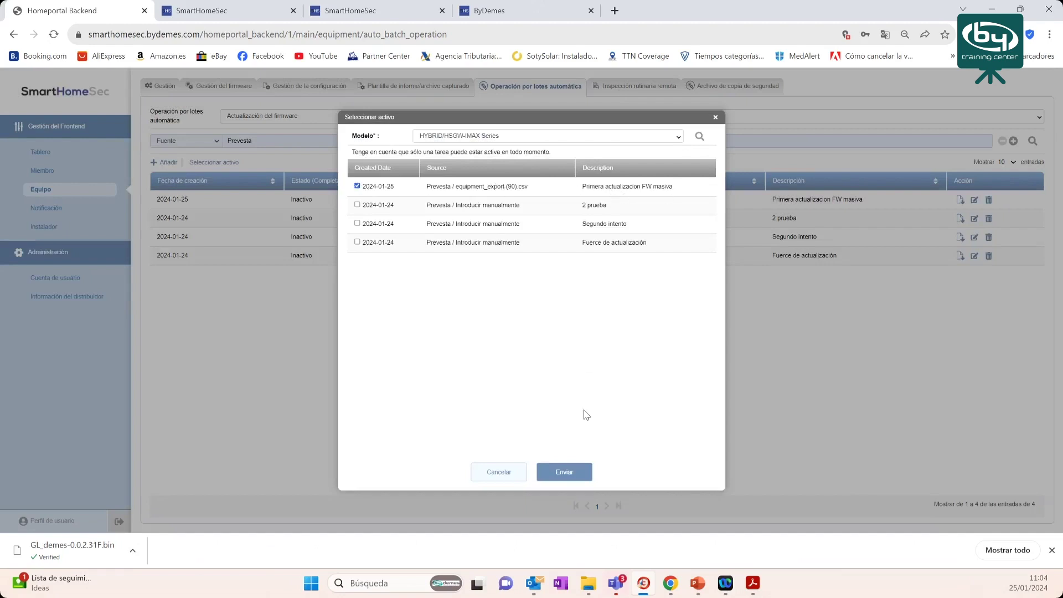
click(569, 468)
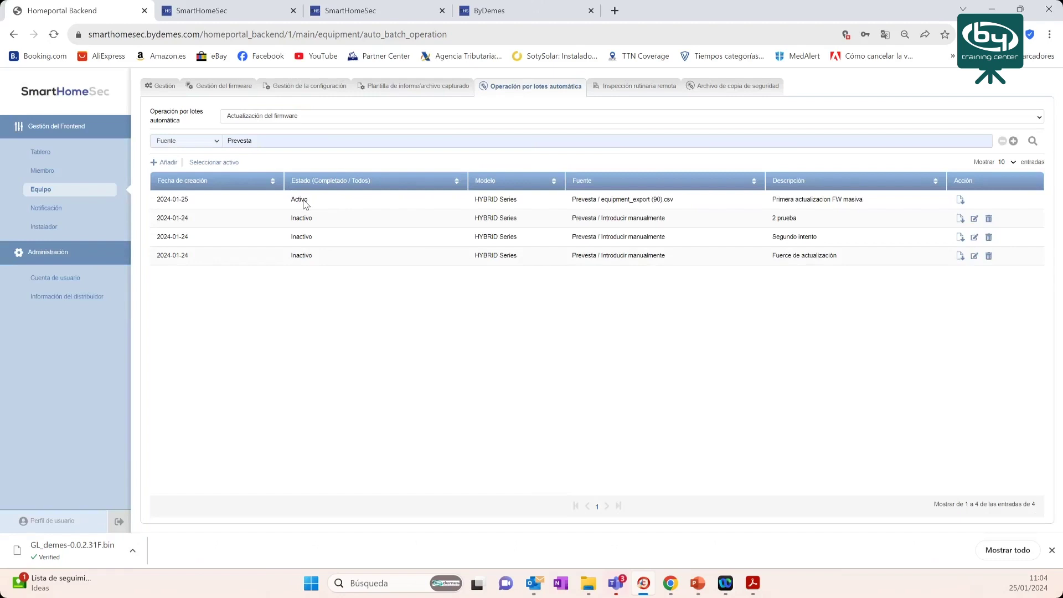
click(233, 163)
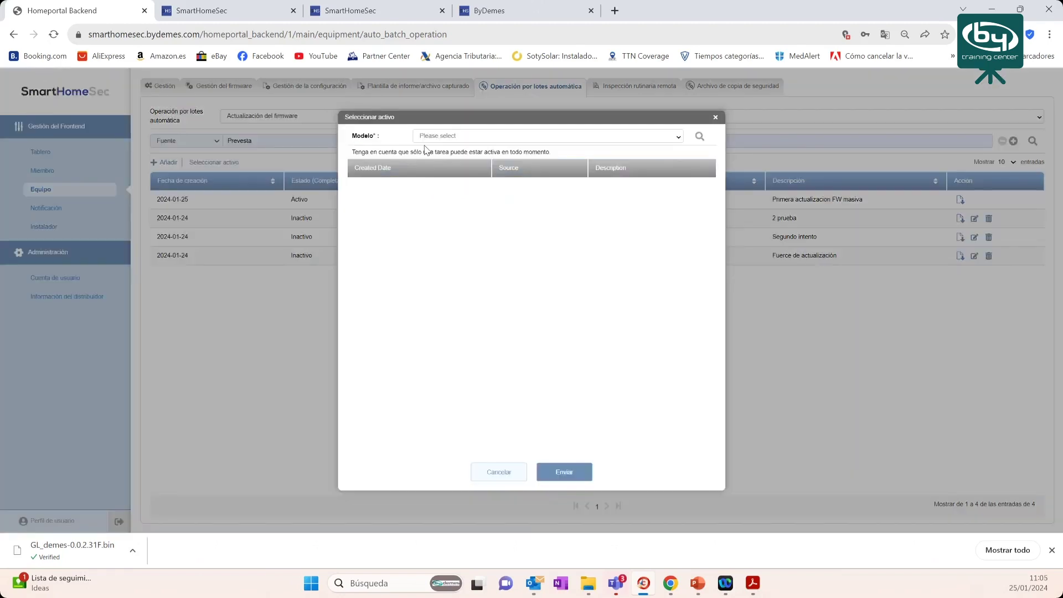
- Untick the 2024-01-25 HYBRID/HSGW-IMAX Series task so no task stays active
click(437, 139)
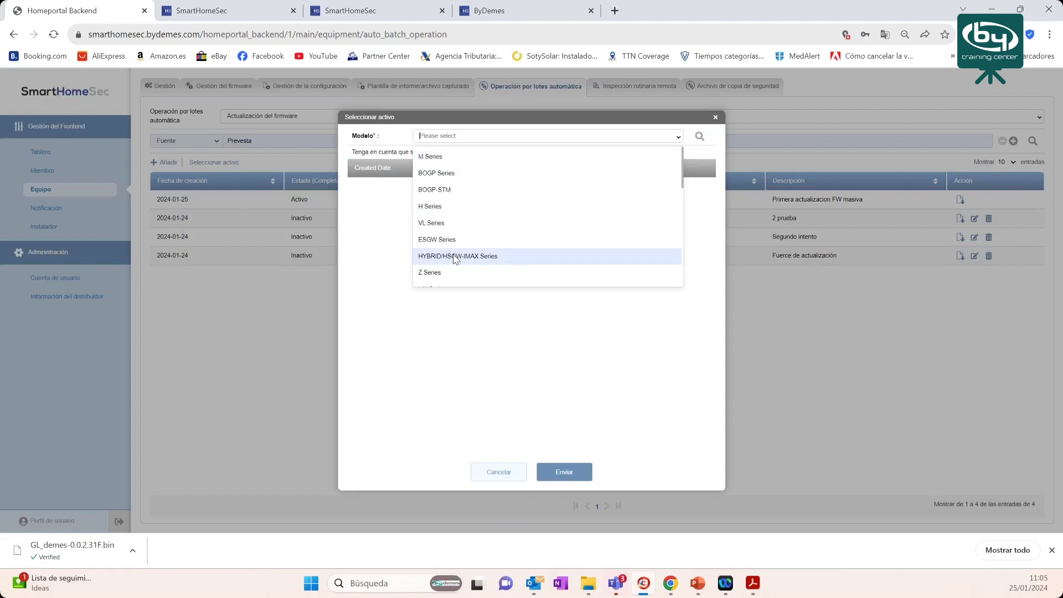
click(454, 256)
click(699, 136)
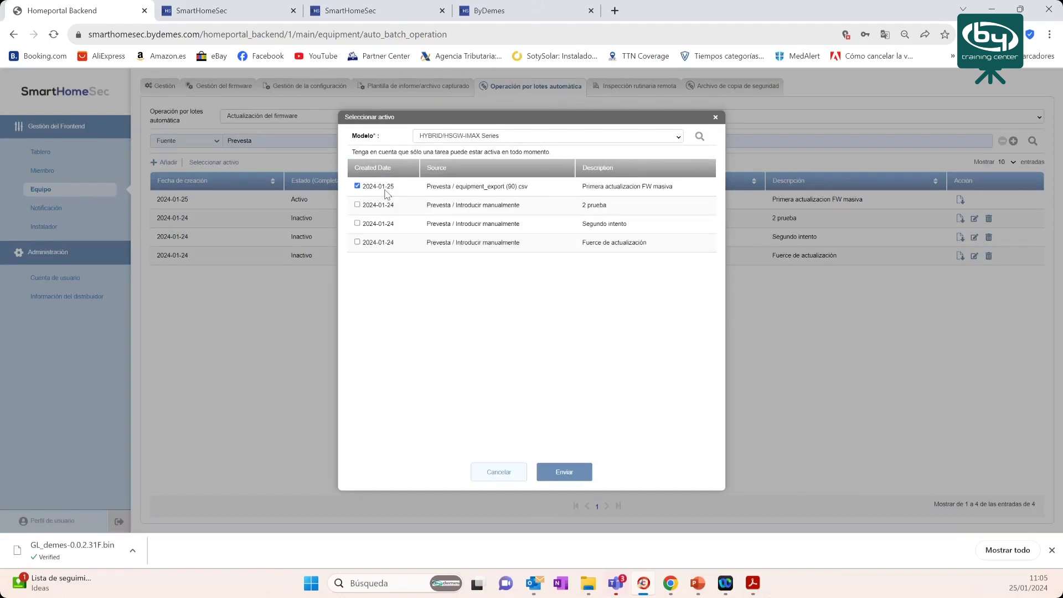
click(564, 472)
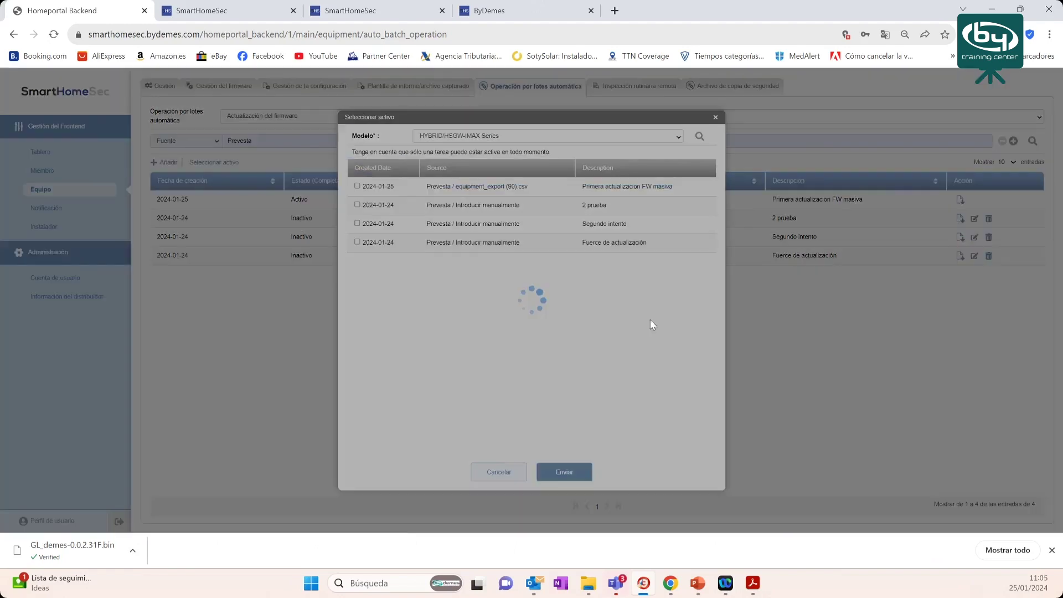
drag(318, 203, 294, 201)
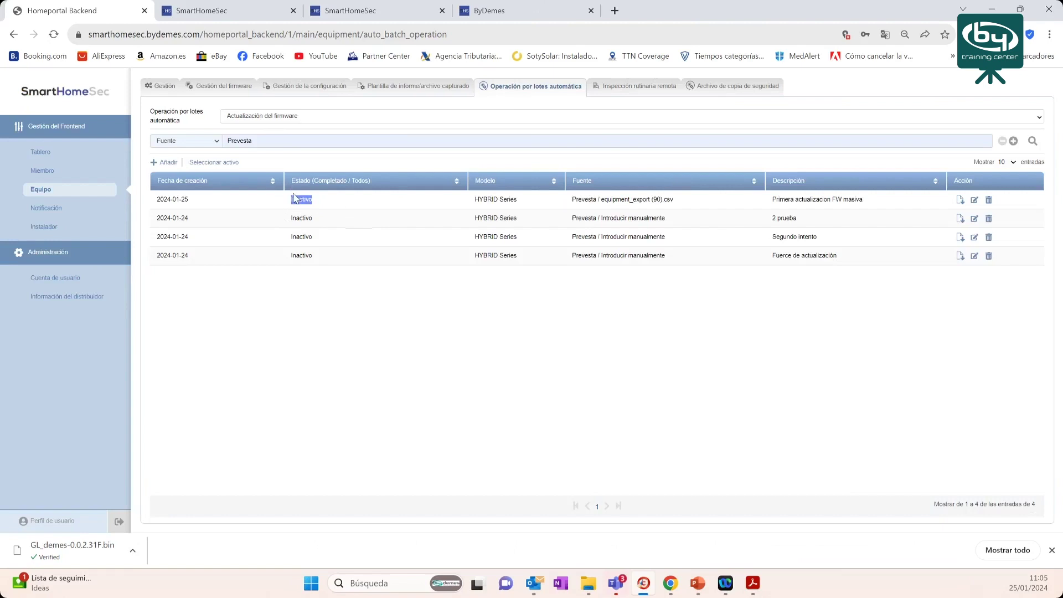
- Re-run the Fuente 'Prevesta' search for Actualización del firmware operations to refresh the list
click(193, 141)
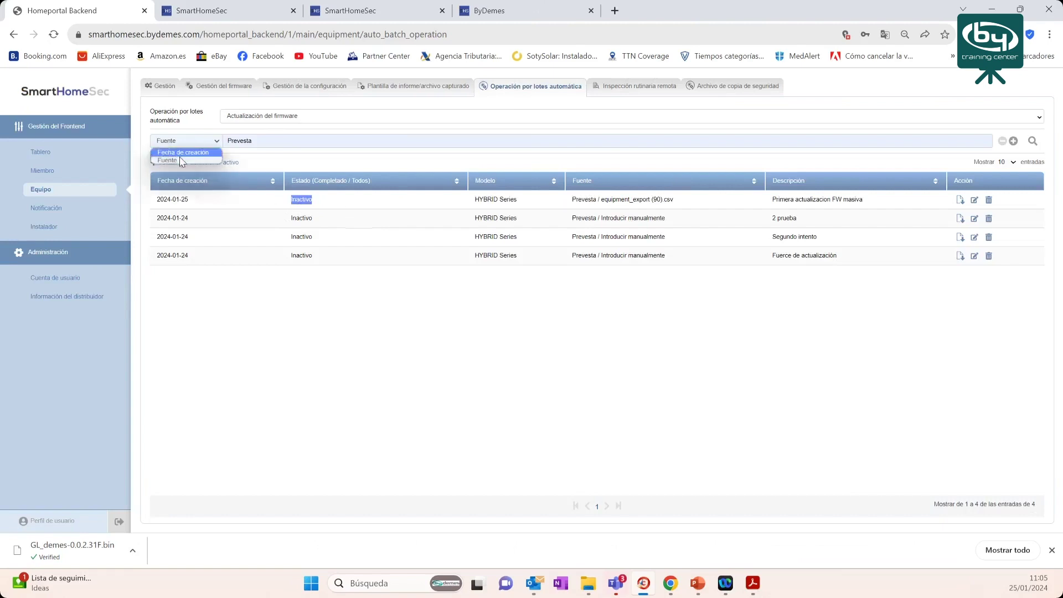
click(174, 160)
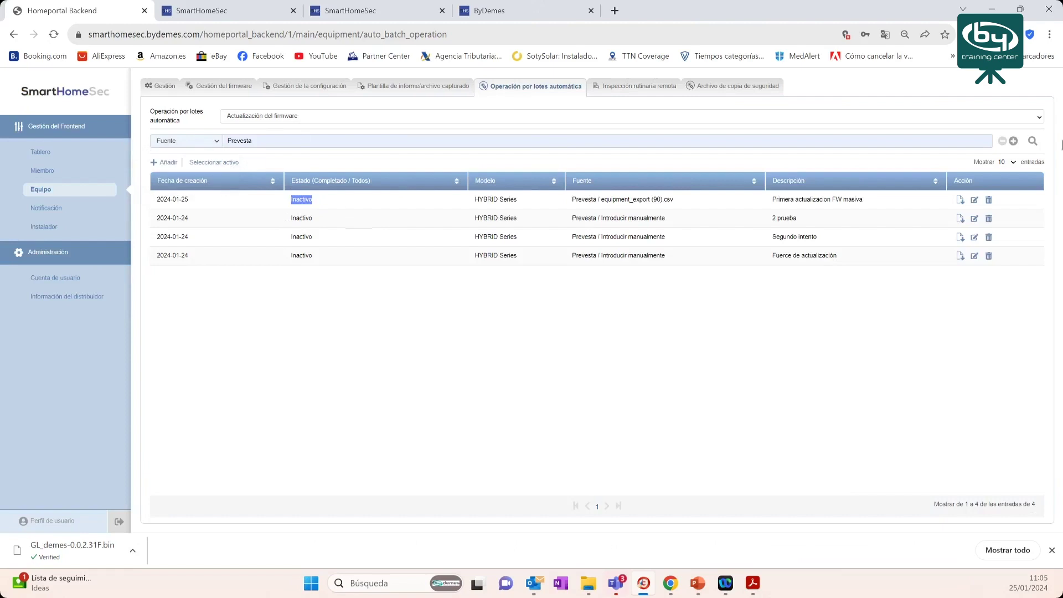
click(1032, 142)
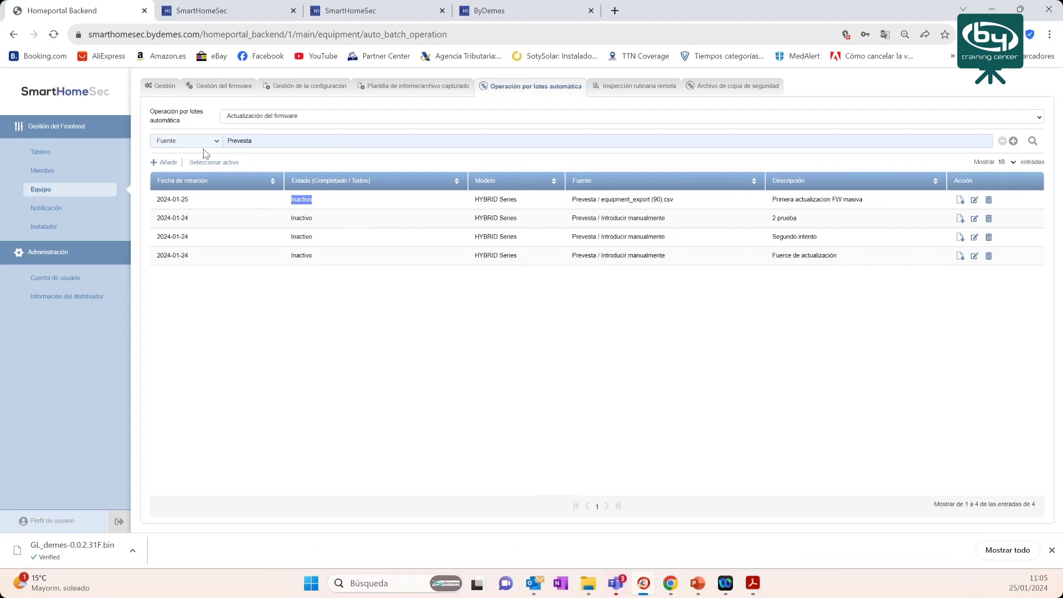
click(451, 120)
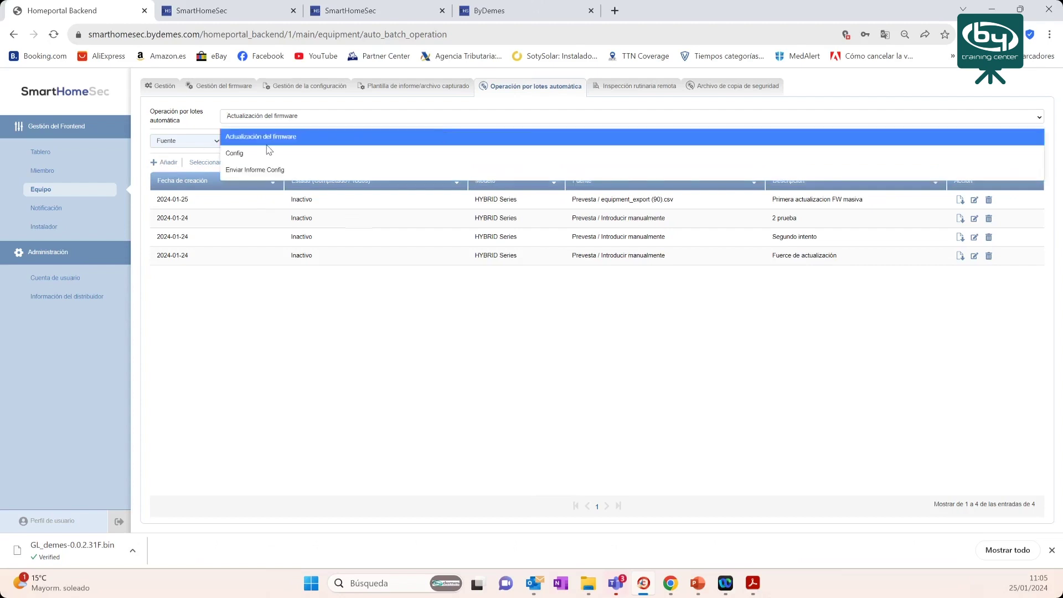
click(282, 139)
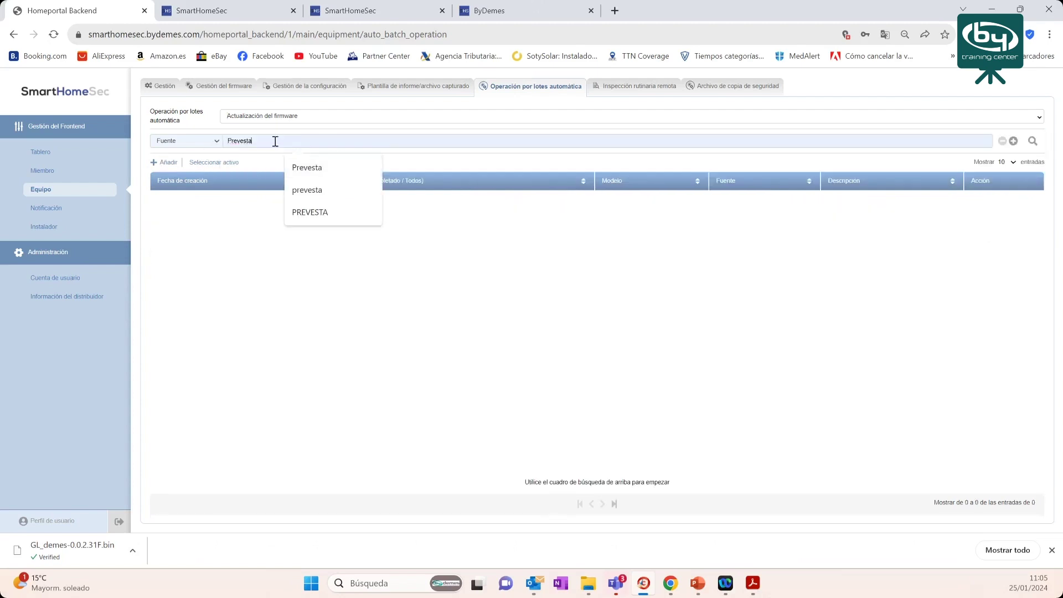
click(329, 167)
click(1032, 141)
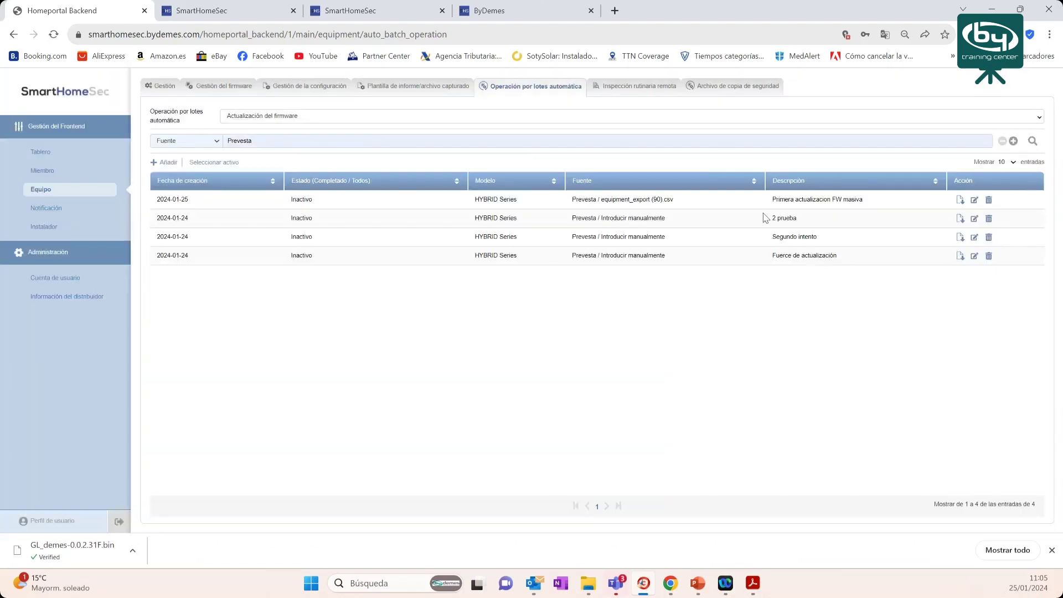
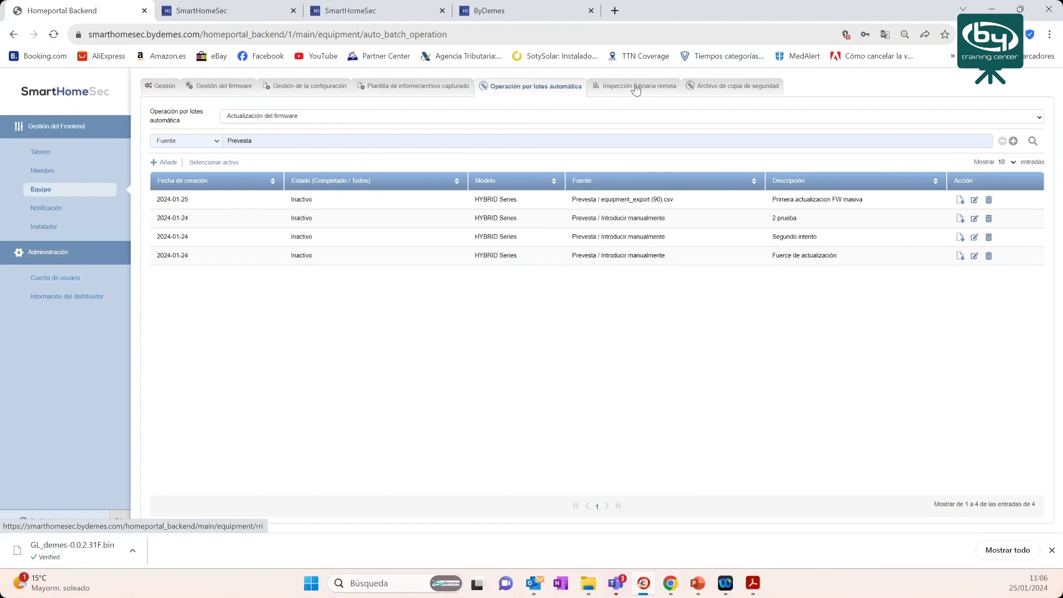
- Show the RRI schedule table with its 2024-01-24 '1ª revision' task for all panels
click(637, 89)
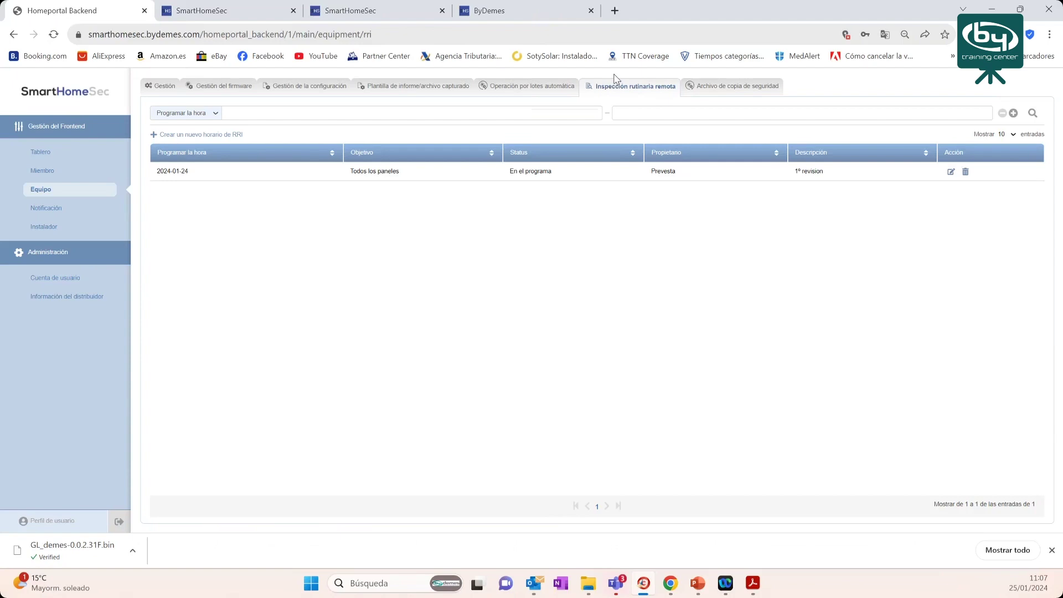
mouse_move(756, 595)
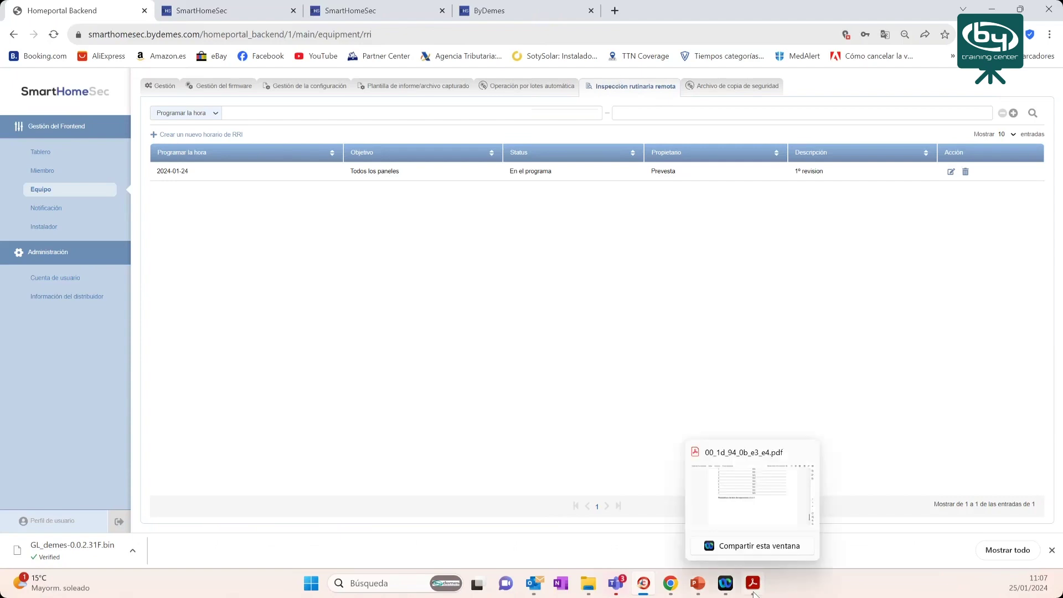
click(753, 591)
scroll(574, 282, up, 10)
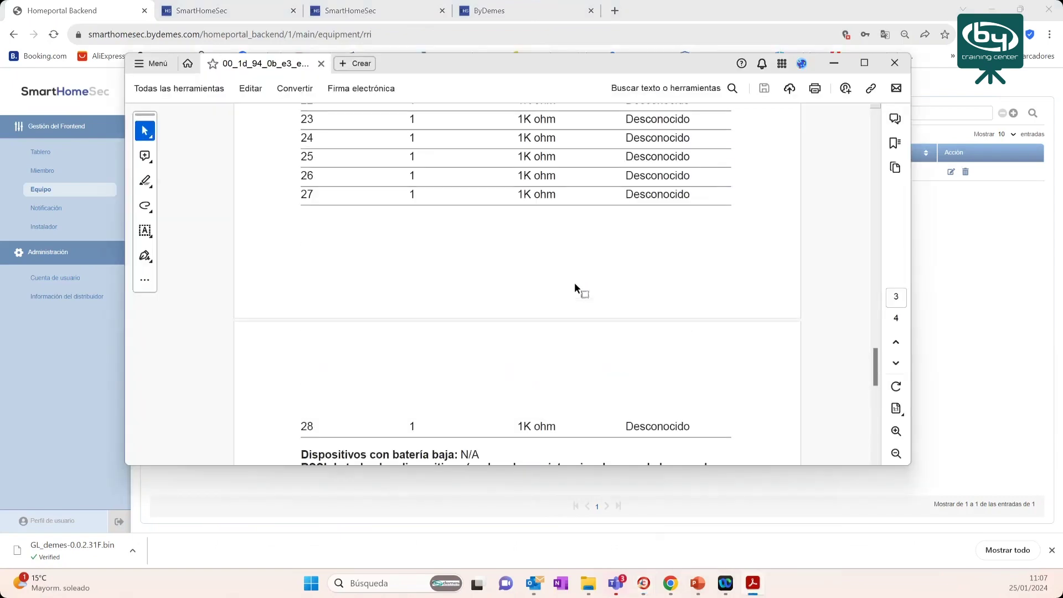
scroll(524, 242, up, 15)
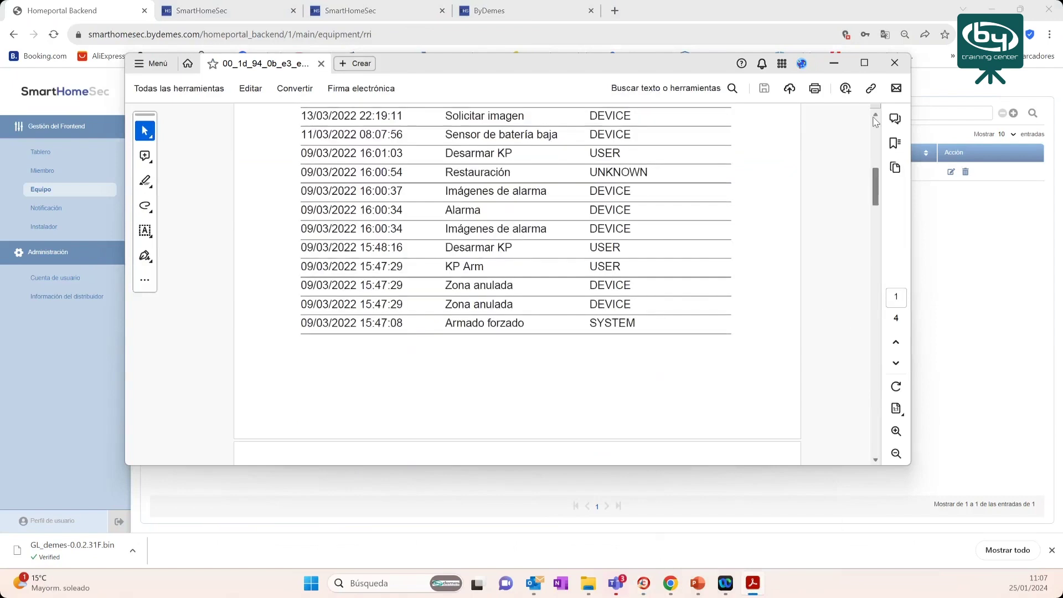
click(841, 64)
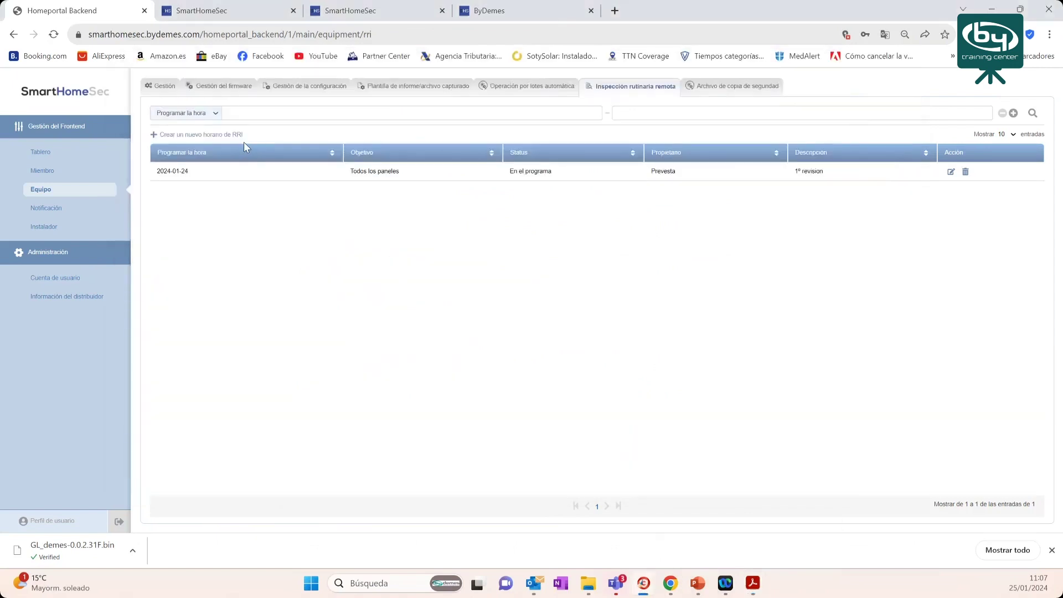
click(192, 136)
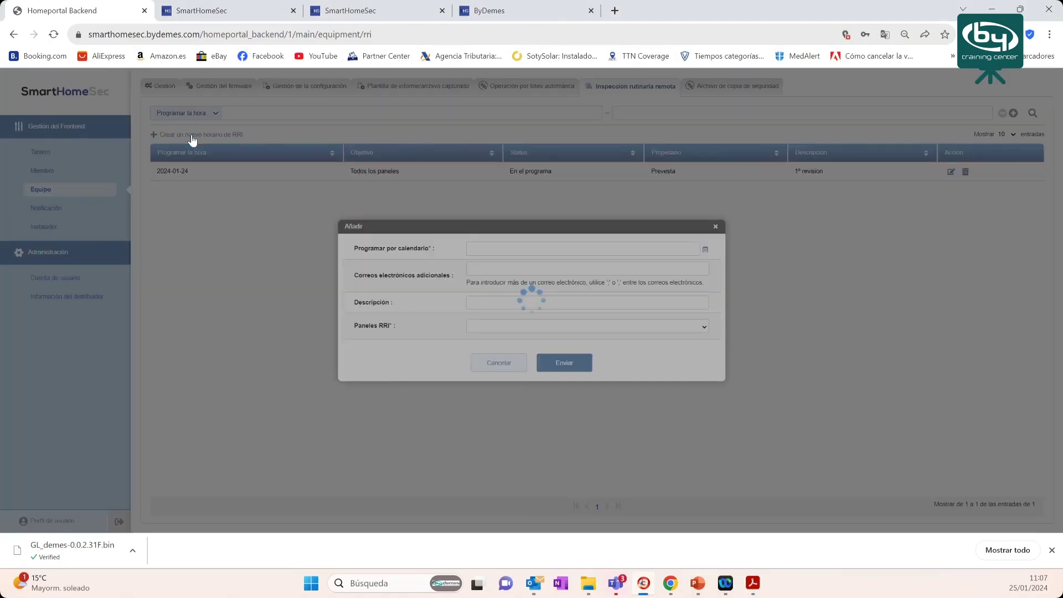
- Set the RRI date to 25 January 2024 and add two saved recipient e-mail addresses
click(528, 250)
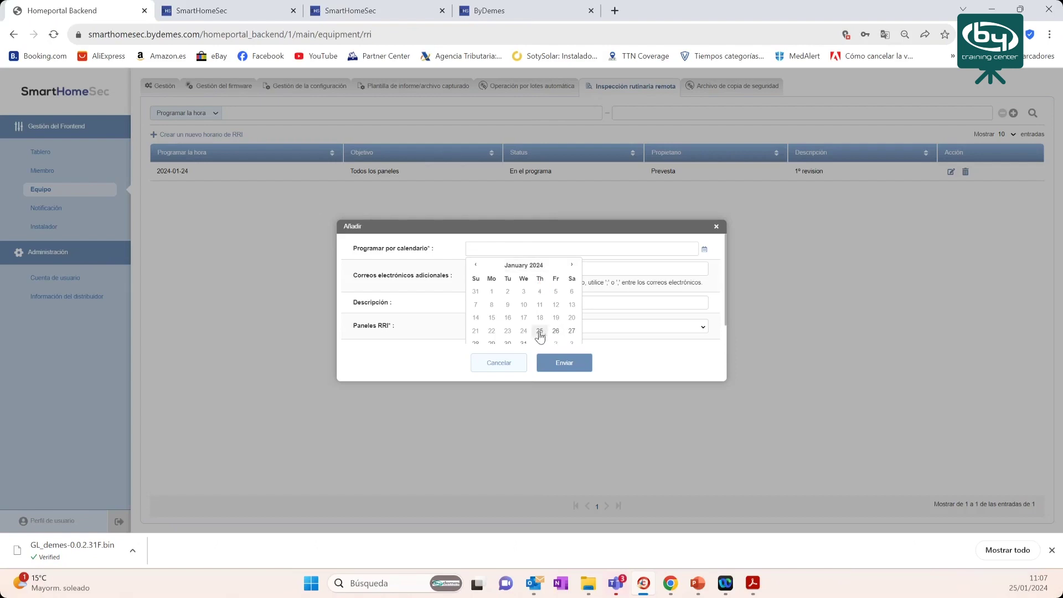
click(540, 334)
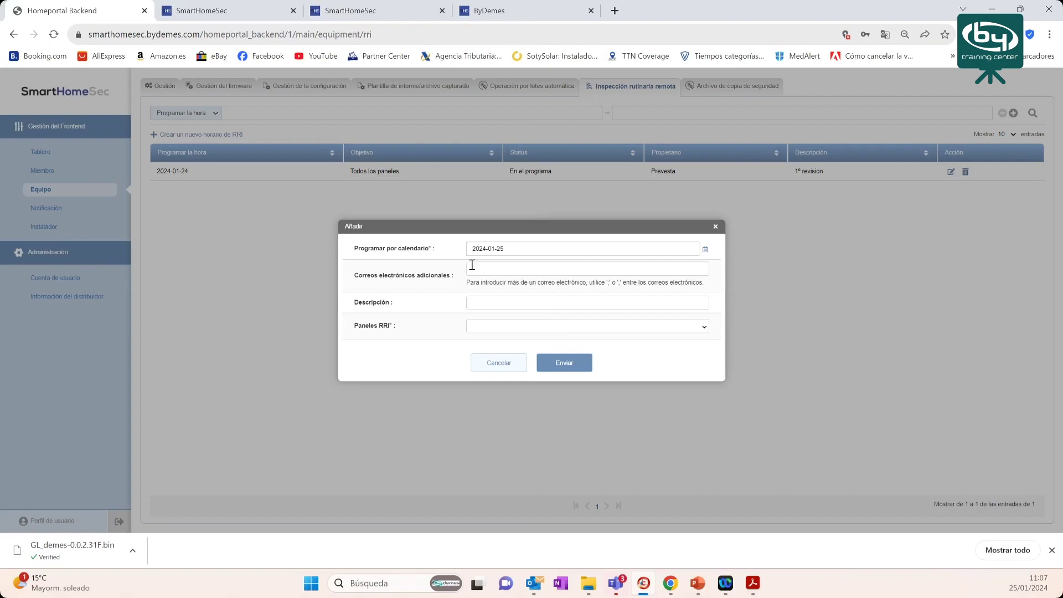
click(475, 271)
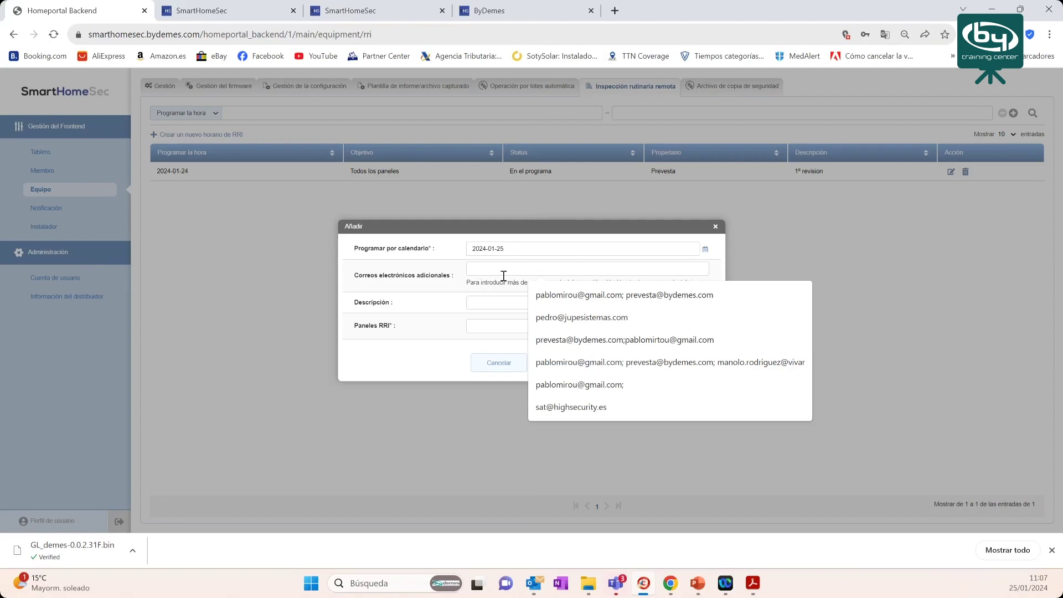
click(551, 296)
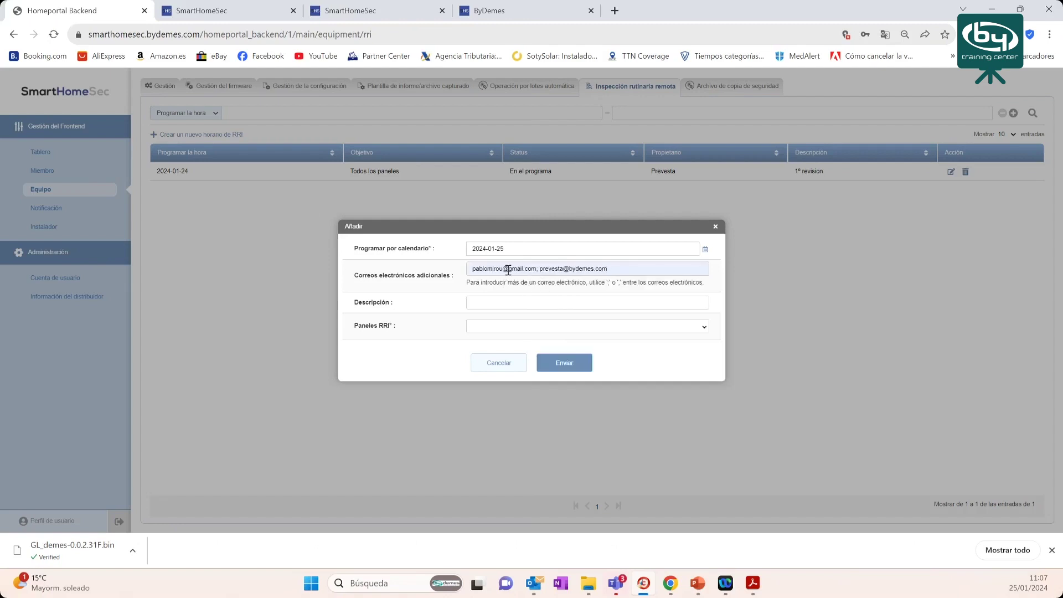
click(542, 268)
key(BackSpace)
key(BackSpace)
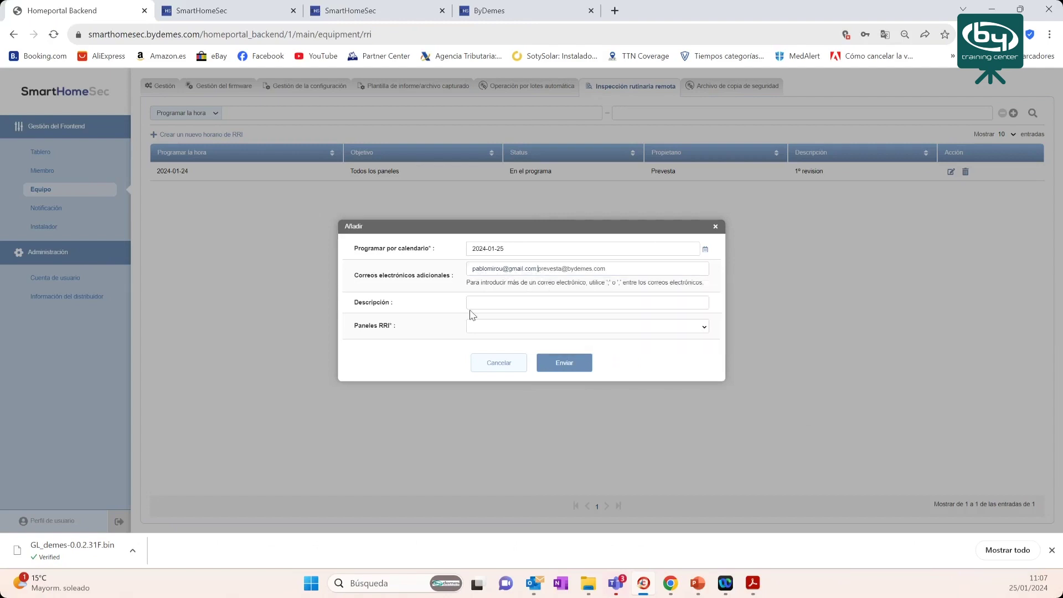
- Enter the schedule description 'automantenimientos programados RRI'
click(495, 302)
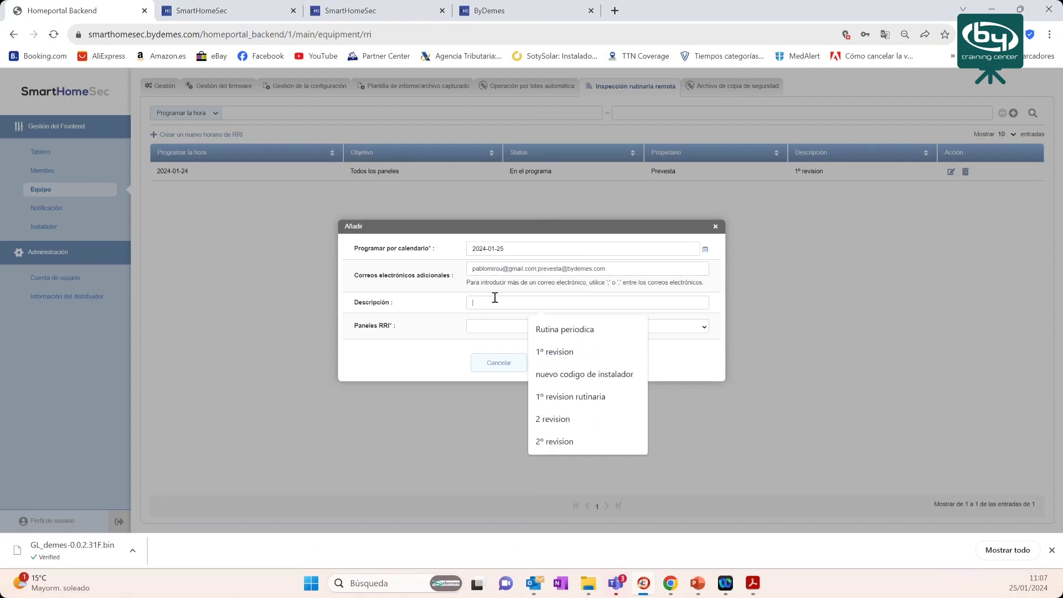
text(autom)
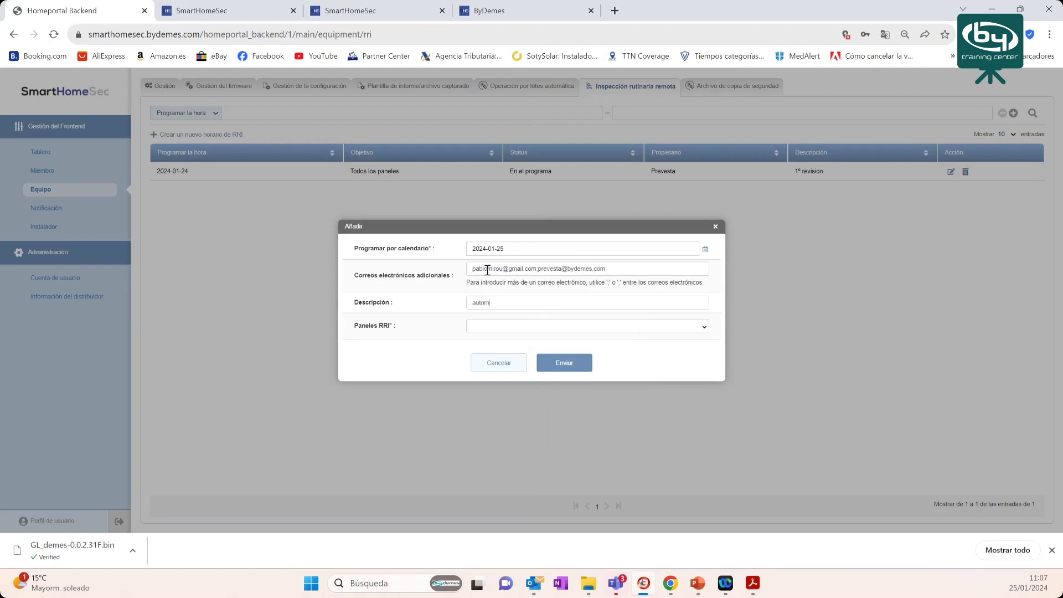
text(anteniemtos prigrama)
key(BackSpace)
key(BackSpace)
text(ogramados RR)
- Target all panels instead of a CSV import and submit the schedule
click(534, 330)
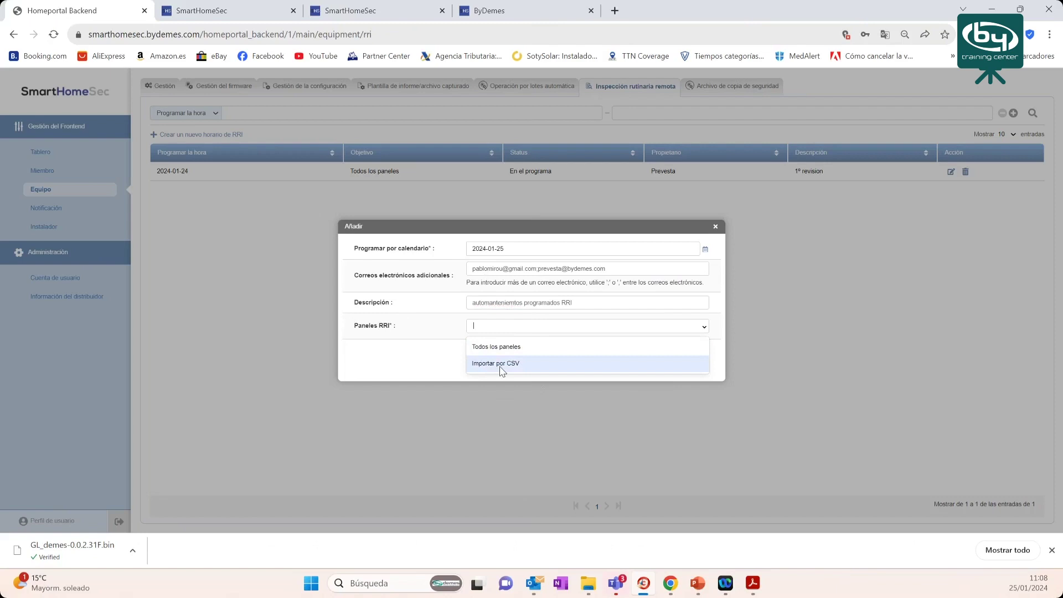
click(497, 366)
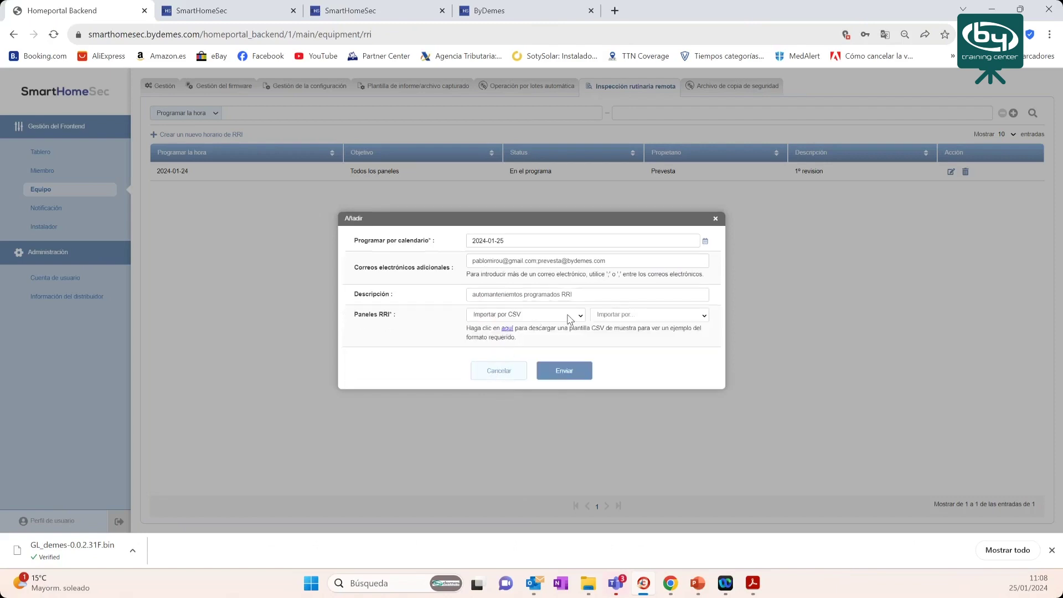
click(570, 319)
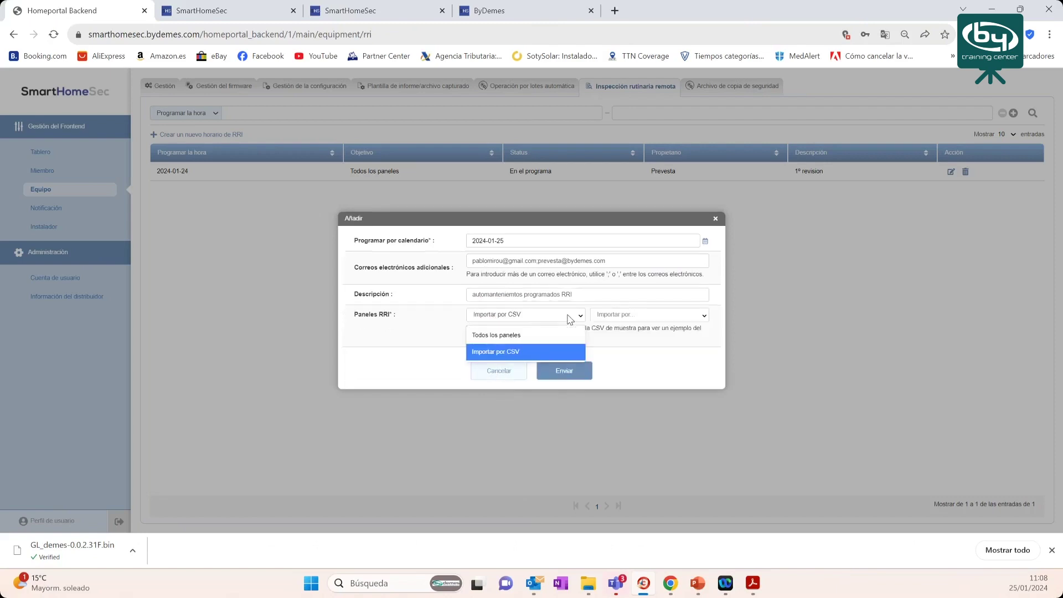
click(509, 336)
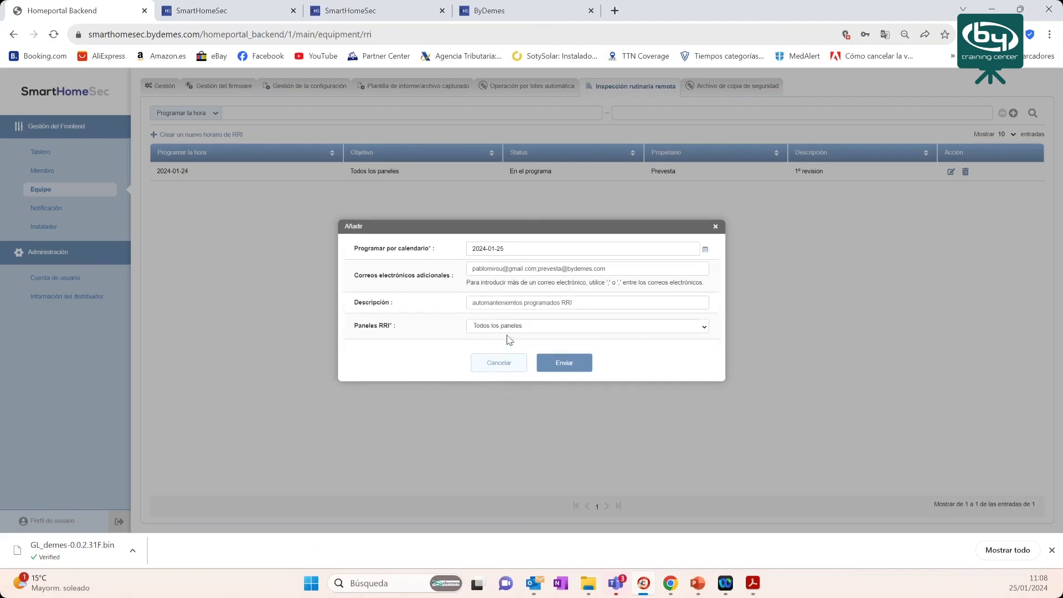
click(574, 366)
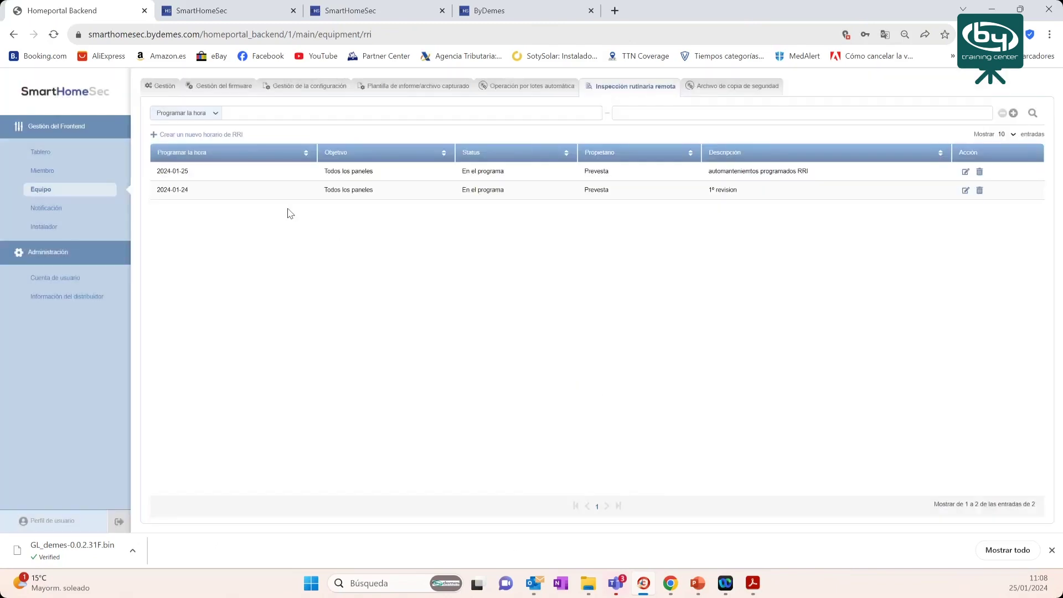
drag(189, 173, 191, 175)
mouse_move(758, 588)
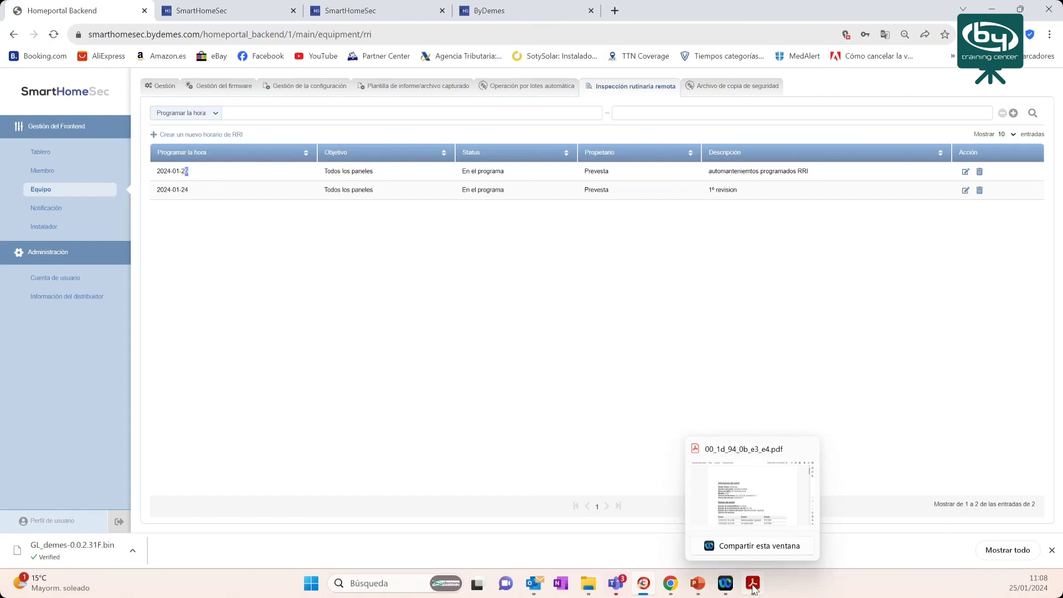
click(753, 589)
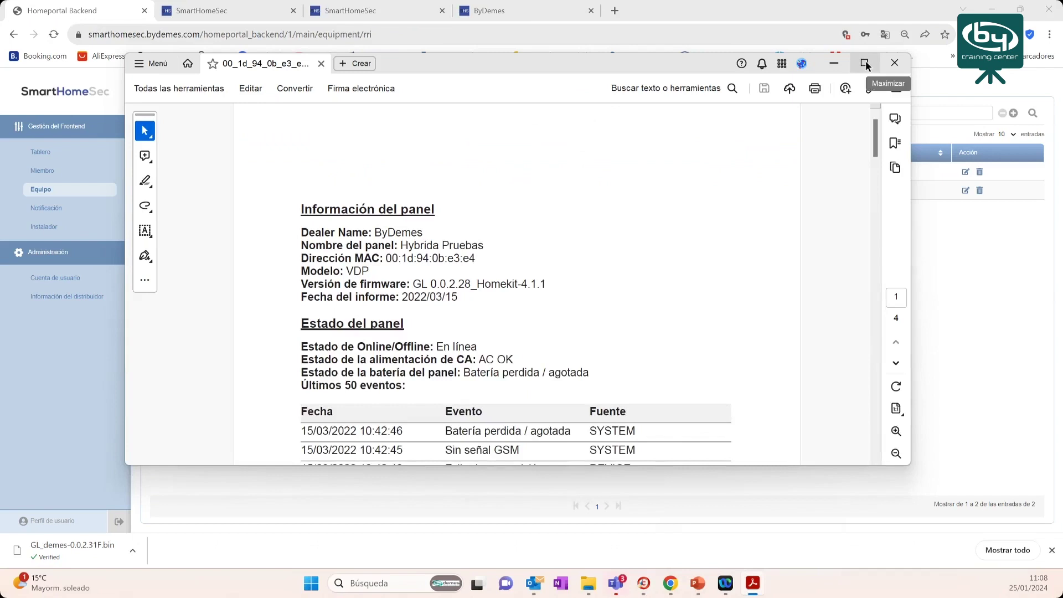
- Maximize the PDF and highlight the Información del panel heading and dealer name ByDemes
click(866, 63)
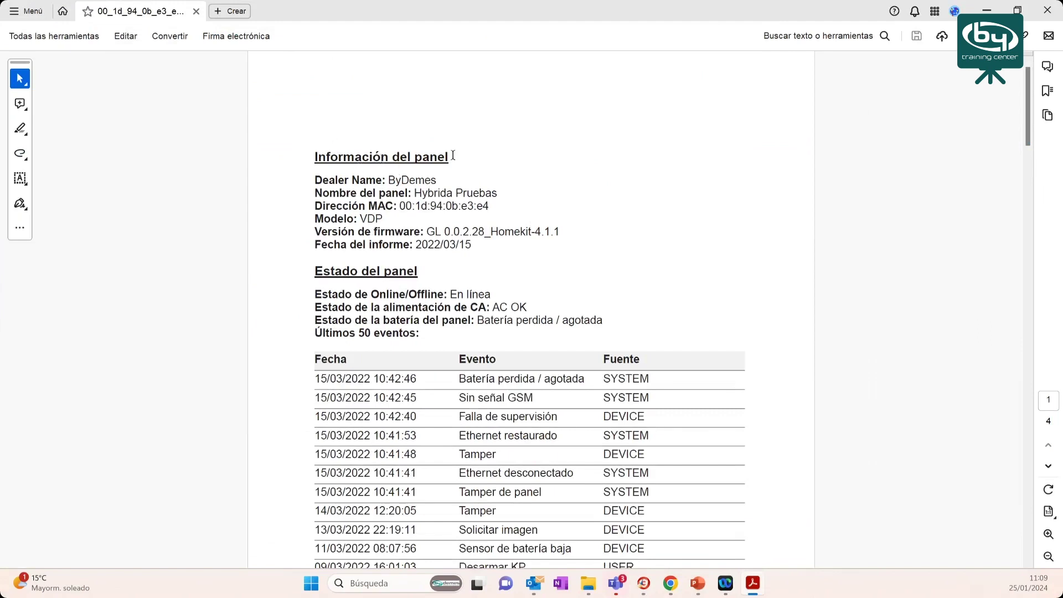
scroll(456, 158, down, 3)
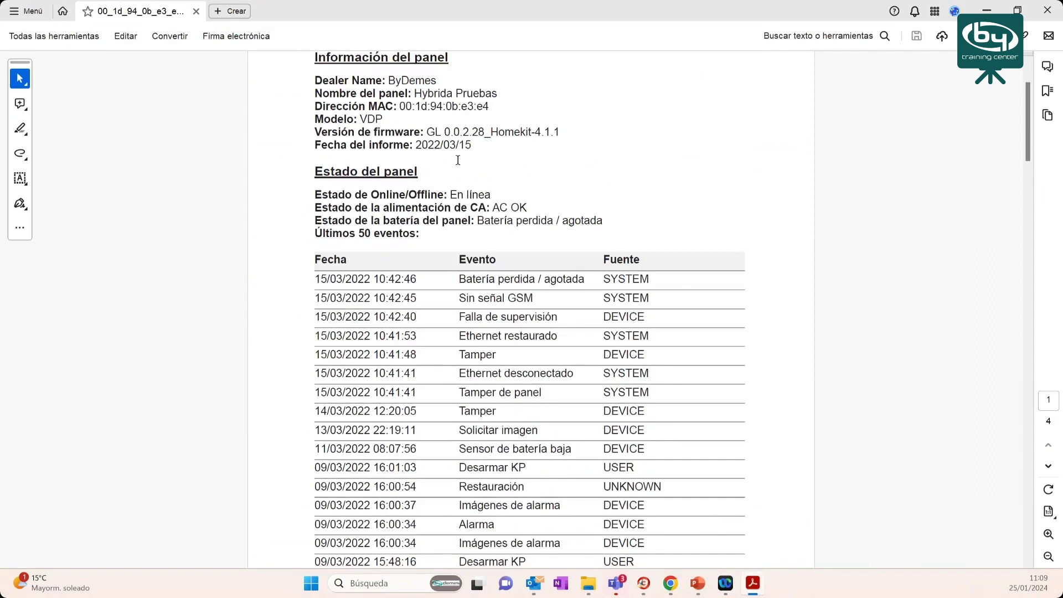
scroll(458, 160, up, 2)
triple_click(332, 136)
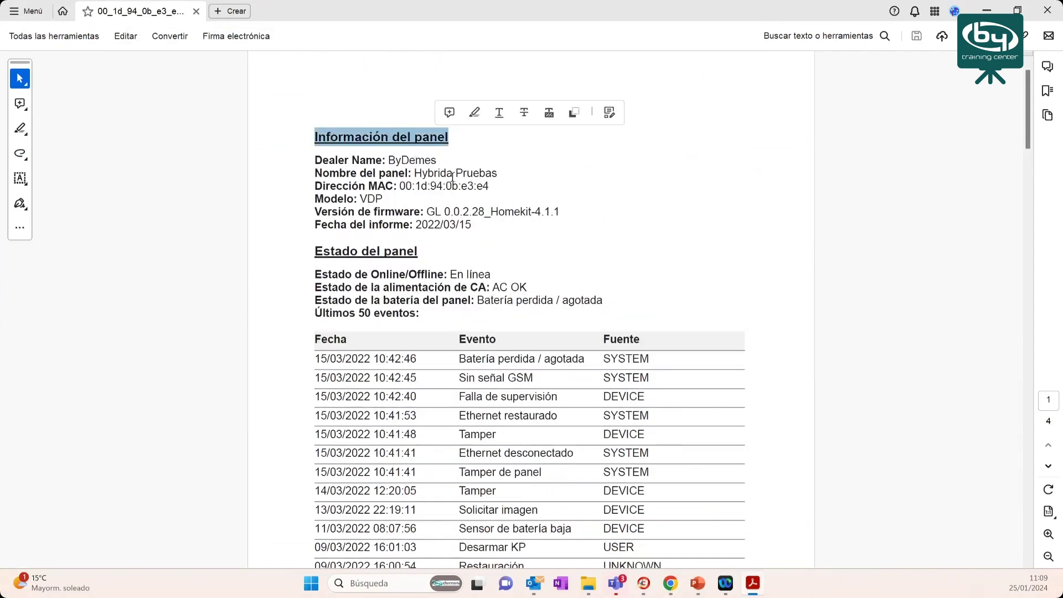
double_click(366, 160)
drag(388, 160, 434, 160)
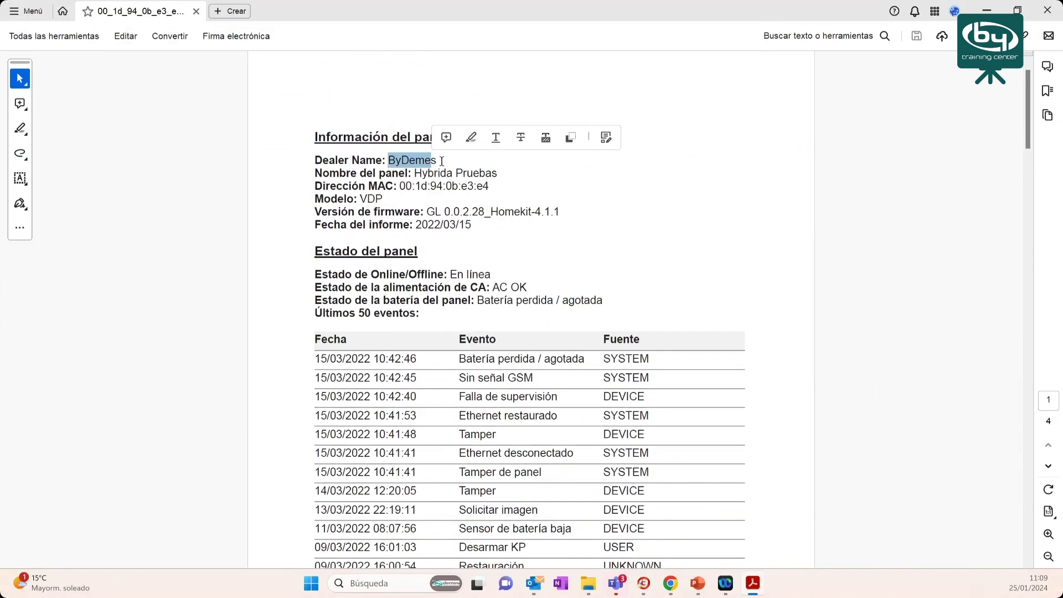
click(414, 173)
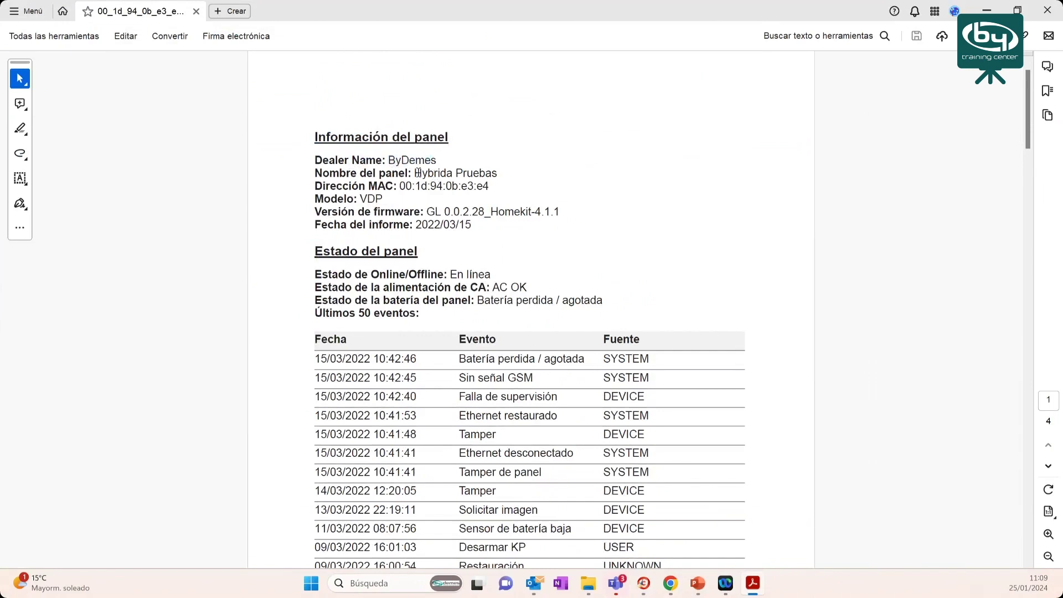
- Highlight the panel name, MAC, firmware, report date 2022/03/15 and battery status line
shift+click(502, 173)
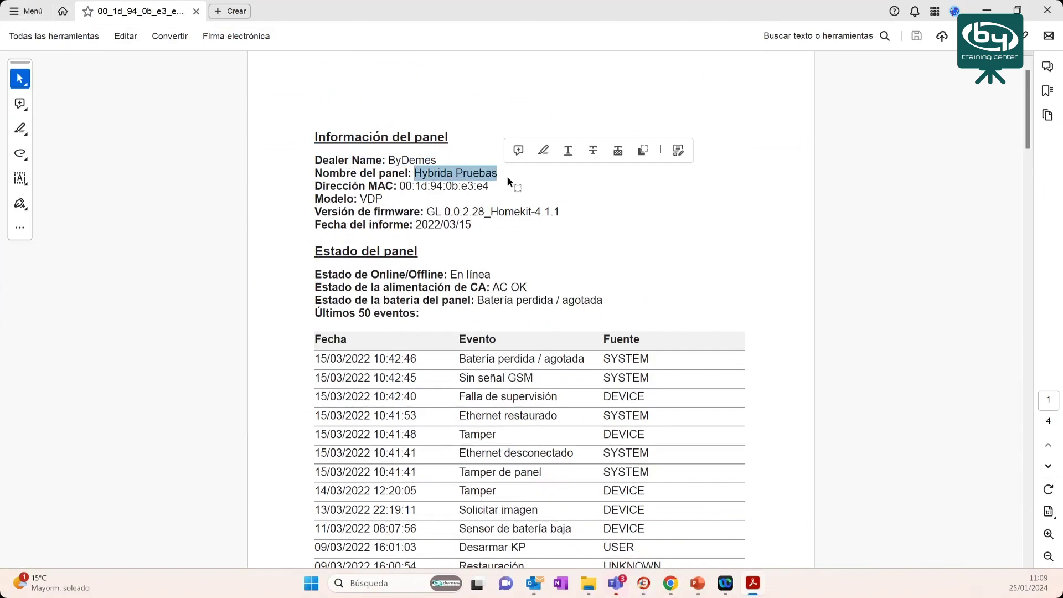
drag(400, 186, 458, 186)
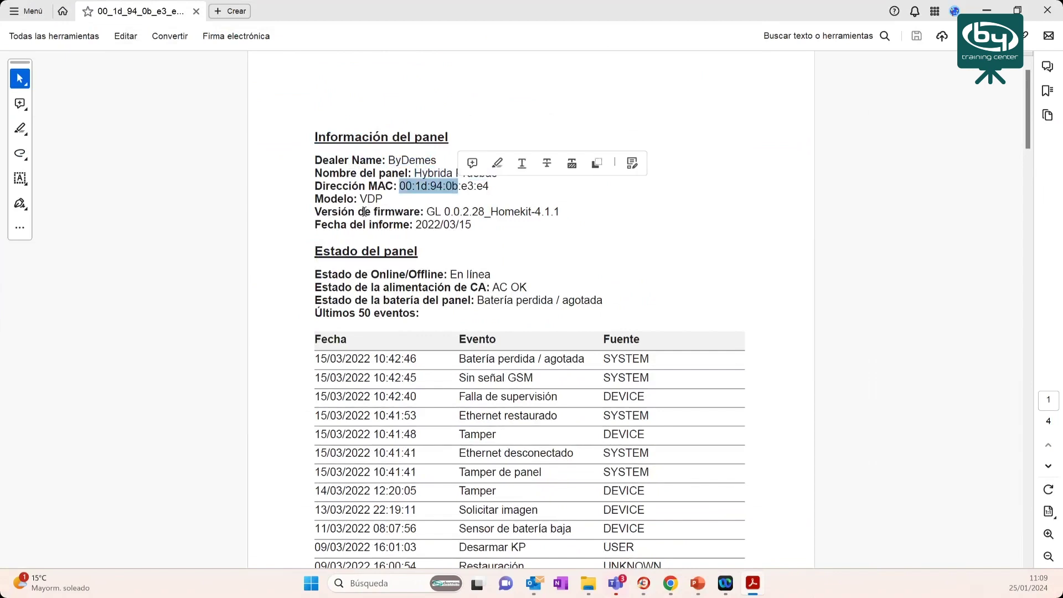
double_click(494, 215)
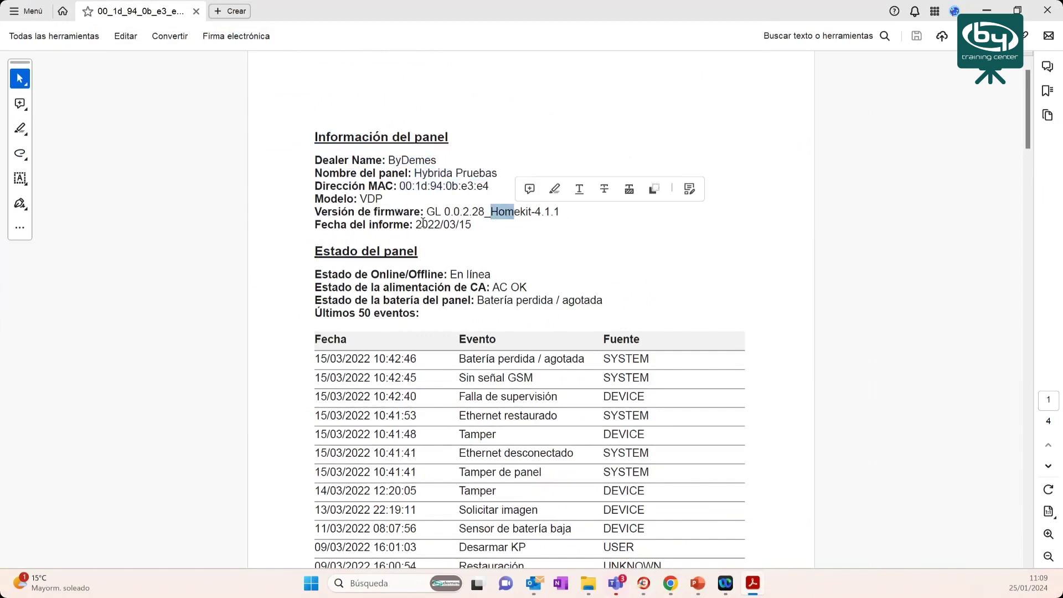
drag(414, 224, 475, 223)
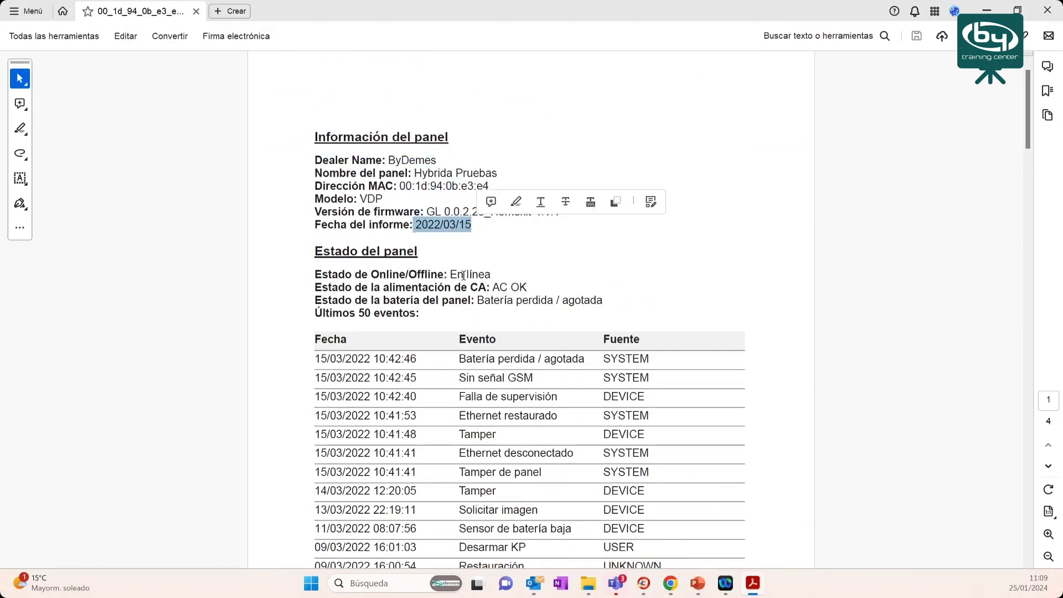
drag(448, 275, 498, 288)
click(465, 292)
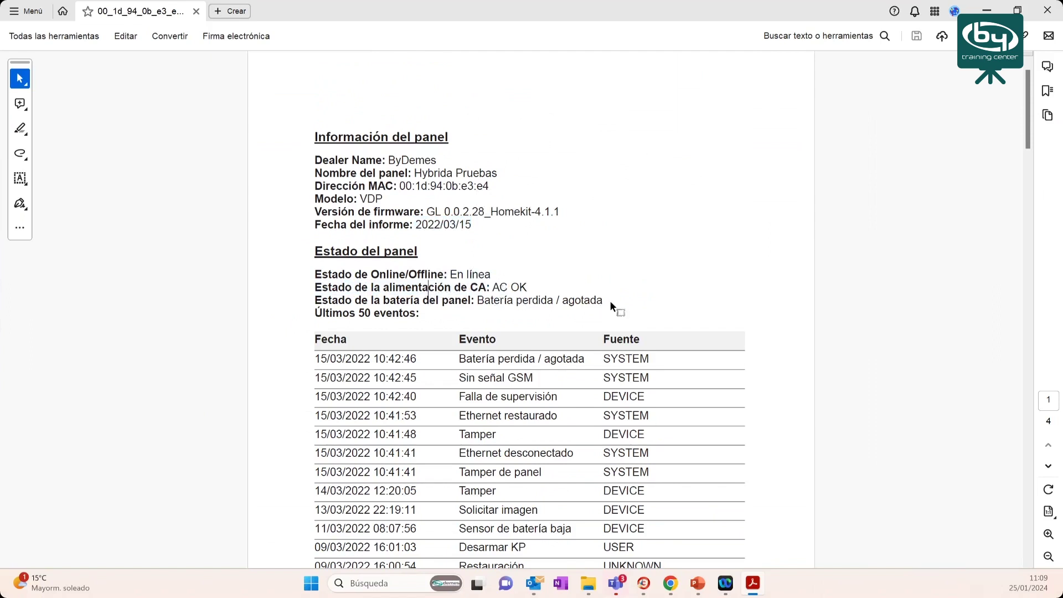
drag(605, 301, 478, 302)
drag(359, 314, 528, 327)
scroll(528, 329, down, 6)
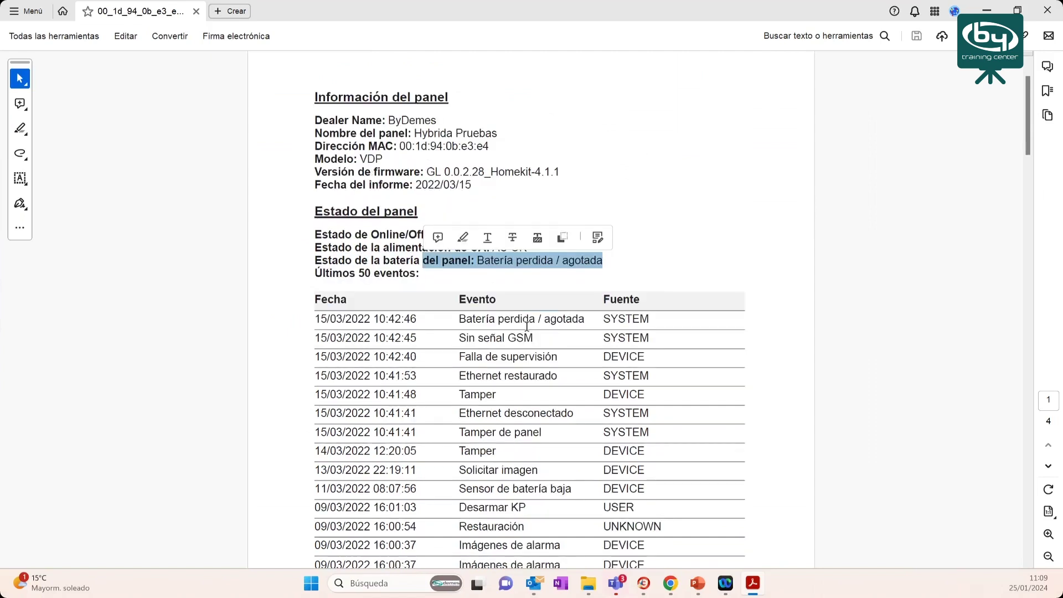
- Select the GSM RSSI value 0 and the current communication channels label
scroll(529, 262, down, 8)
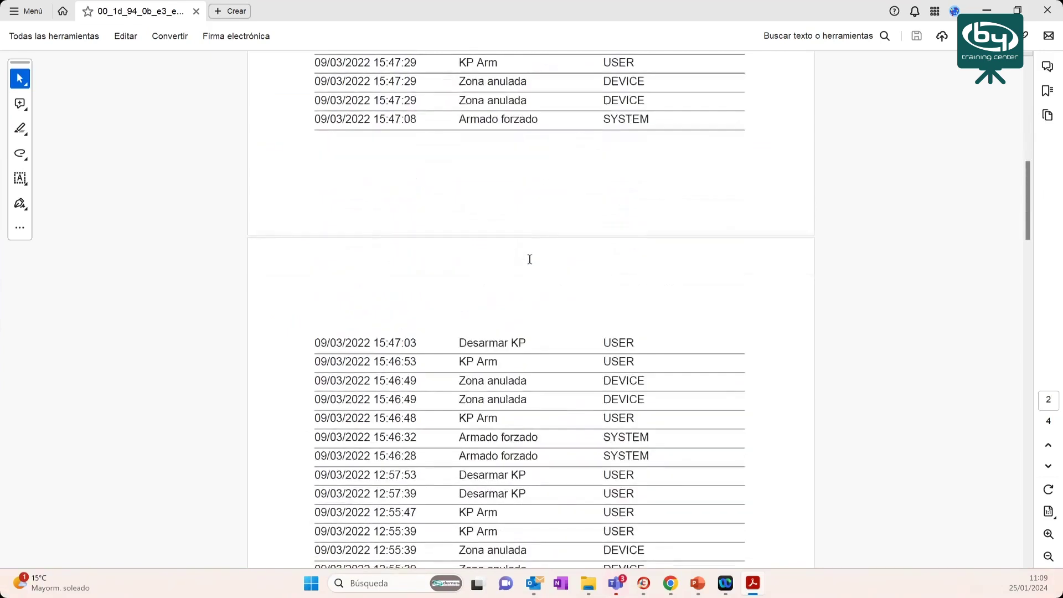
scroll(515, 272, up, 2)
scroll(513, 271, up, 7)
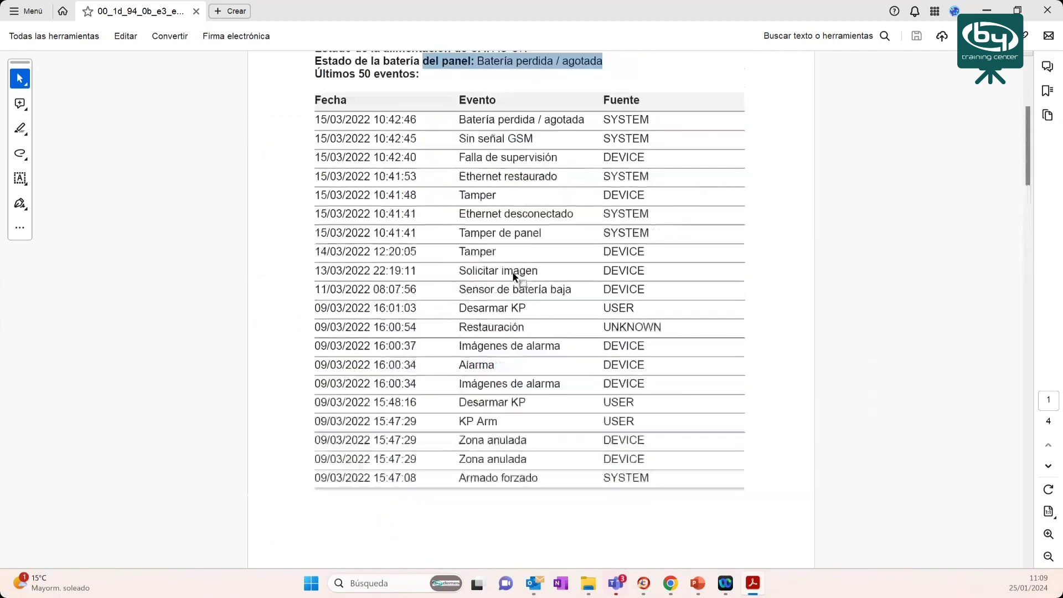
scroll(499, 265, down, 5)
scroll(483, 257, down, 12)
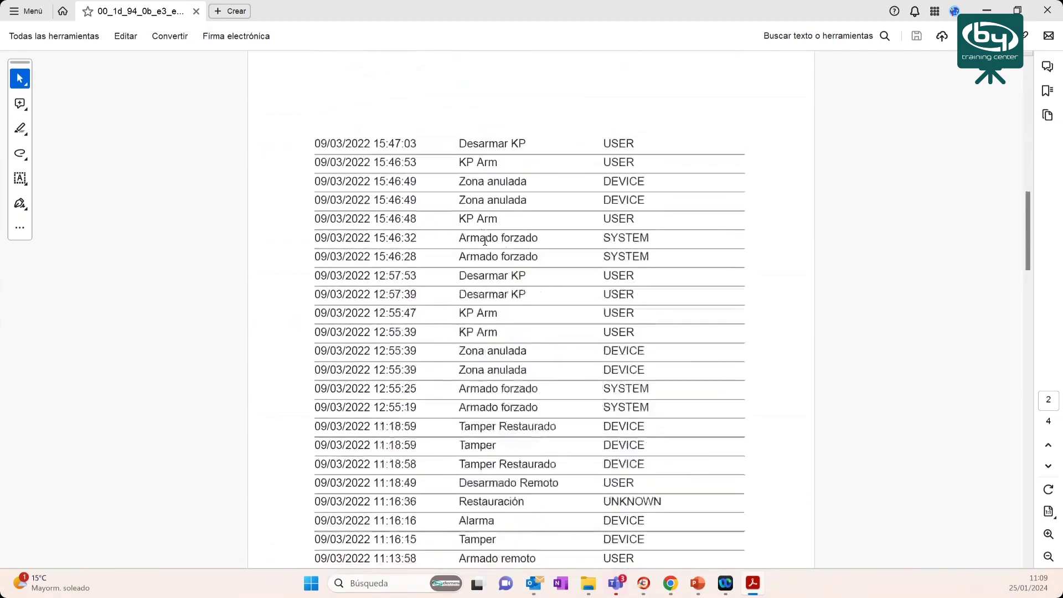
drag(315, 280, 343, 281)
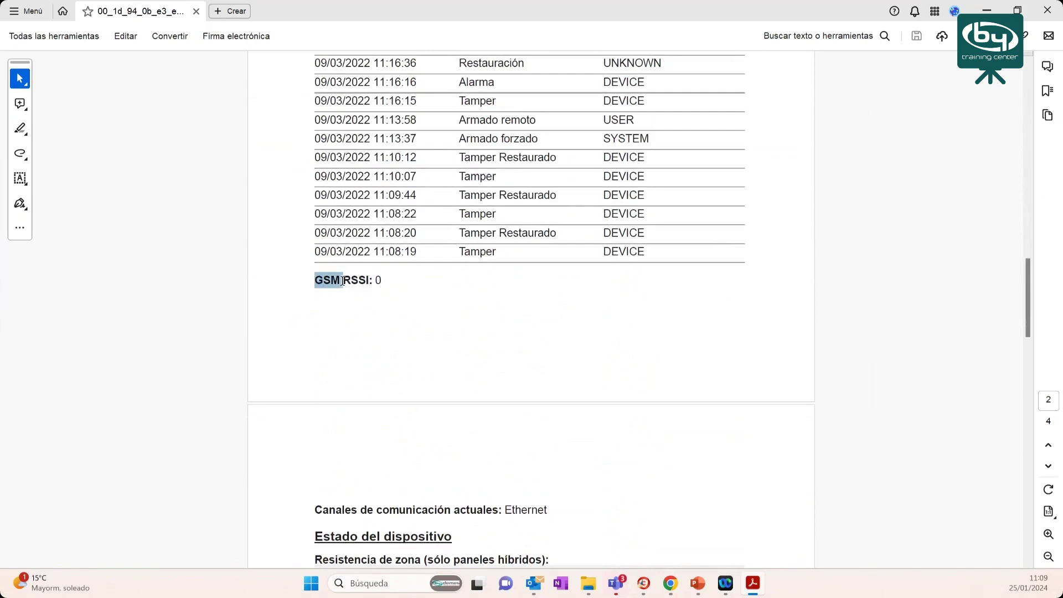
double_click(378, 280)
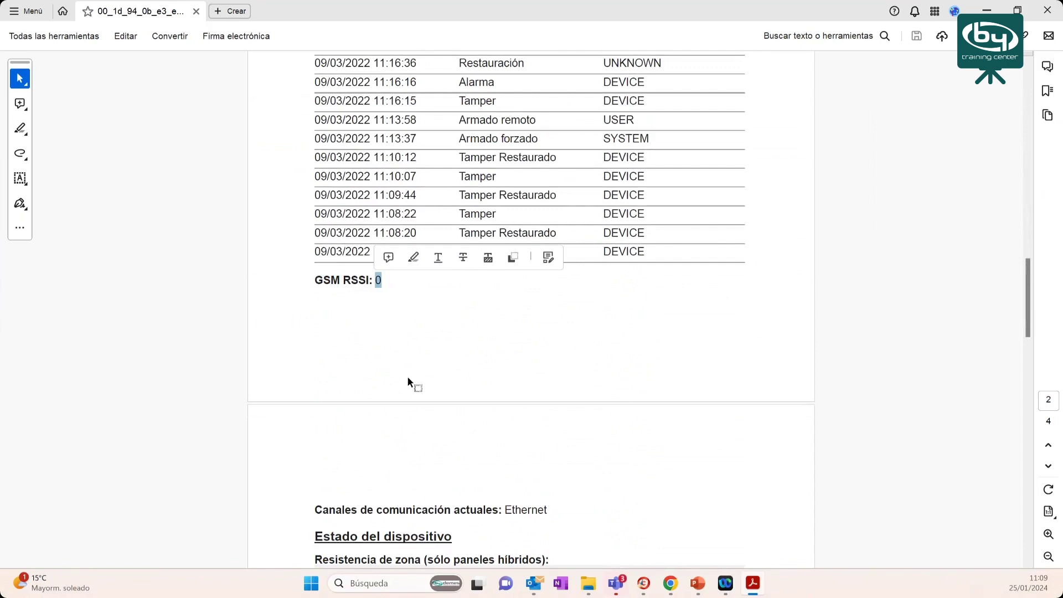
scroll(362, 400, down, 3)
drag(313, 430, 550, 430)
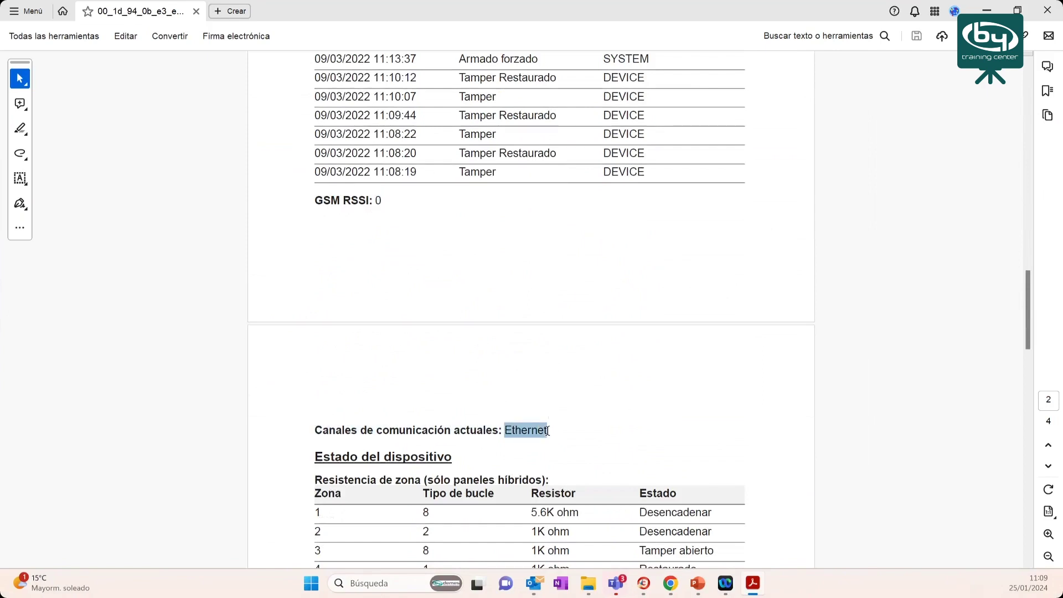
click(331, 200)
drag(370, 200, 314, 200)
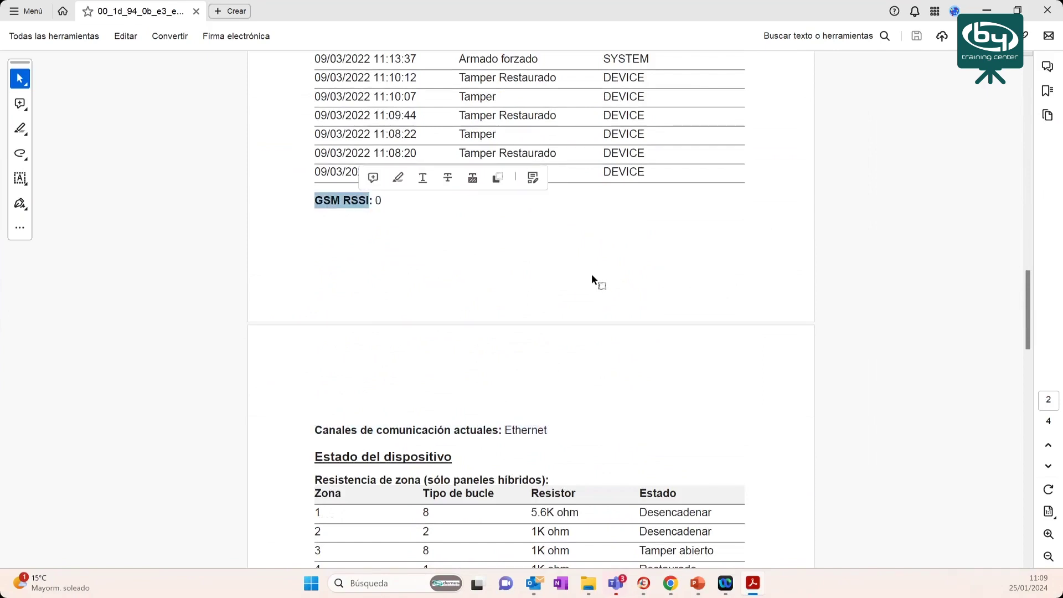
- Mark zone 17's Desconocido status and the low-battery devices line further down
scroll(576, 266, down, 3)
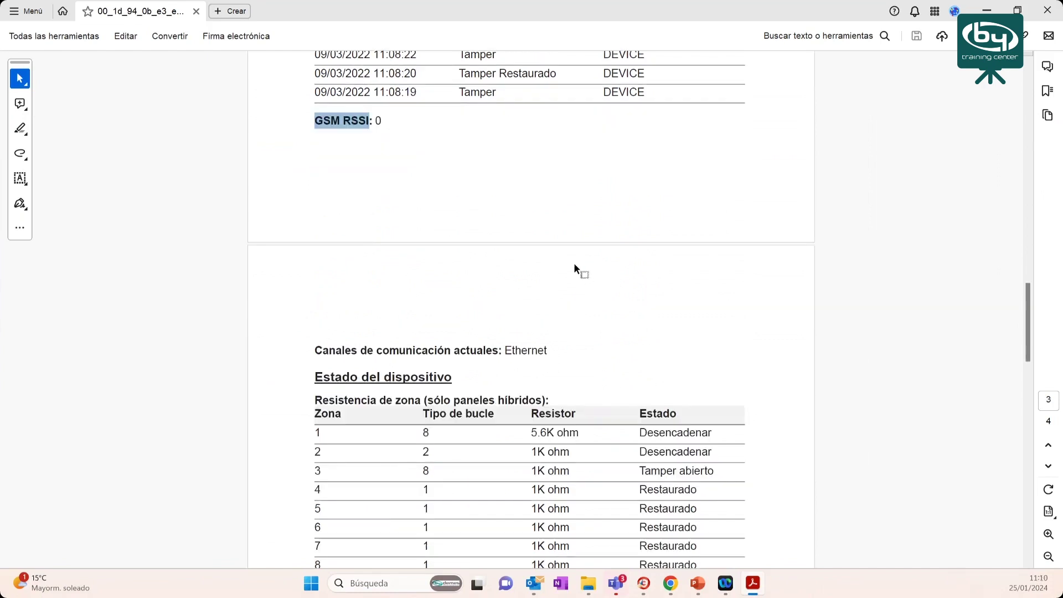
scroll(390, 273, down, 3)
scroll(389, 273, down, 1)
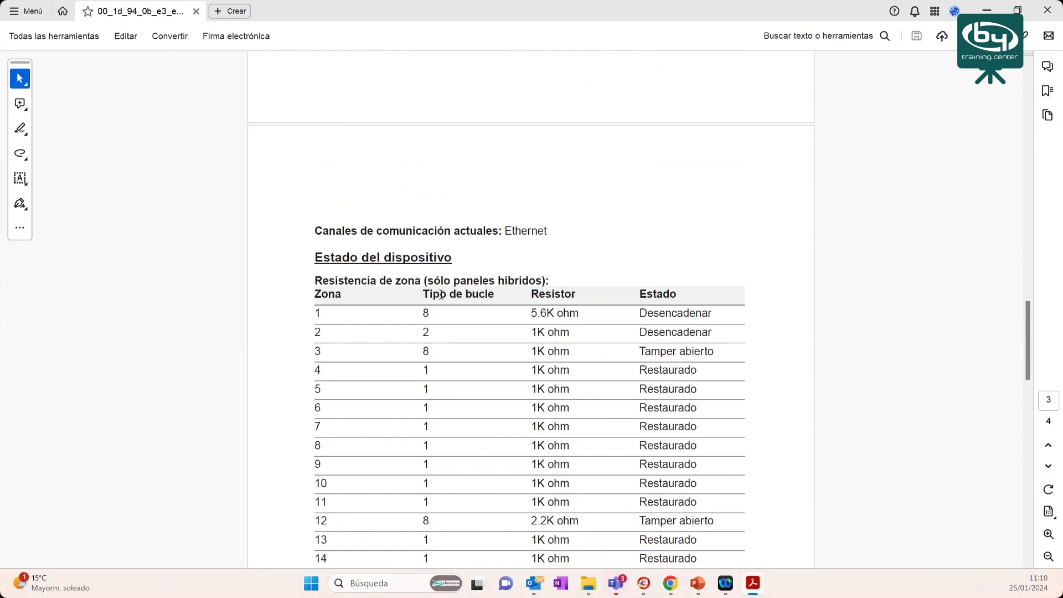
scroll(438, 294, down, 3)
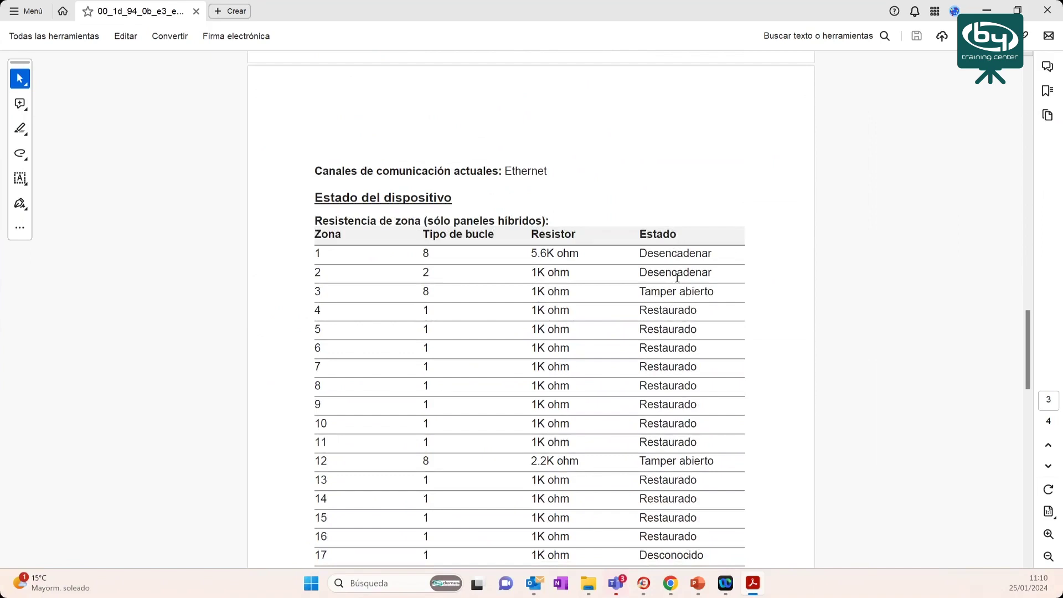
scroll(677, 278, down, 3)
scroll(682, 288, down, 2)
mouse_move(643, 397)
mouse_down()
mouse_move(710, 399)
mouse_move(639, 399)
mouse_up()
click(710, 399)
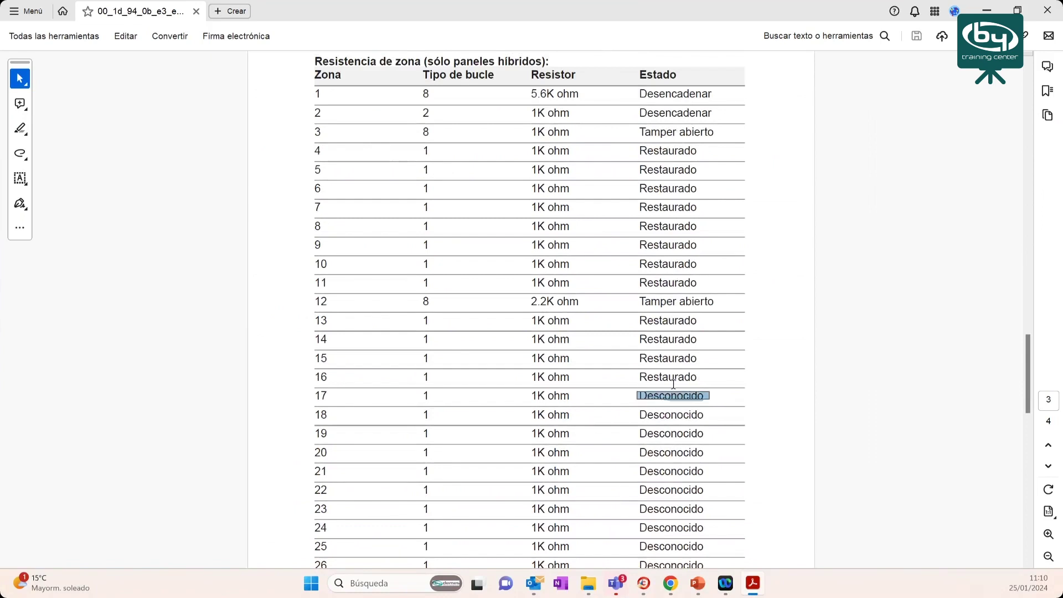
scroll(527, 314, down, 5)
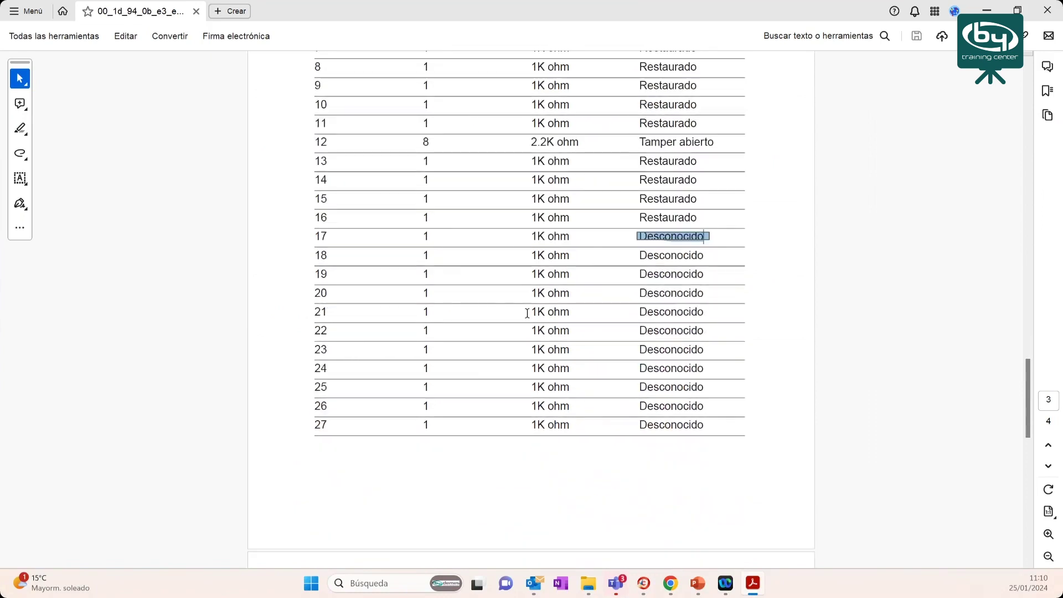
scroll(527, 313, down, 10)
click(333, 346)
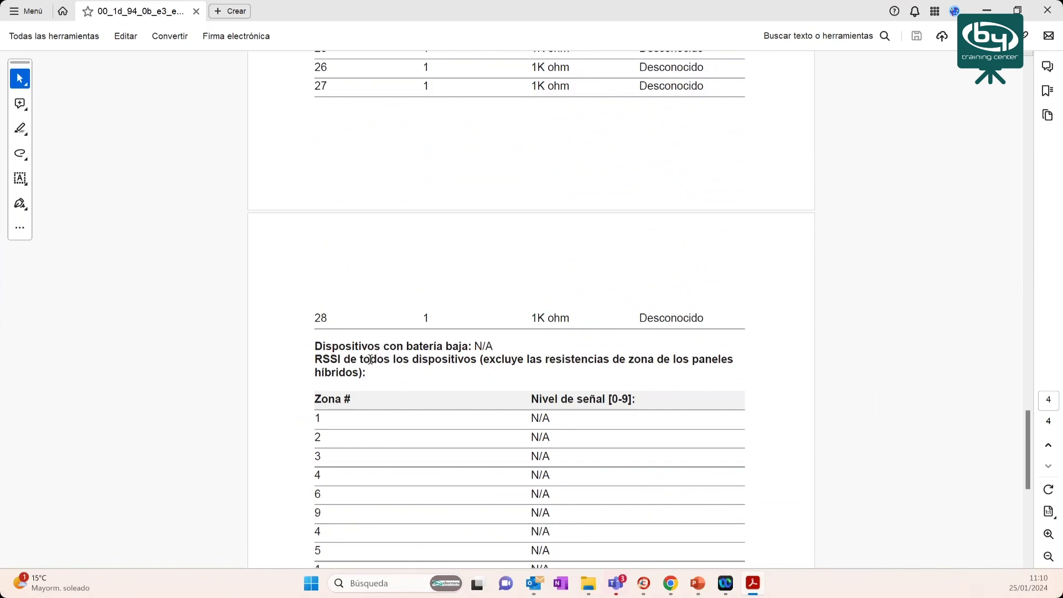
- Select the supervision-failure devices label and the failing zone, Zona 6
scroll(382, 355, down, 2)
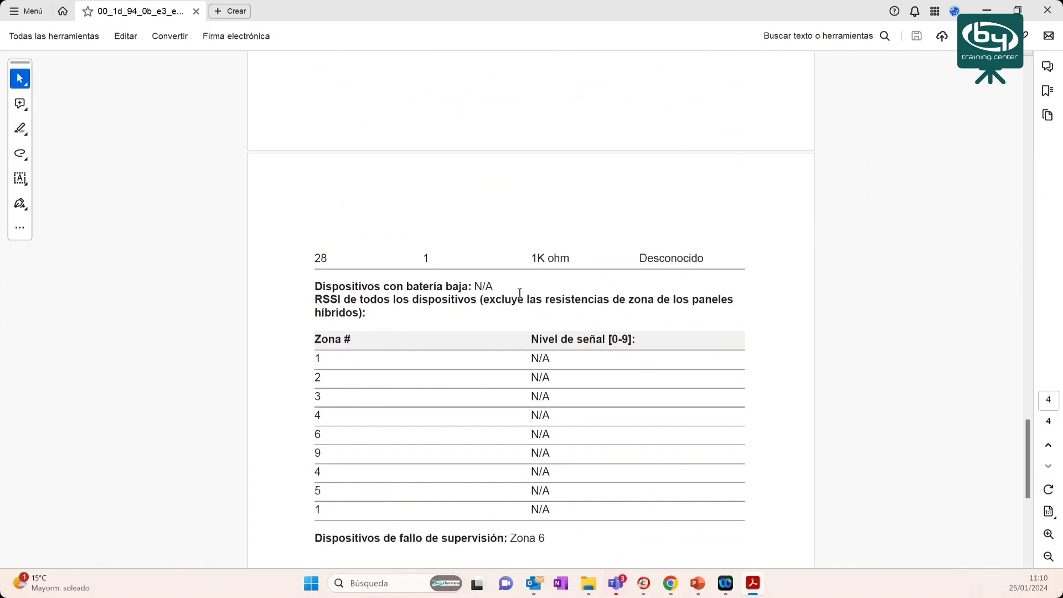
scroll(519, 292, down, 2)
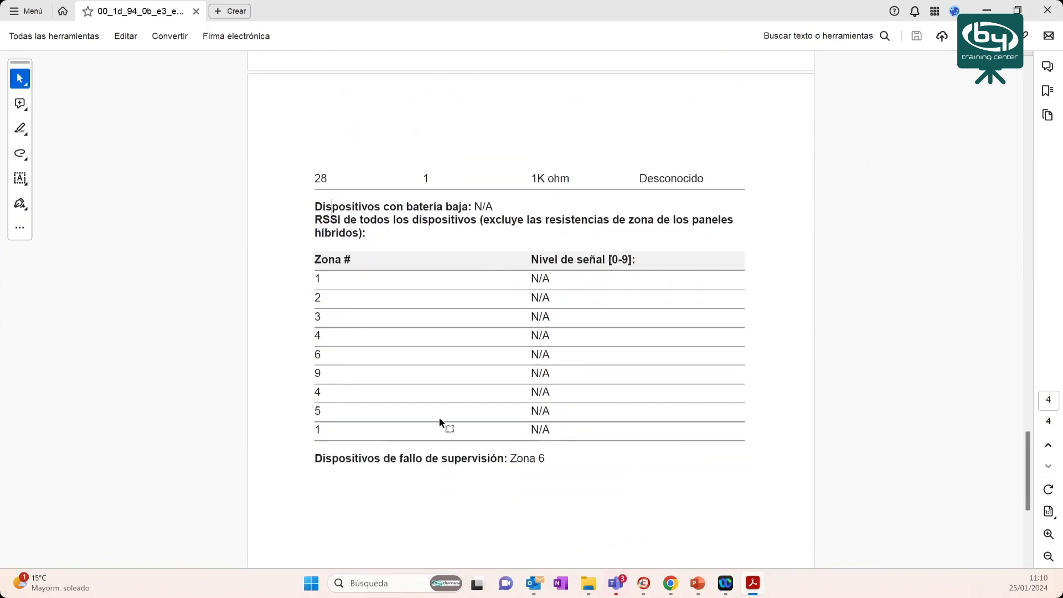
double_click(342, 460)
drag(437, 465, 558, 461)
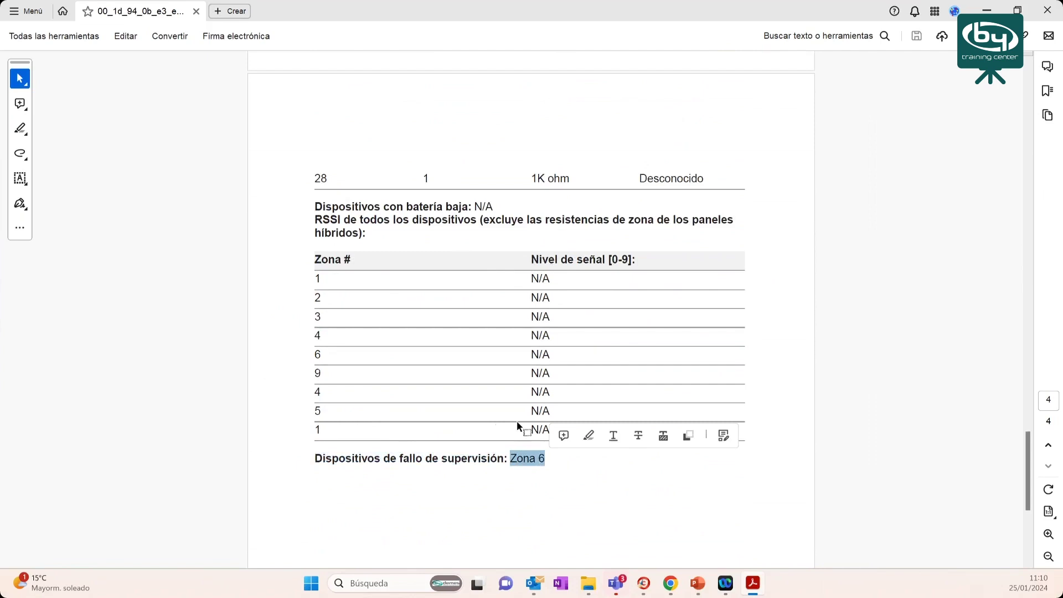
- Scroll back to the top, minimize Acrobat, and begin a new RRI schedule in SmartHomeSec
scroll(519, 422, down, 1)
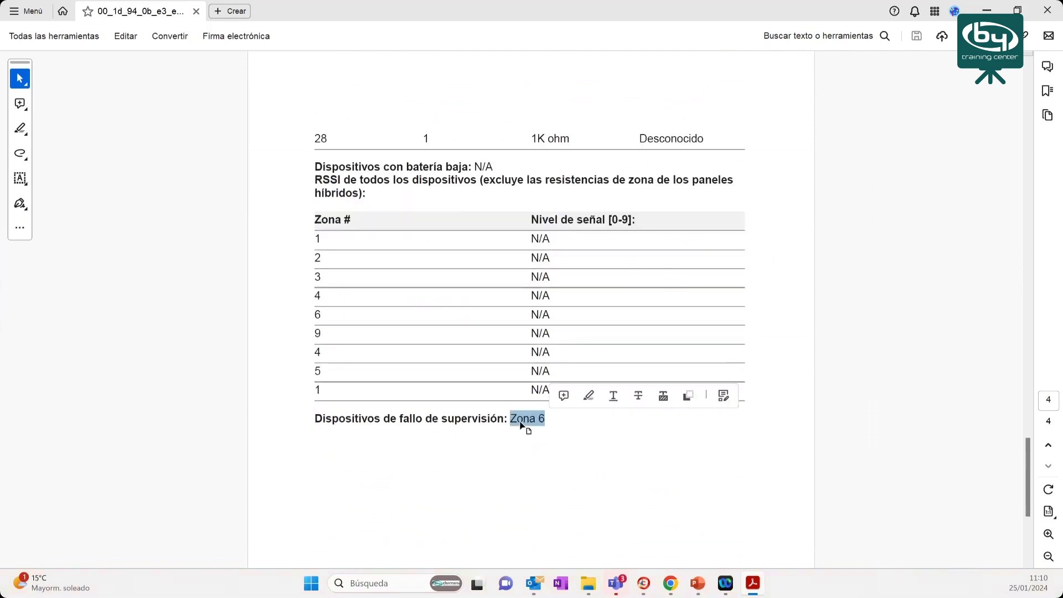
scroll(522, 426, down, 5)
scroll(524, 420, up, 10)
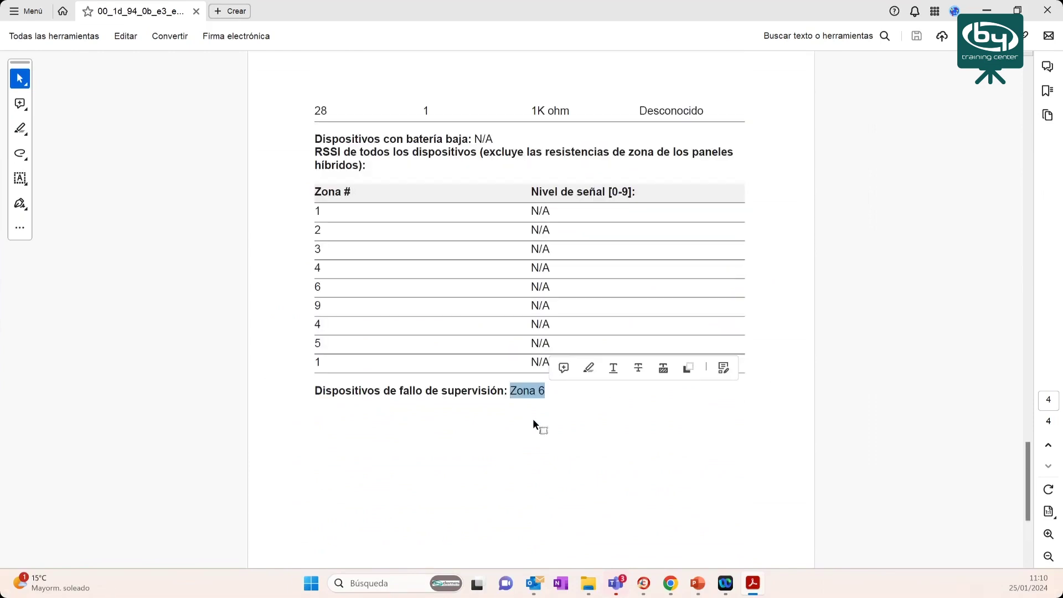
scroll(534, 420, up, 10)
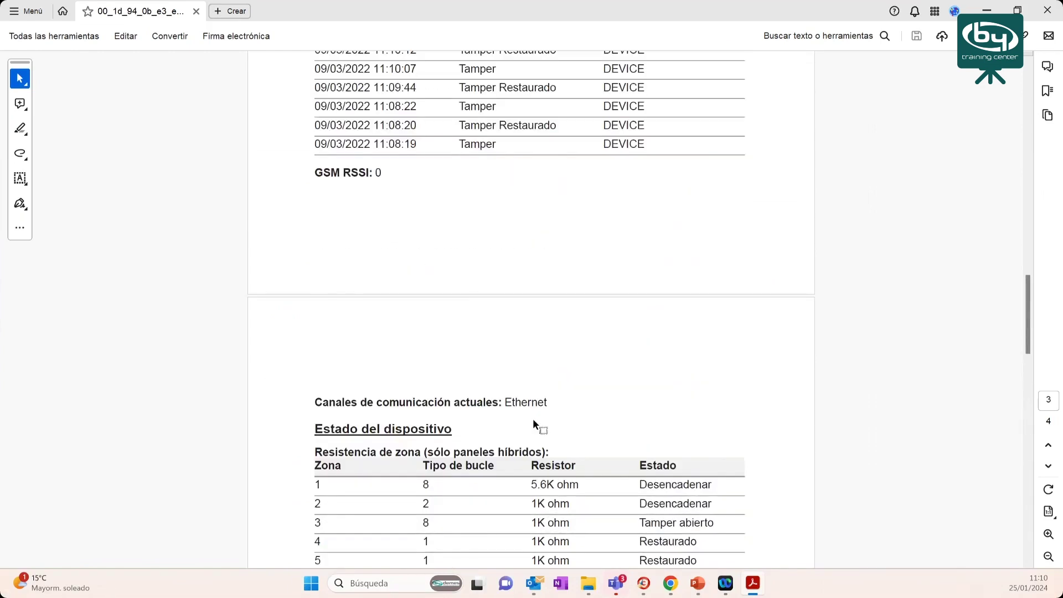
scroll(534, 422, up, 10)
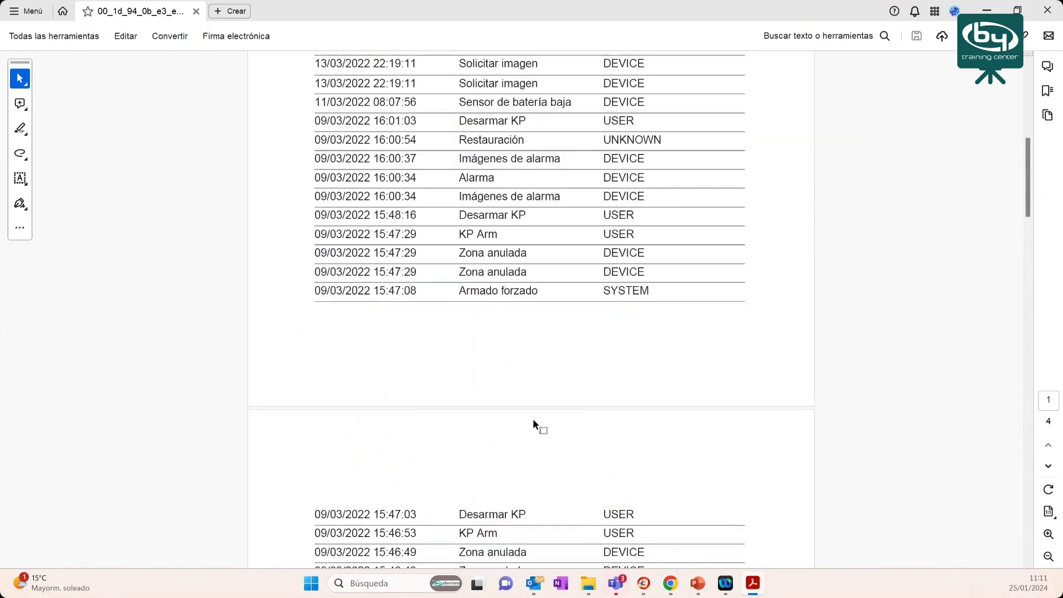
scroll(533, 421, up, 3)
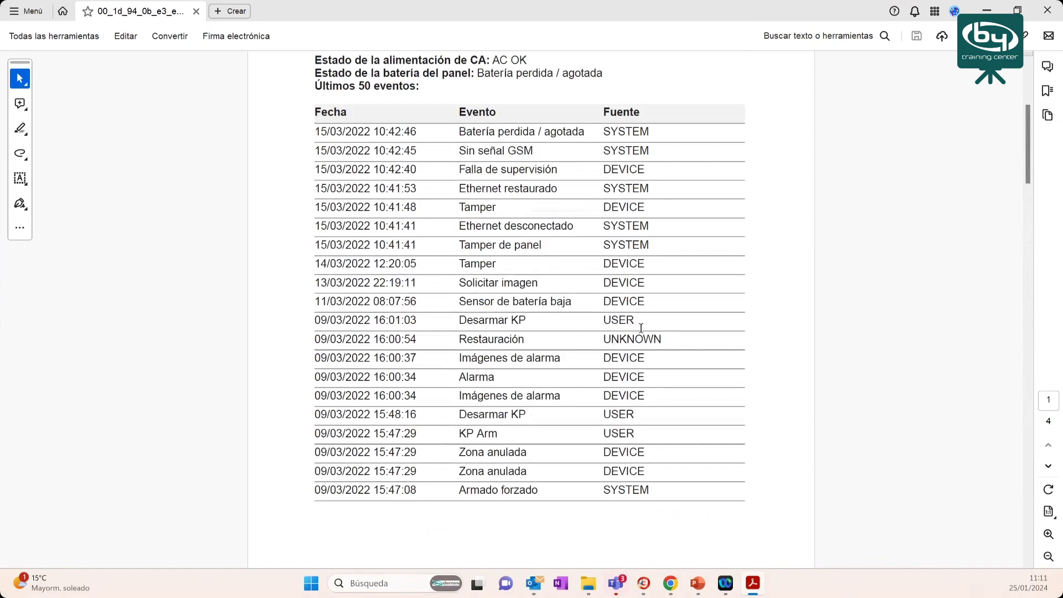
scroll(642, 328, up, 3)
scroll(643, 328, up, 2)
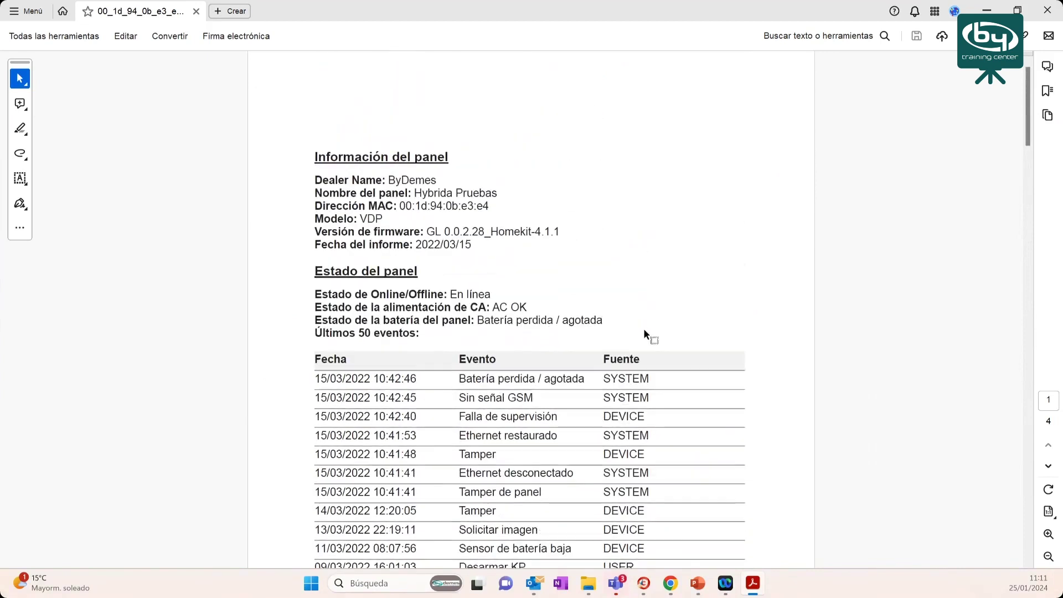
click(987, 11)
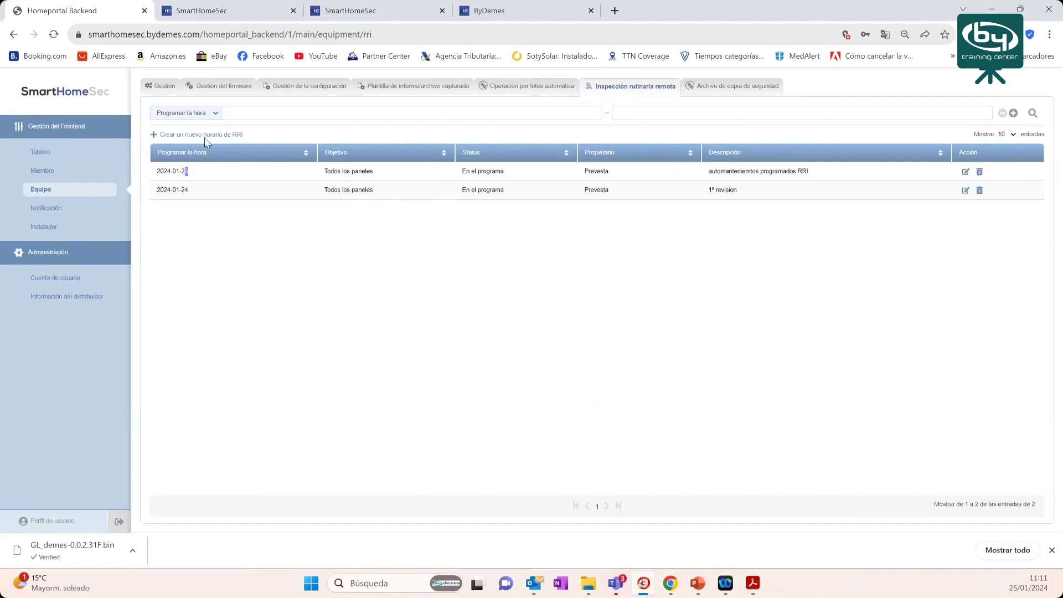
click(202, 135)
- Set the schedule date to 2024-04-25 and add the two saved notification e-mails
click(499, 249)
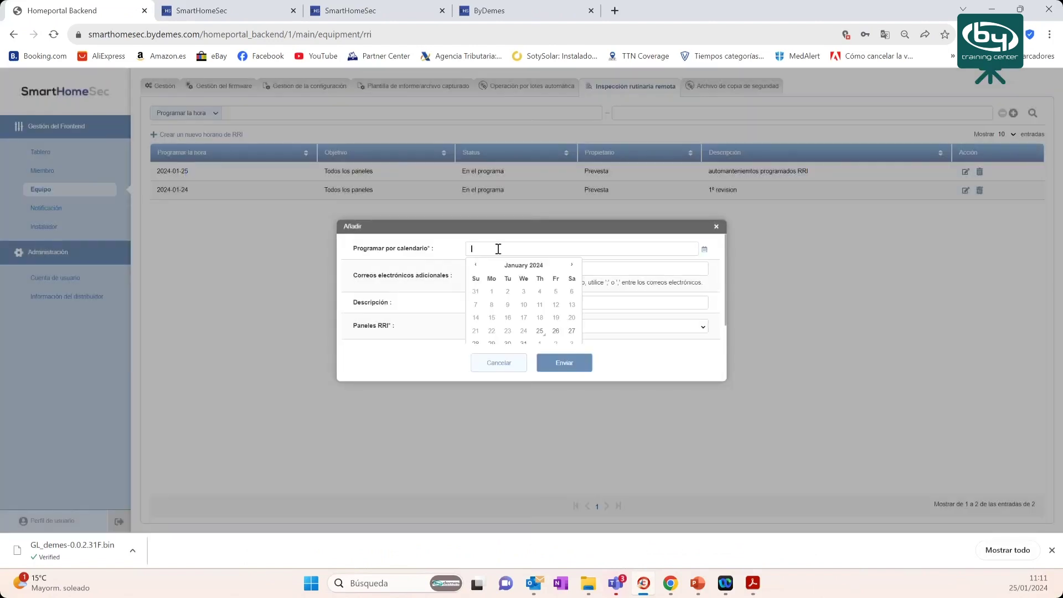
click(574, 267)
click(574, 267)
click(574, 267)
click(539, 332)
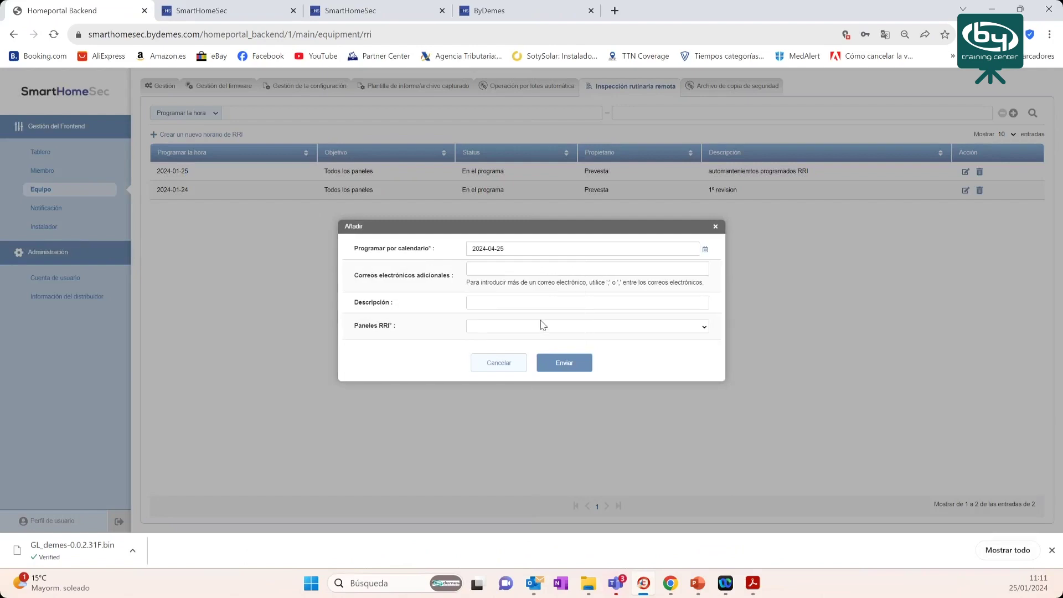
click(480, 272)
click(541, 290)
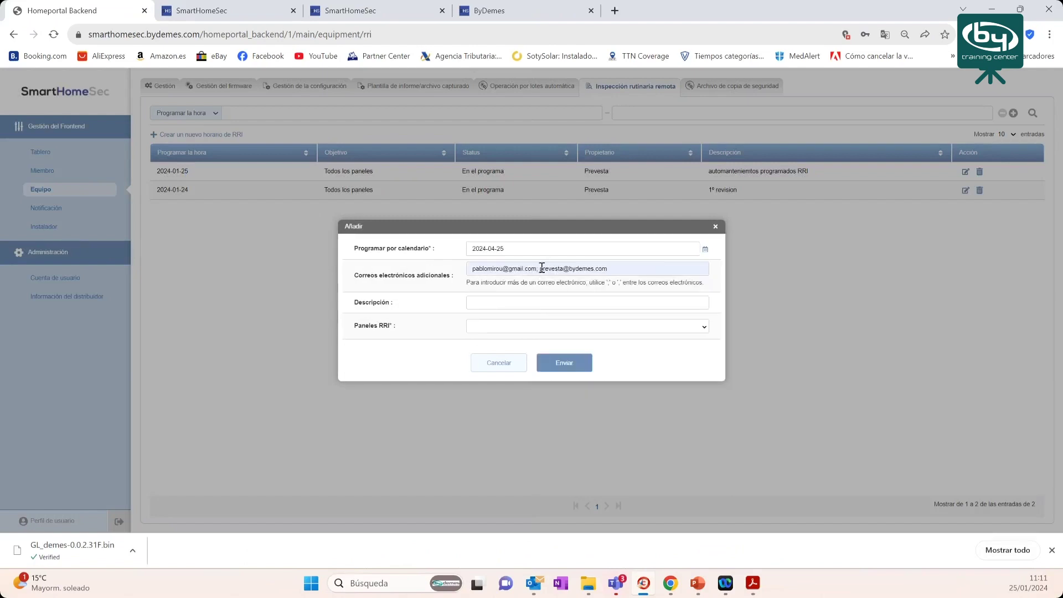
click(542, 268)
key(BackSpace)
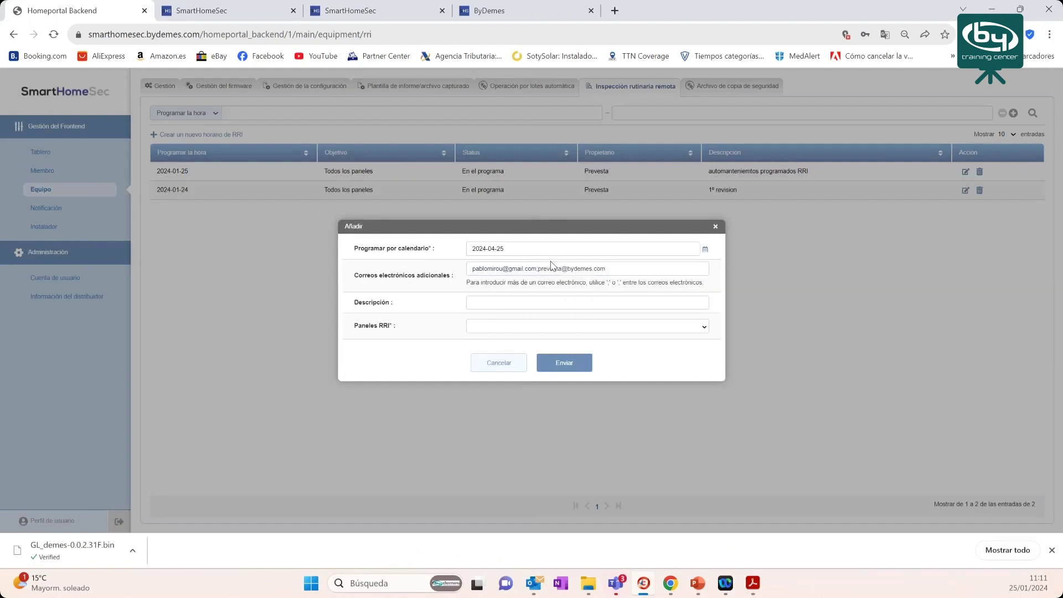
- Describe it as '2 rri', apply it to all panels, and save
click(532, 298)
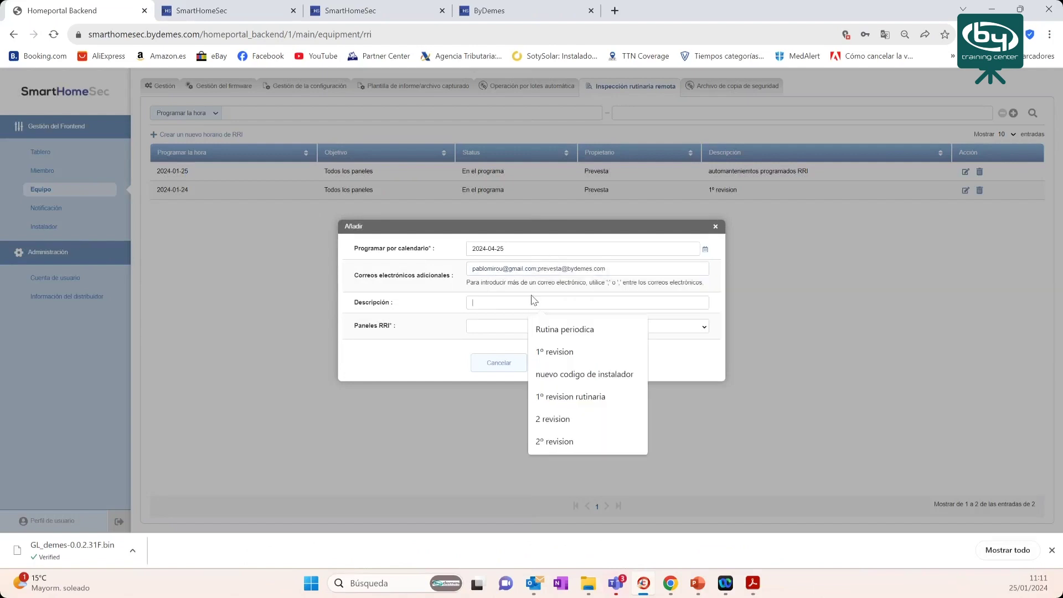
text(2)
text(r)
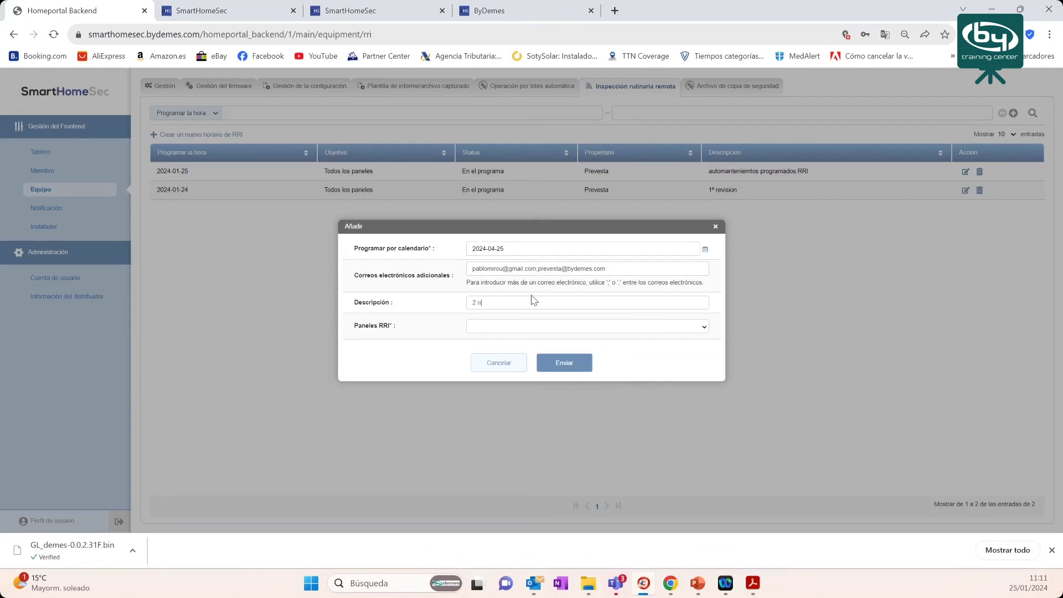
text(ri)
click(506, 332)
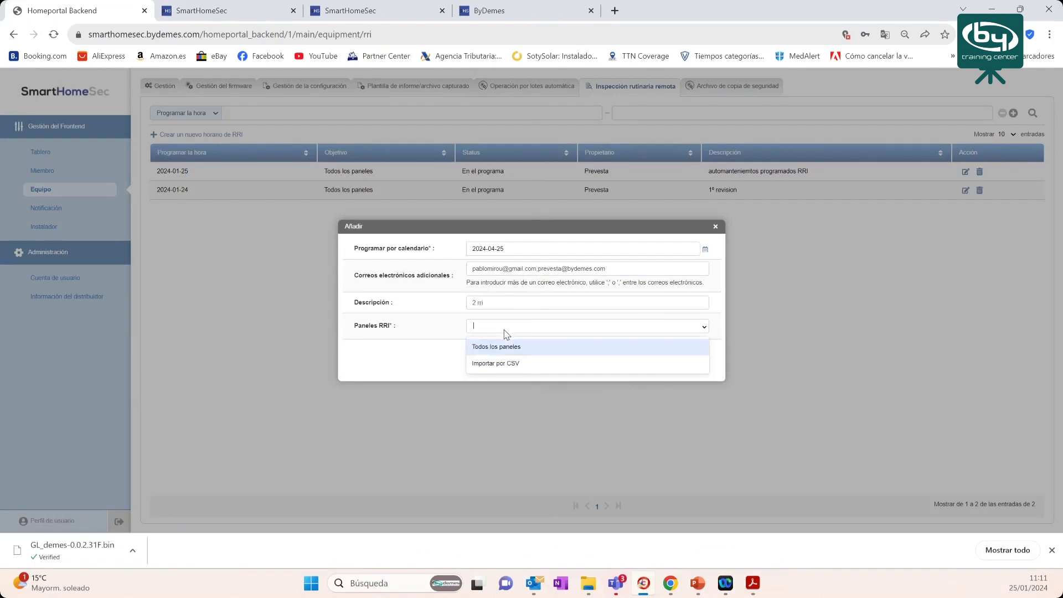
click(502, 352)
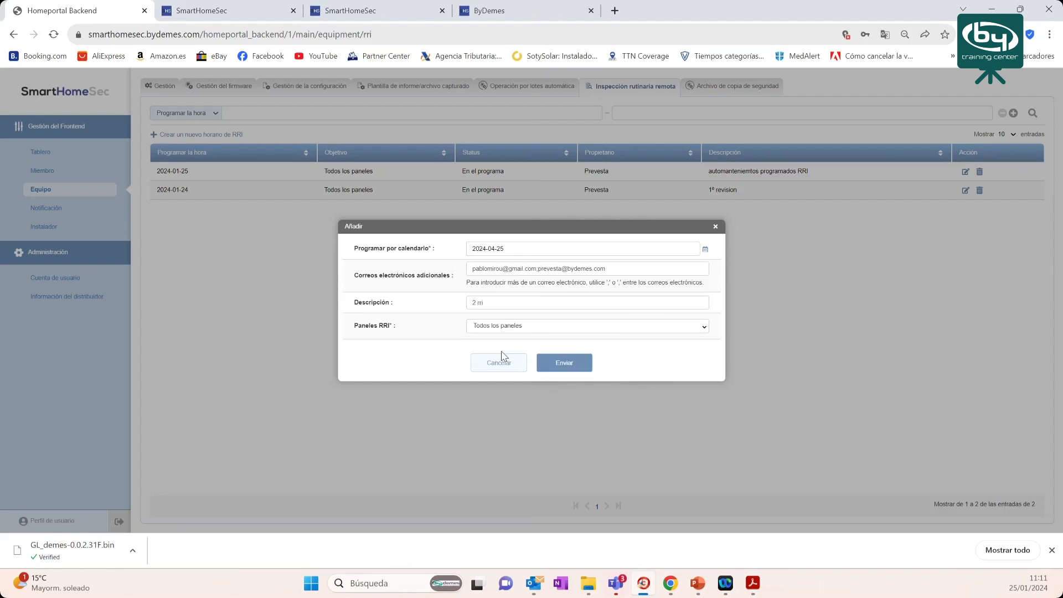
click(562, 365)
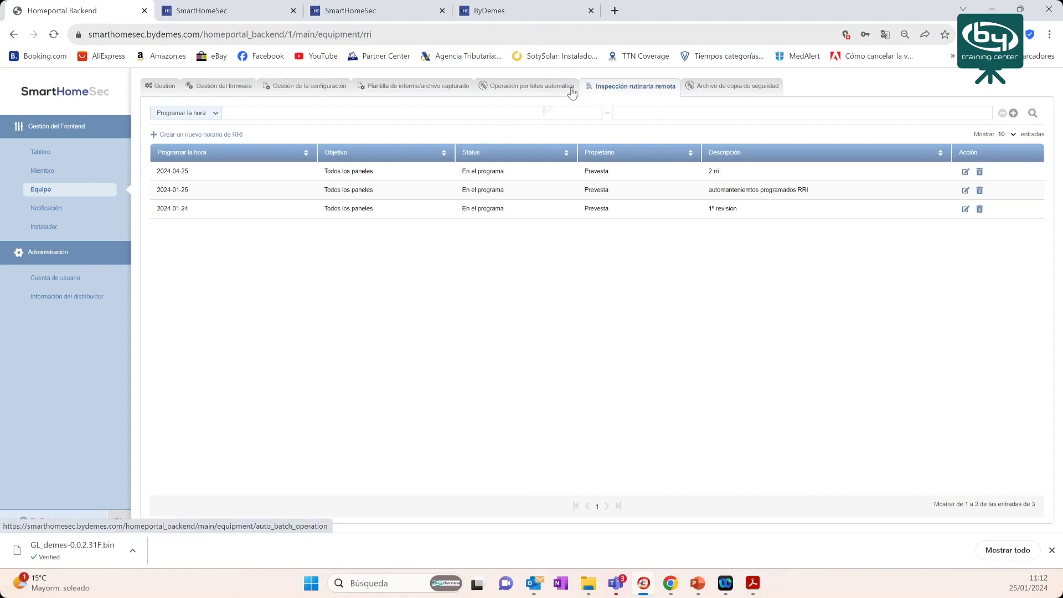
- Switch to the Plantilla de informe/archivo capturado page and start a new template
click(386, 90)
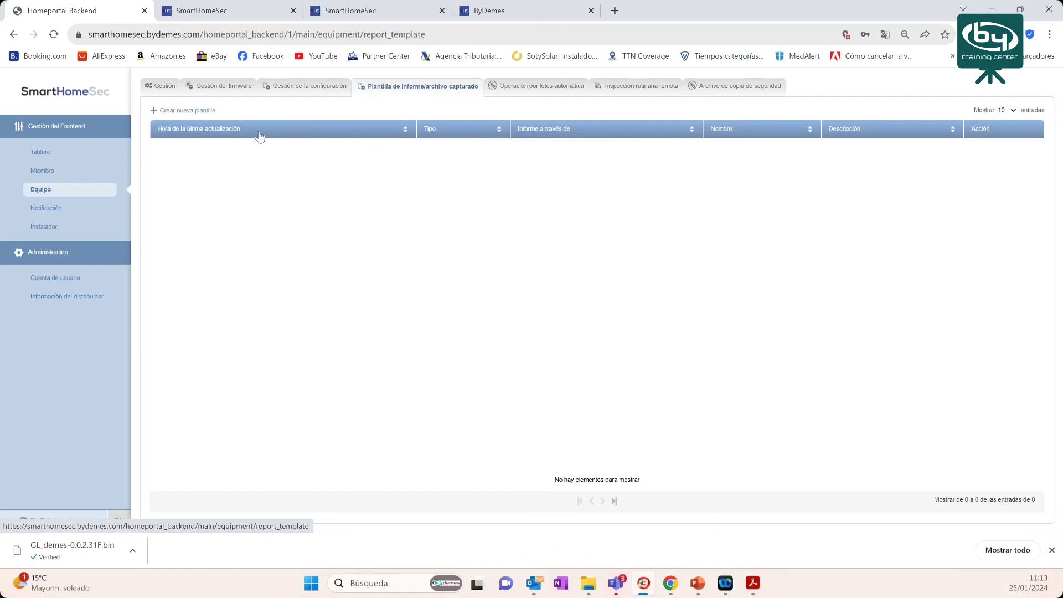
click(170, 113)
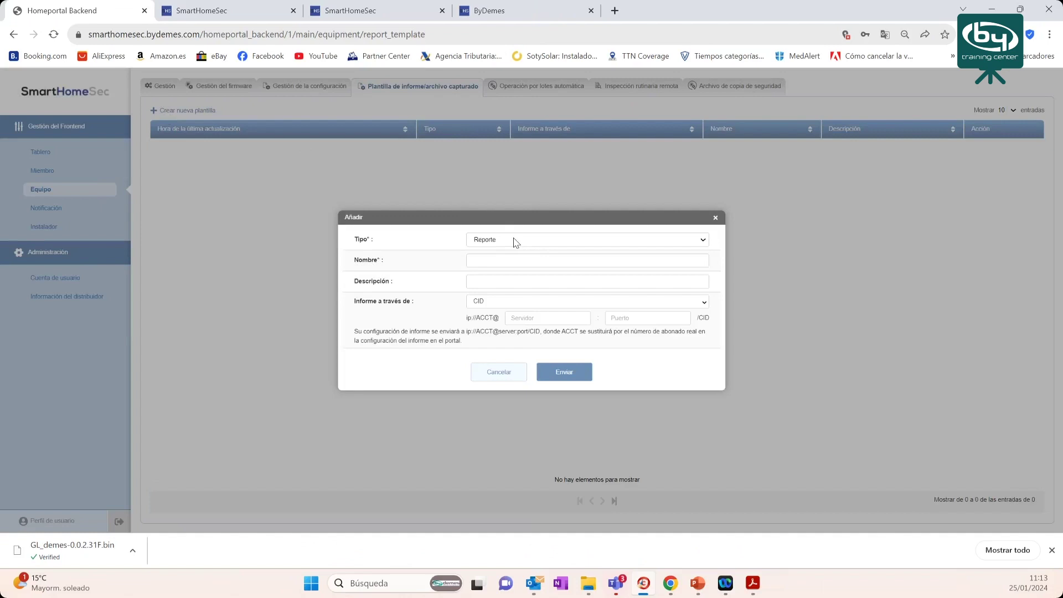
- Keep the template type as Reporte and name the template 'CRA X'
click(515, 242)
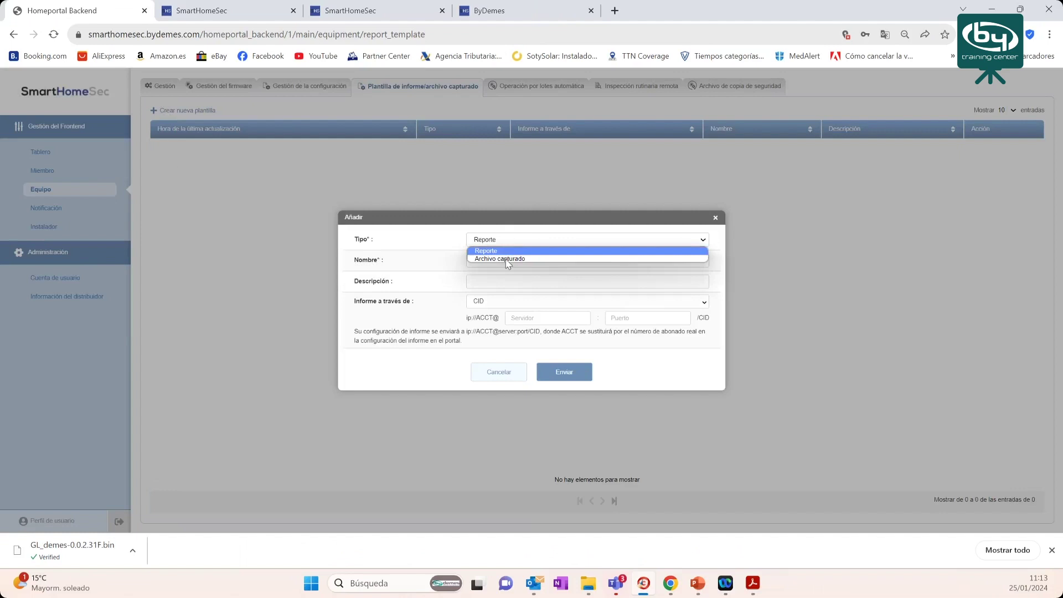
click(506, 257)
click(520, 240)
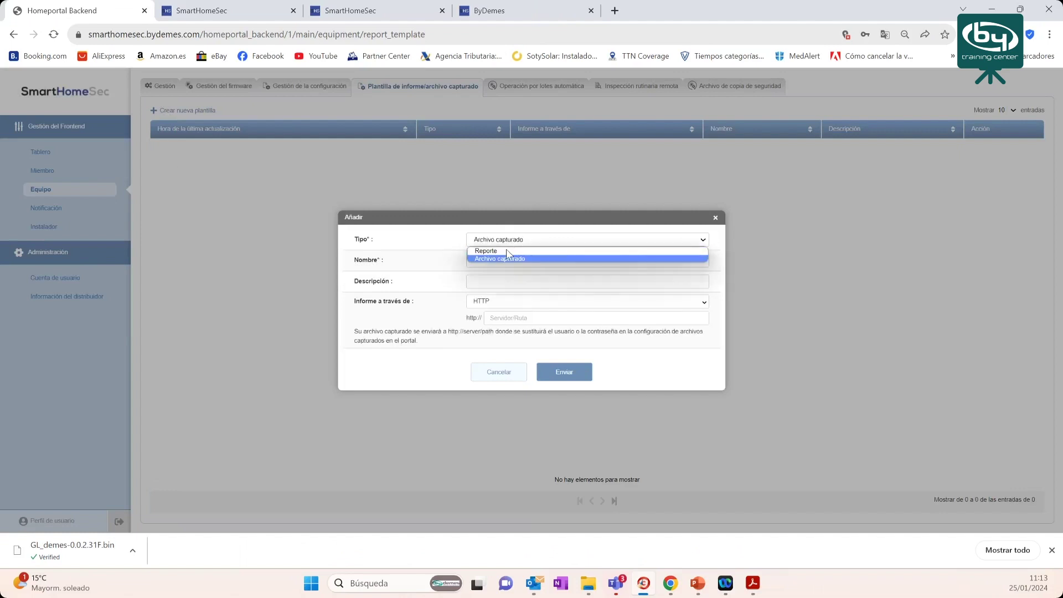
click(509, 248)
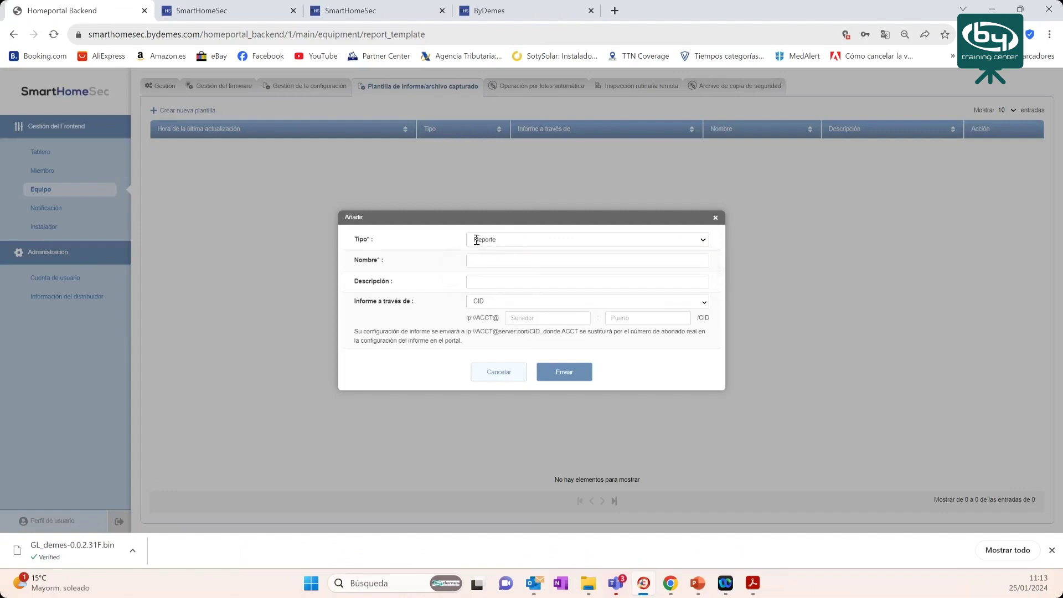
click(487, 239)
click(506, 254)
click(493, 260)
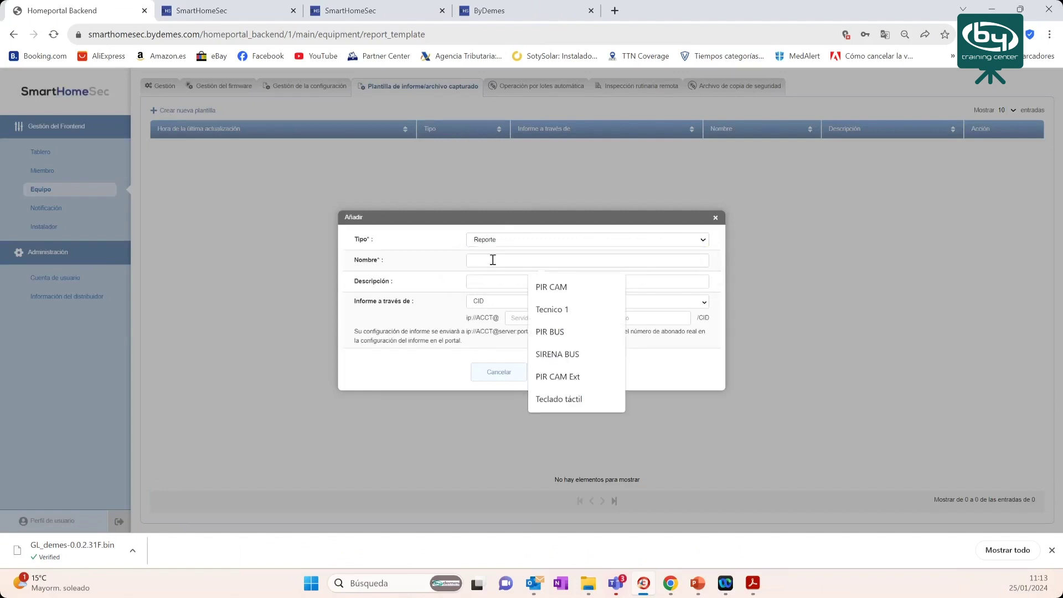
text(COnbexi)
key(BackSpace)
key(BackSpace)
key(BackSpace)
key(BackSpace)
key(BackSpace)
key(BackSpace)
text(CRA)
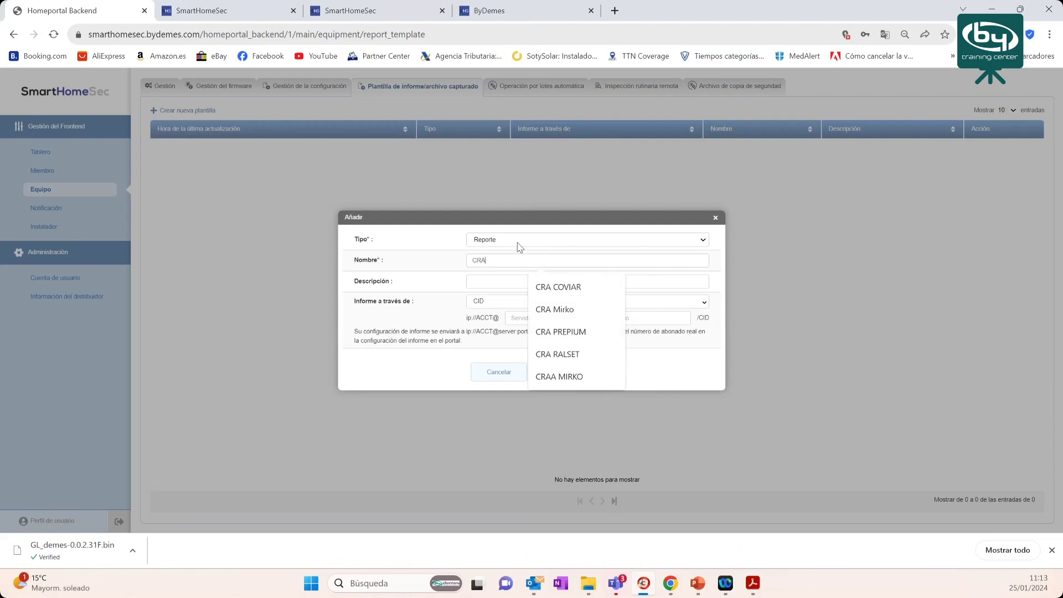
text( X)
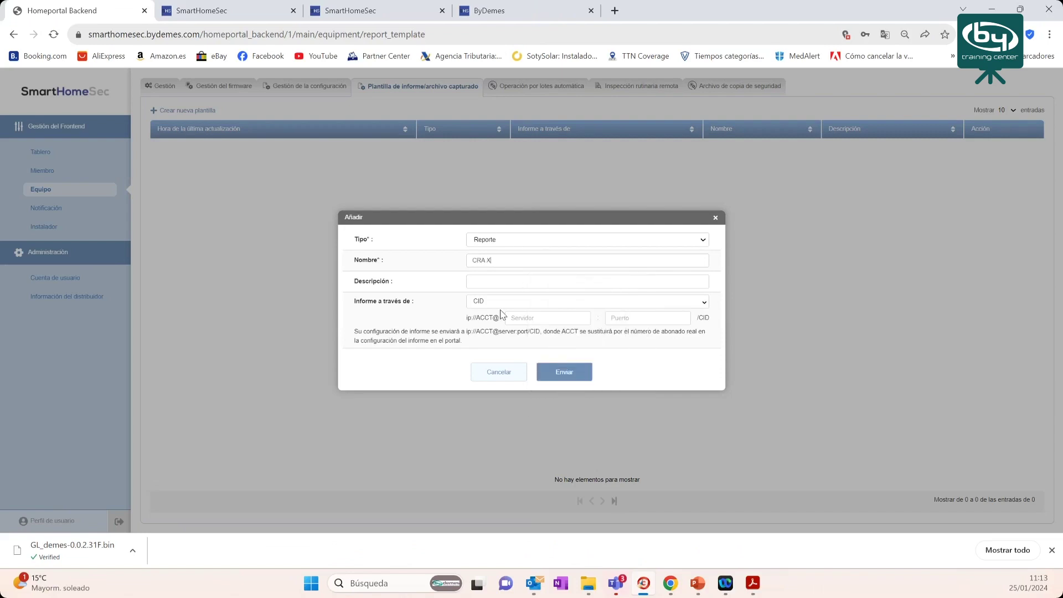
click(495, 283)
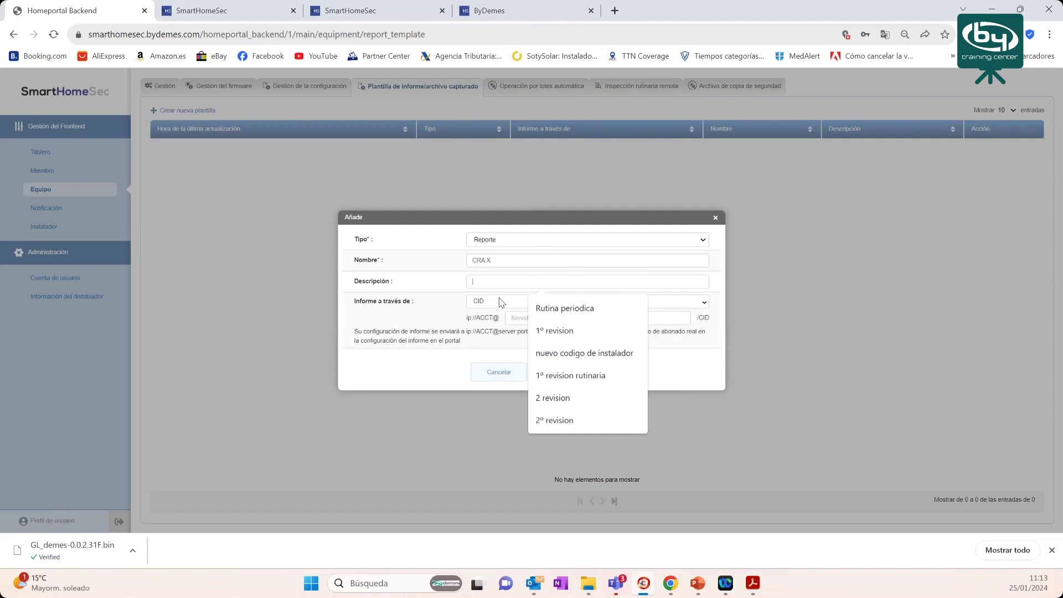
- Send reports via Manitou to server 88.12.28.26 on port 23506 and save
click(501, 302)
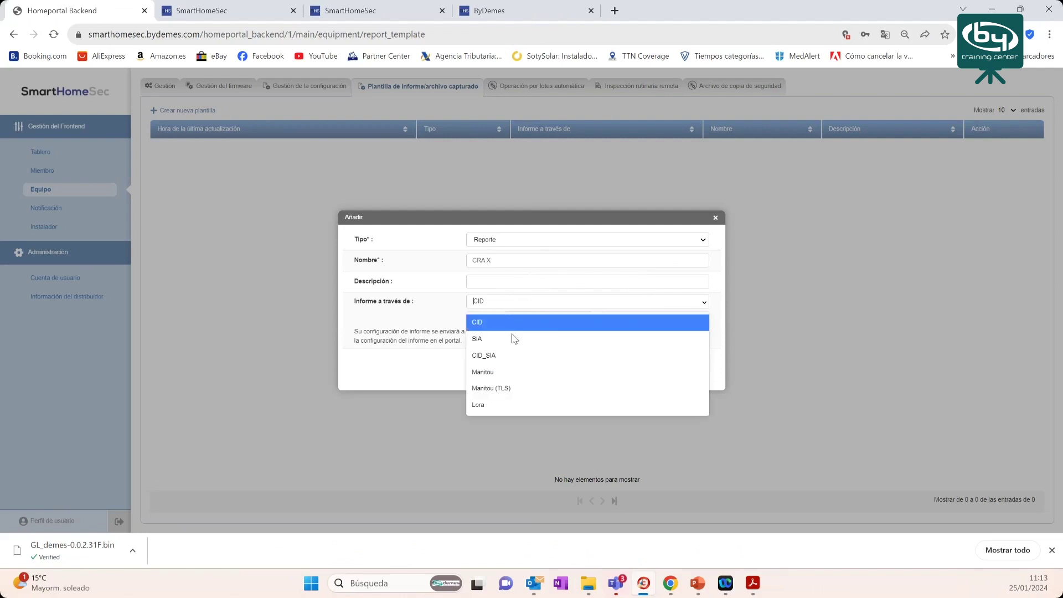
click(501, 373)
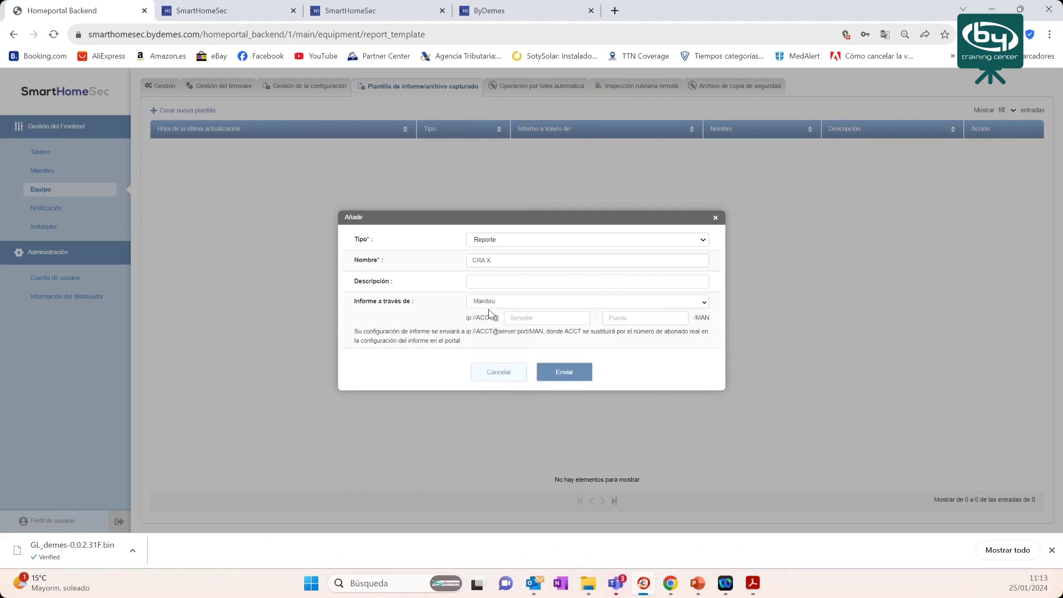
click(515, 319)
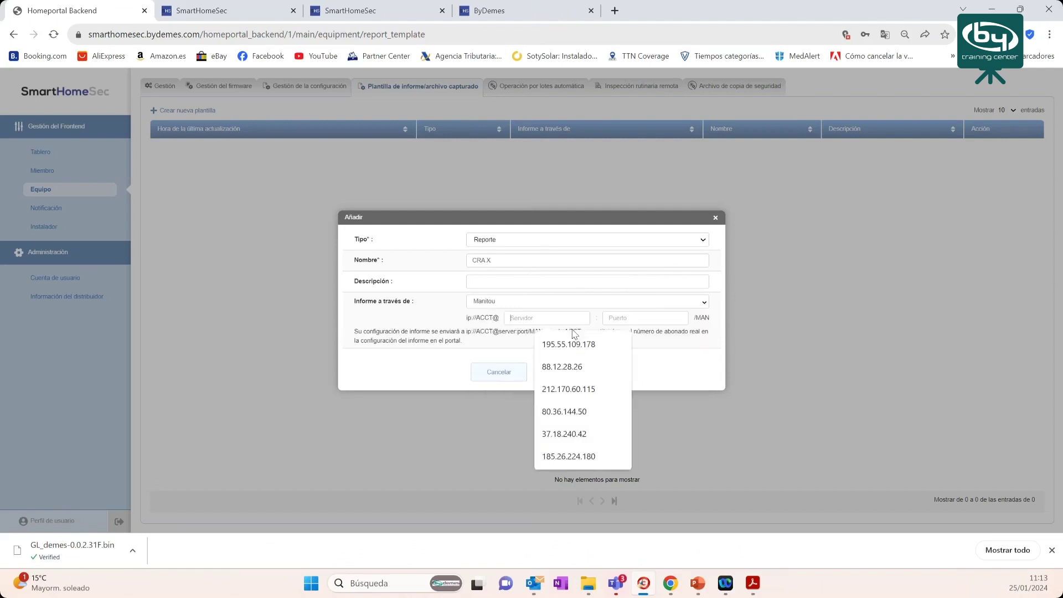
click(625, 319)
click(542, 319)
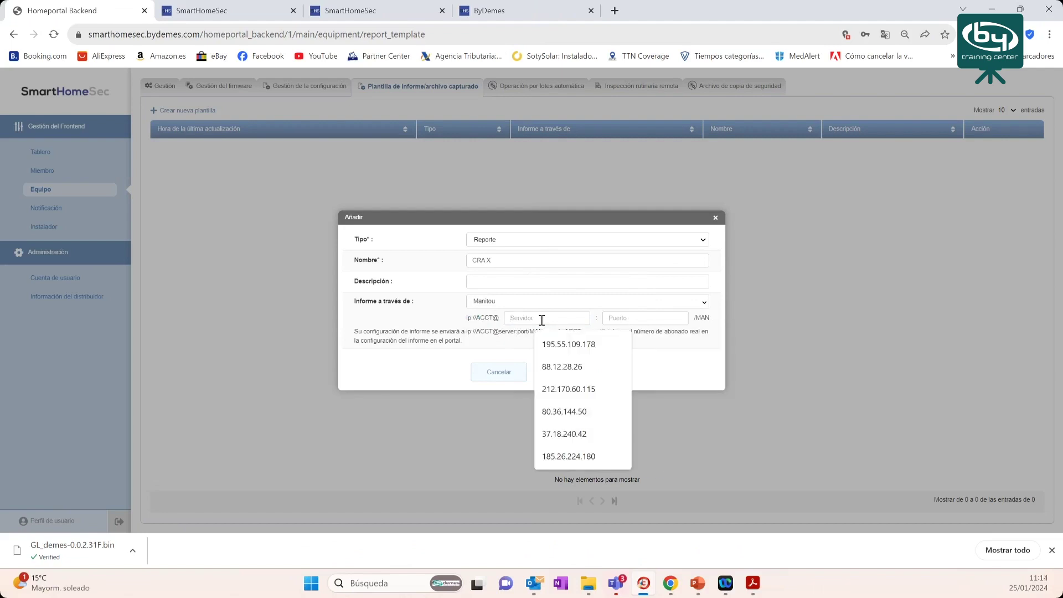
click(562, 367)
click(646, 319)
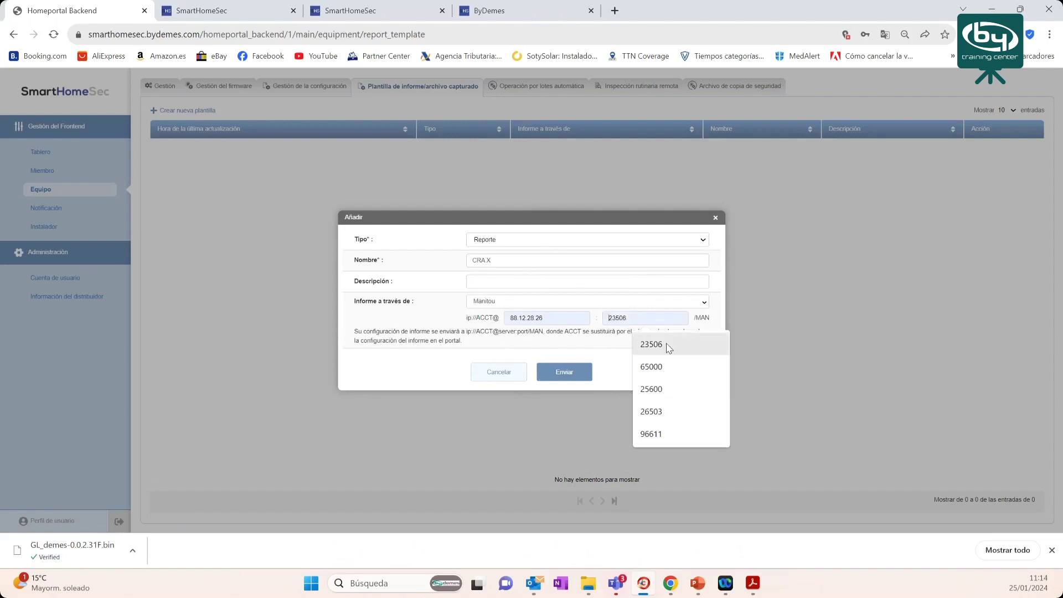
click(667, 345)
click(570, 368)
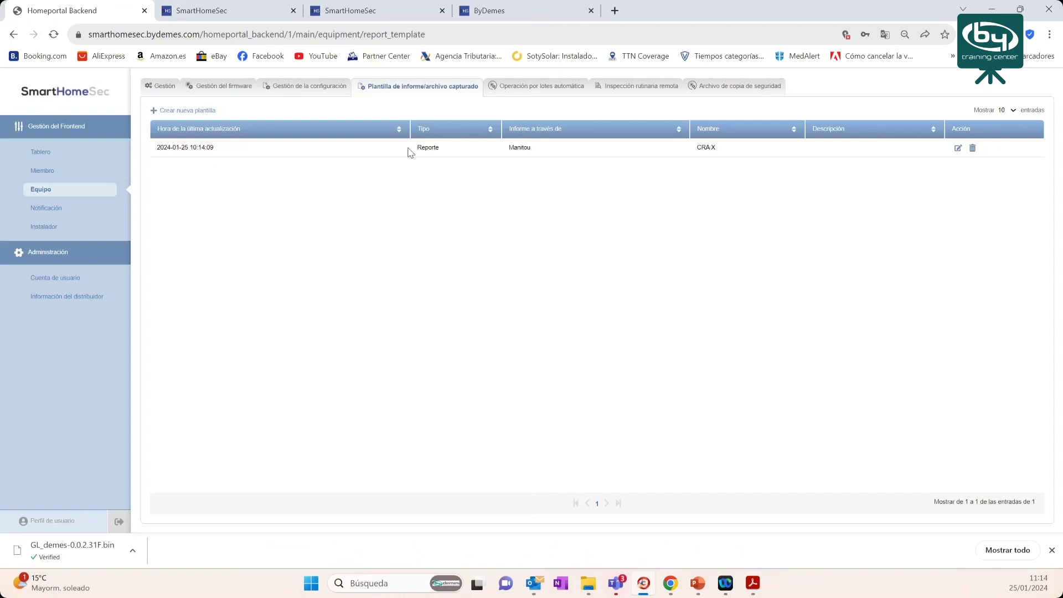
- Start a second Reporte template named 'CRA Y'
drag(698, 150, 720, 150)
click(183, 111)
click(531, 239)
click(509, 247)
click(507, 261)
text(CRA Y)
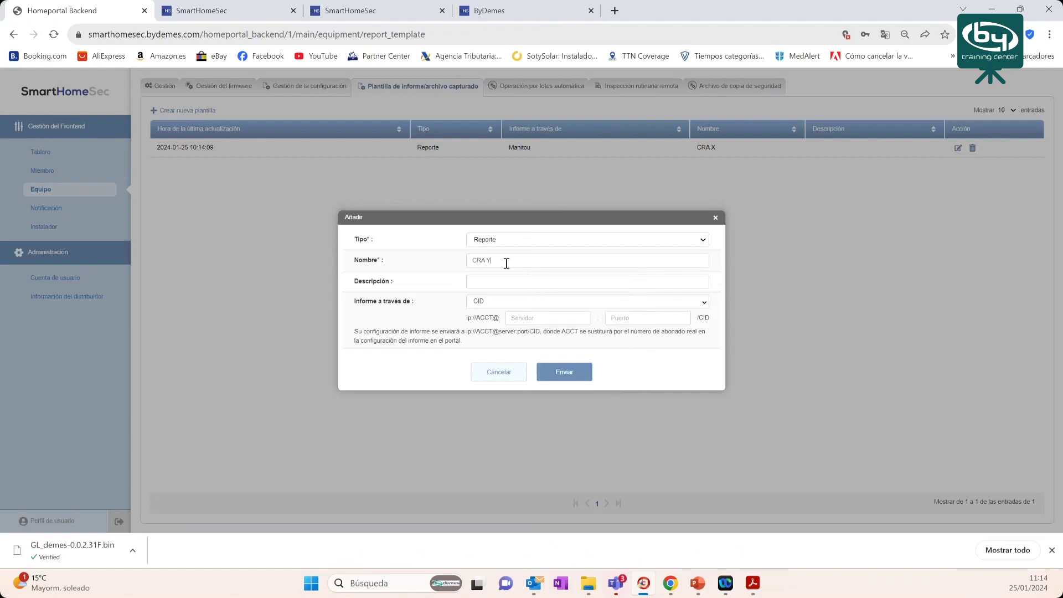
- Send CRA Y via Manitou to 212.170.60.115 port 23506, save, and begin another template
click(515, 303)
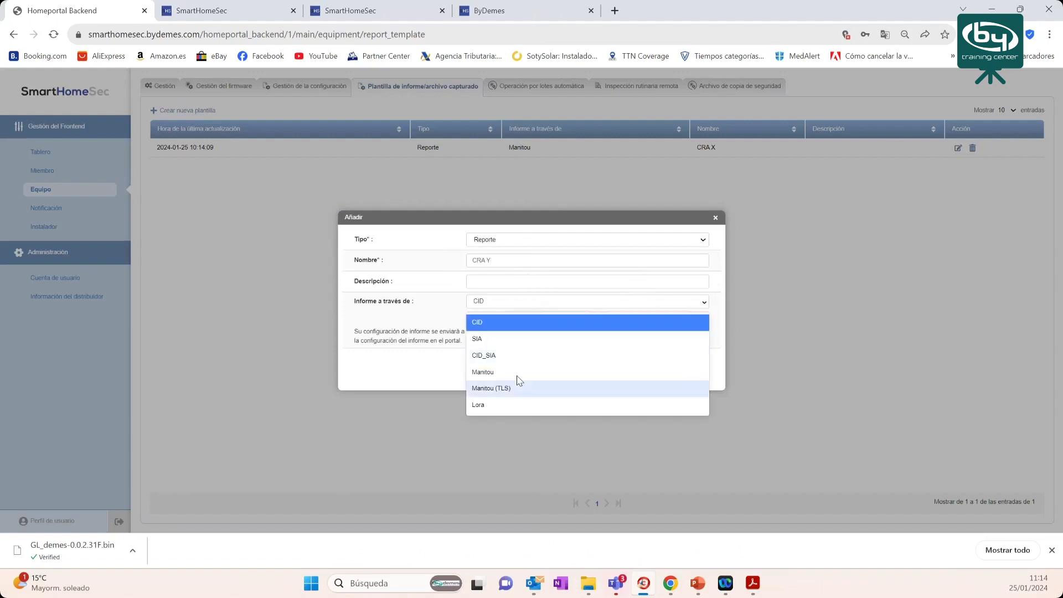
click(518, 371)
click(528, 319)
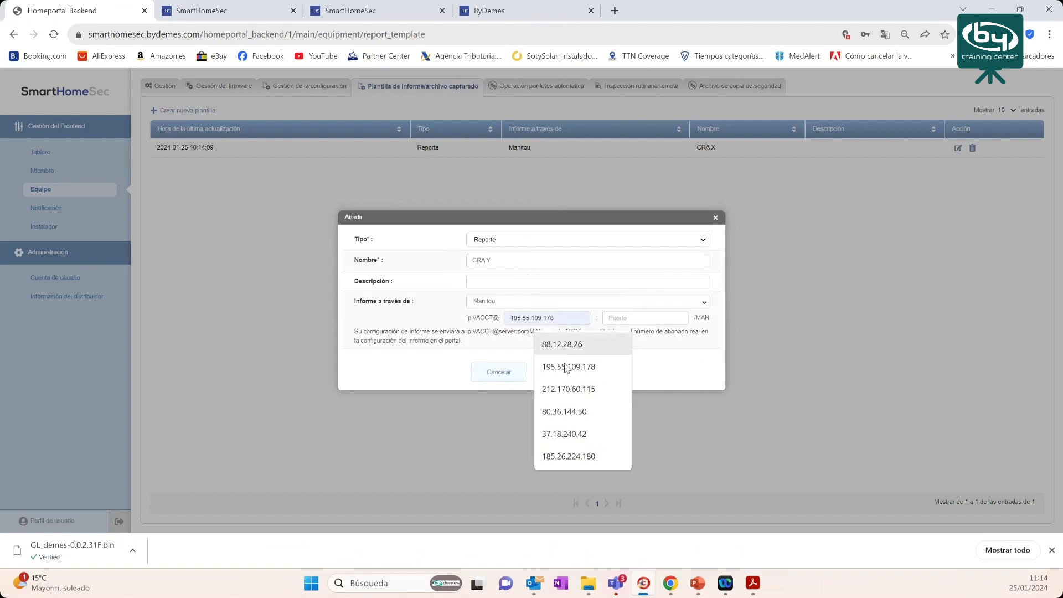
click(642, 320)
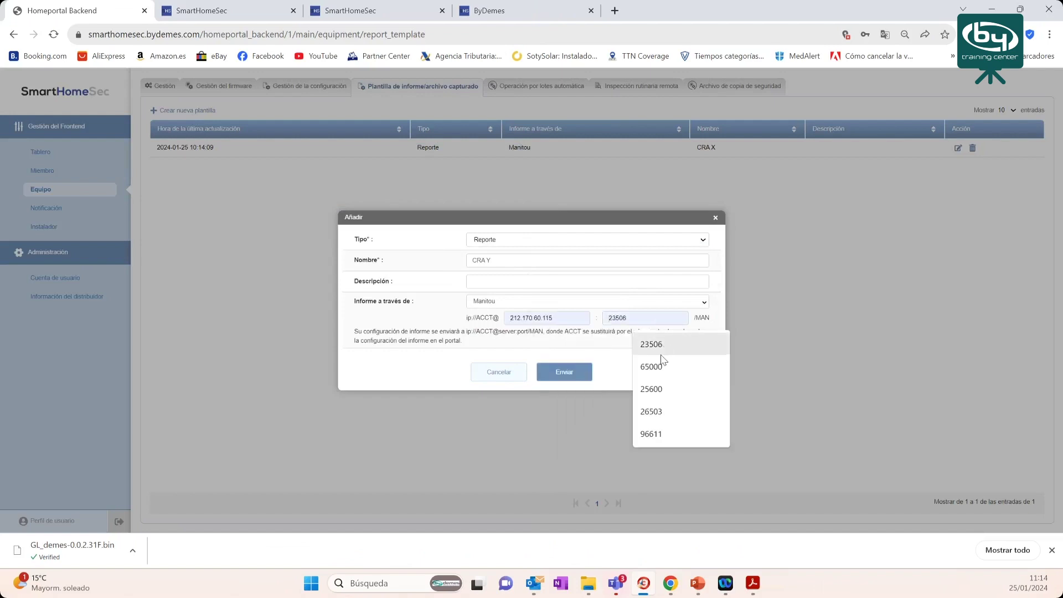
click(663, 346)
click(578, 378)
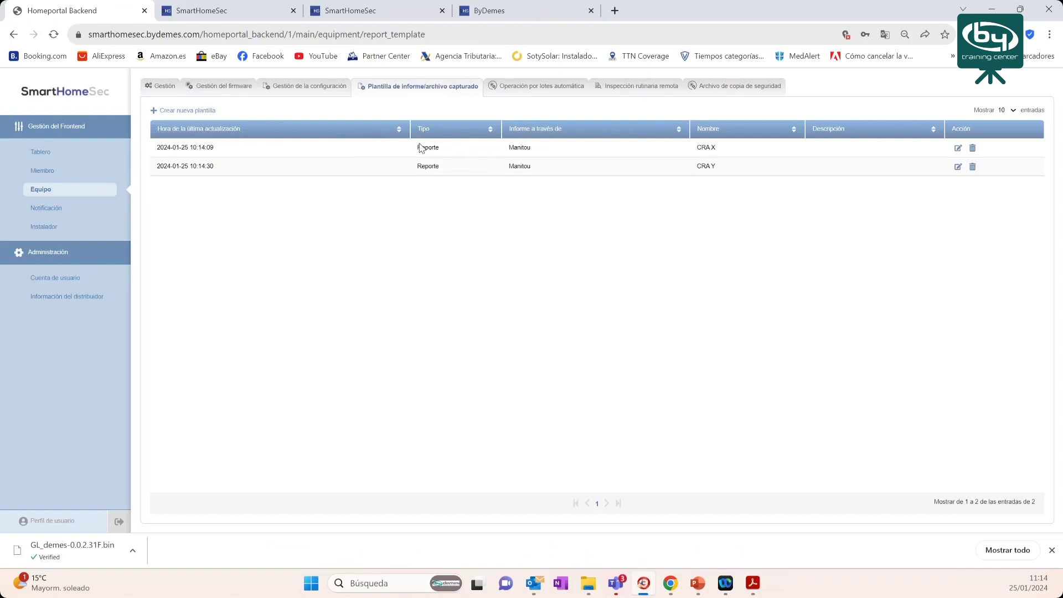
click(172, 114)
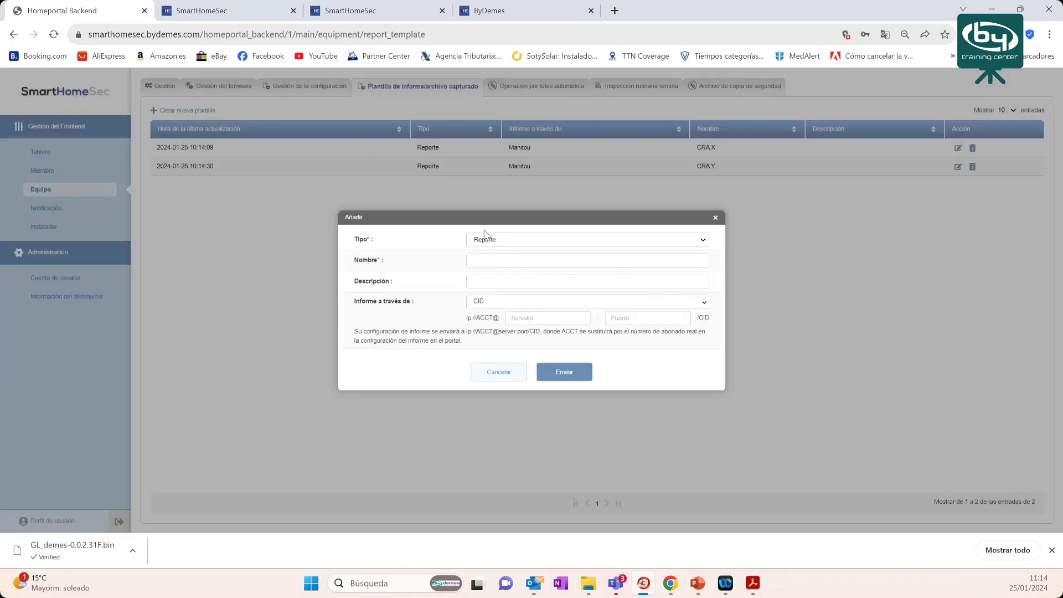
- Set the template type to captured file and name it 'CRA X imagenes'
click(494, 240)
click(500, 258)
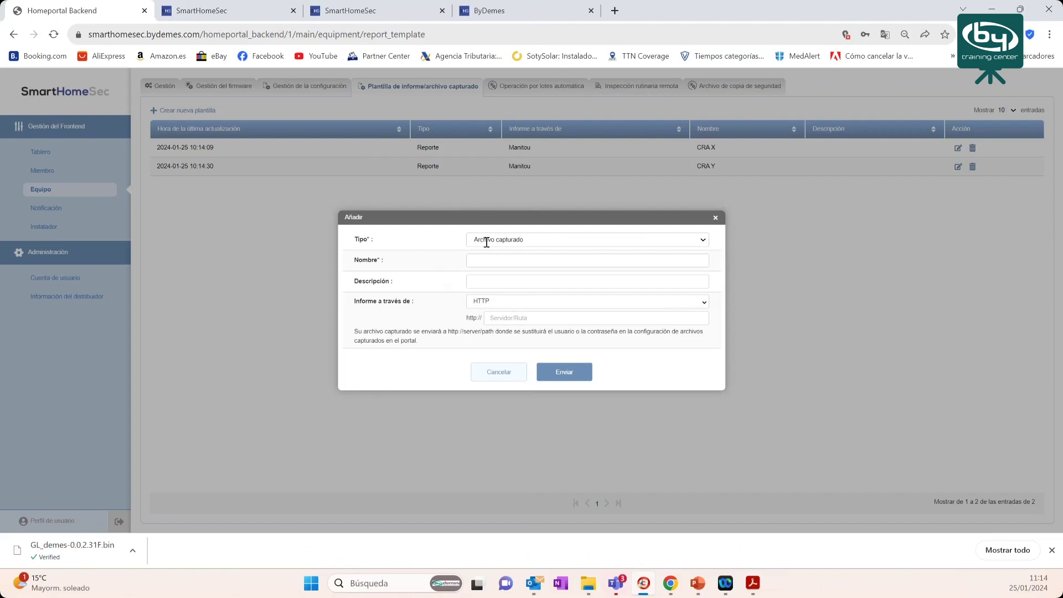
click(517, 257)
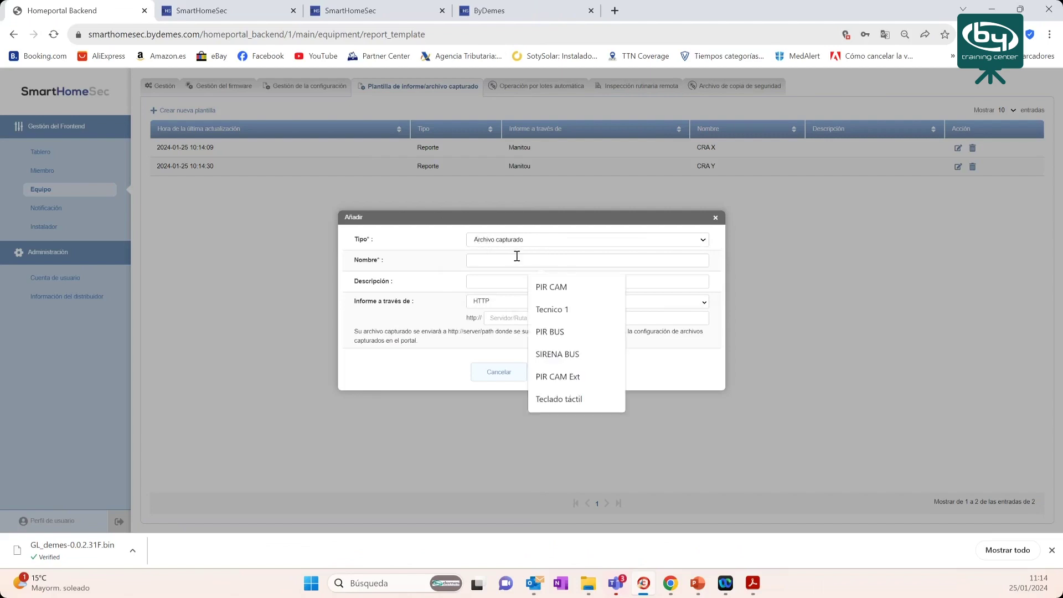
text(CRA)
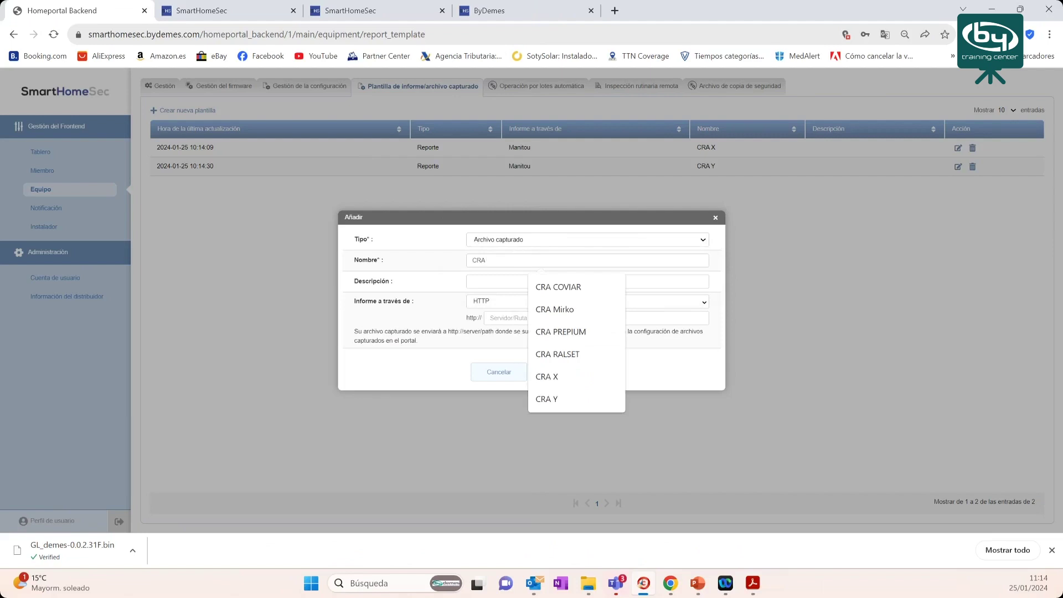
text( X imagenes)
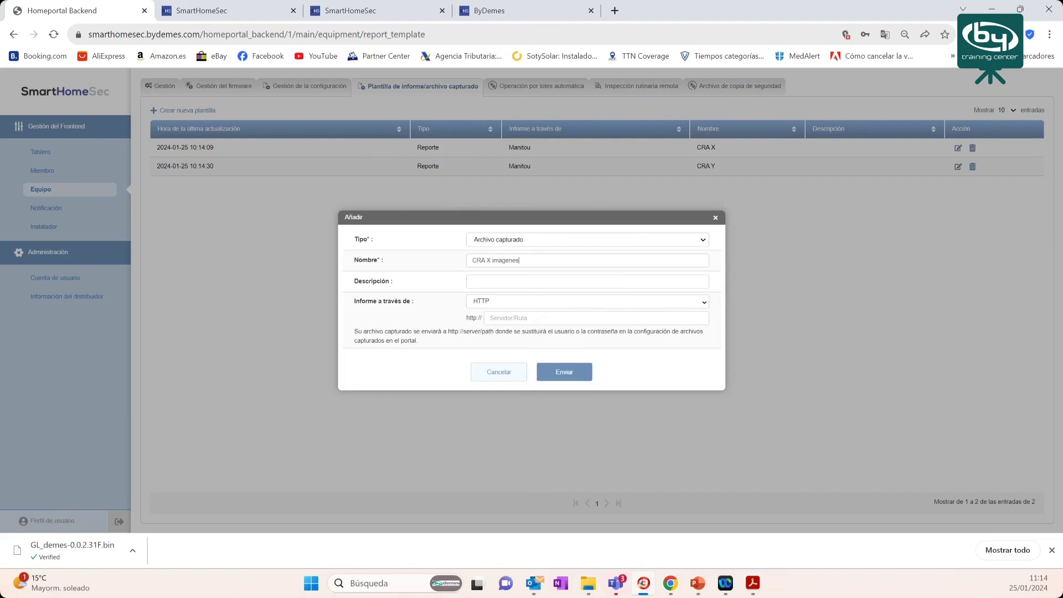
- Report captured files via Manitou to server 88.12.28.26 on port 23506
click(498, 304)
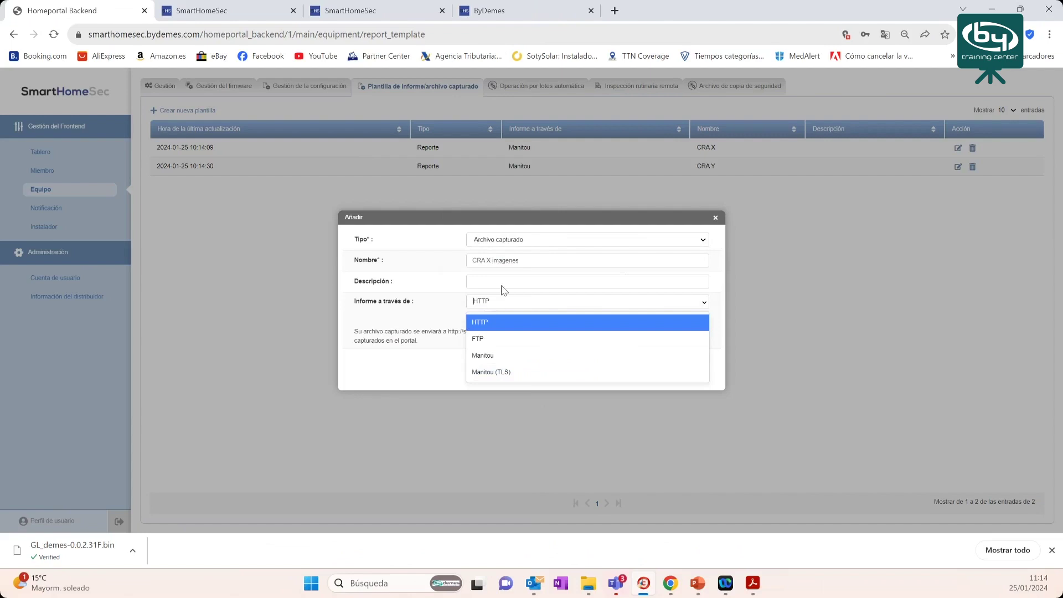
click(512, 357)
click(532, 319)
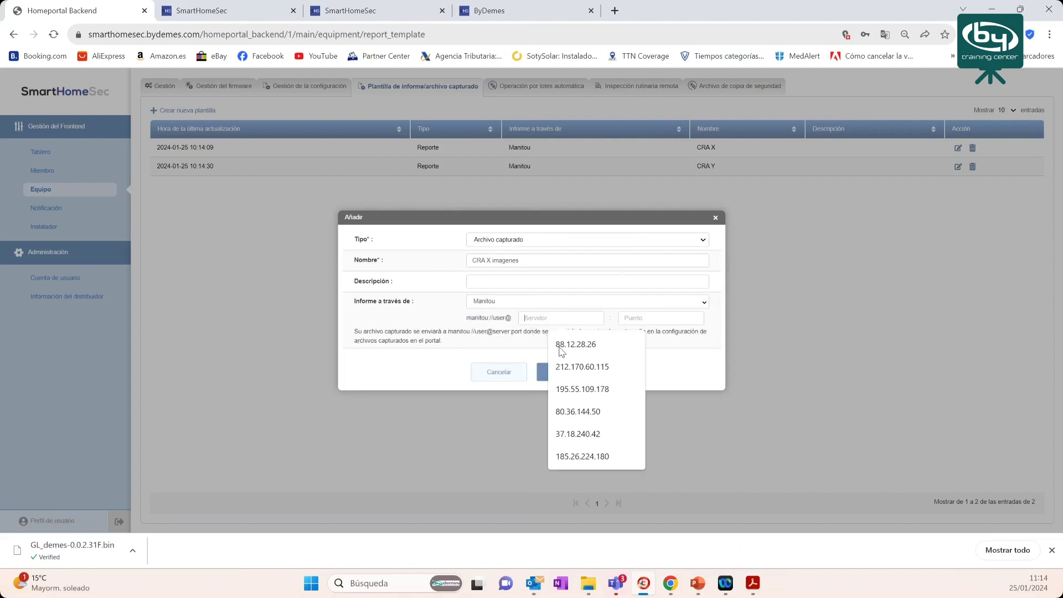
click(589, 343)
click(639, 318)
click(658, 346)
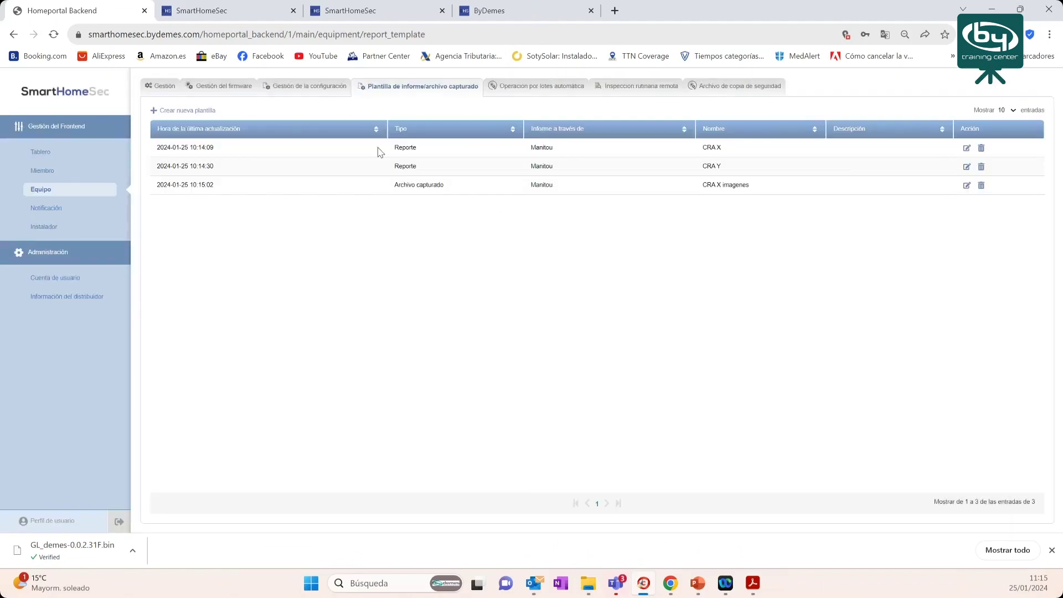
- Start a new captured-file report template named 'CRA Y imagenes'
click(167, 114)
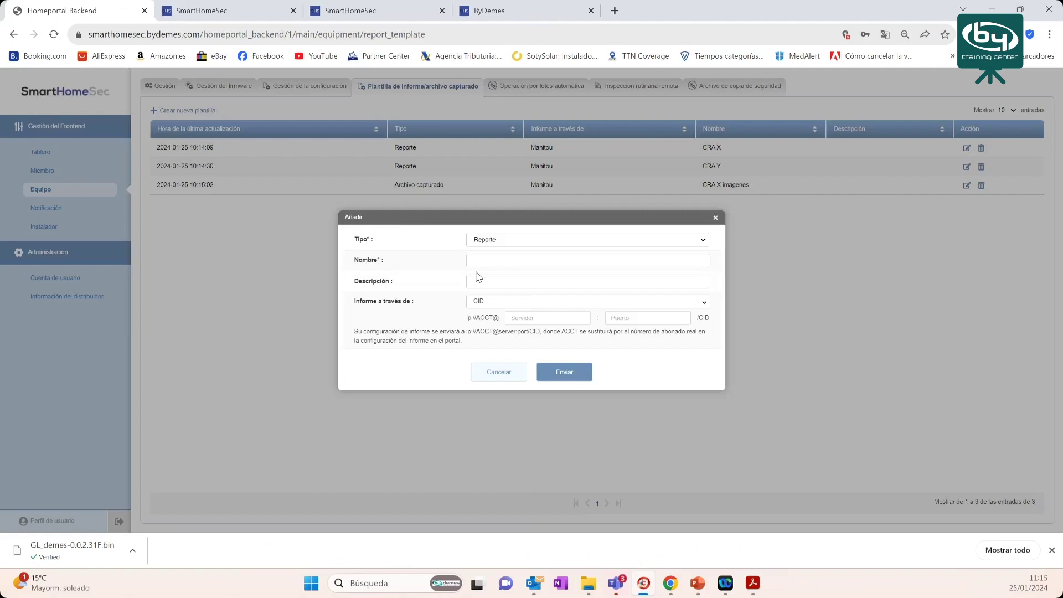
click(503, 241)
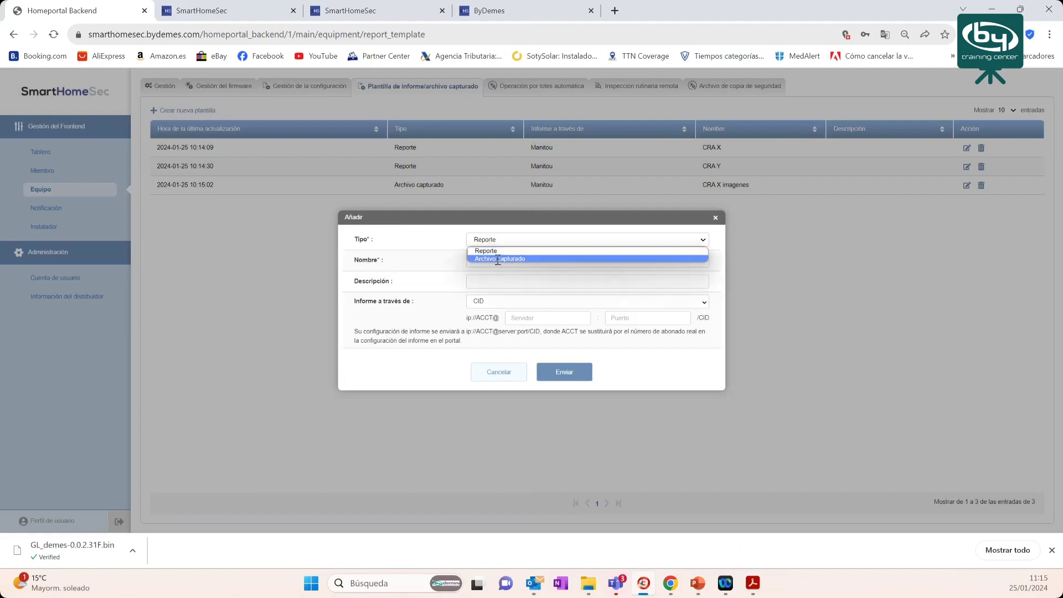
click(498, 259)
click(498, 260)
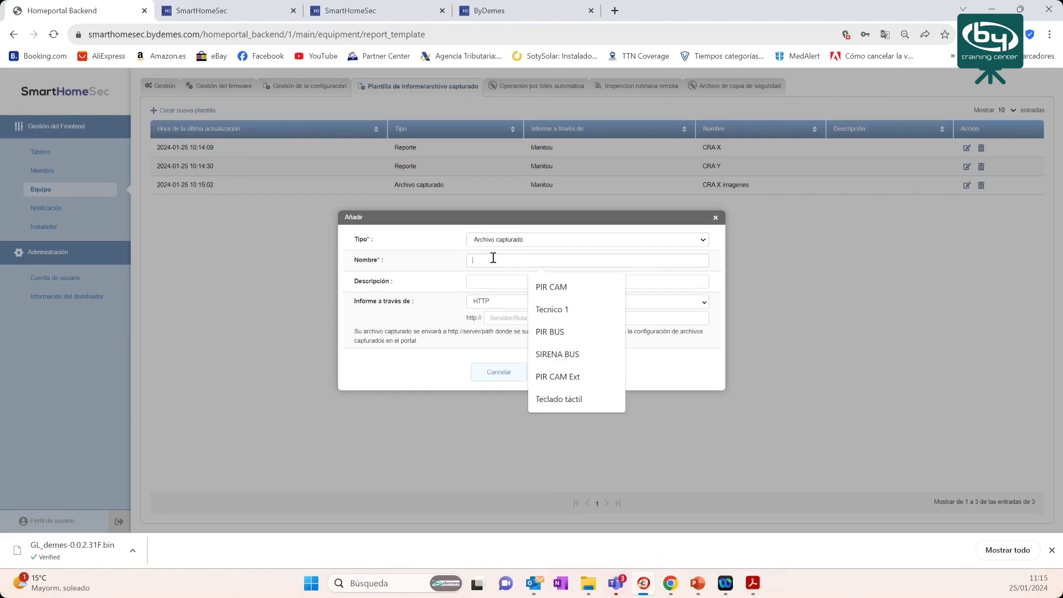
text(CRA Y )
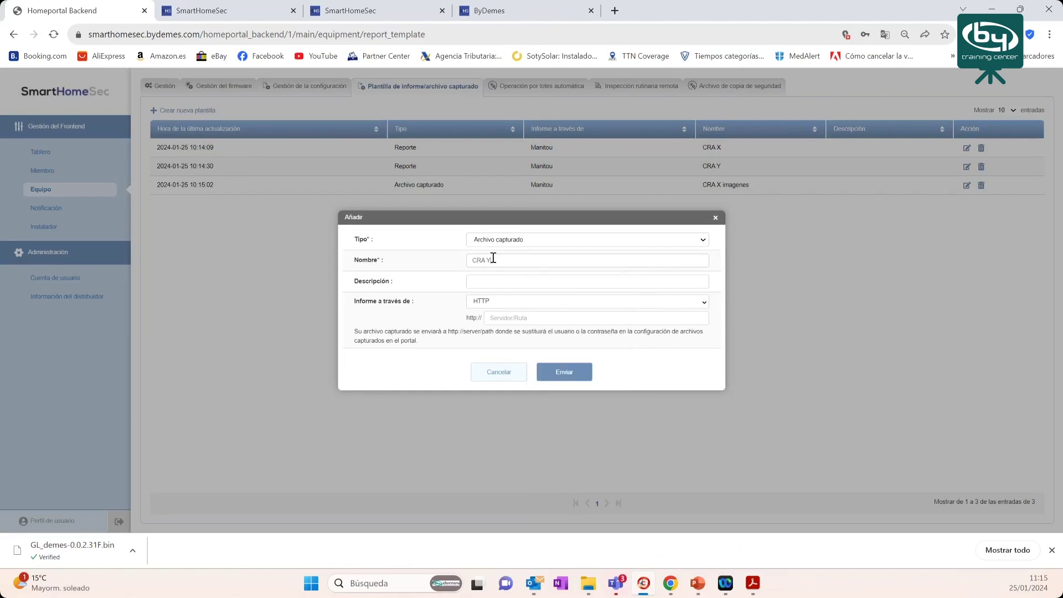
text(imagenes)
- Set it to report via Manitou to server 212.170.60.115, port 23506, and save it
click(499, 304)
click(498, 355)
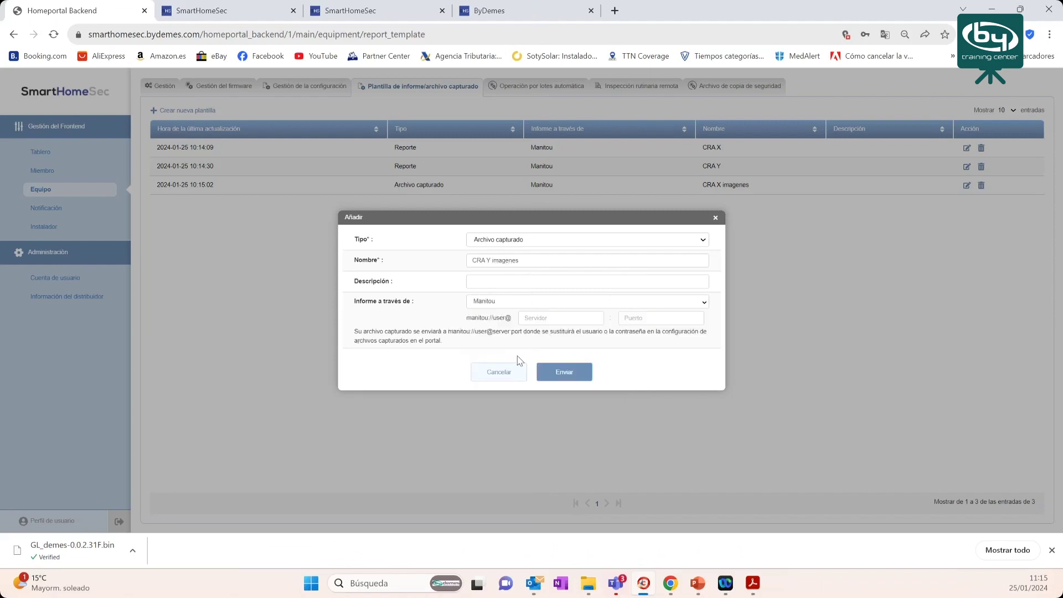
click(544, 320)
click(565, 366)
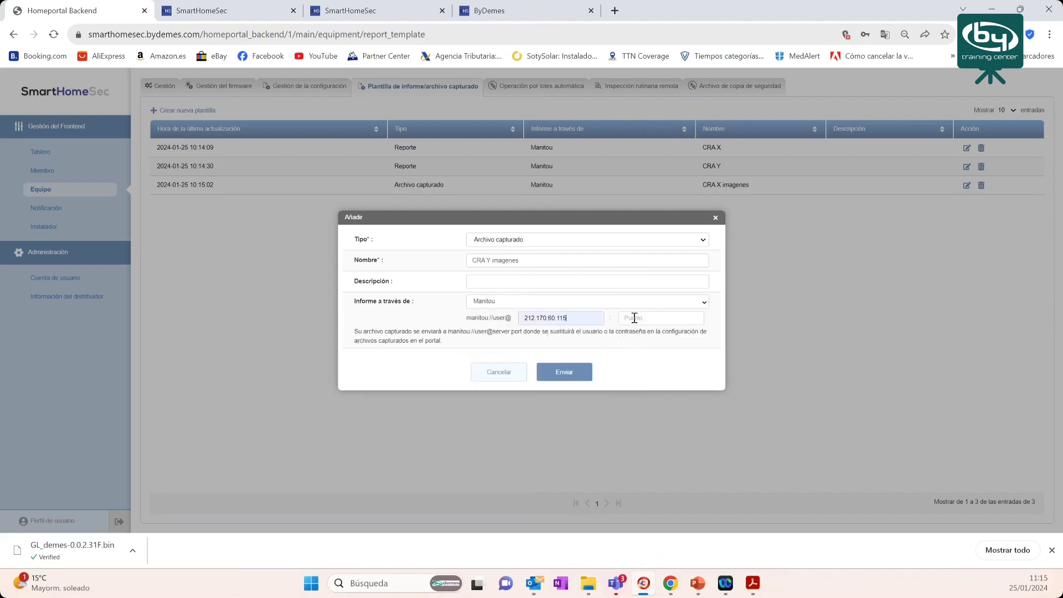
click(698, 318)
click(666, 347)
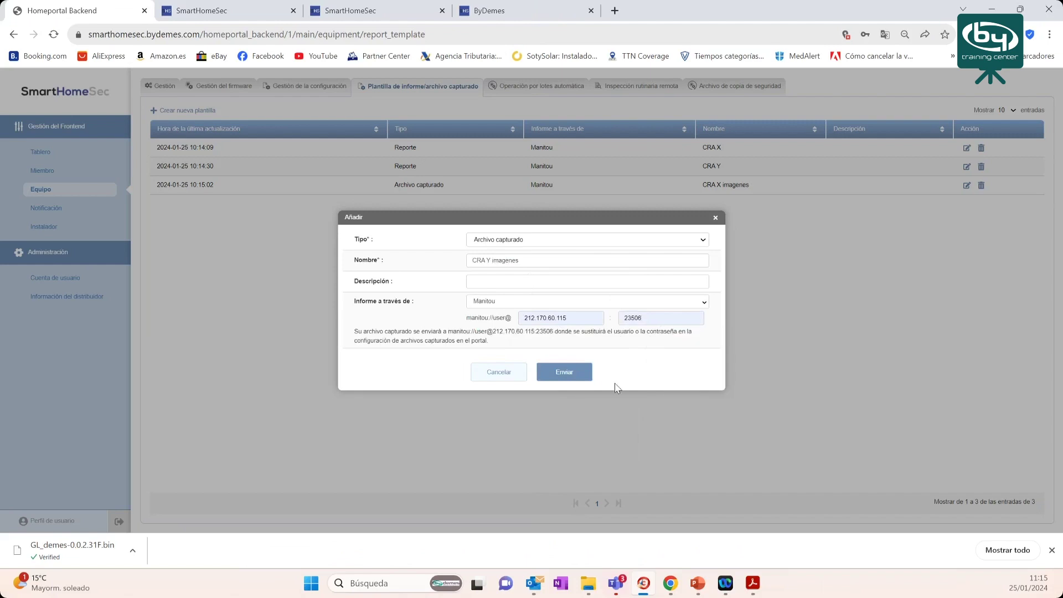
click(571, 377)
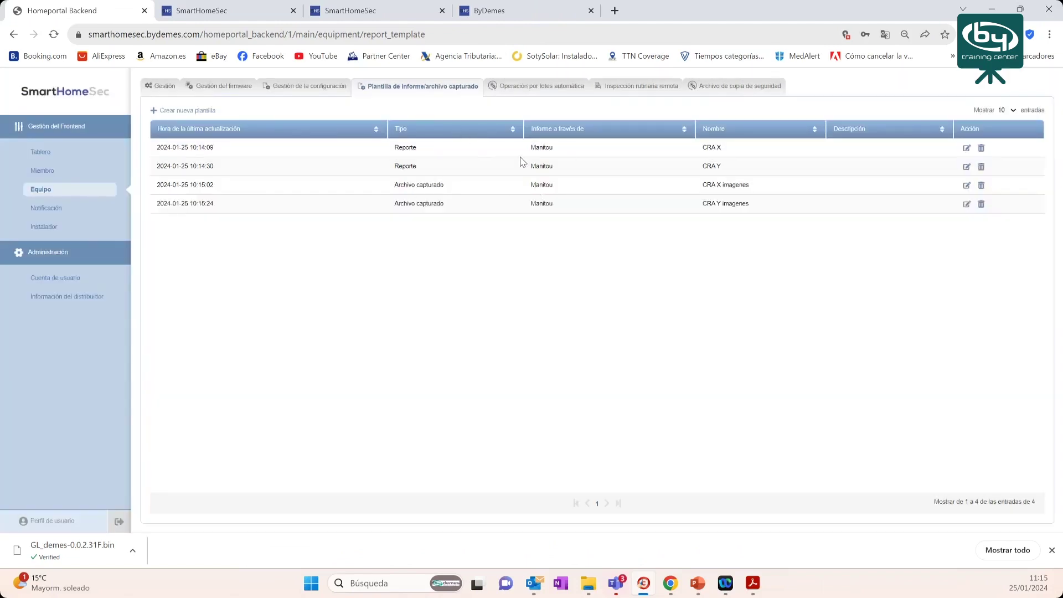
click(210, 11)
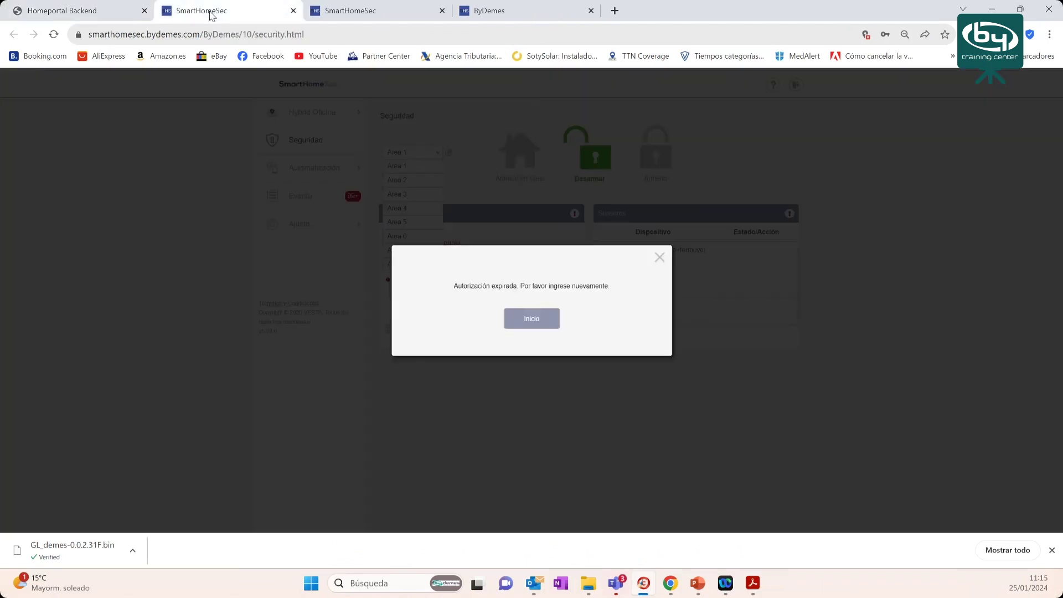
- Log back in to the user portal as the installer after the session expired
click(531, 317)
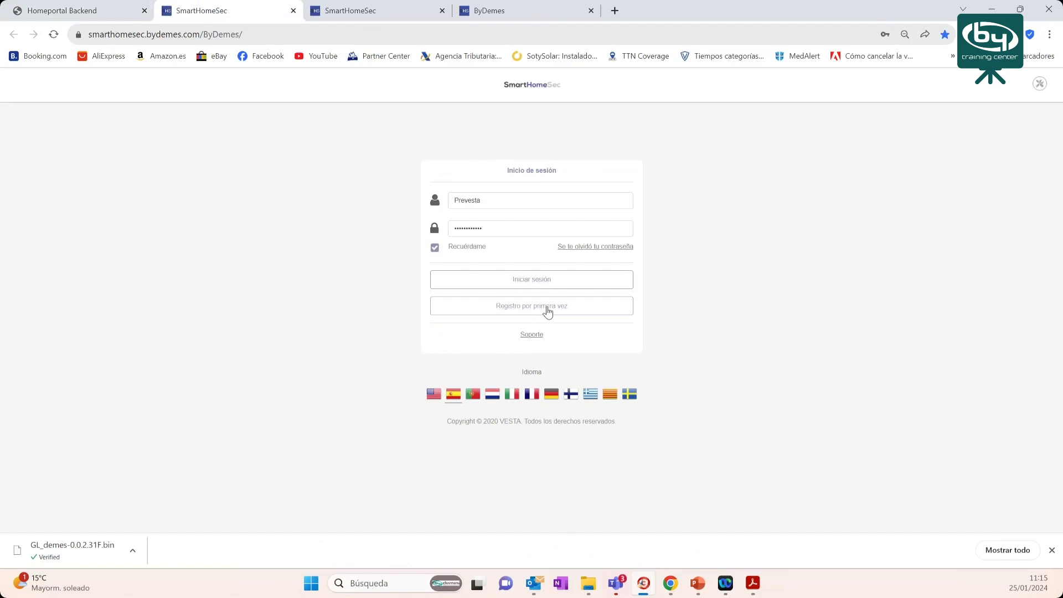
click(1041, 84)
click(538, 281)
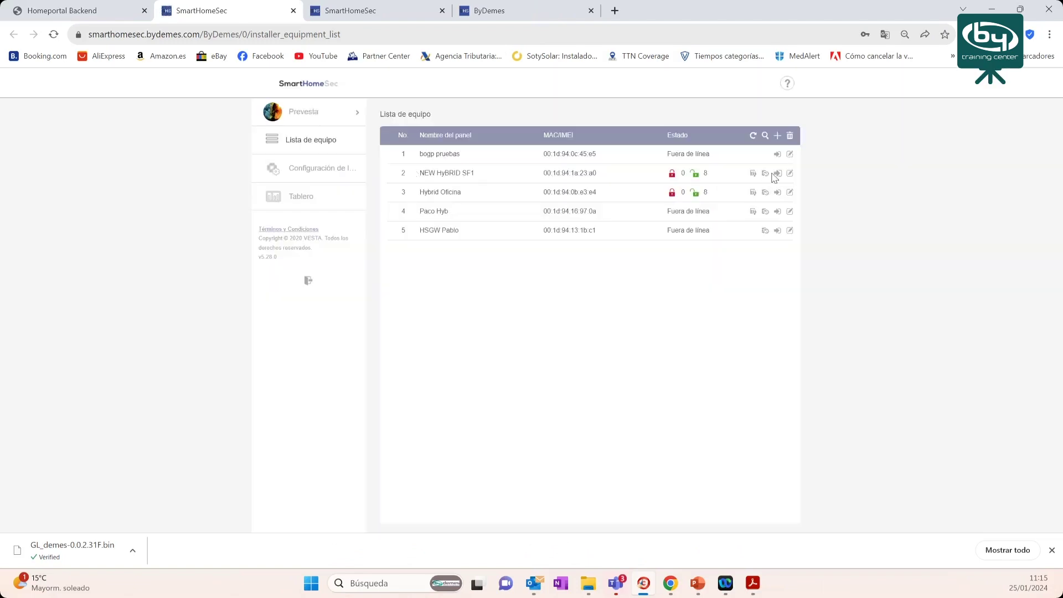
- Enter the NEW HyBRID SF1 panel with the installer code and open its settings
click(776, 174)
click(494, 315)
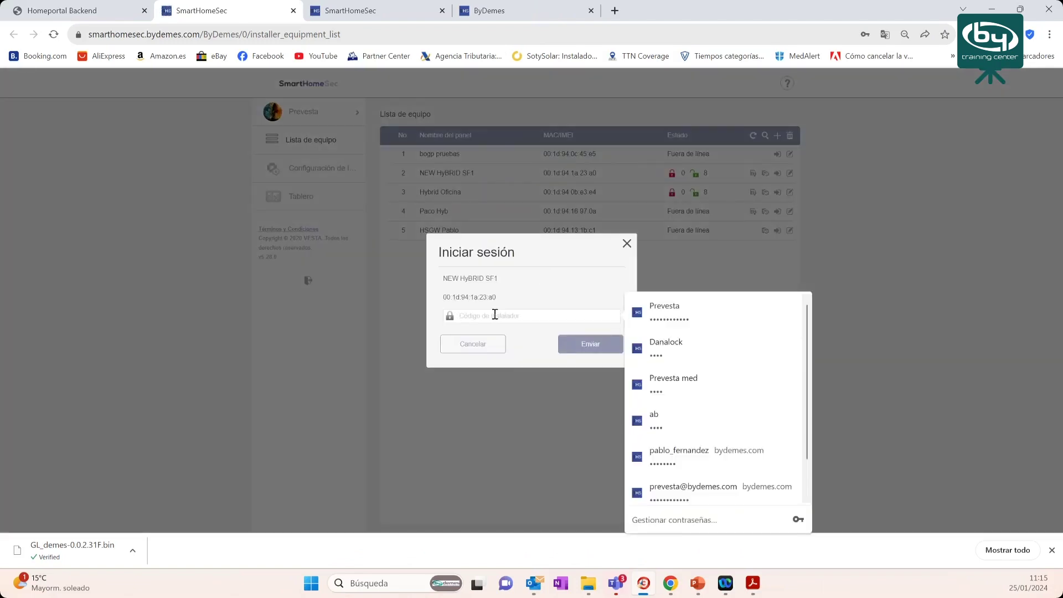
text(11)
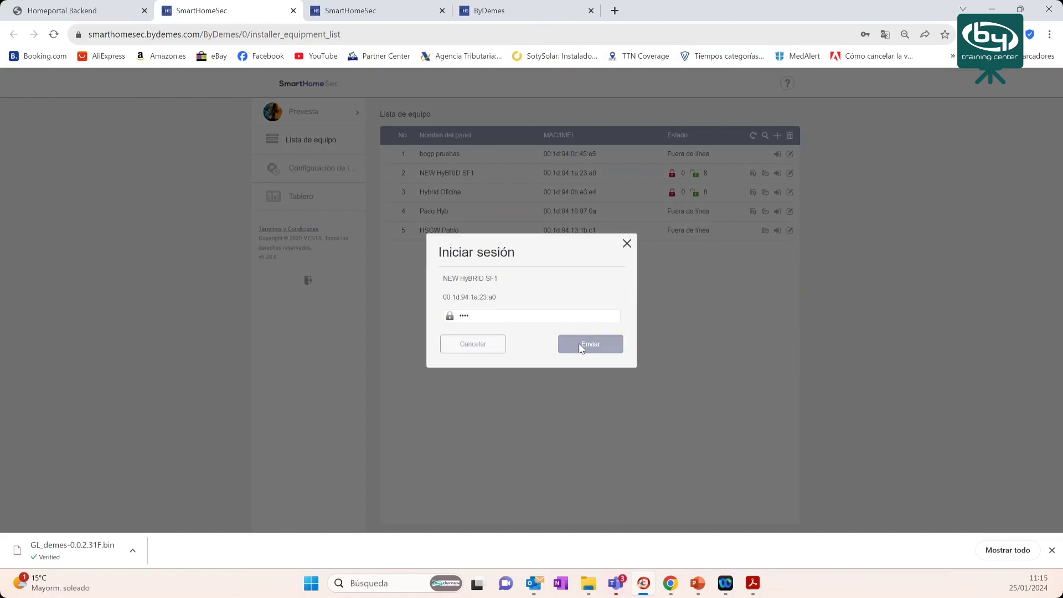
click(579, 344)
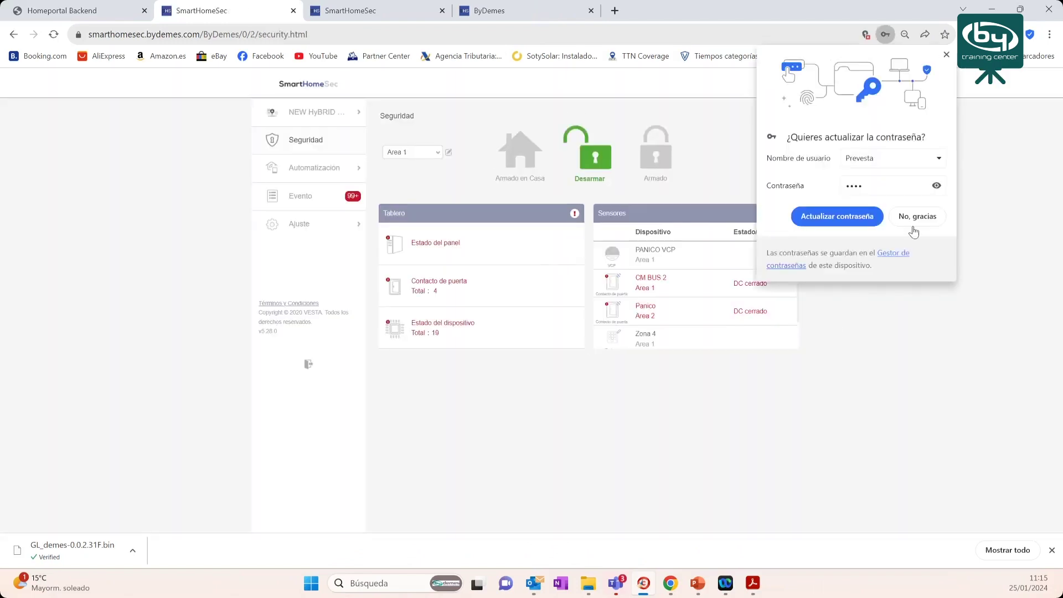
click(915, 224)
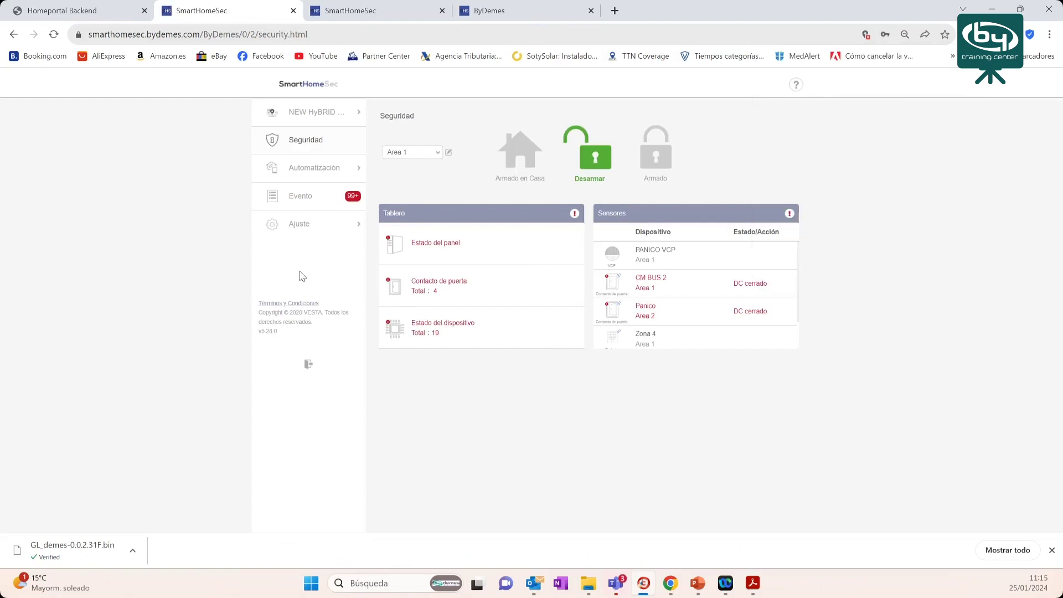
click(295, 225)
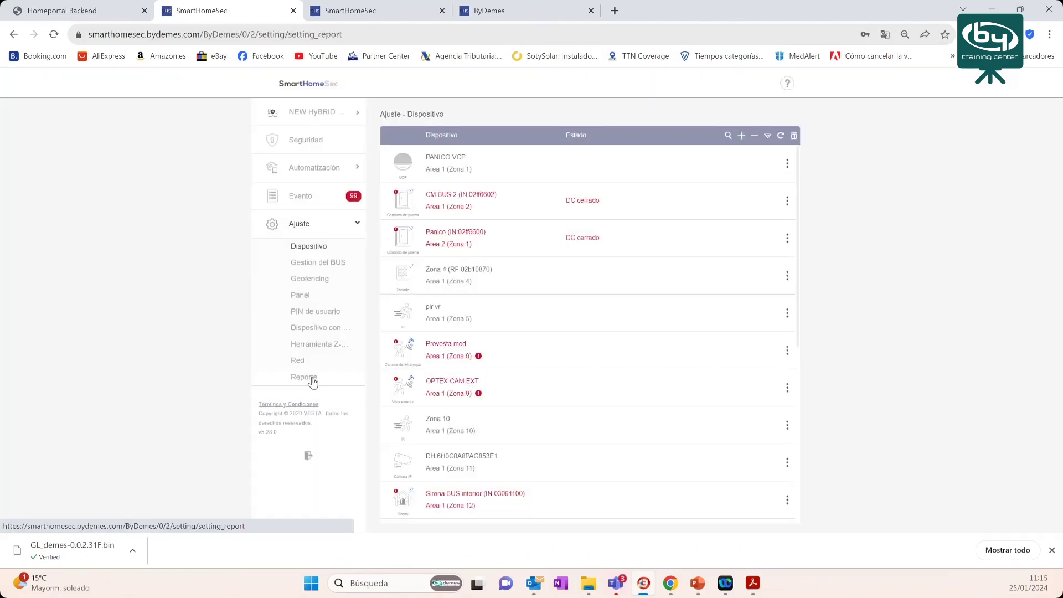
- In the panel's report settings, add a second report URL to be filled from a template
click(312, 379)
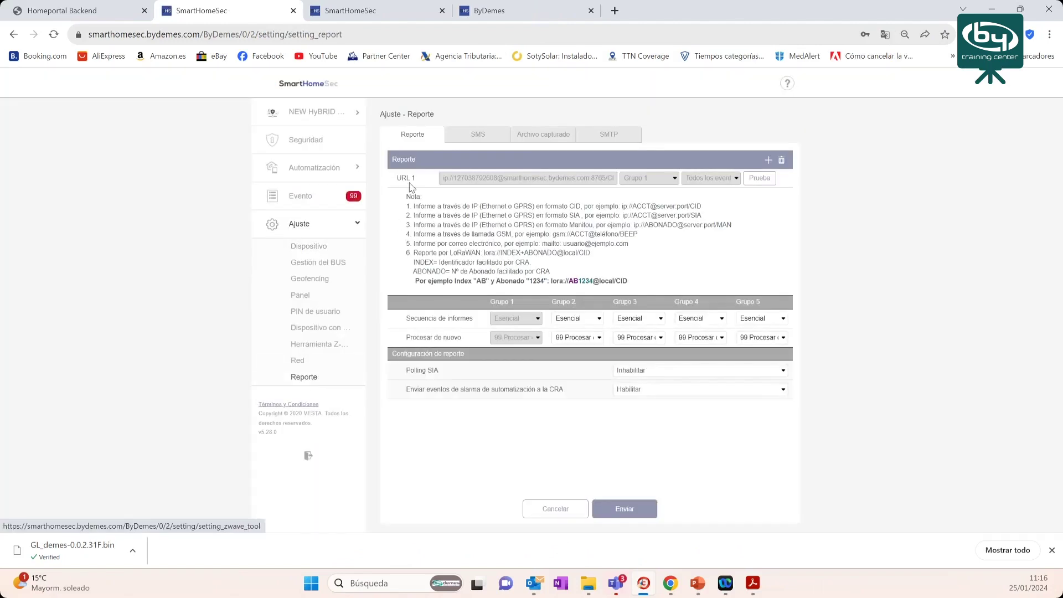
drag(402, 178, 416, 178)
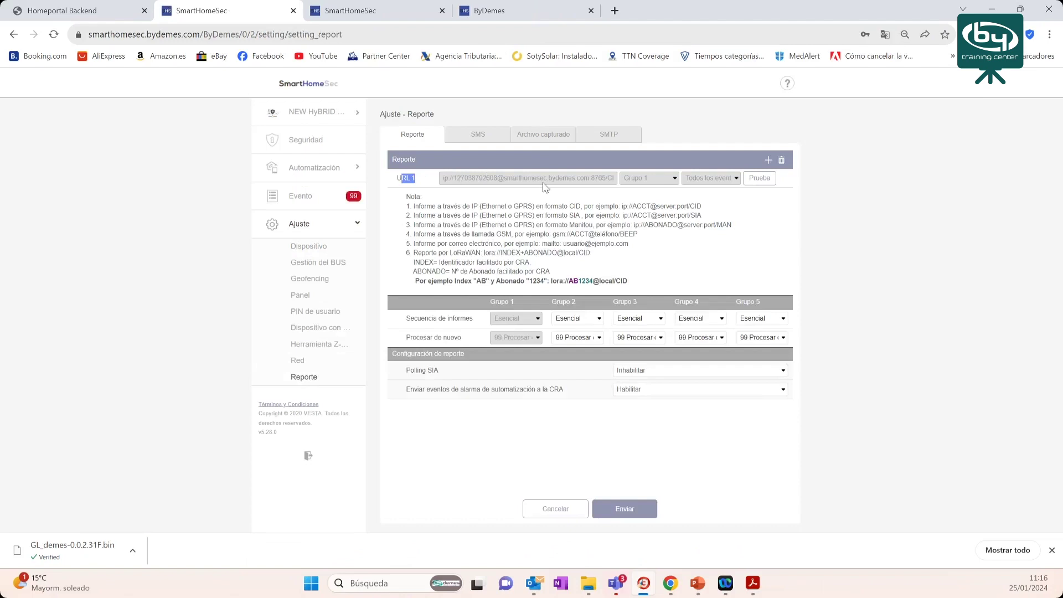
click(768, 160)
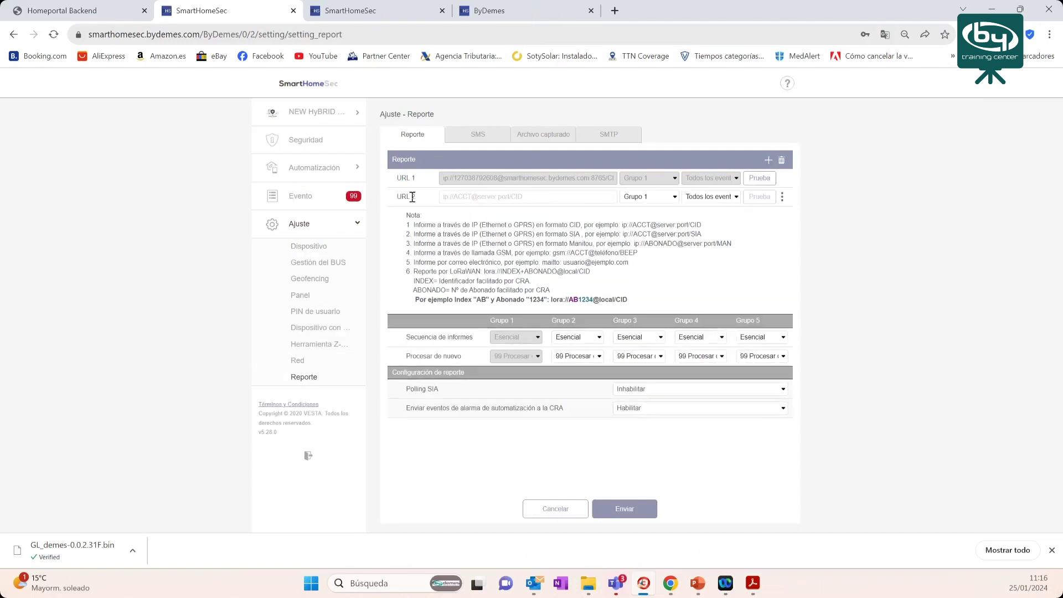
click(456, 195)
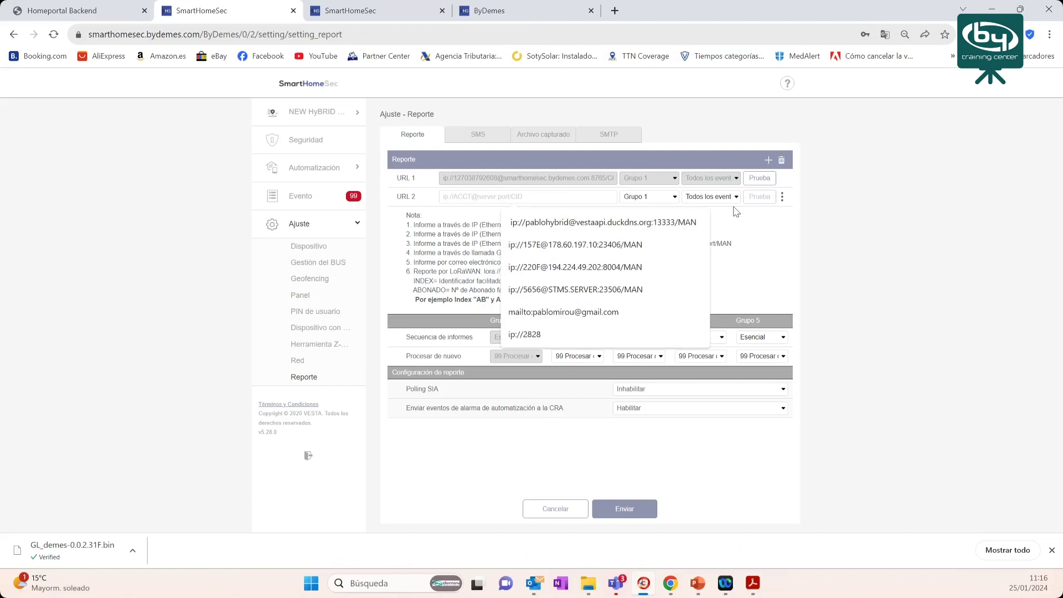
click(782, 198)
click(783, 198)
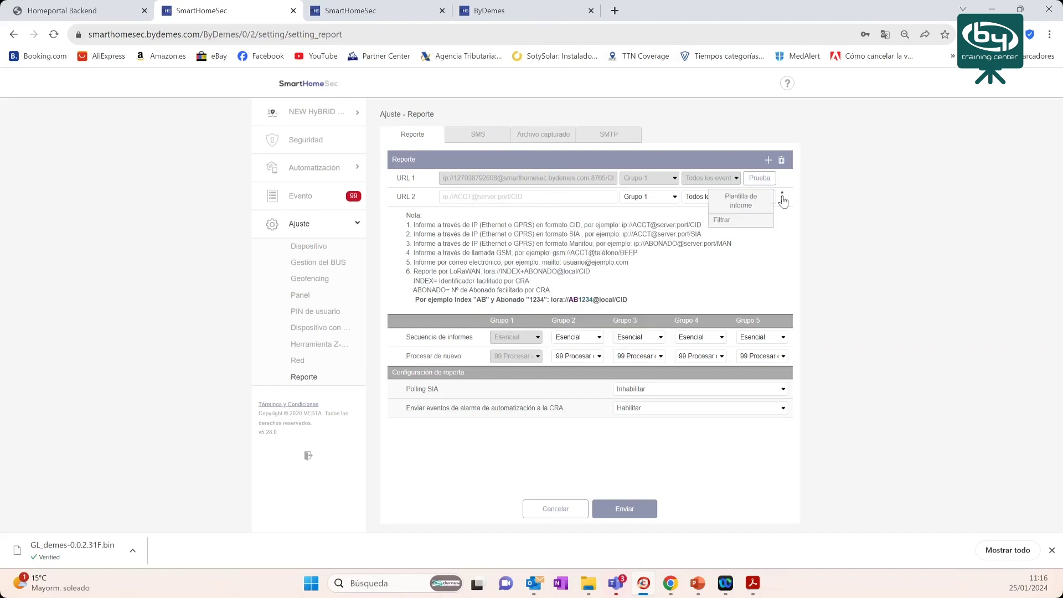
click(739, 204)
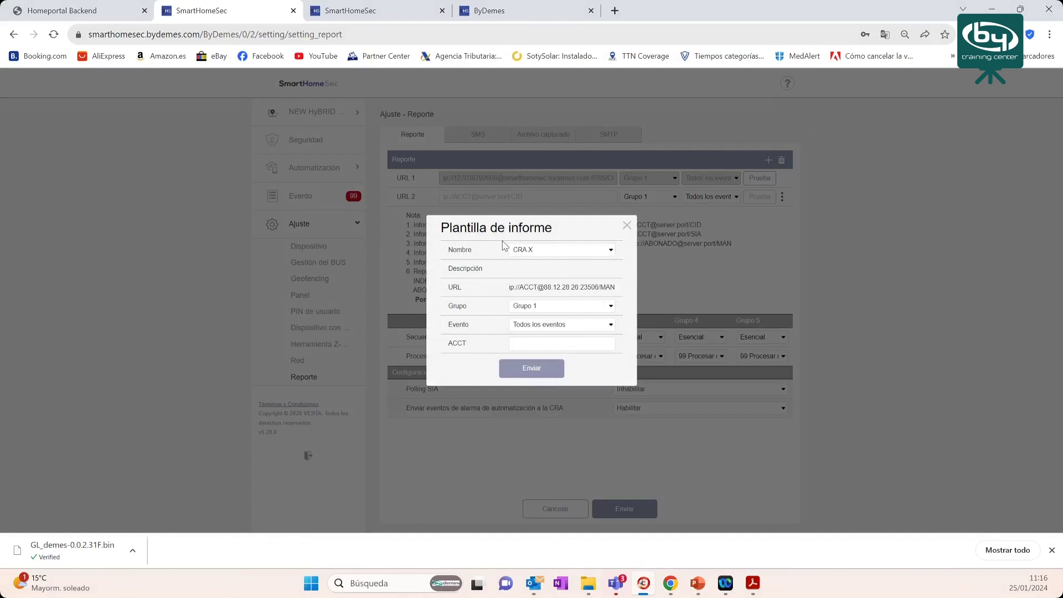
- Fill URL 2 from the CRA Y template for Grupo 2 with the ACCT number, then save
click(535, 253)
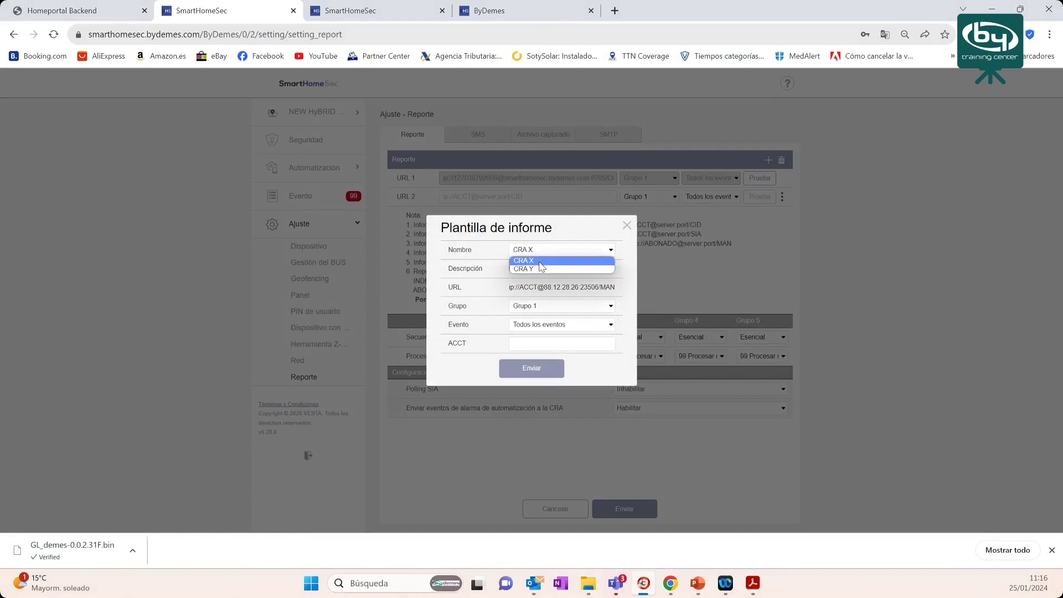
click(540, 269)
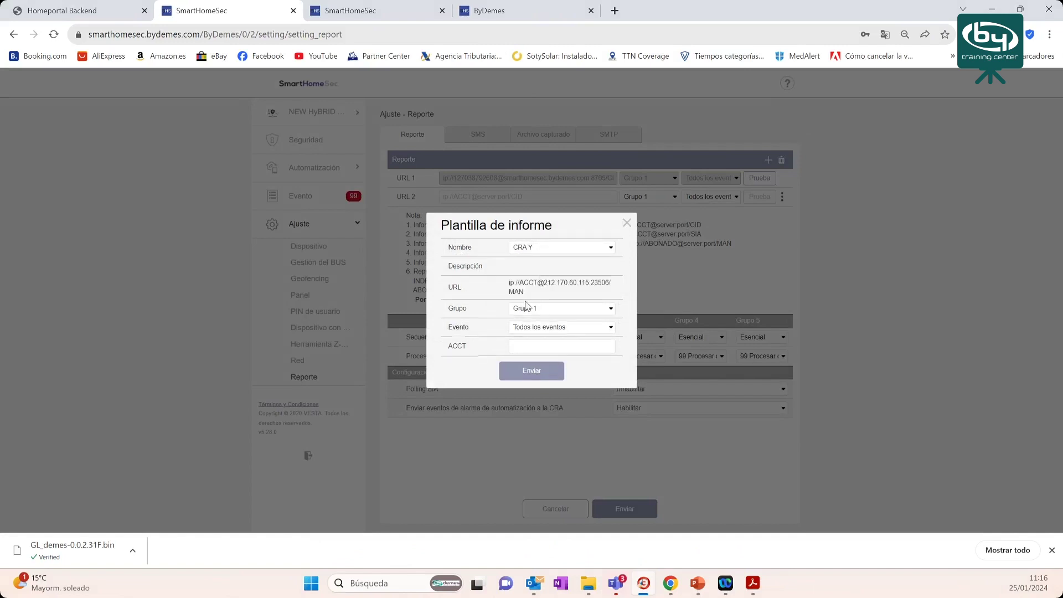
double_click(458, 308)
click(540, 309)
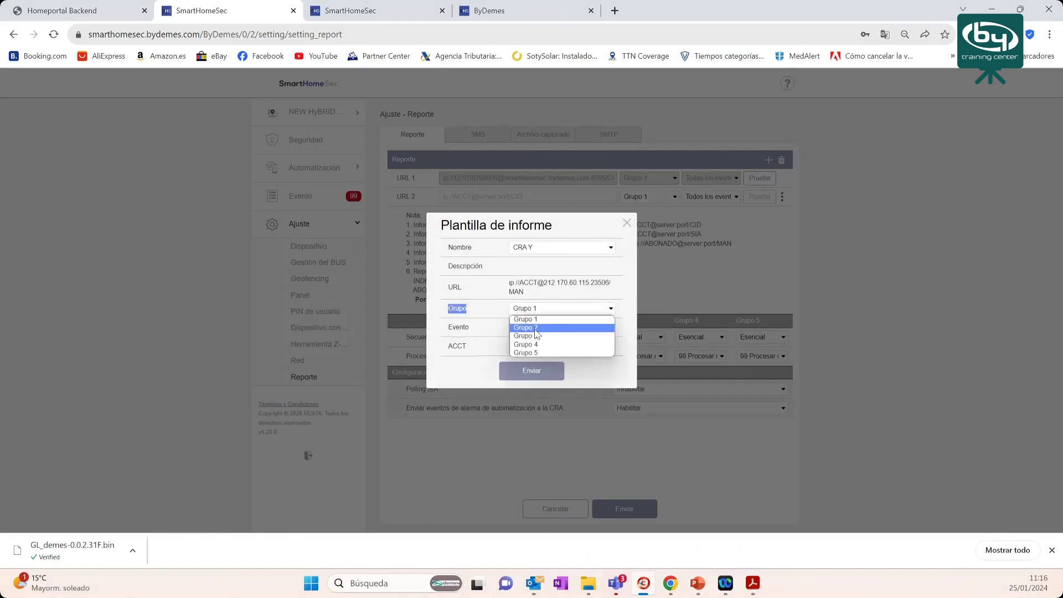
click(526, 328)
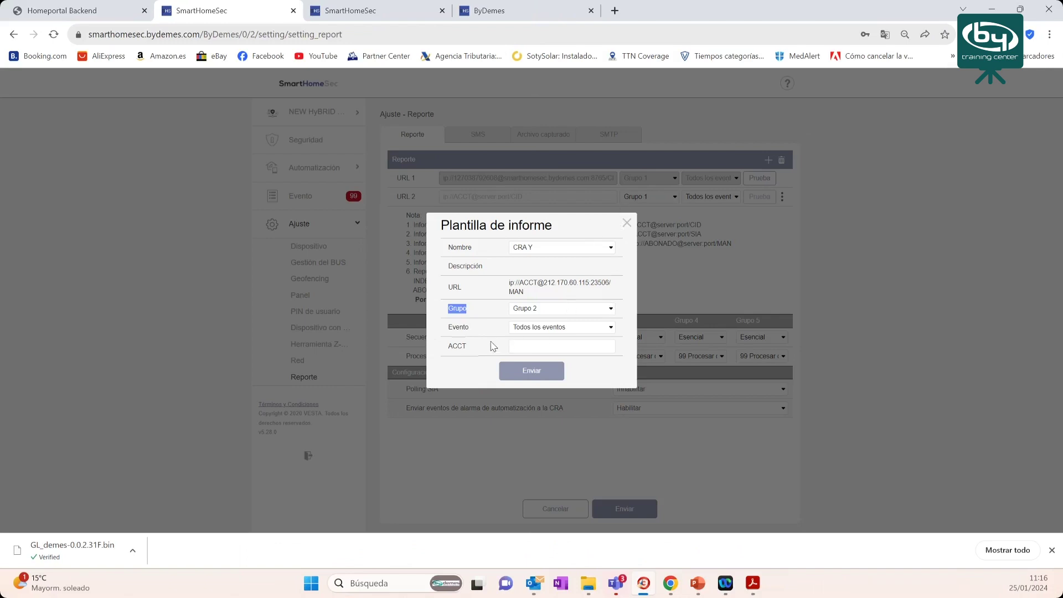
double_click(457, 346)
click(527, 344)
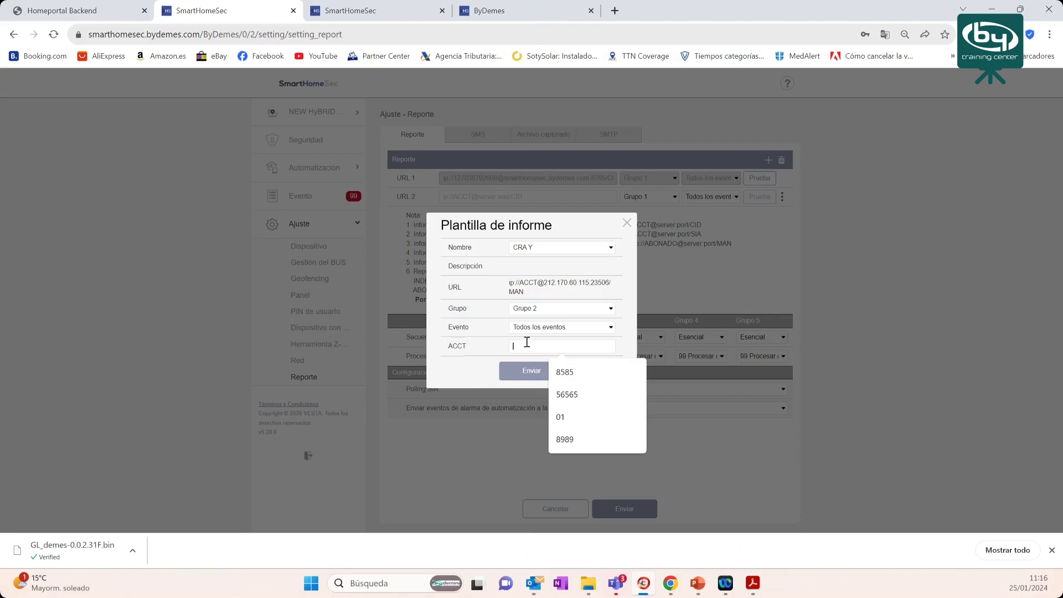
text(8585)
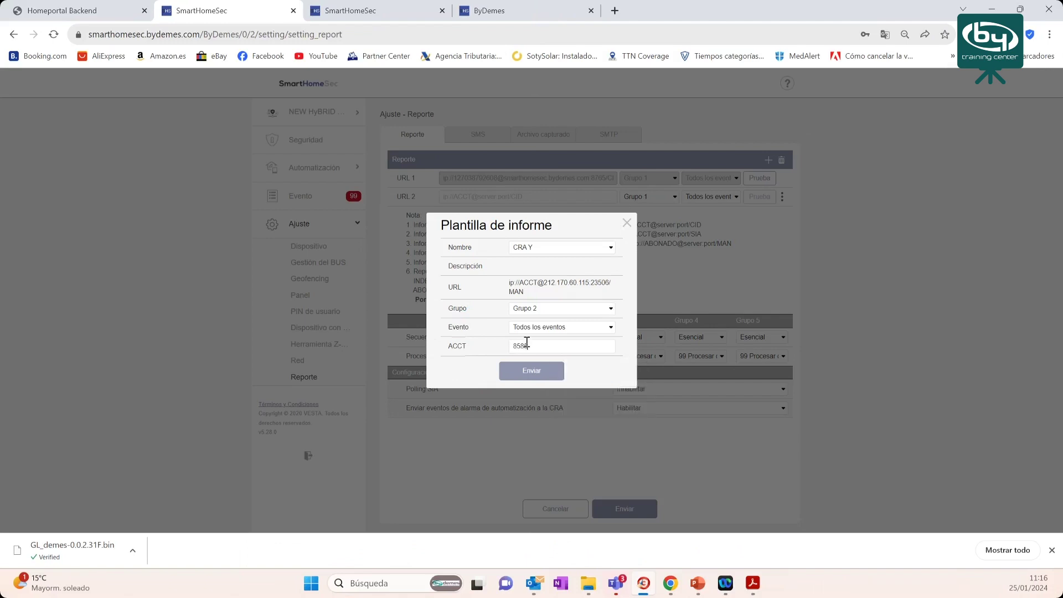
click(530, 374)
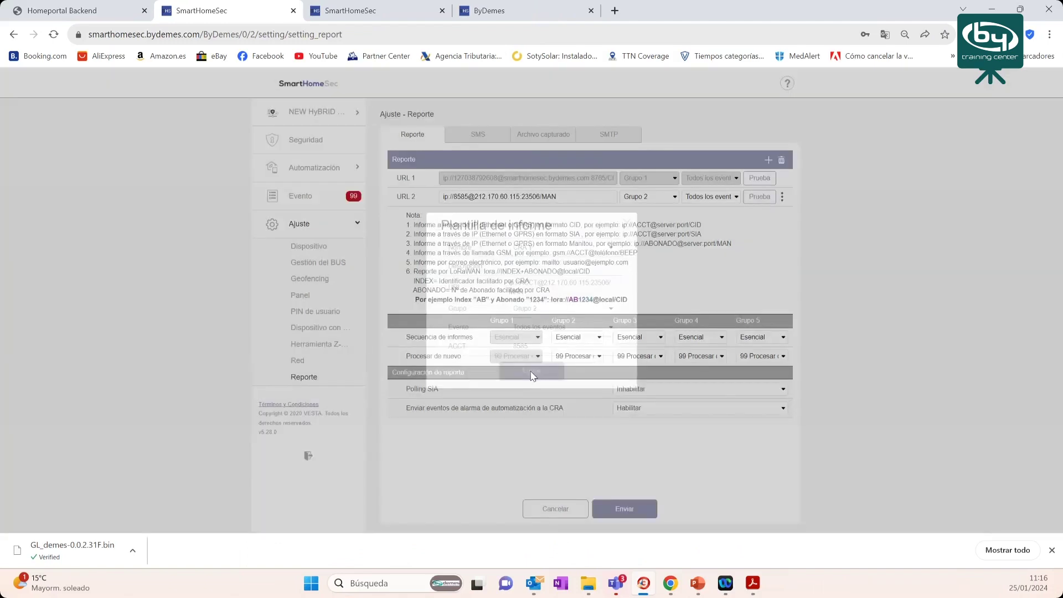
drag(442, 198, 572, 216)
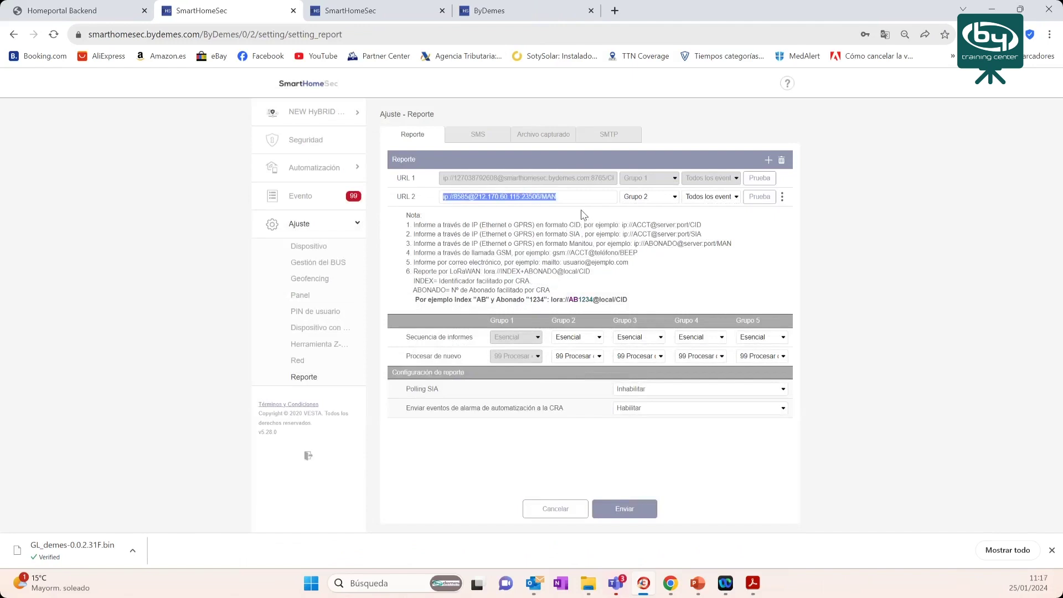
click(634, 514)
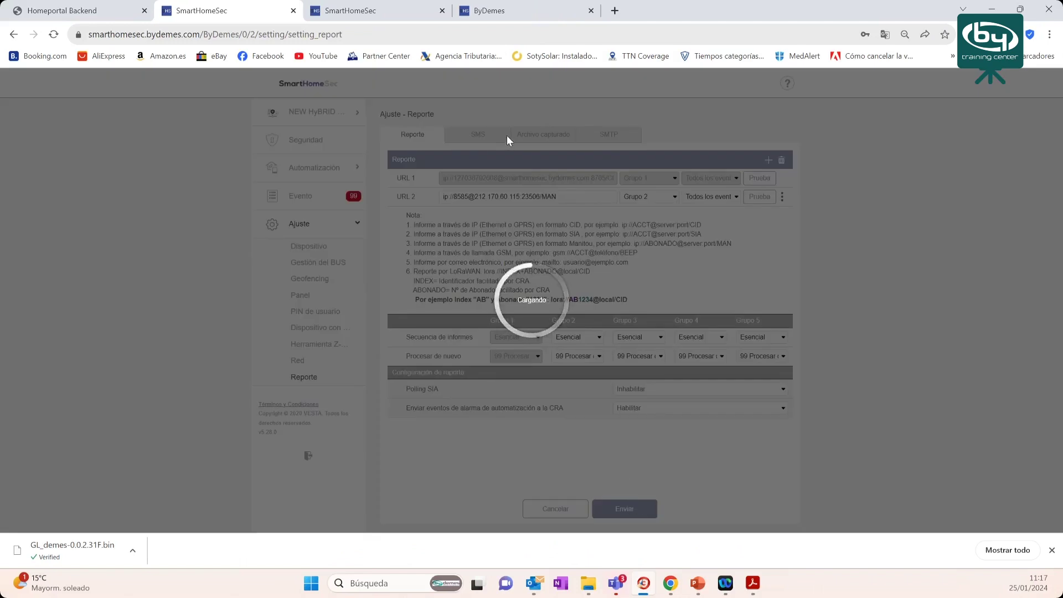
- Test the report connections of both URL 1 and URL 2
key(Return)
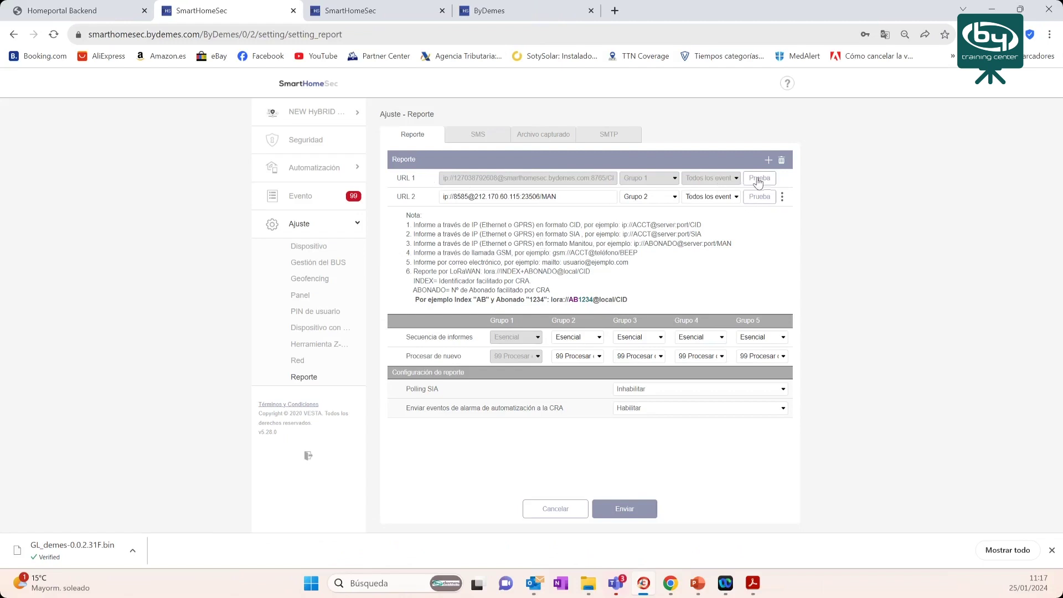
click(758, 179)
click(758, 198)
- Delete the URL 2 row and save the report settings
click(781, 162)
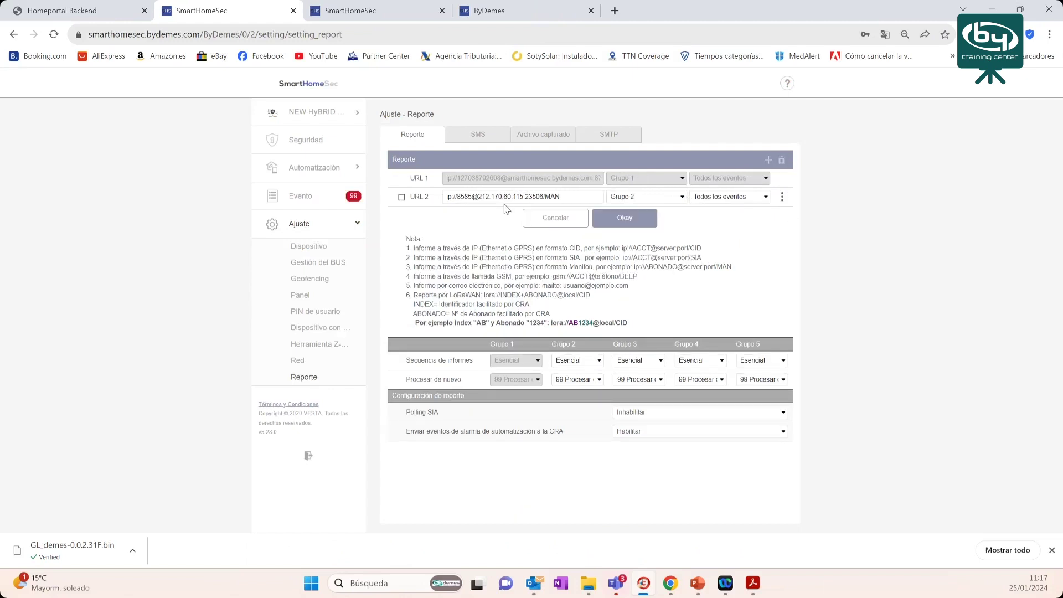
click(402, 198)
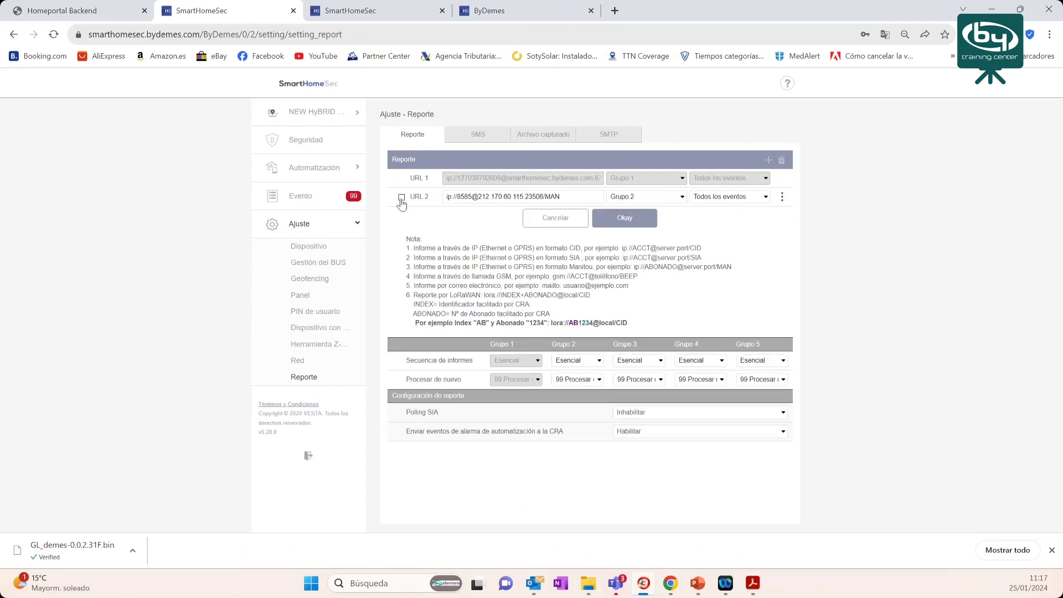
click(625, 218)
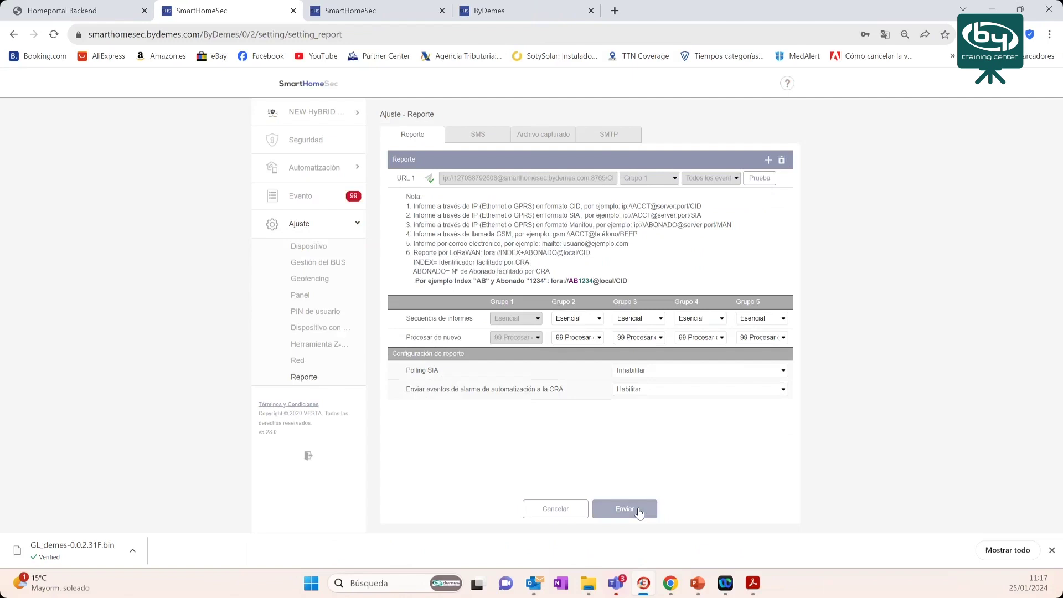
click(638, 509)
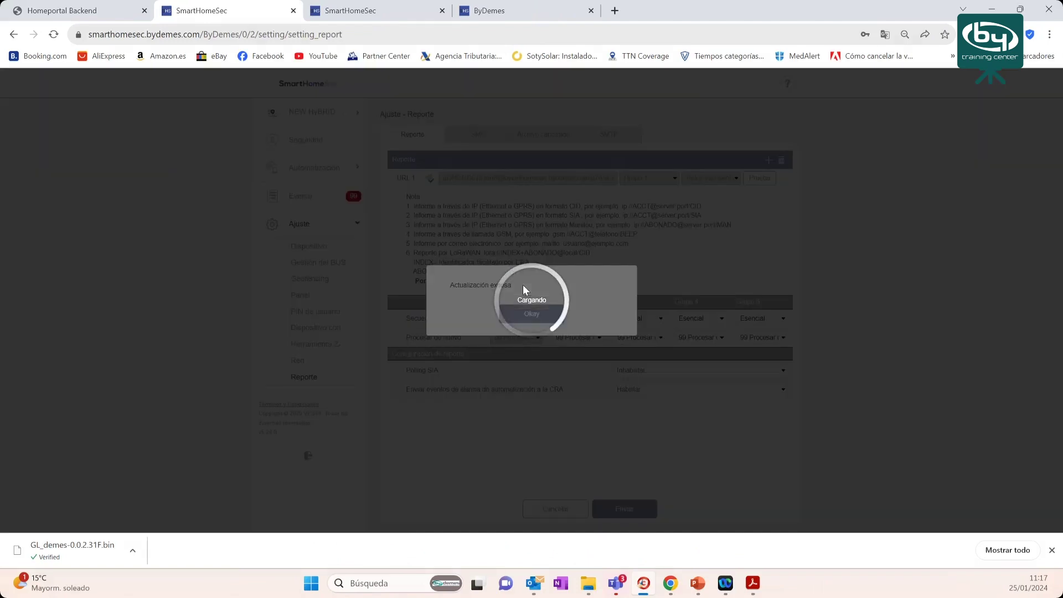
click(527, 250)
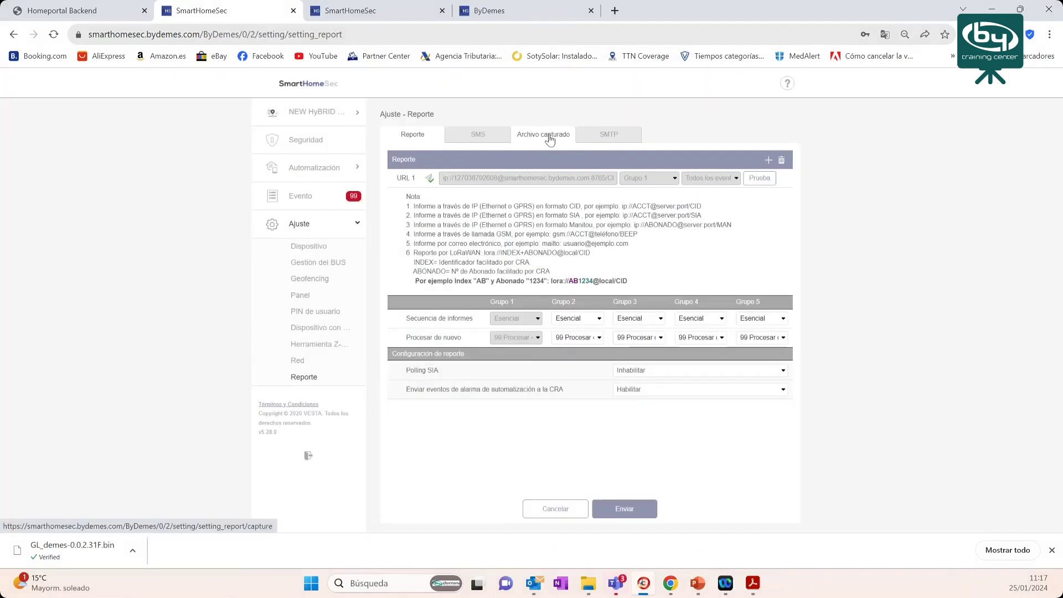
- Under Archivo capturado, add URL 2 from the CRA Y imagenes template with the user number
click(550, 139)
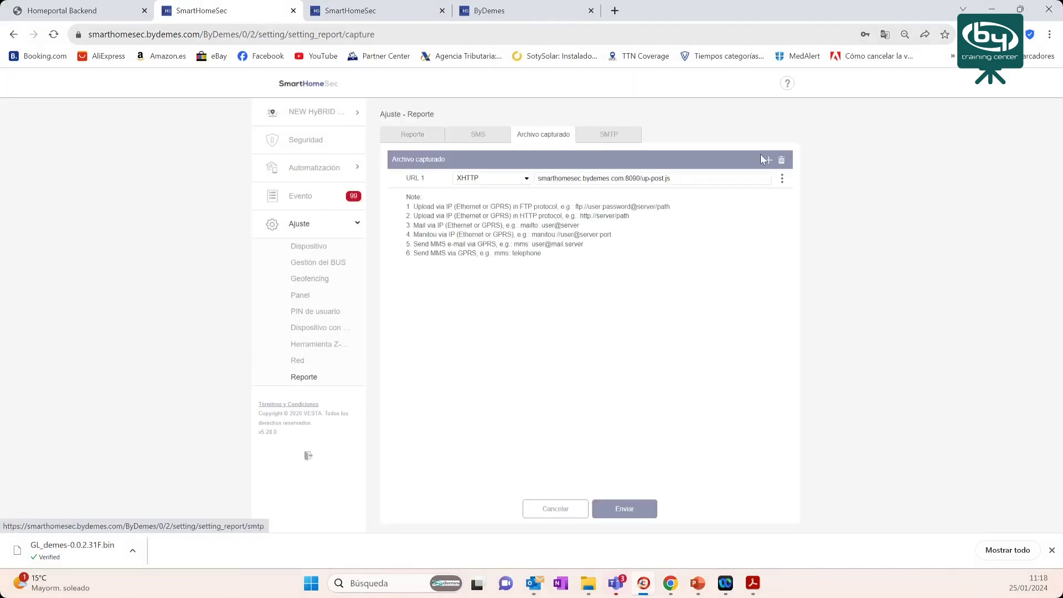
click(769, 161)
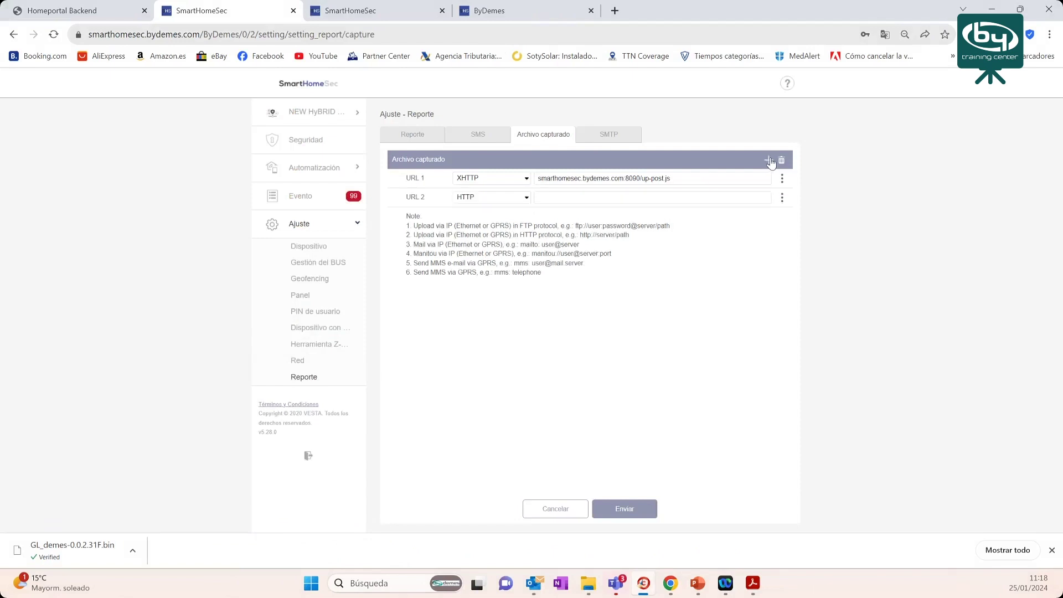
click(783, 197)
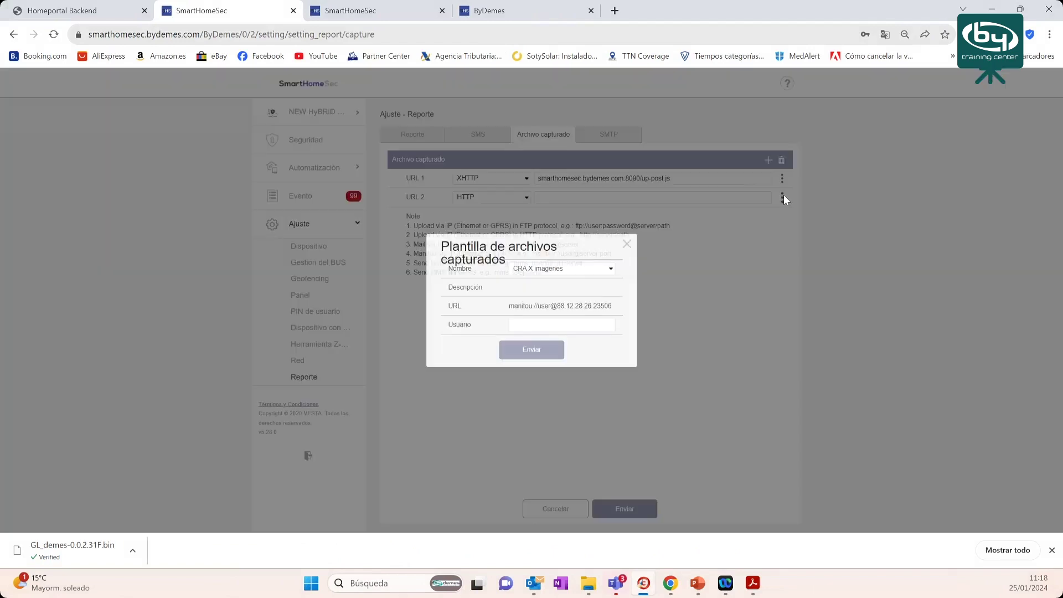
click(570, 271)
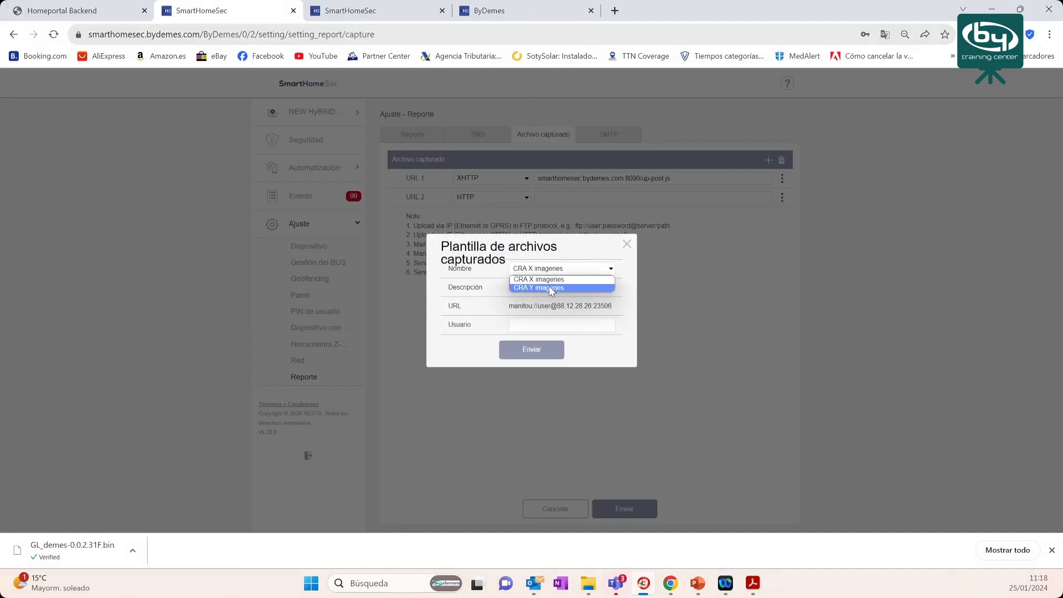
click(551, 288)
click(530, 327)
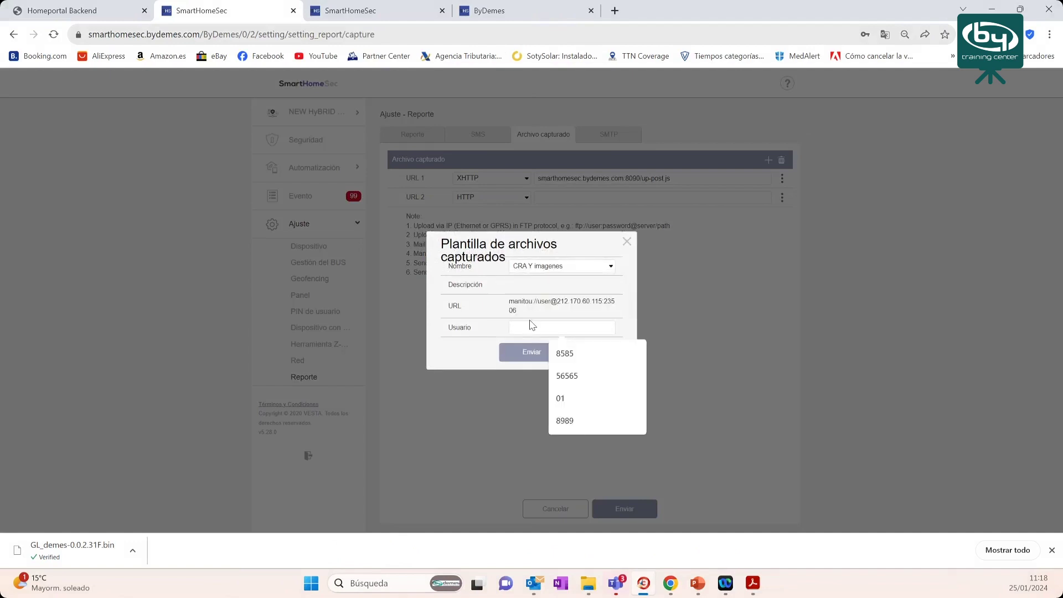
text(8585)
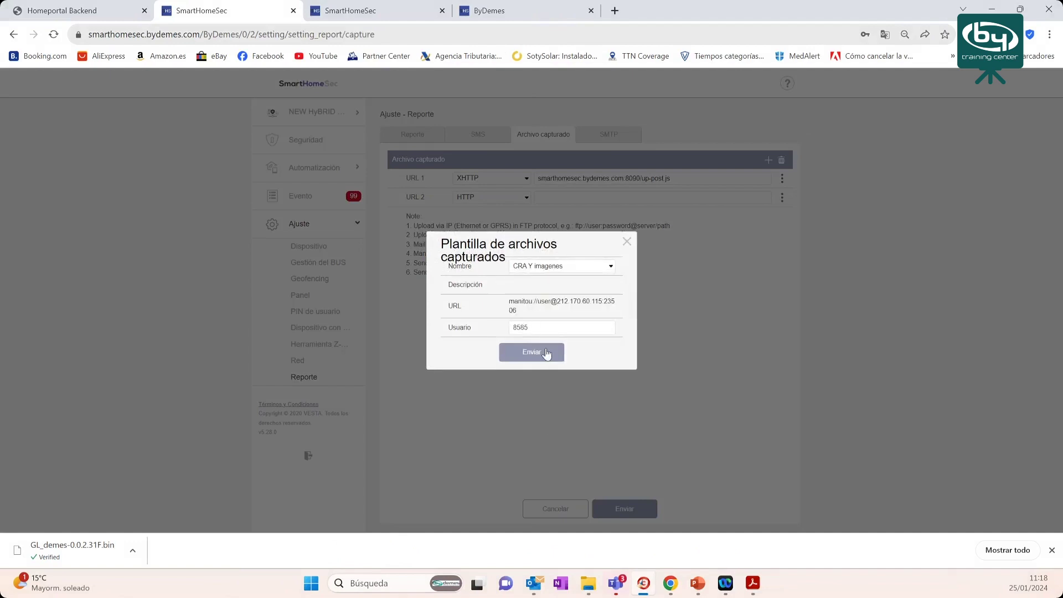
click(547, 354)
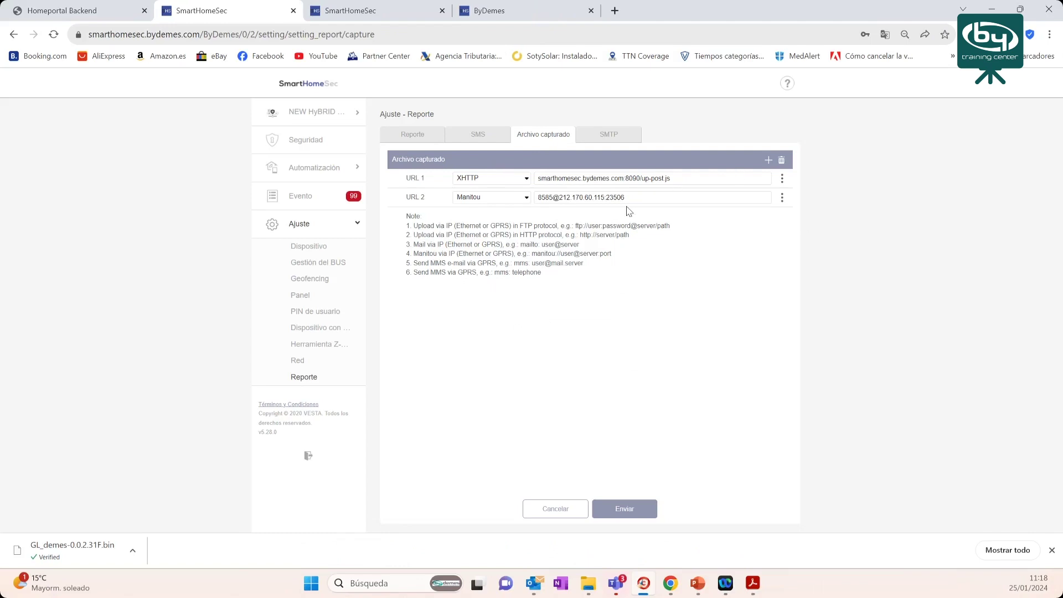
click(65, 11)
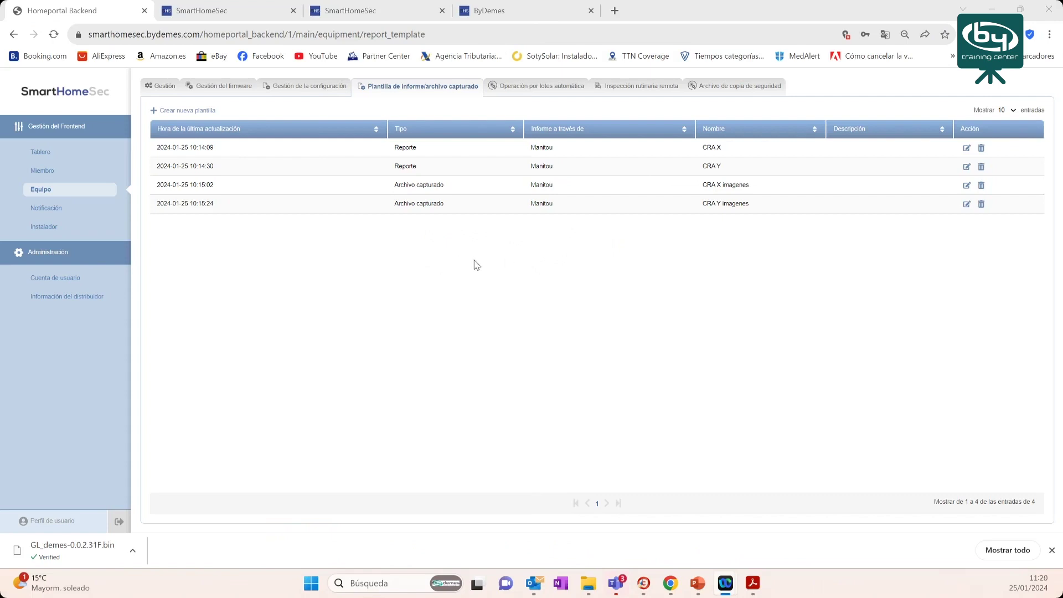
- Search the automatic batch operations filtered by Fuente = Prevesta
click(556, 88)
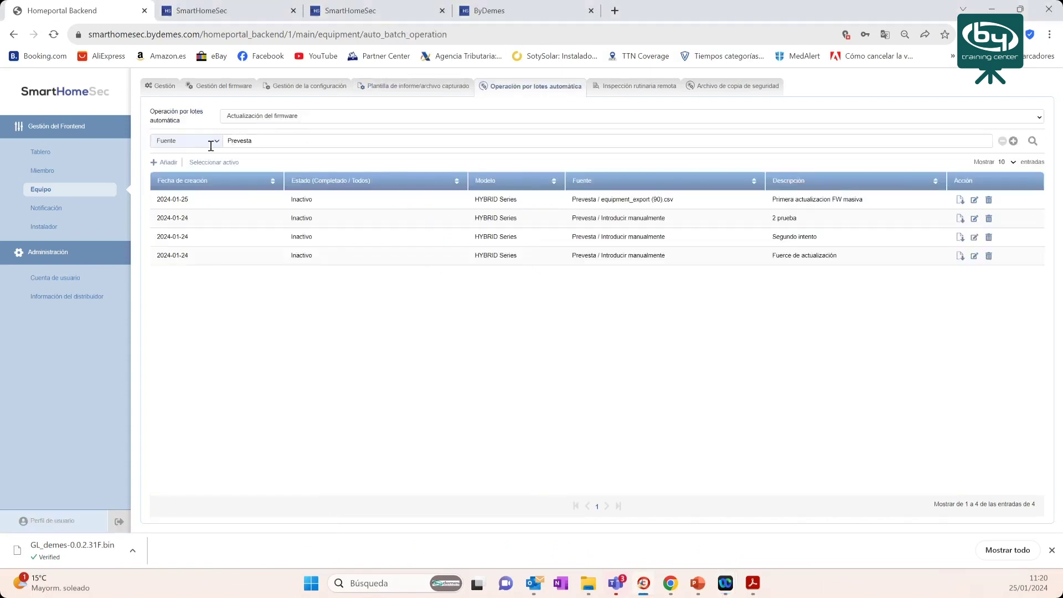
click(229, 141)
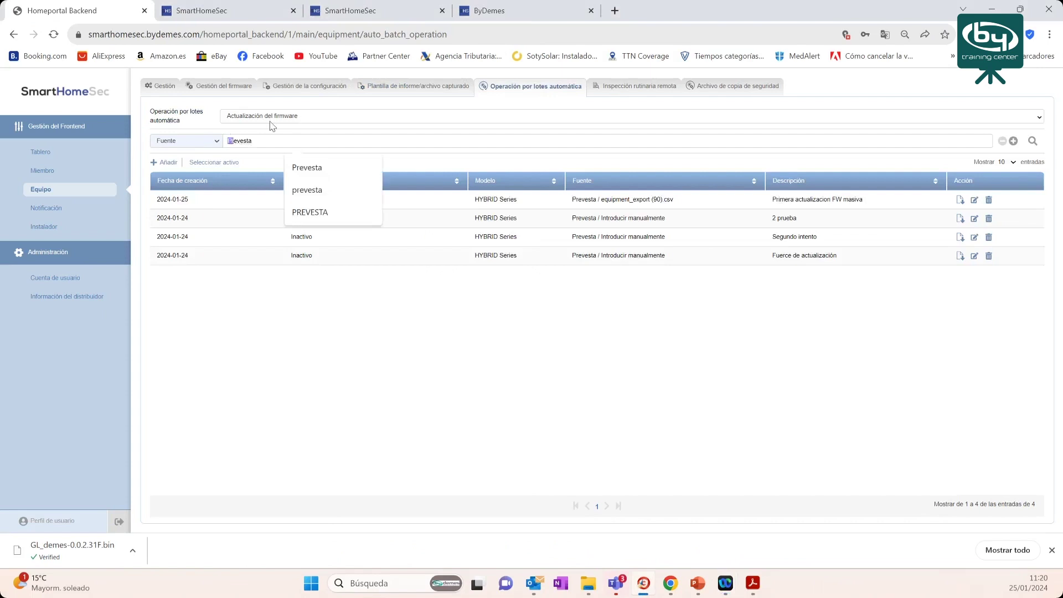
click(204, 143)
click(198, 160)
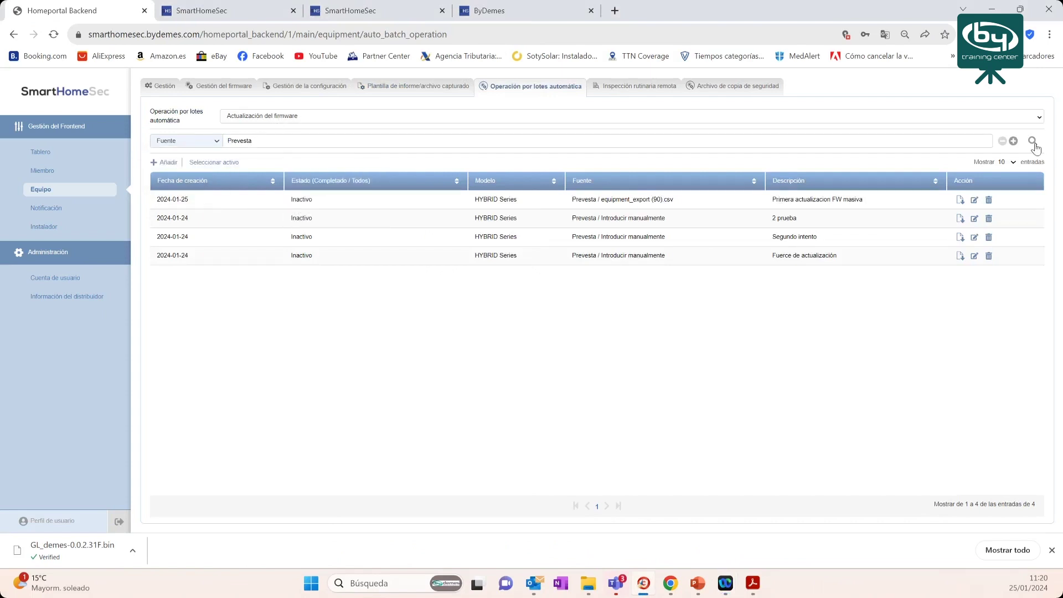
click(1031, 144)
- Look at the asset selection without changes and check the first task's Inactivo status
click(212, 161)
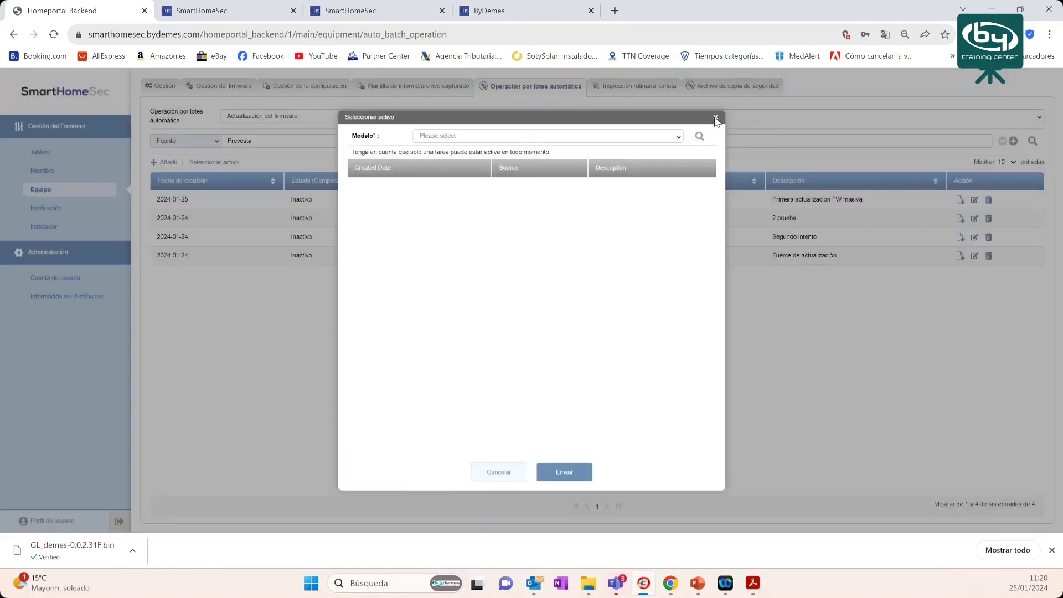
click(715, 118)
double_click(308, 200)
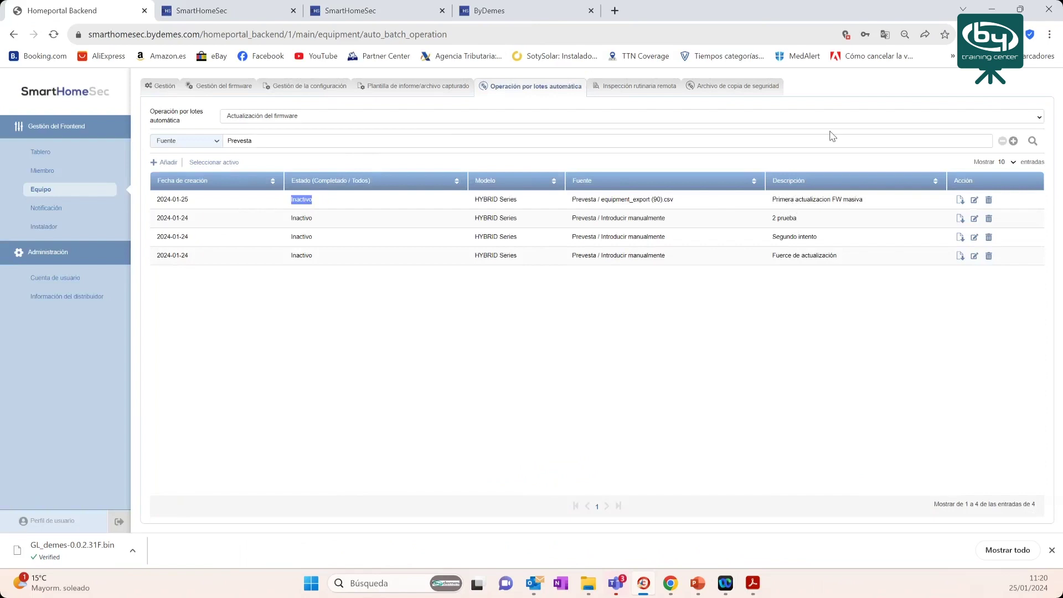
- Activate the 2024-01-25 firmware task for the HYBRID/HSGW-IMAX Series model
click(218, 164)
click(461, 138)
click(462, 258)
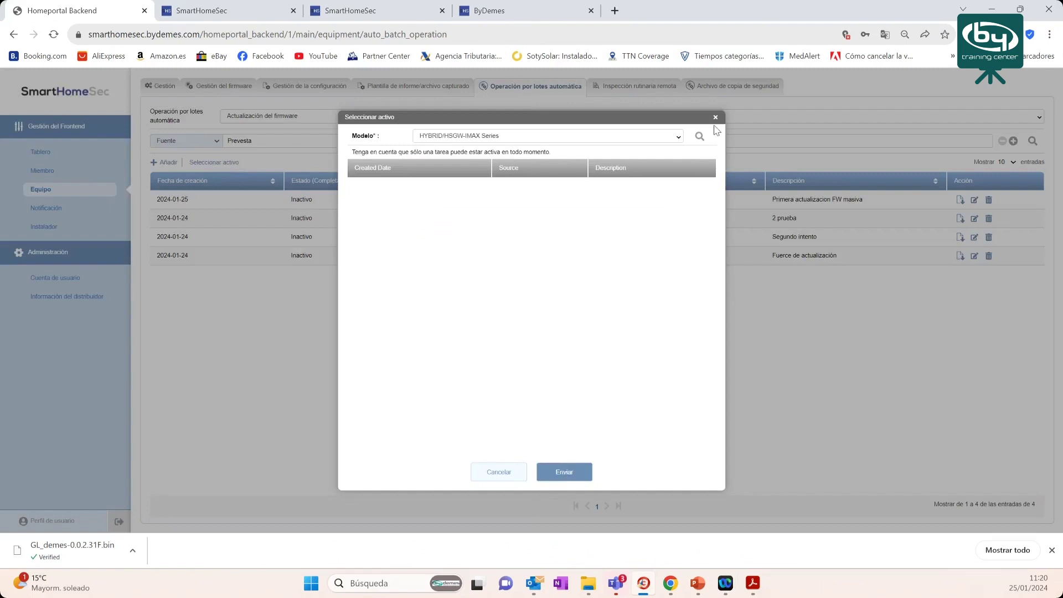
click(700, 136)
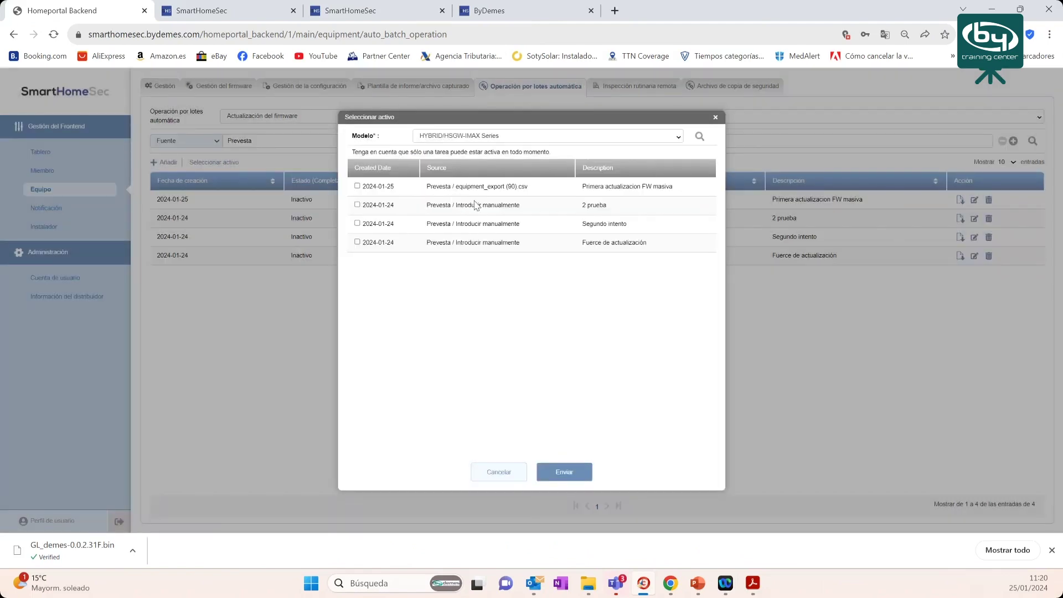
click(357, 186)
click(565, 472)
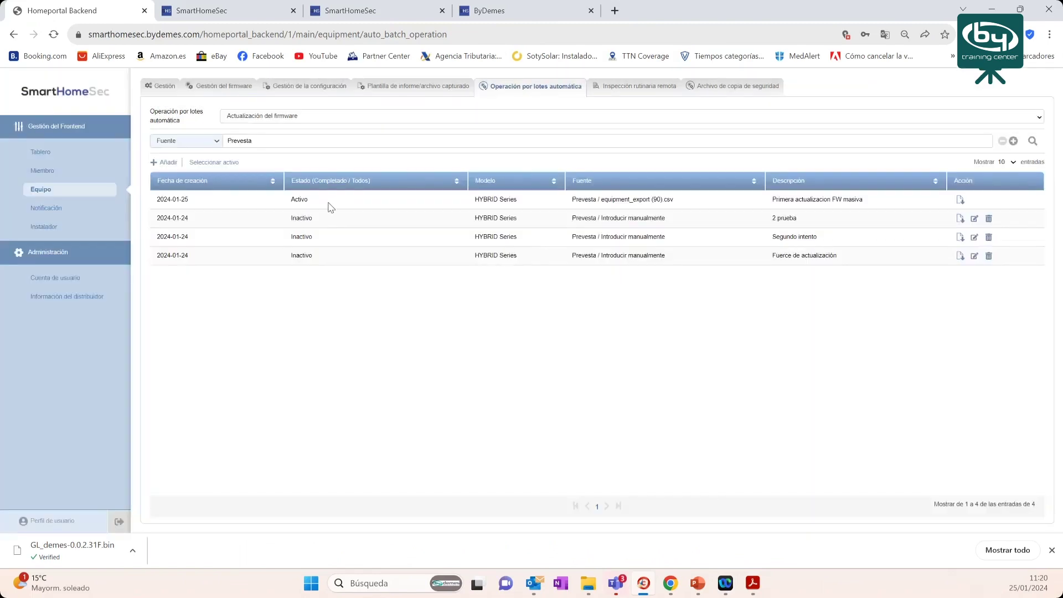
drag(326, 201, 263, 204)
- Re-list the HYBRID/HSGW-IMAX Series tasks and open the first task's batch log
click(222, 164)
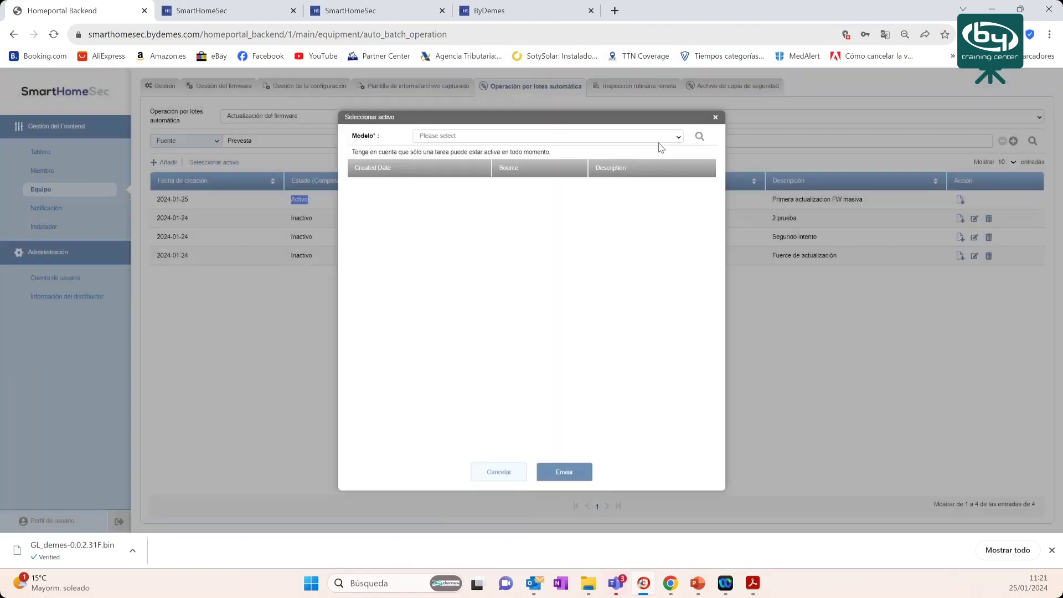
click(604, 138)
click(505, 259)
click(700, 137)
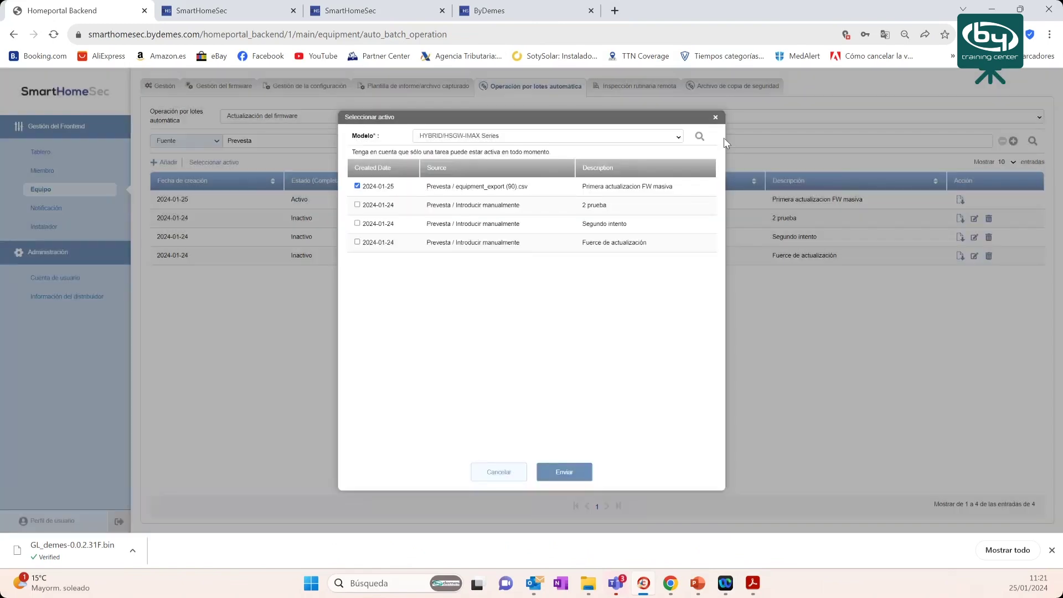
click(716, 118)
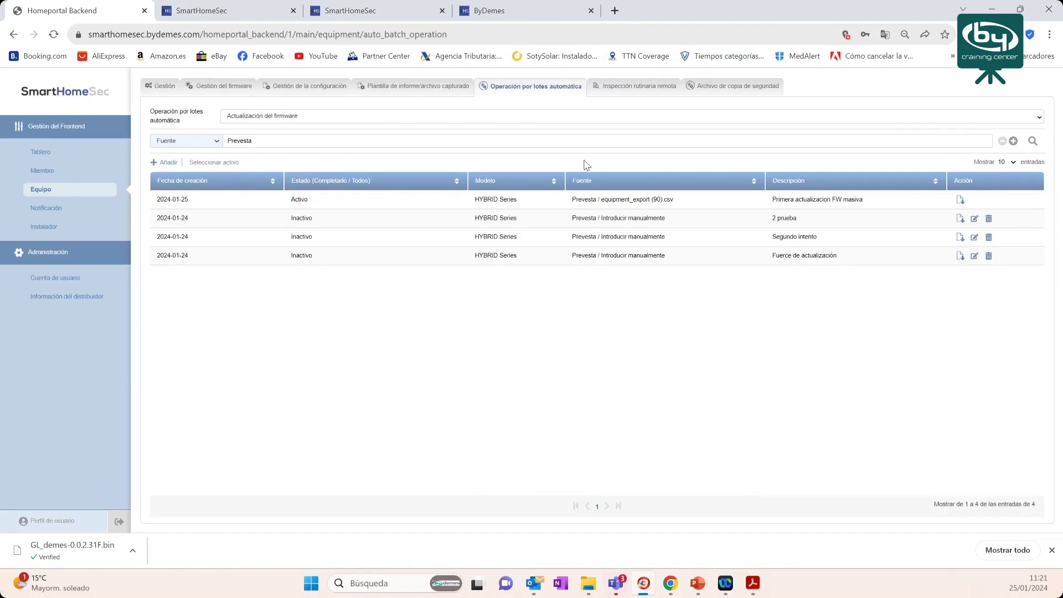
click(961, 199)
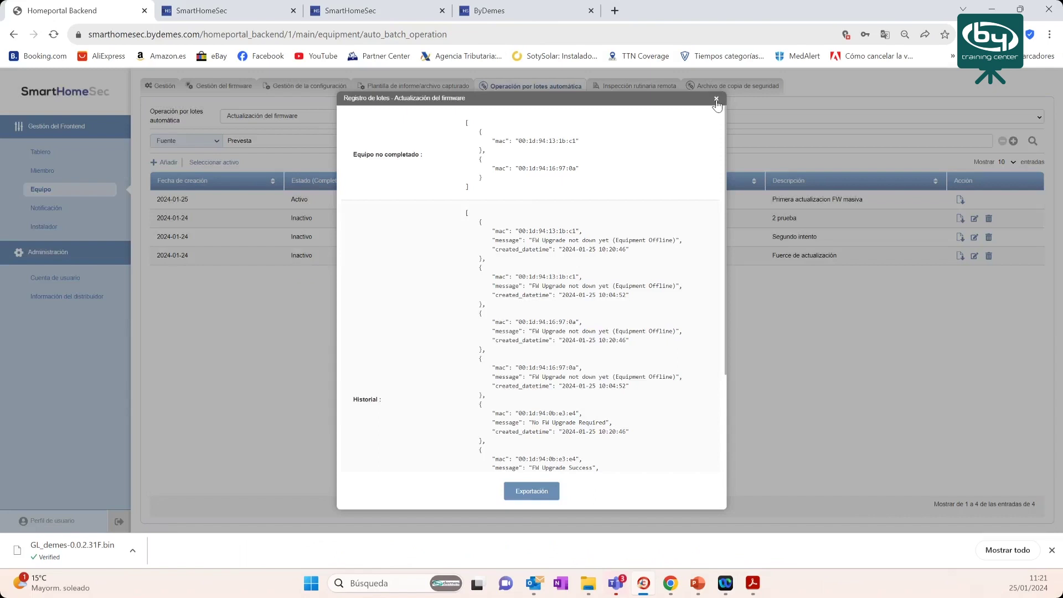
- Review the batch log's Equipment Offline devices and successful-upgrade entry
click(716, 101)
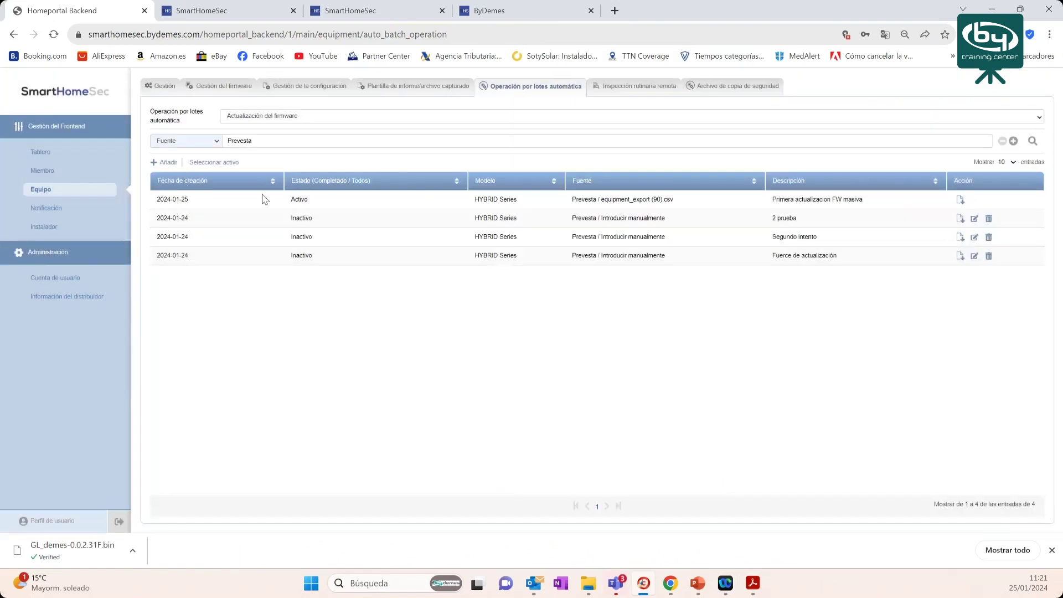
double_click(301, 201)
click(960, 201)
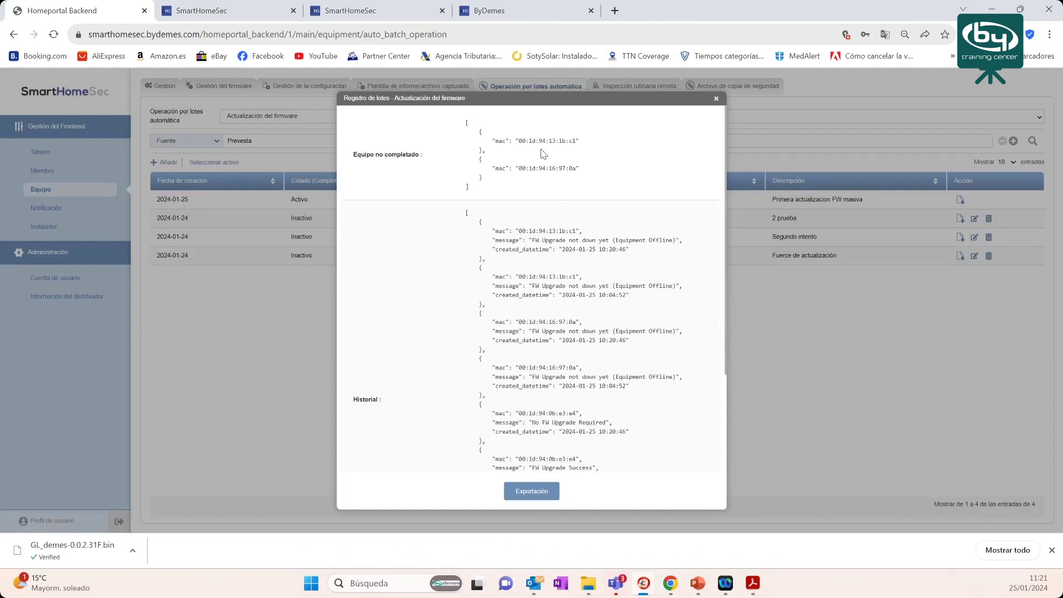
drag(552, 169, 482, 178)
drag(623, 242, 650, 244)
drag(574, 231, 542, 231)
drag(650, 287, 663, 287)
drag(621, 332, 648, 332)
drag(626, 378, 659, 379)
drag(529, 459, 591, 355)
scroll(578, 250, up, 3)
scroll(578, 252, down, 3)
scroll(578, 252, up, 3)
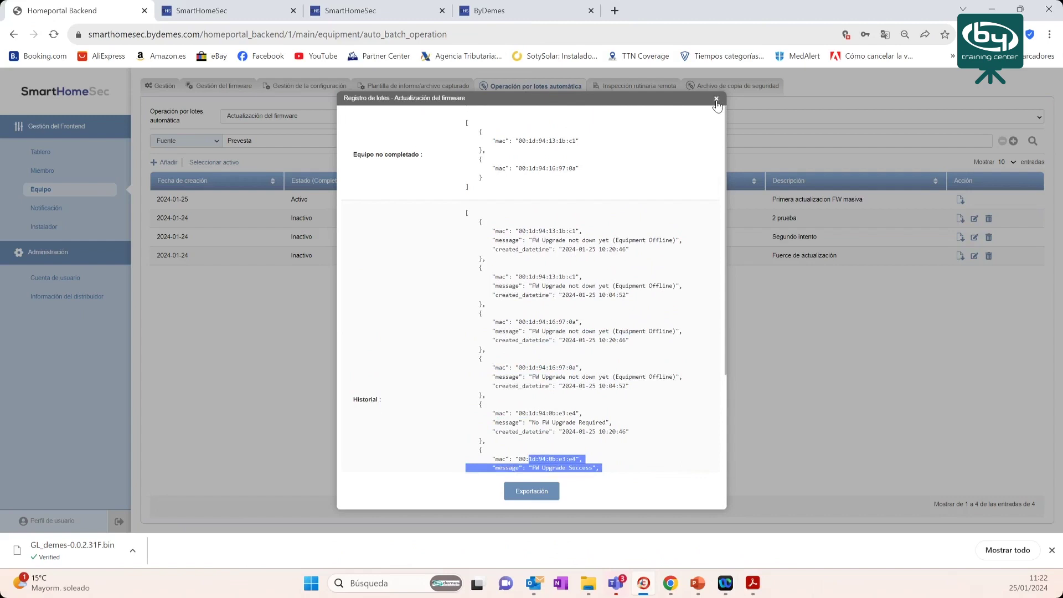
scroll(581, 309, down, 3)
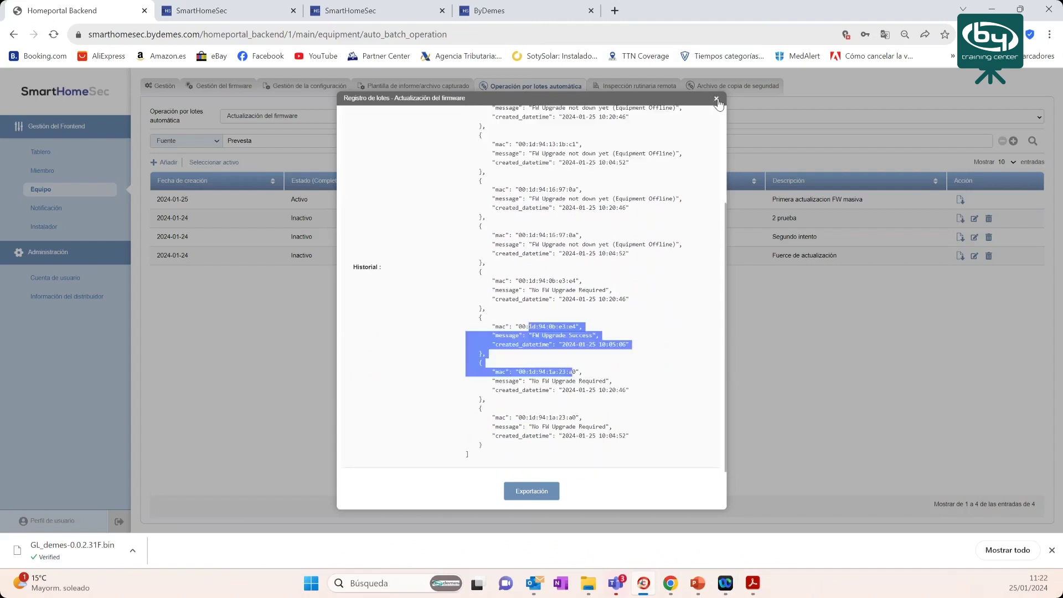
- Export the active task's batch log and check why the download was blocked
click(717, 100)
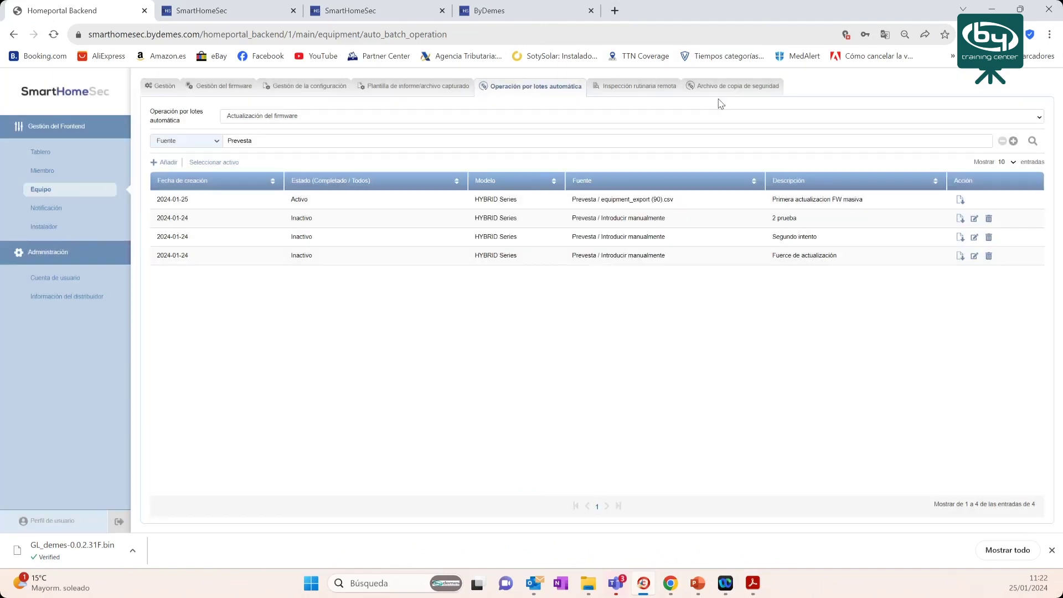
click(961, 201)
scroll(608, 248, down, 5)
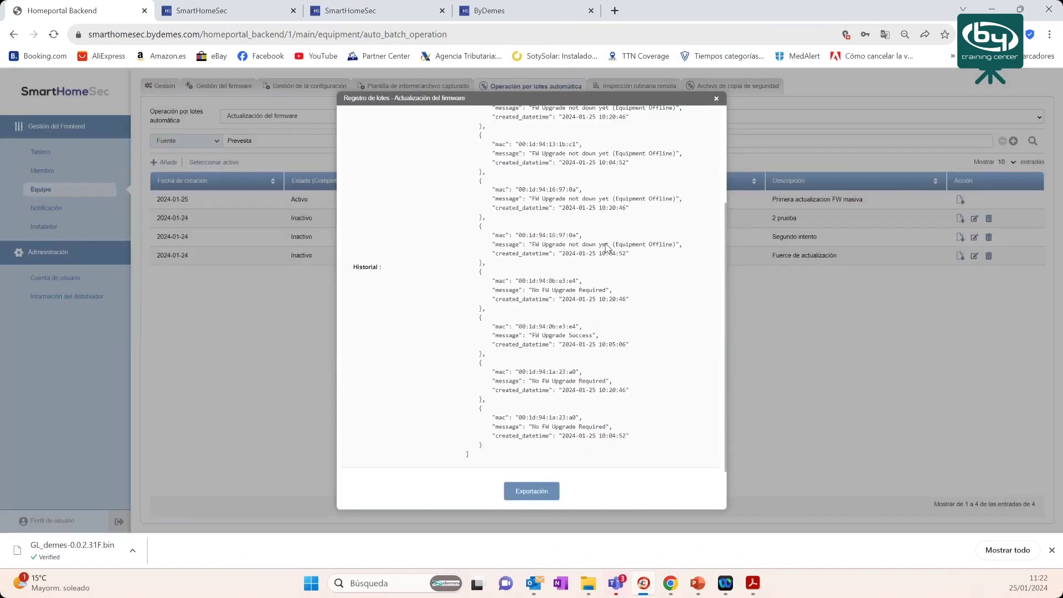
scroll(610, 244, up, 3)
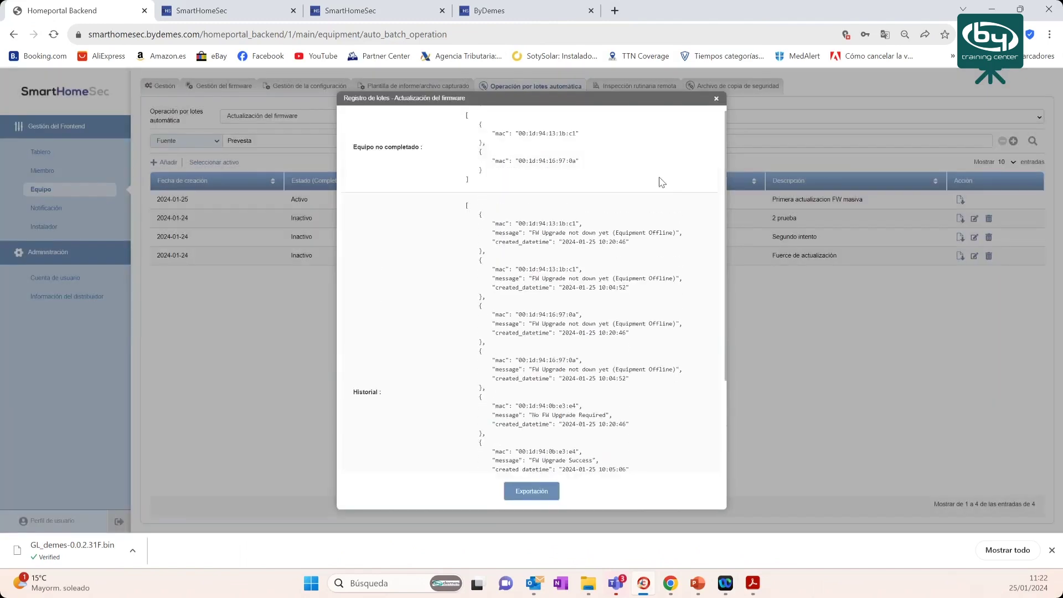
click(717, 100)
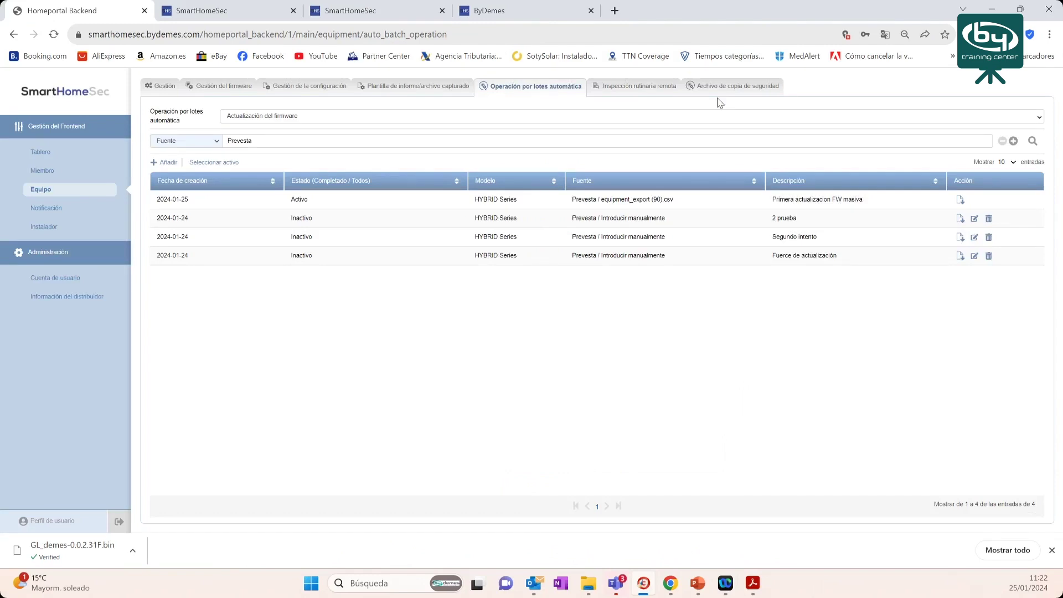
click(961, 208)
click(535, 497)
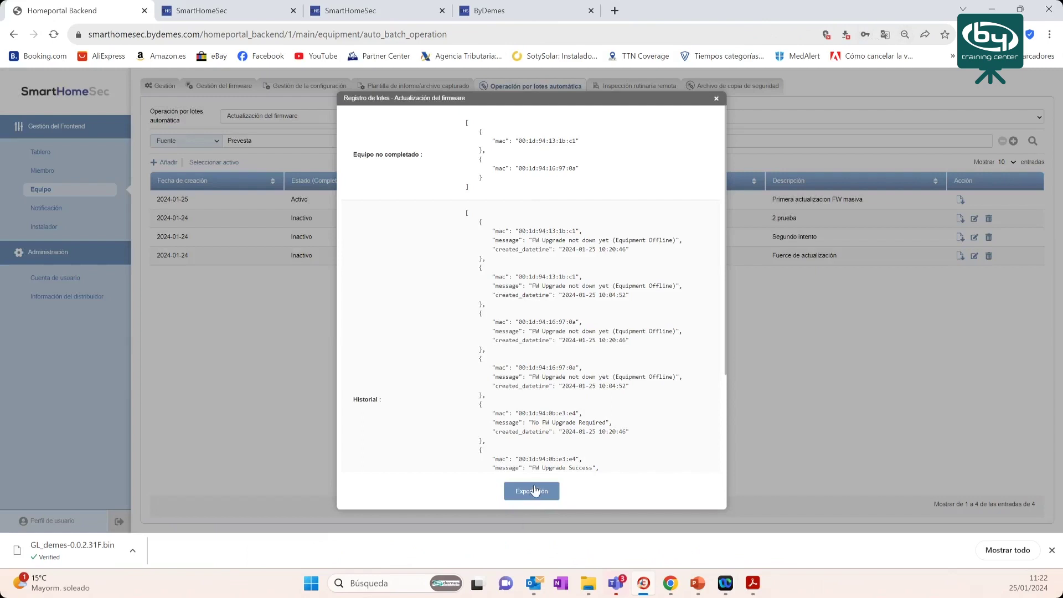
click(847, 37)
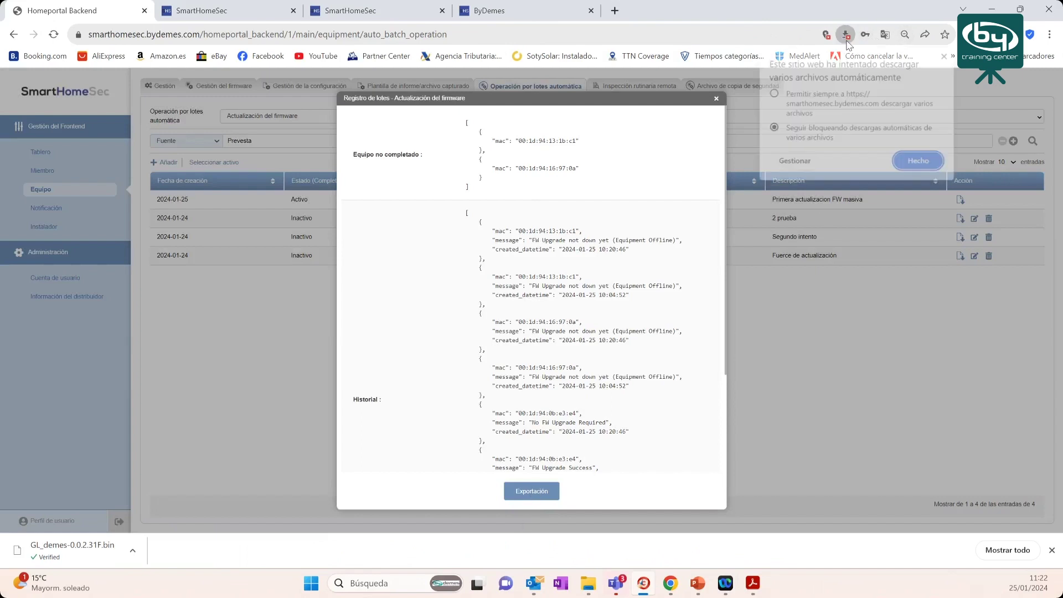
click(775, 95)
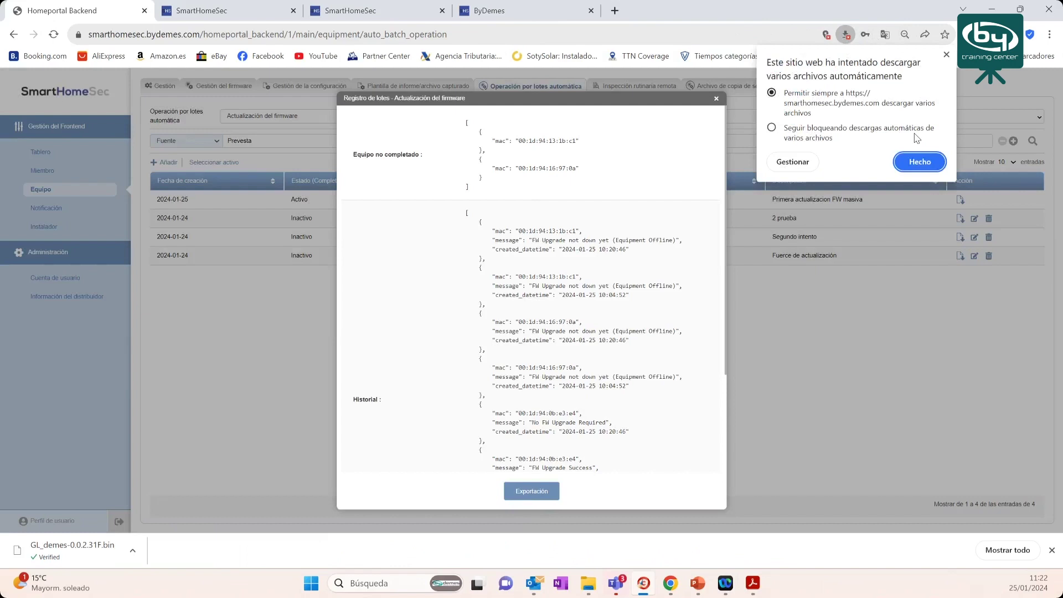
click(817, 200)
click(528, 492)
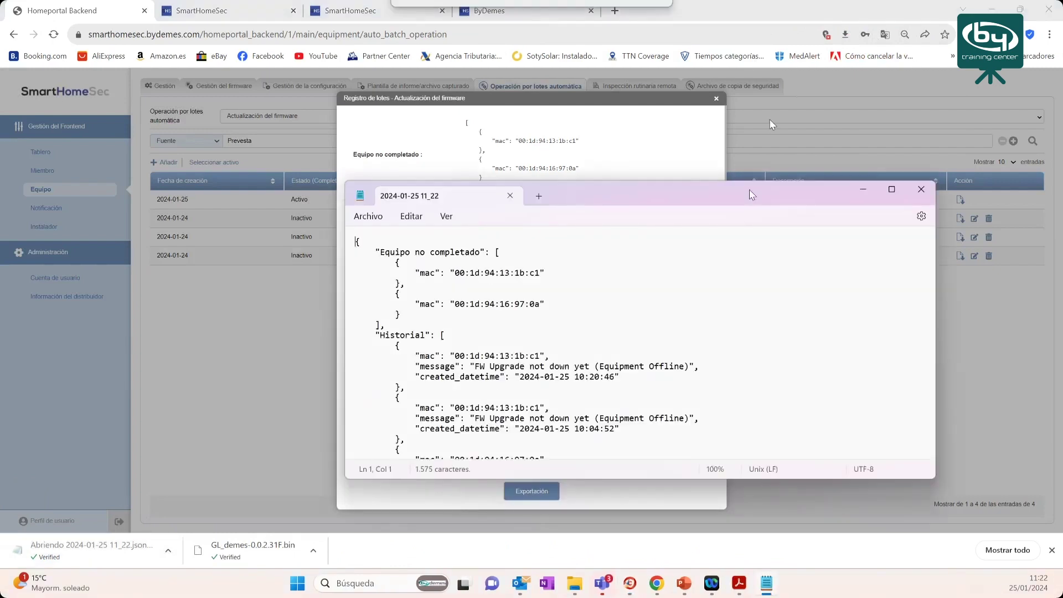
- Review the exported JSON log in Notepad, then close it and the batch log
drag(783, 321, 945, 499)
scroll(745, 271, down, 4)
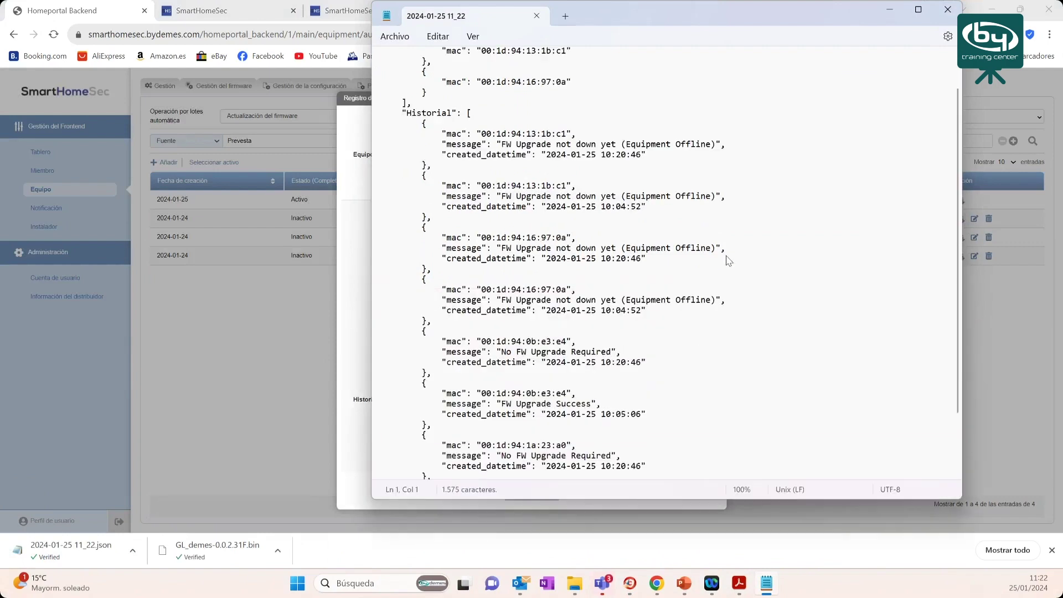
scroll(720, 252, up, 3)
scroll(718, 250, up, 1)
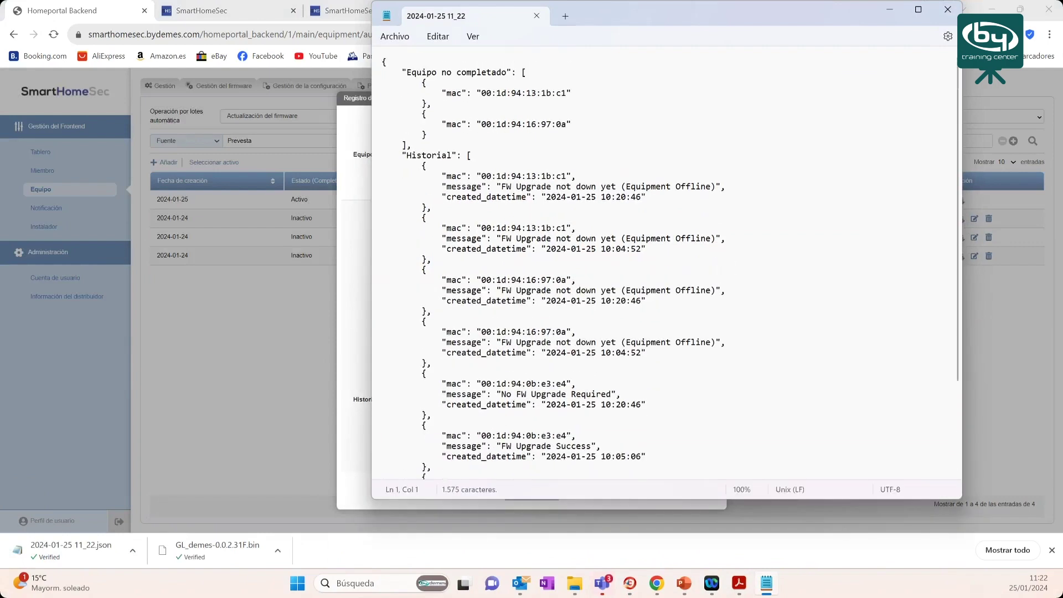
click(949, 10)
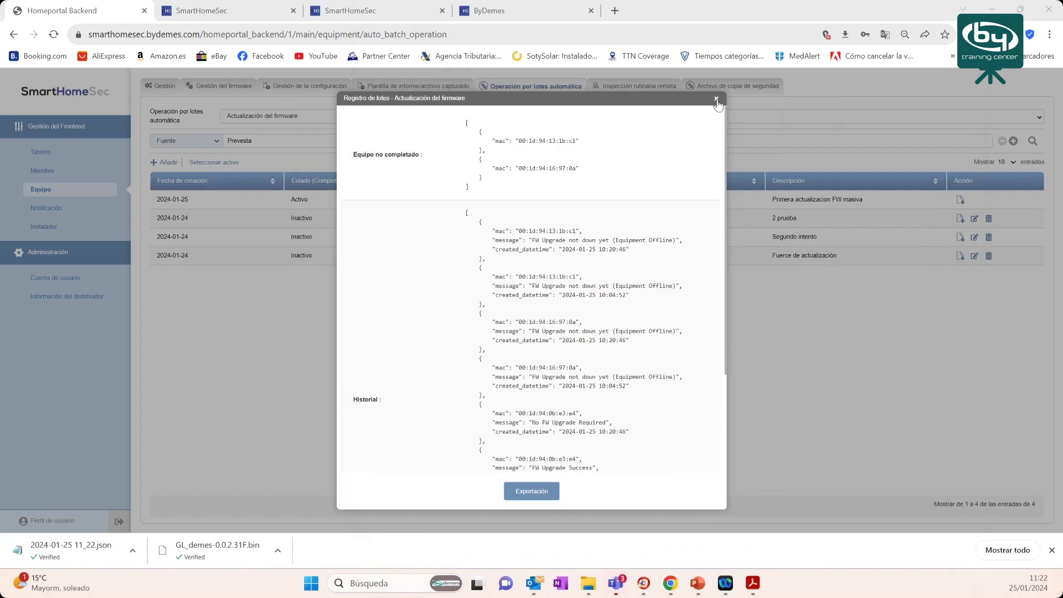
click(717, 104)
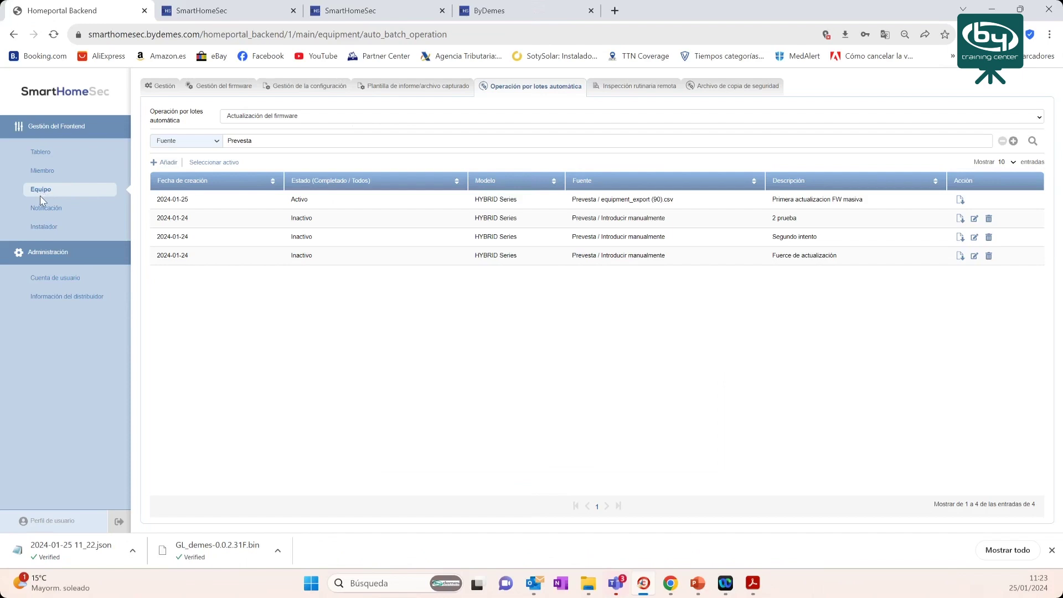
click(169, 87)
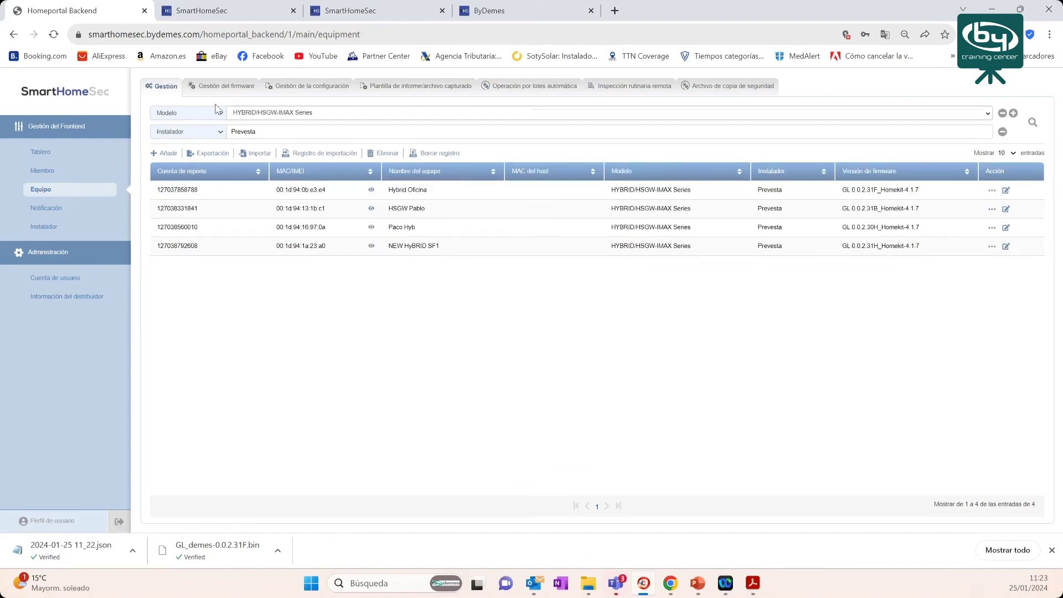
- Add Subcontrata and Tecnico 10 as installers on Hybrid Oficina, save, and recheck the form
click(371, 191)
drag(333, 193, 236, 200)
click(1006, 192)
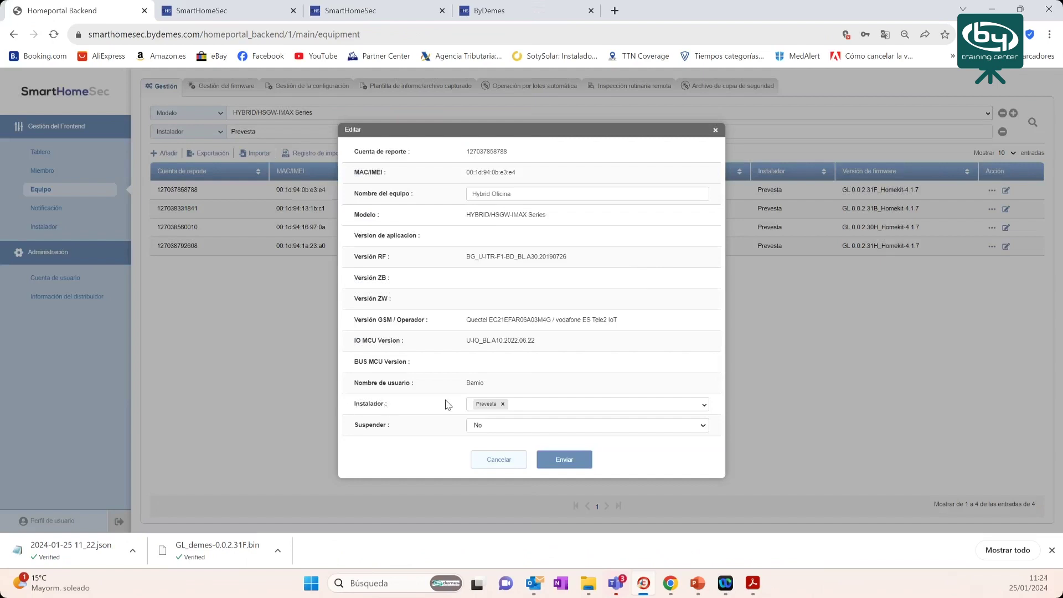
click(542, 406)
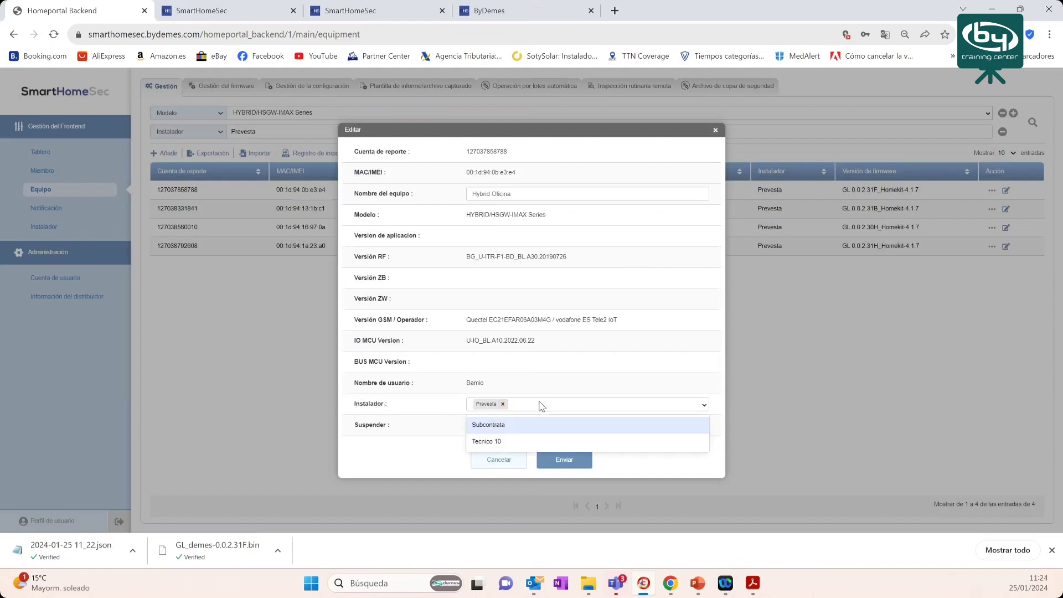
click(486, 426)
click(593, 410)
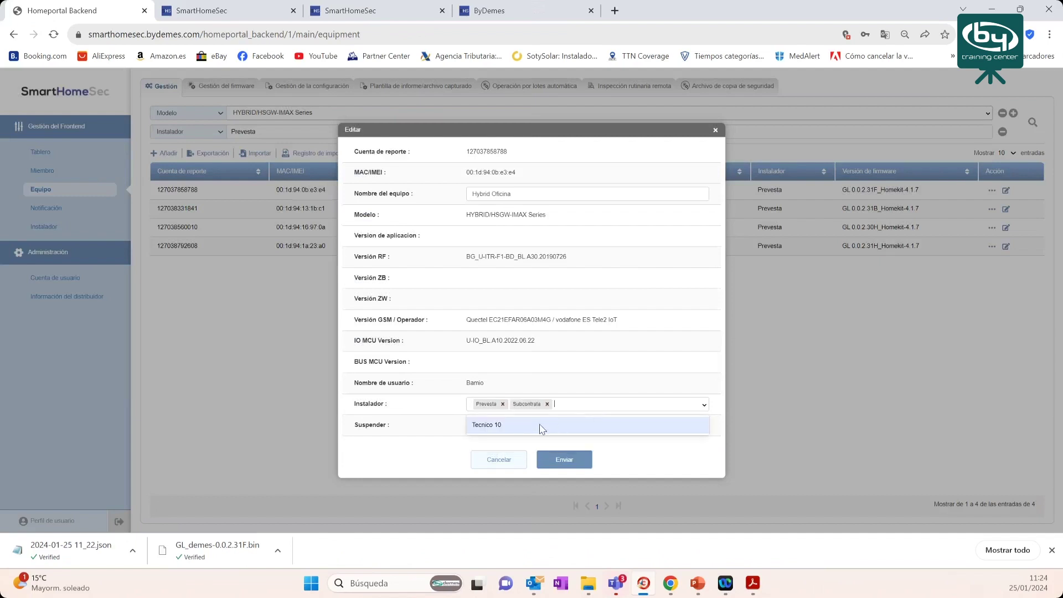
click(543, 426)
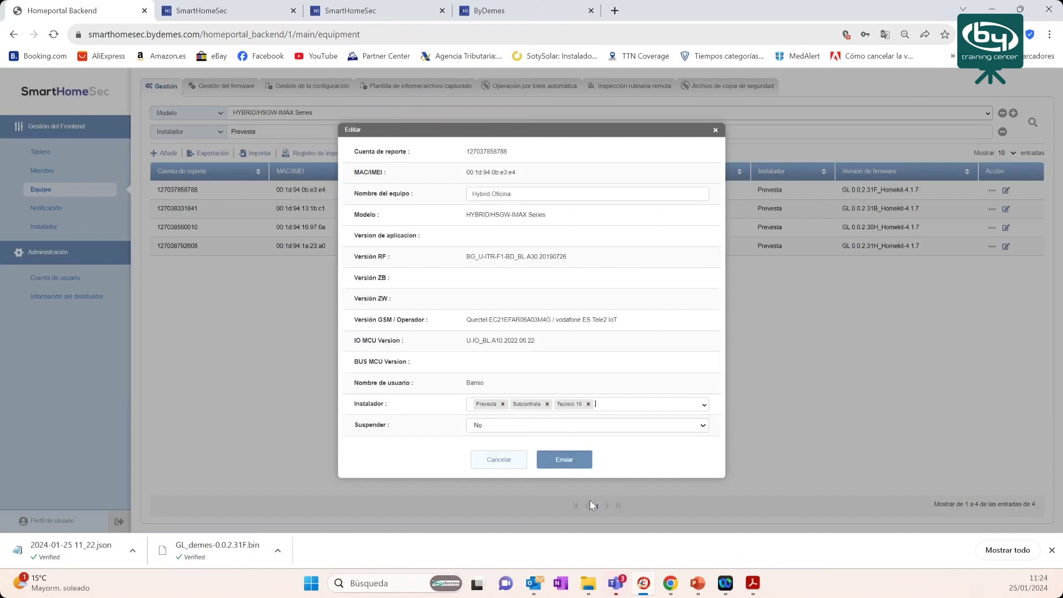
click(562, 462)
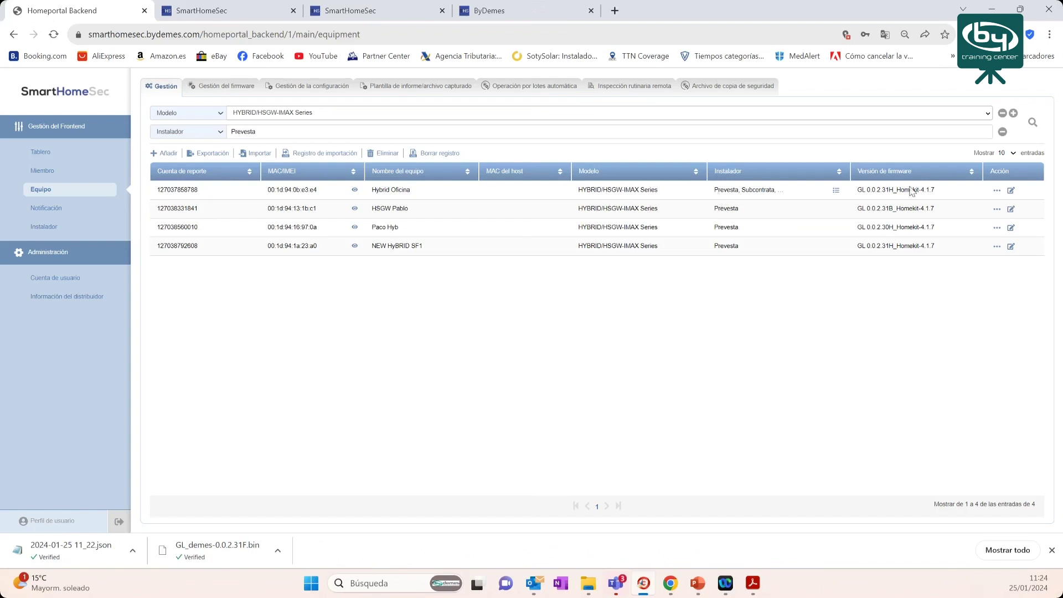
click(1012, 192)
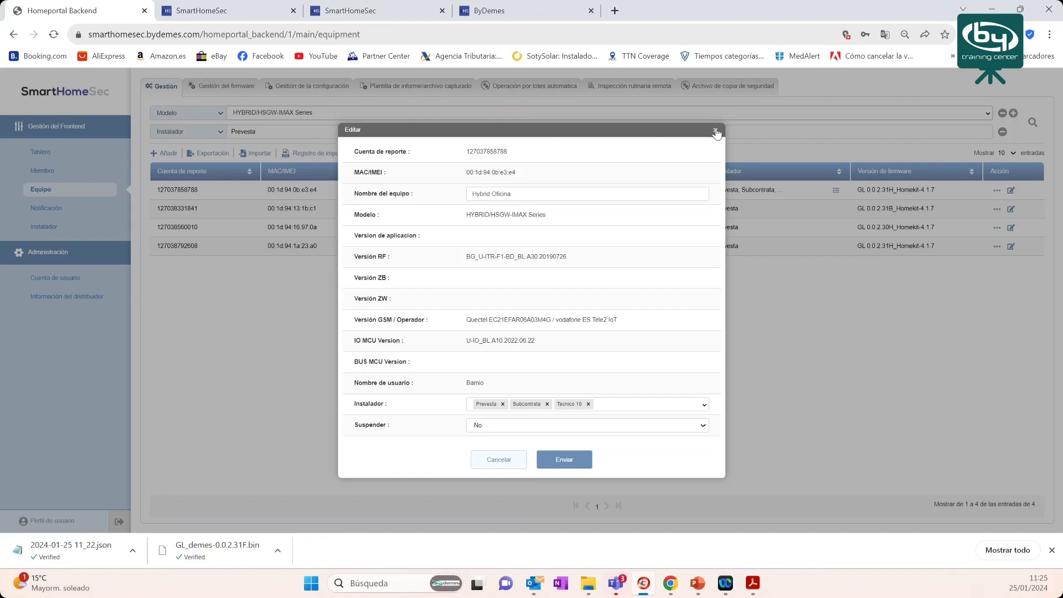
click(716, 131)
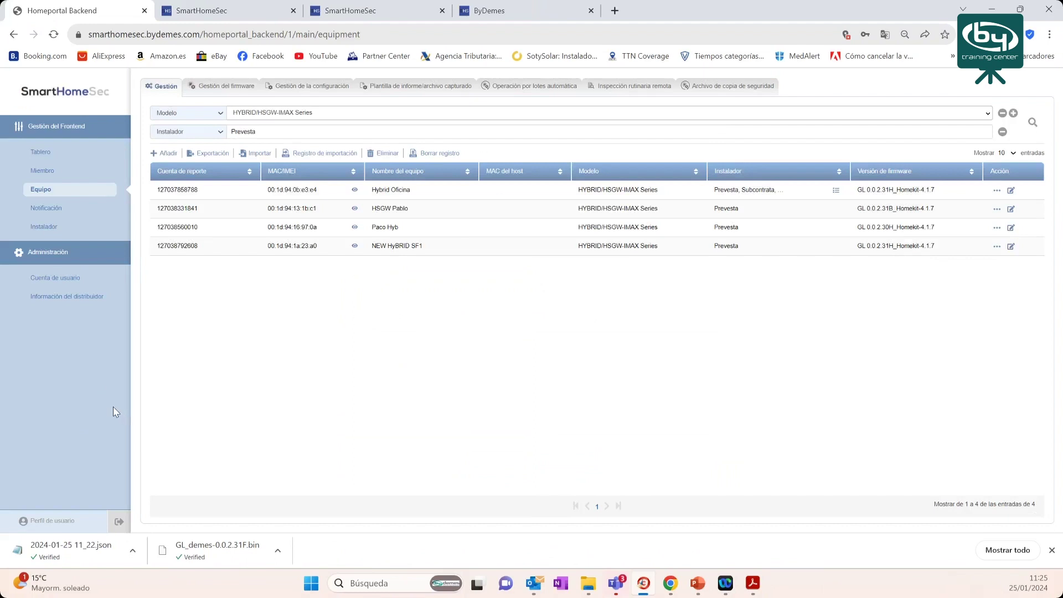
click(57, 523)
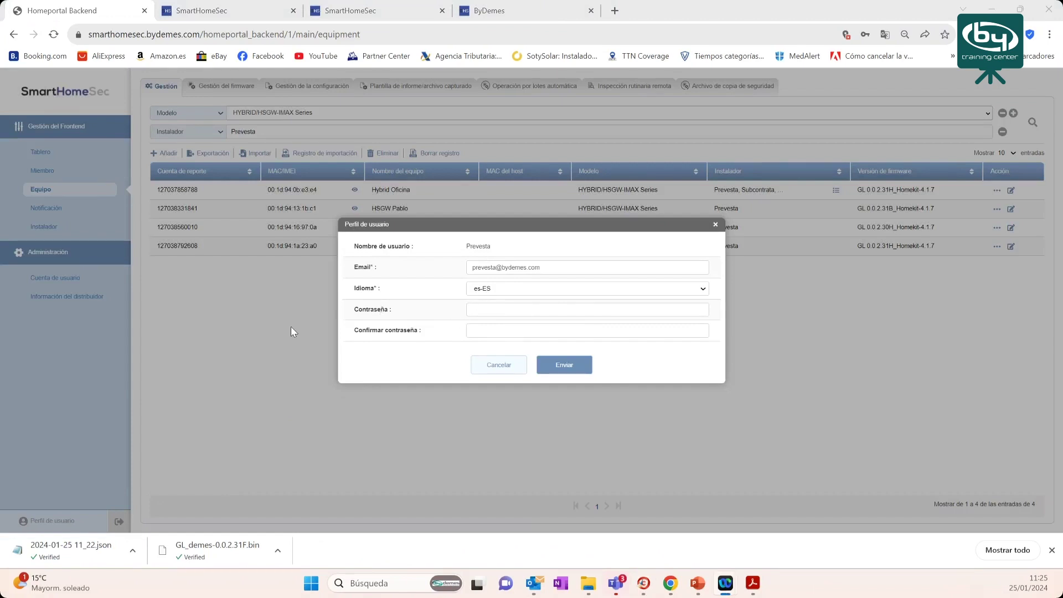
click(716, 226)
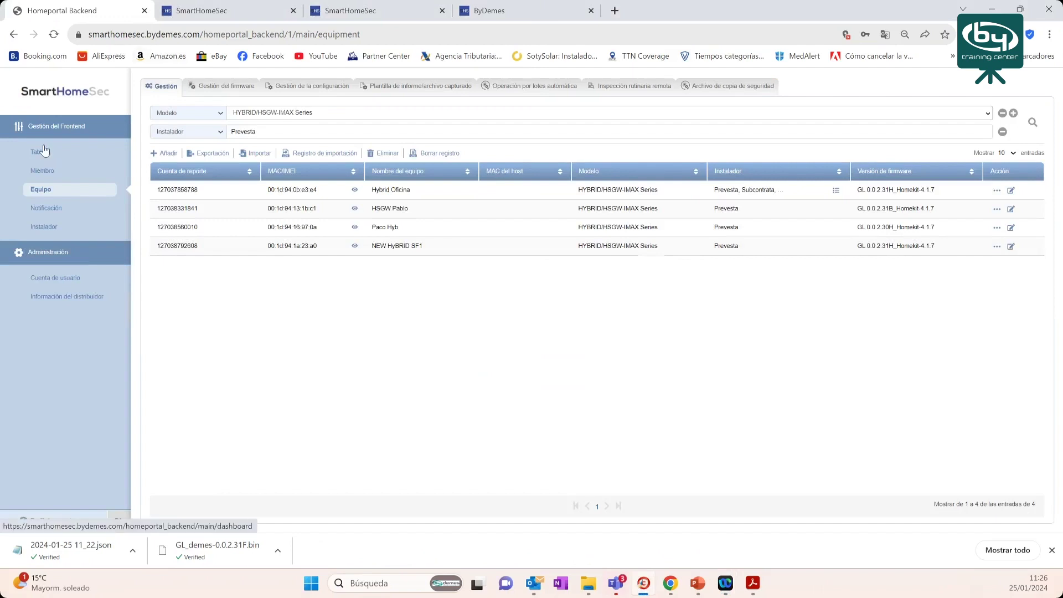
click(119, 71)
- Select the backend's base web address in the browser's URL bar, then switch to another application
double_click(143, 34)
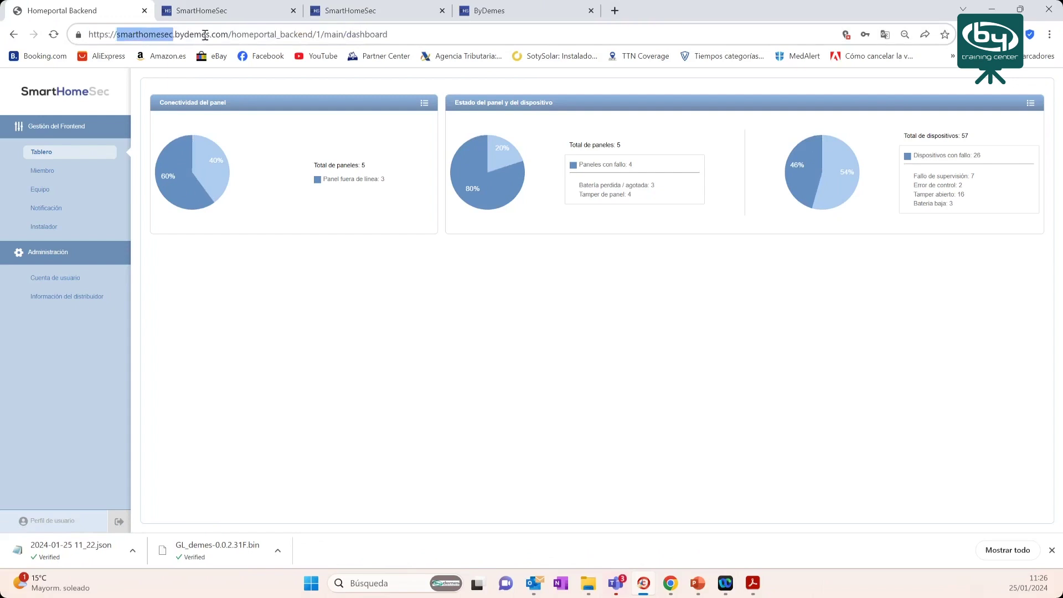
drag(314, 34, 68, 29)
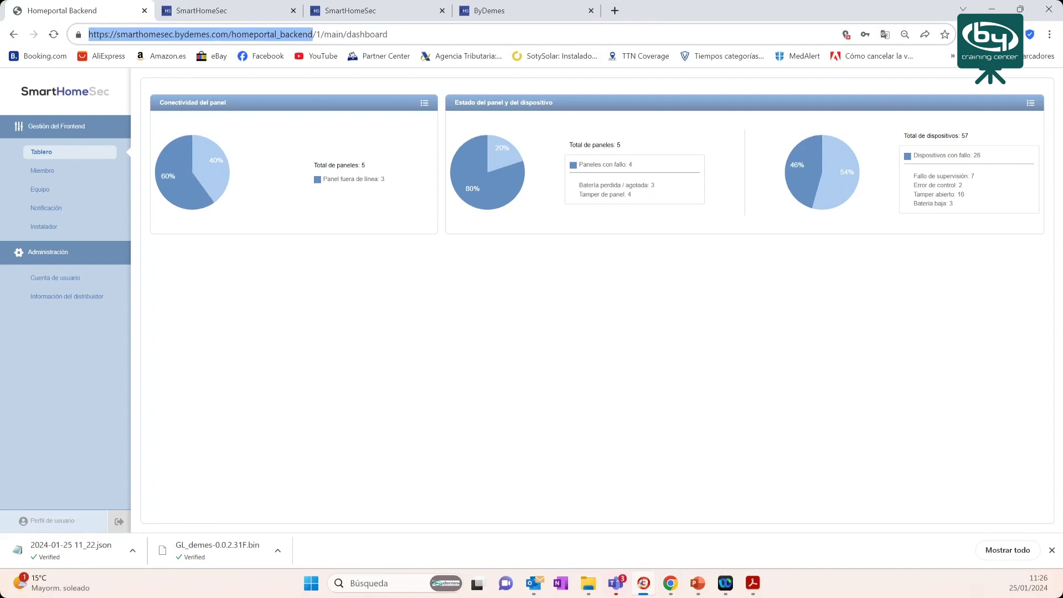
key(alt+Tab)
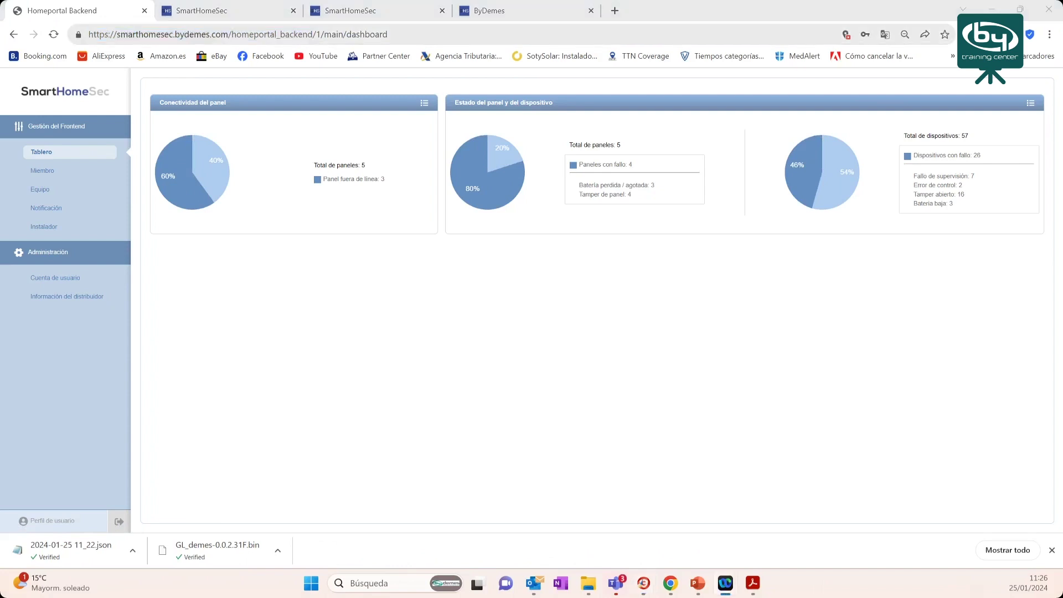